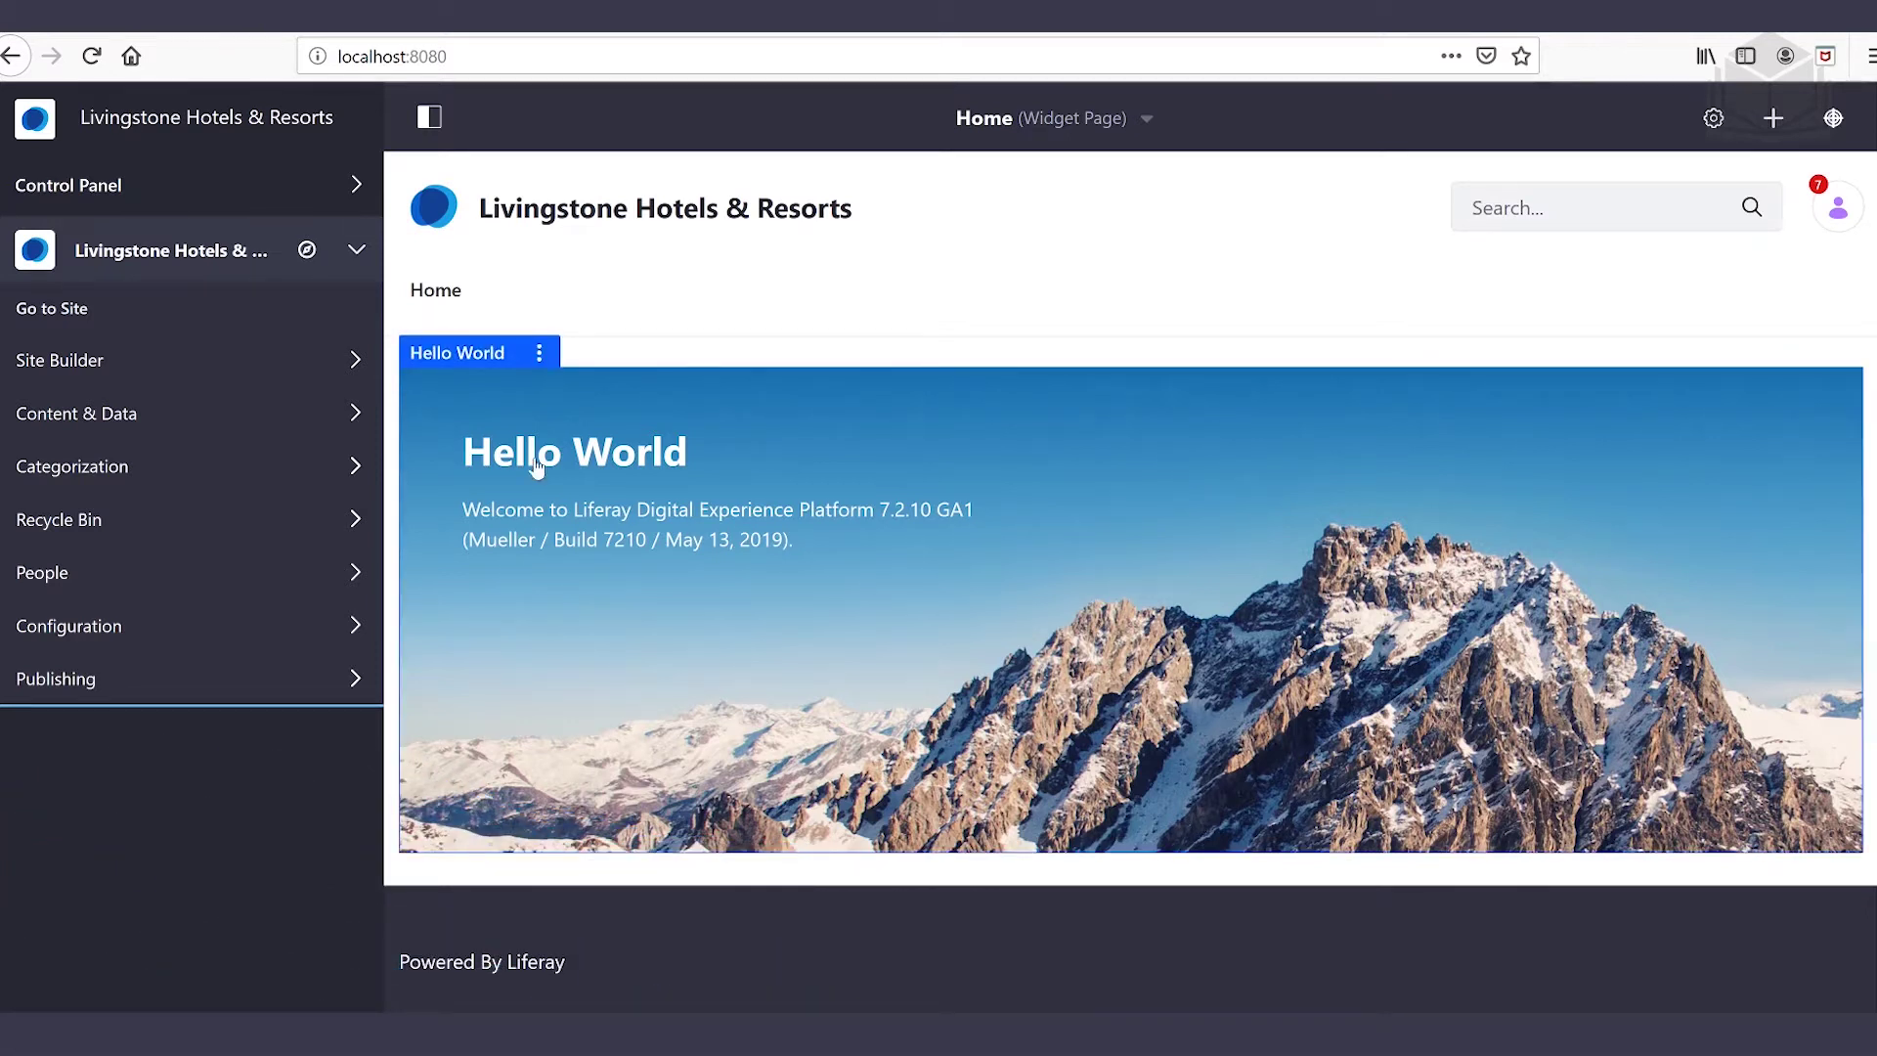
# Expand the Control Panel in the product menu to reveal Users, Sites and Configuration
pyautogui.click(147, 189)
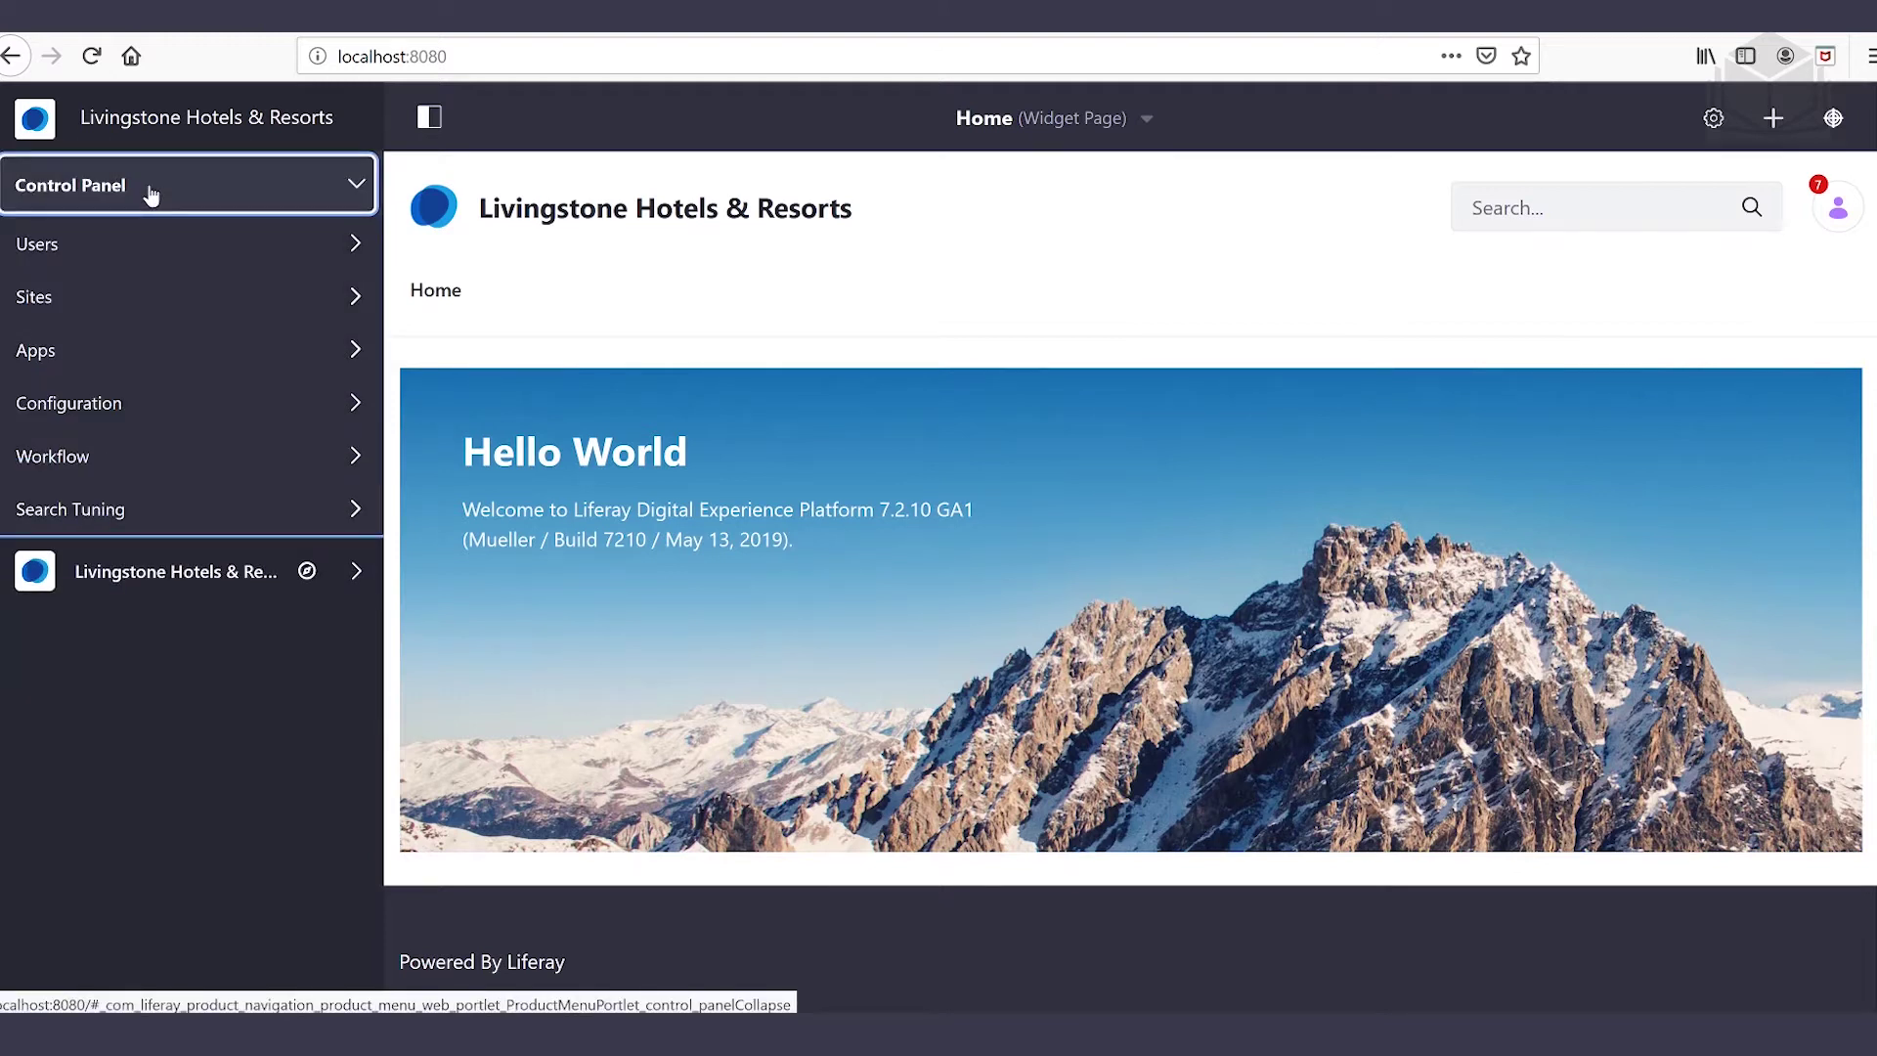
# Go to Users > Roles and show the Site Roles list
pyautogui.click(149, 253)
pyautogui.click(110, 415)
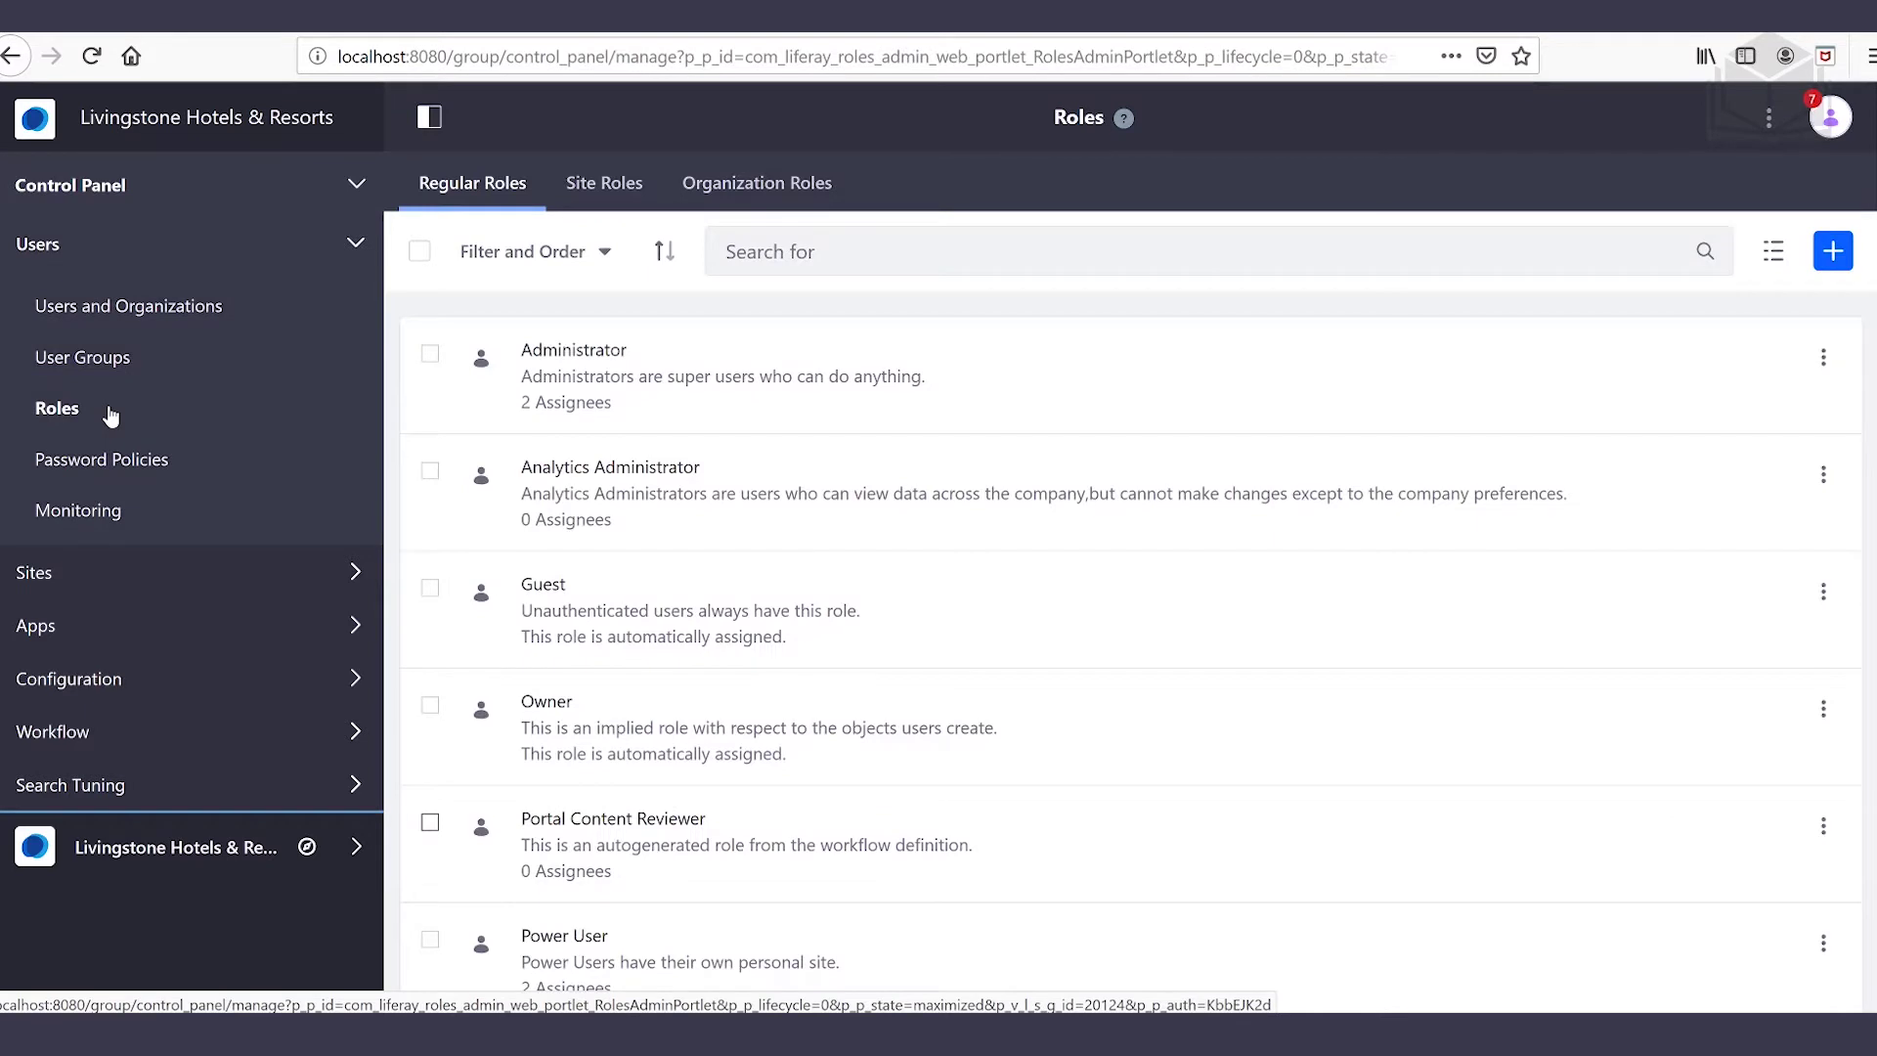
pyautogui.scroll(-3, 1004, 586)
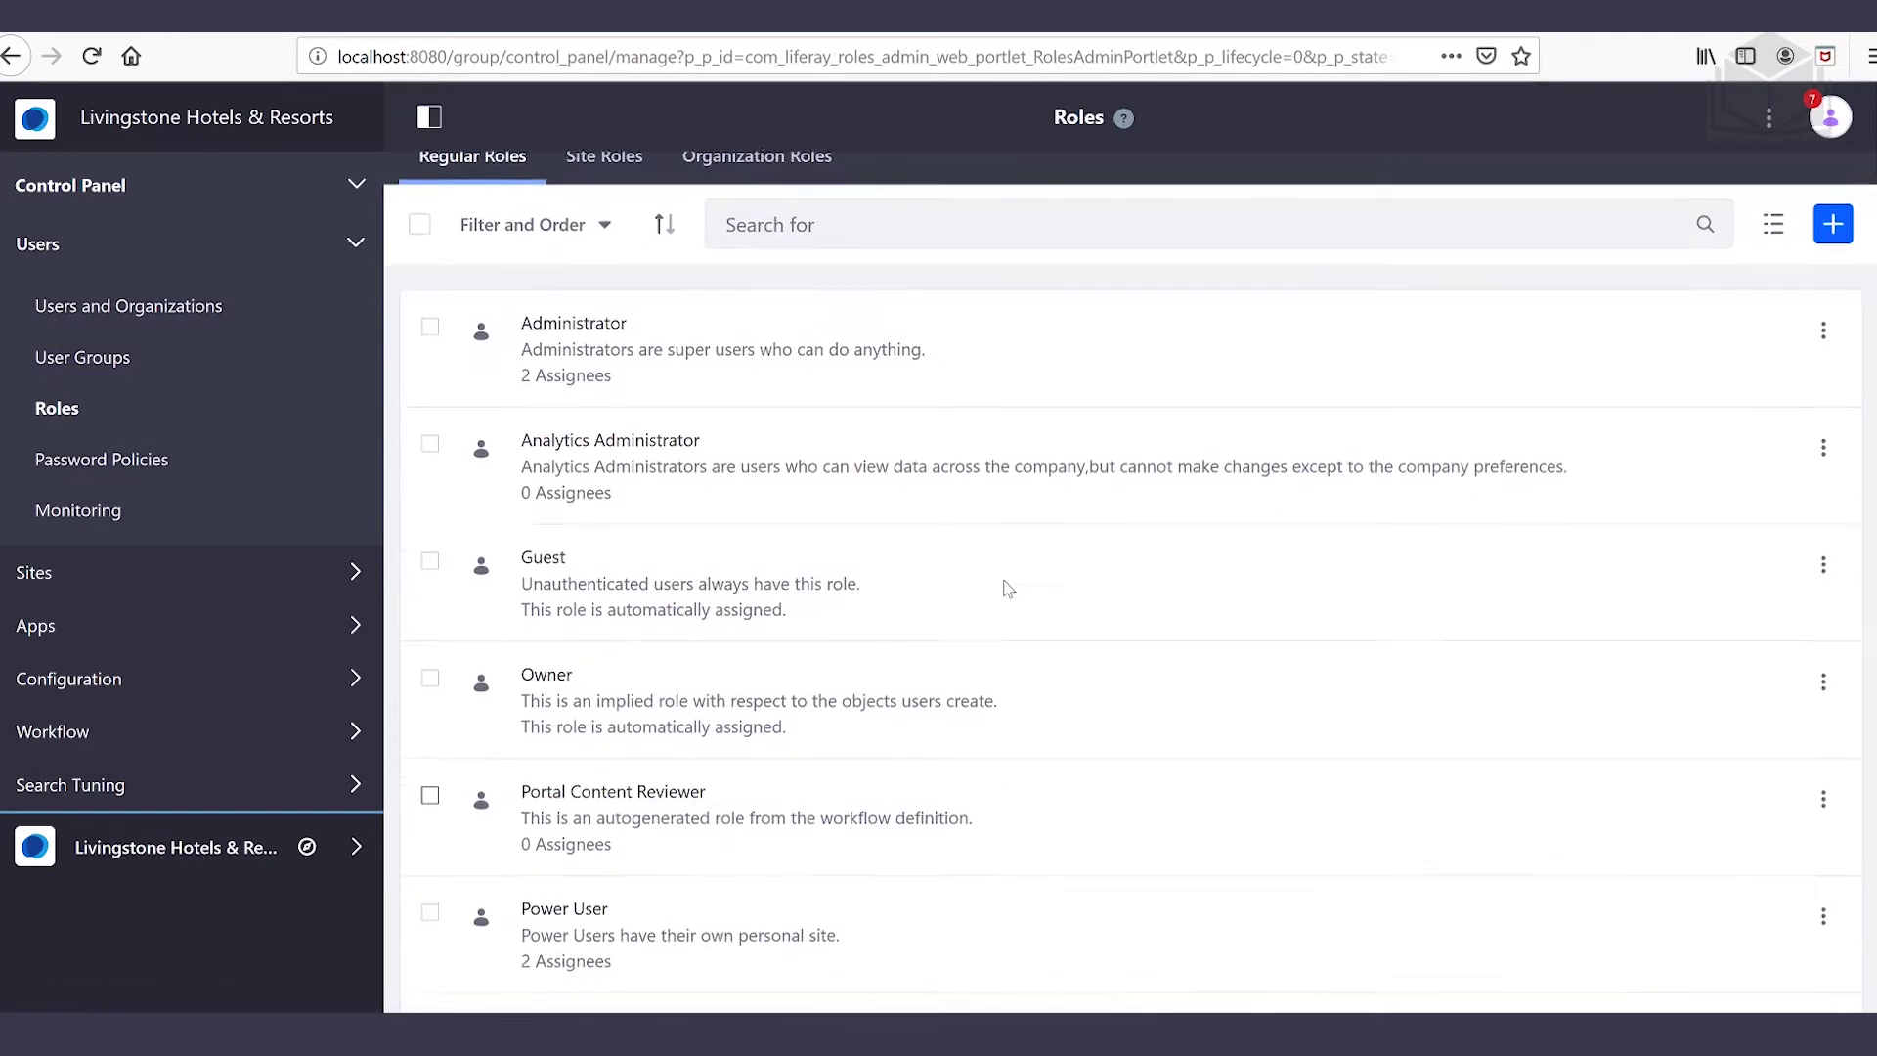
pyautogui.scroll(-1, 1009, 586)
pyautogui.scroll(3, 1012, 591)
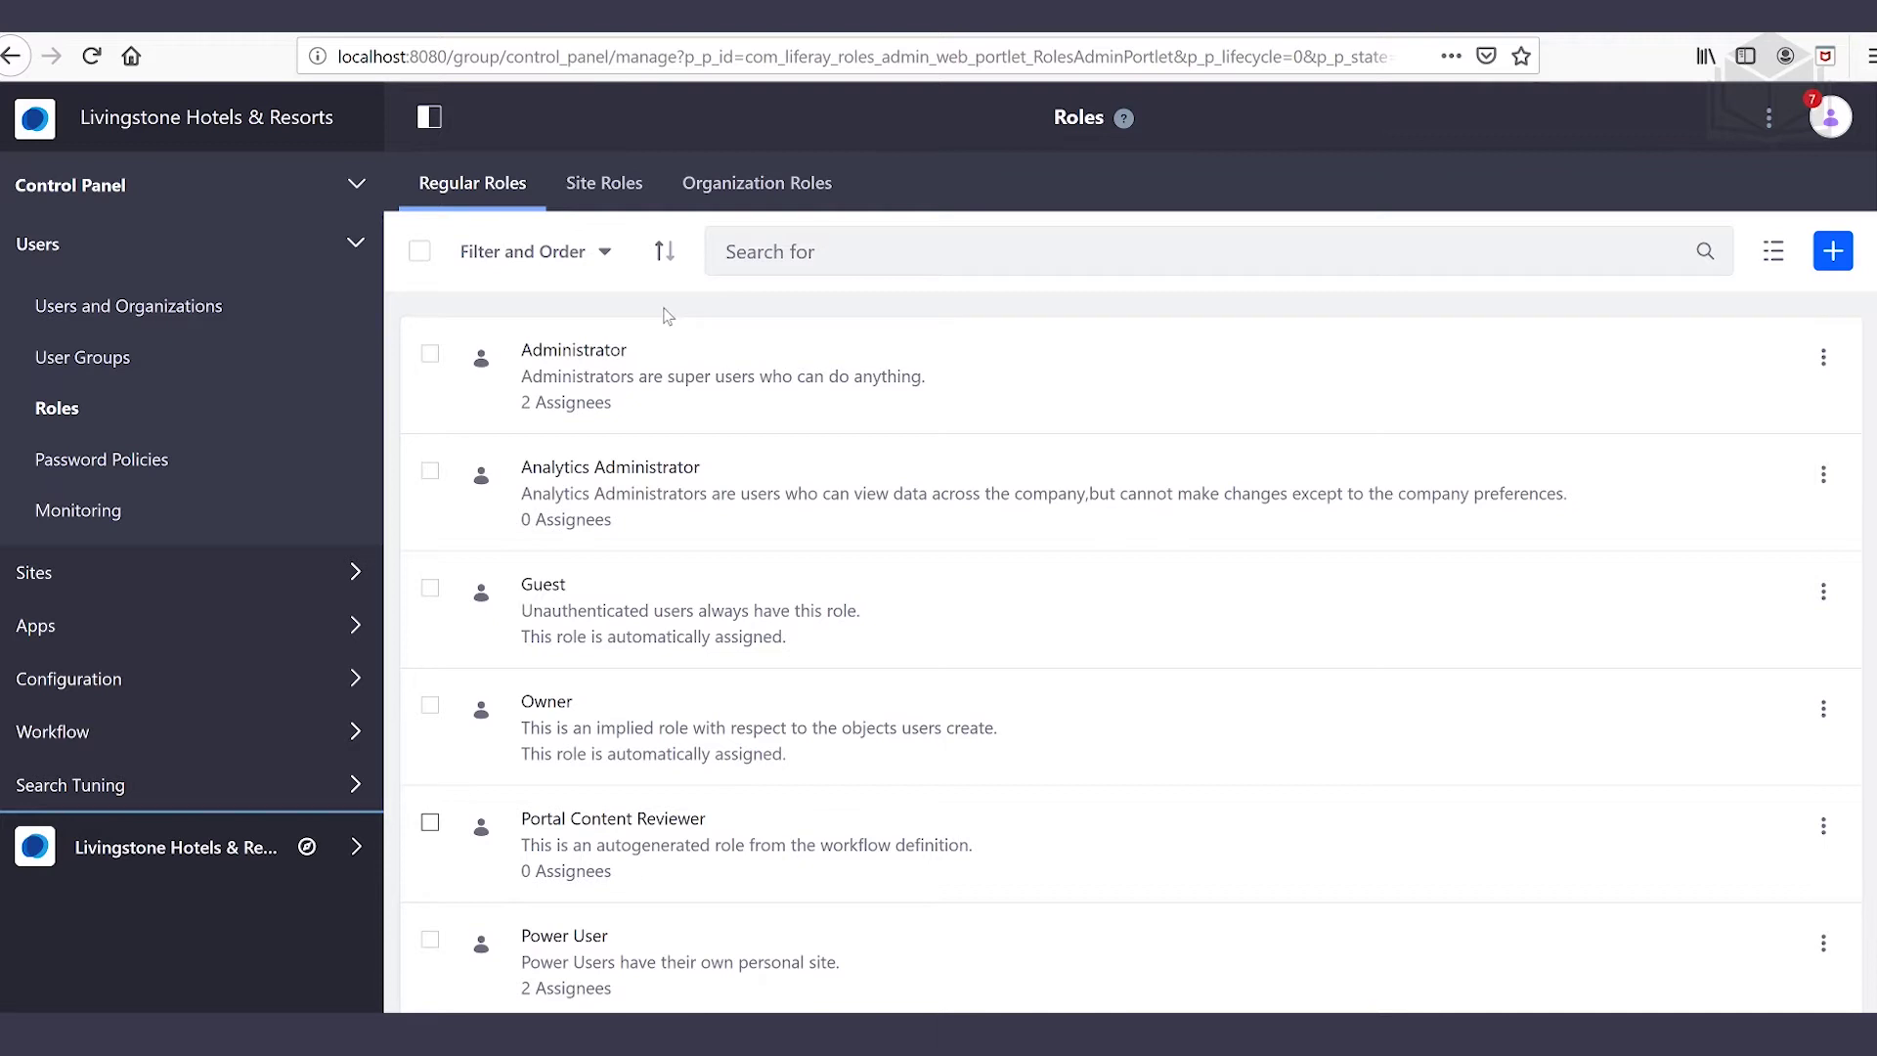
pyautogui.click(607, 186)
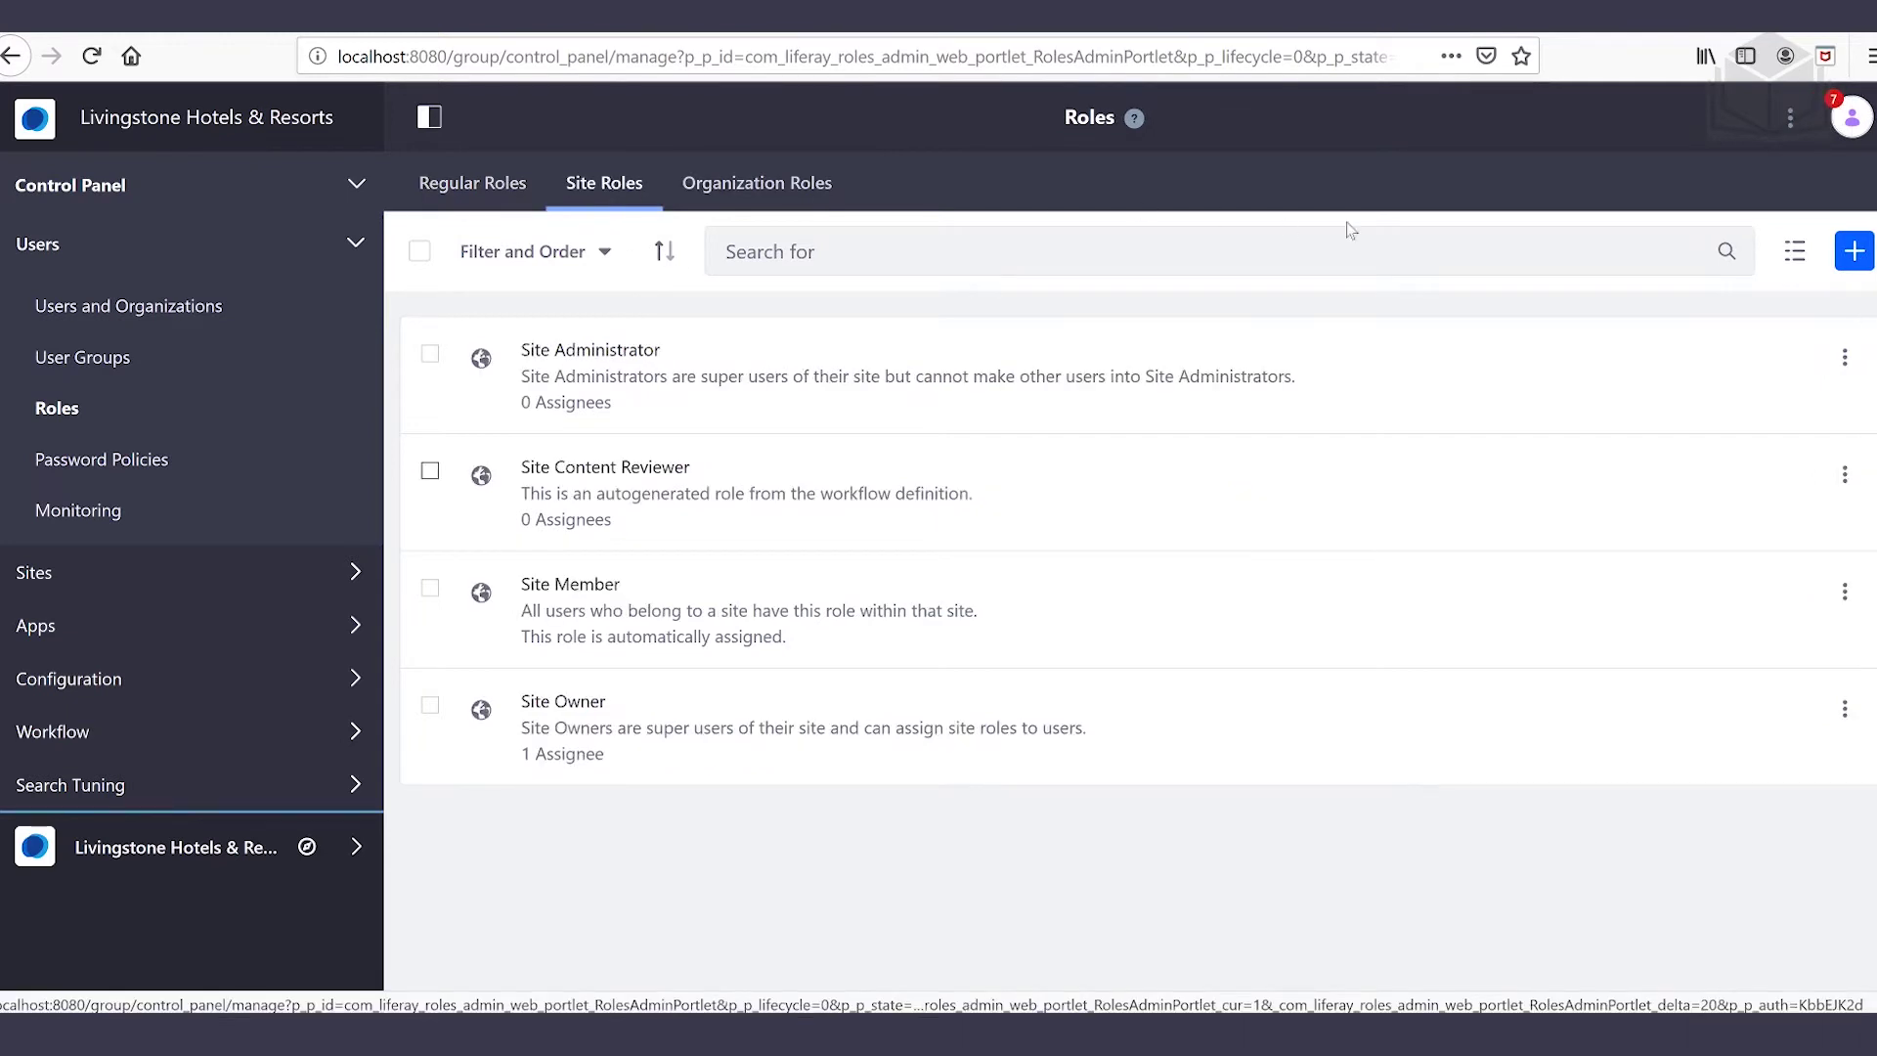
# Create the Site-type role 'Site Content Creator', save it, and view its Define Permissions page
pyautogui.click(1855, 256)
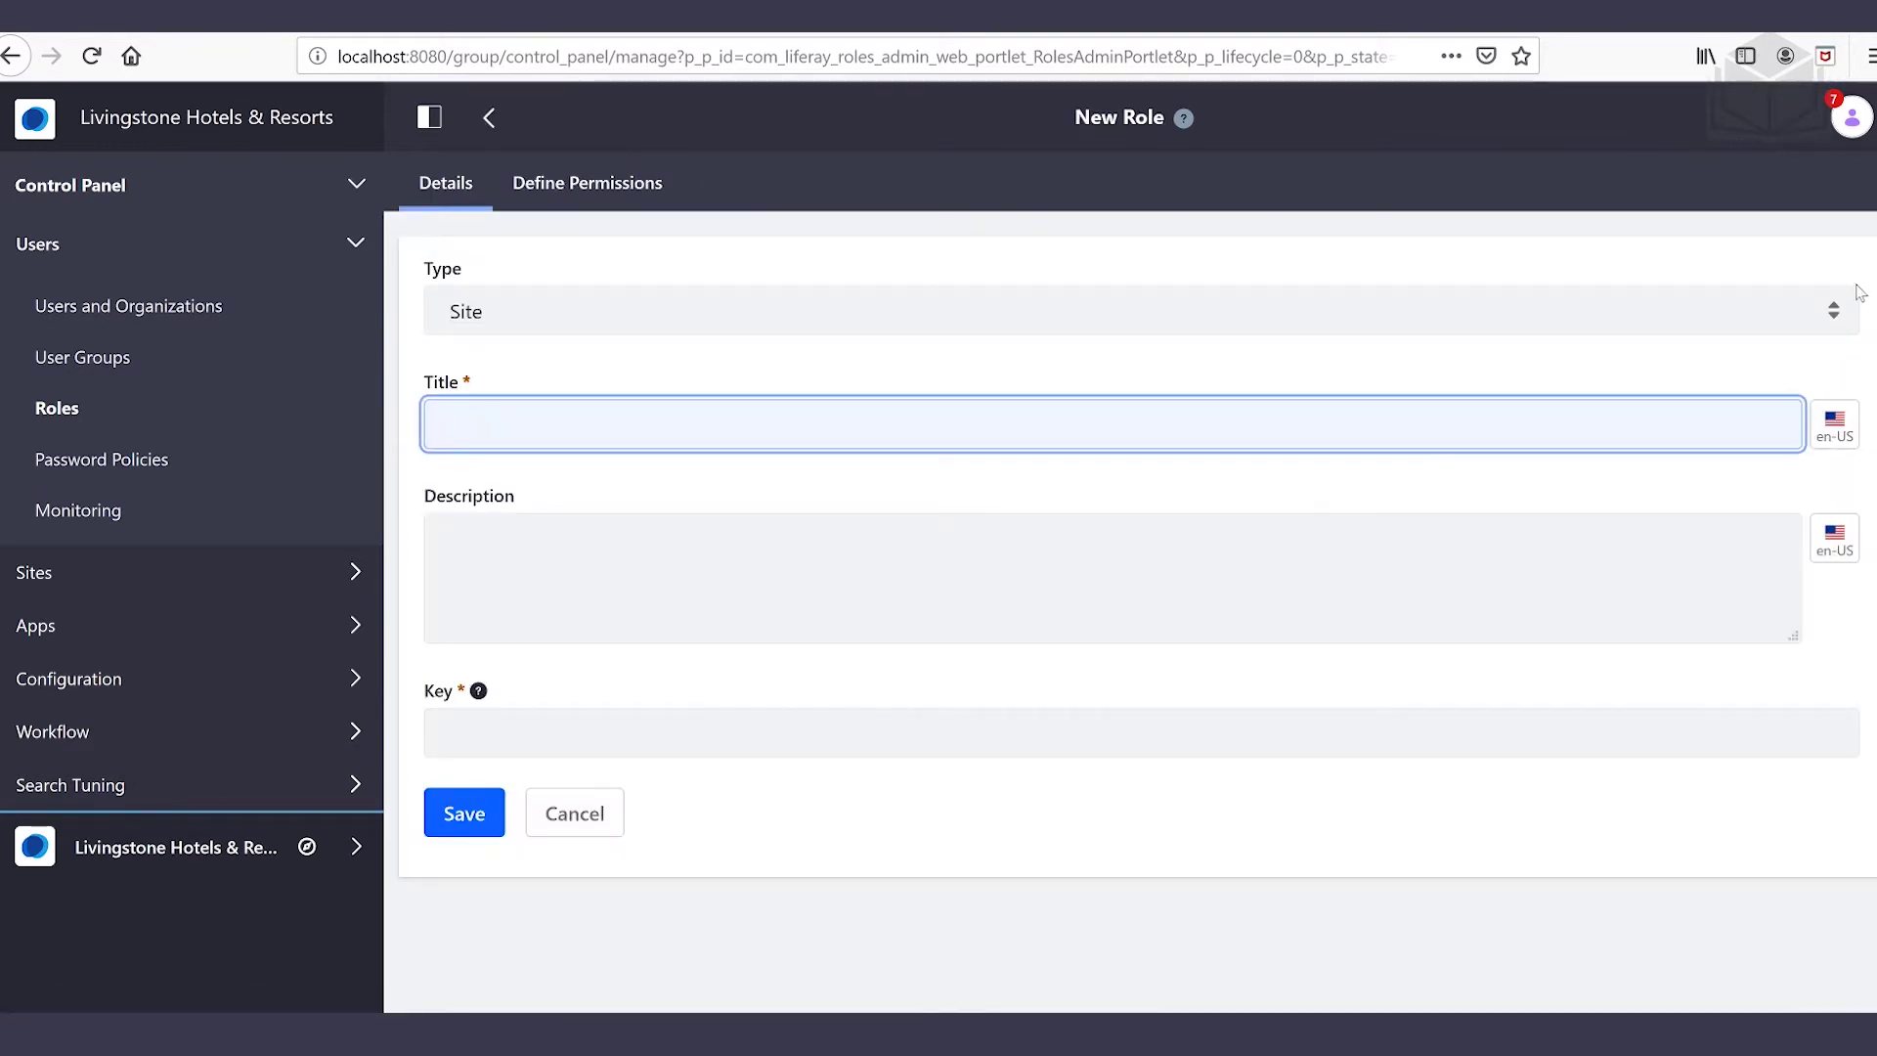
pyautogui.write('Site Content Creator')
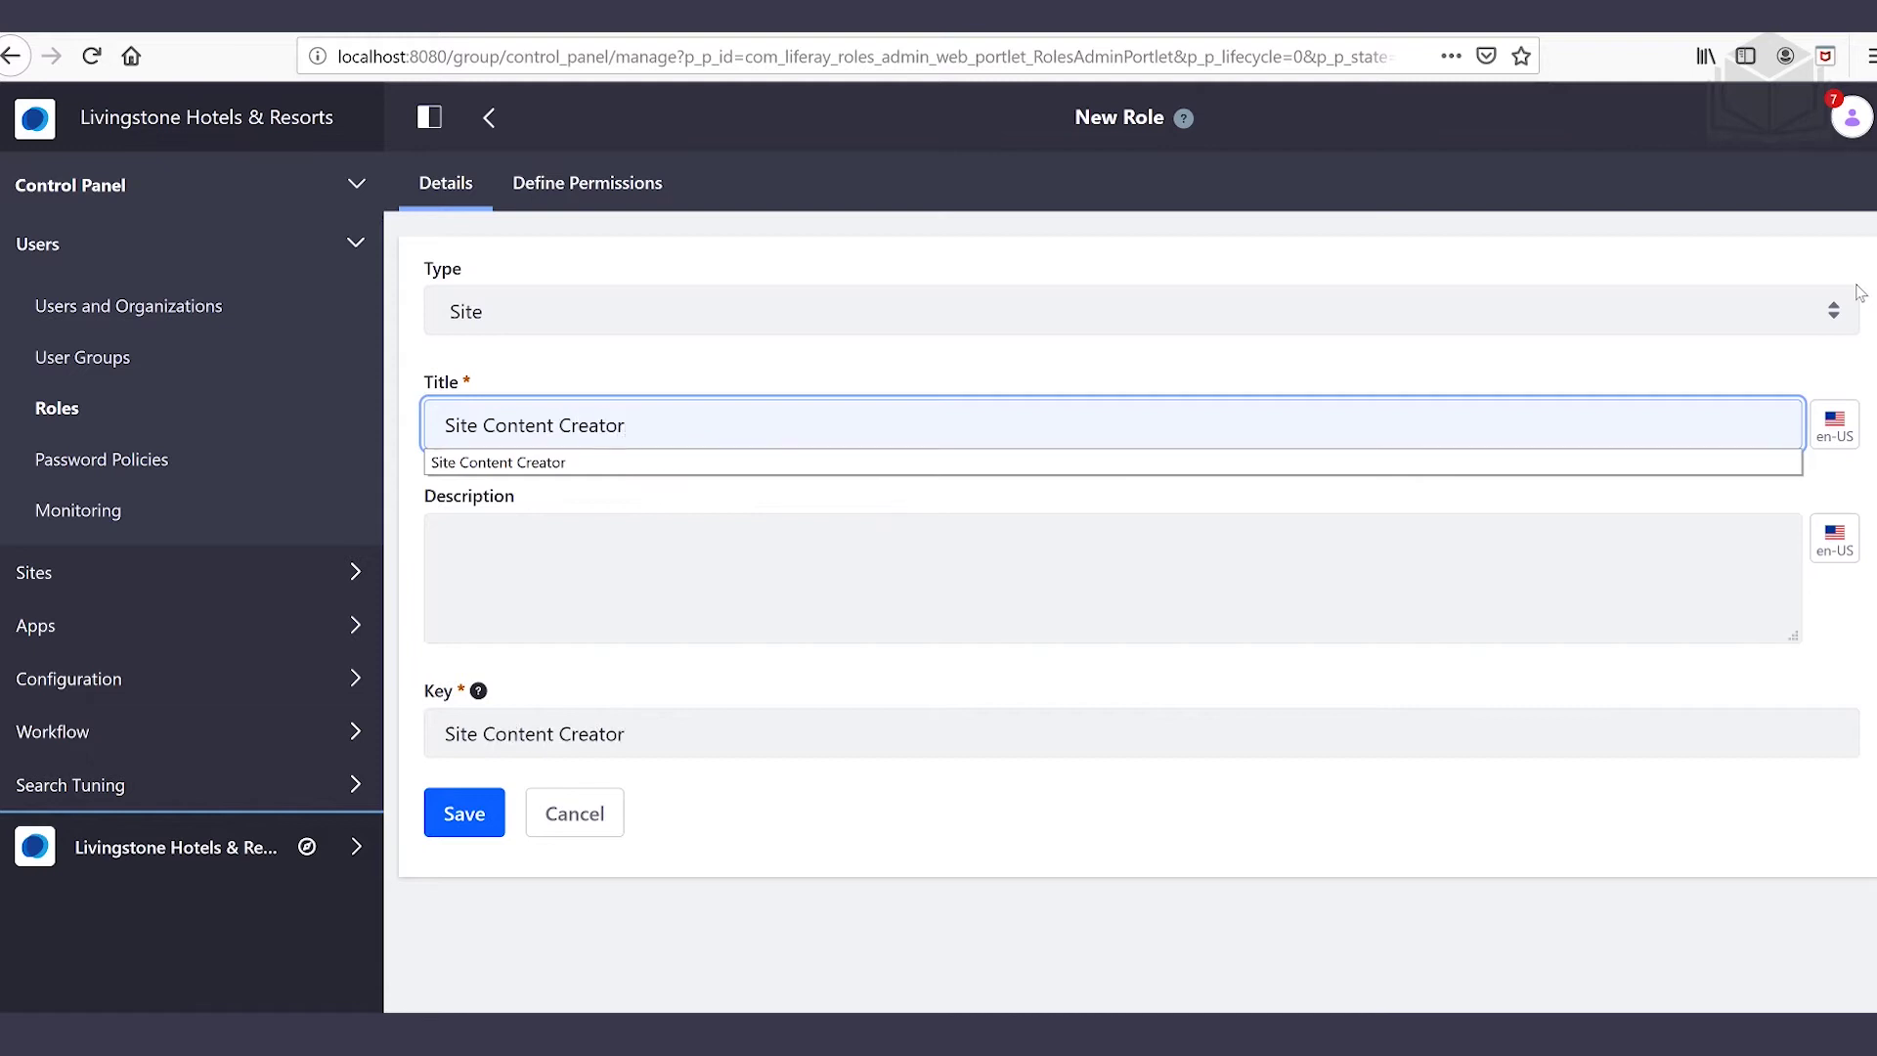
pyautogui.click(1067, 328)
pyautogui.click(1067, 325)
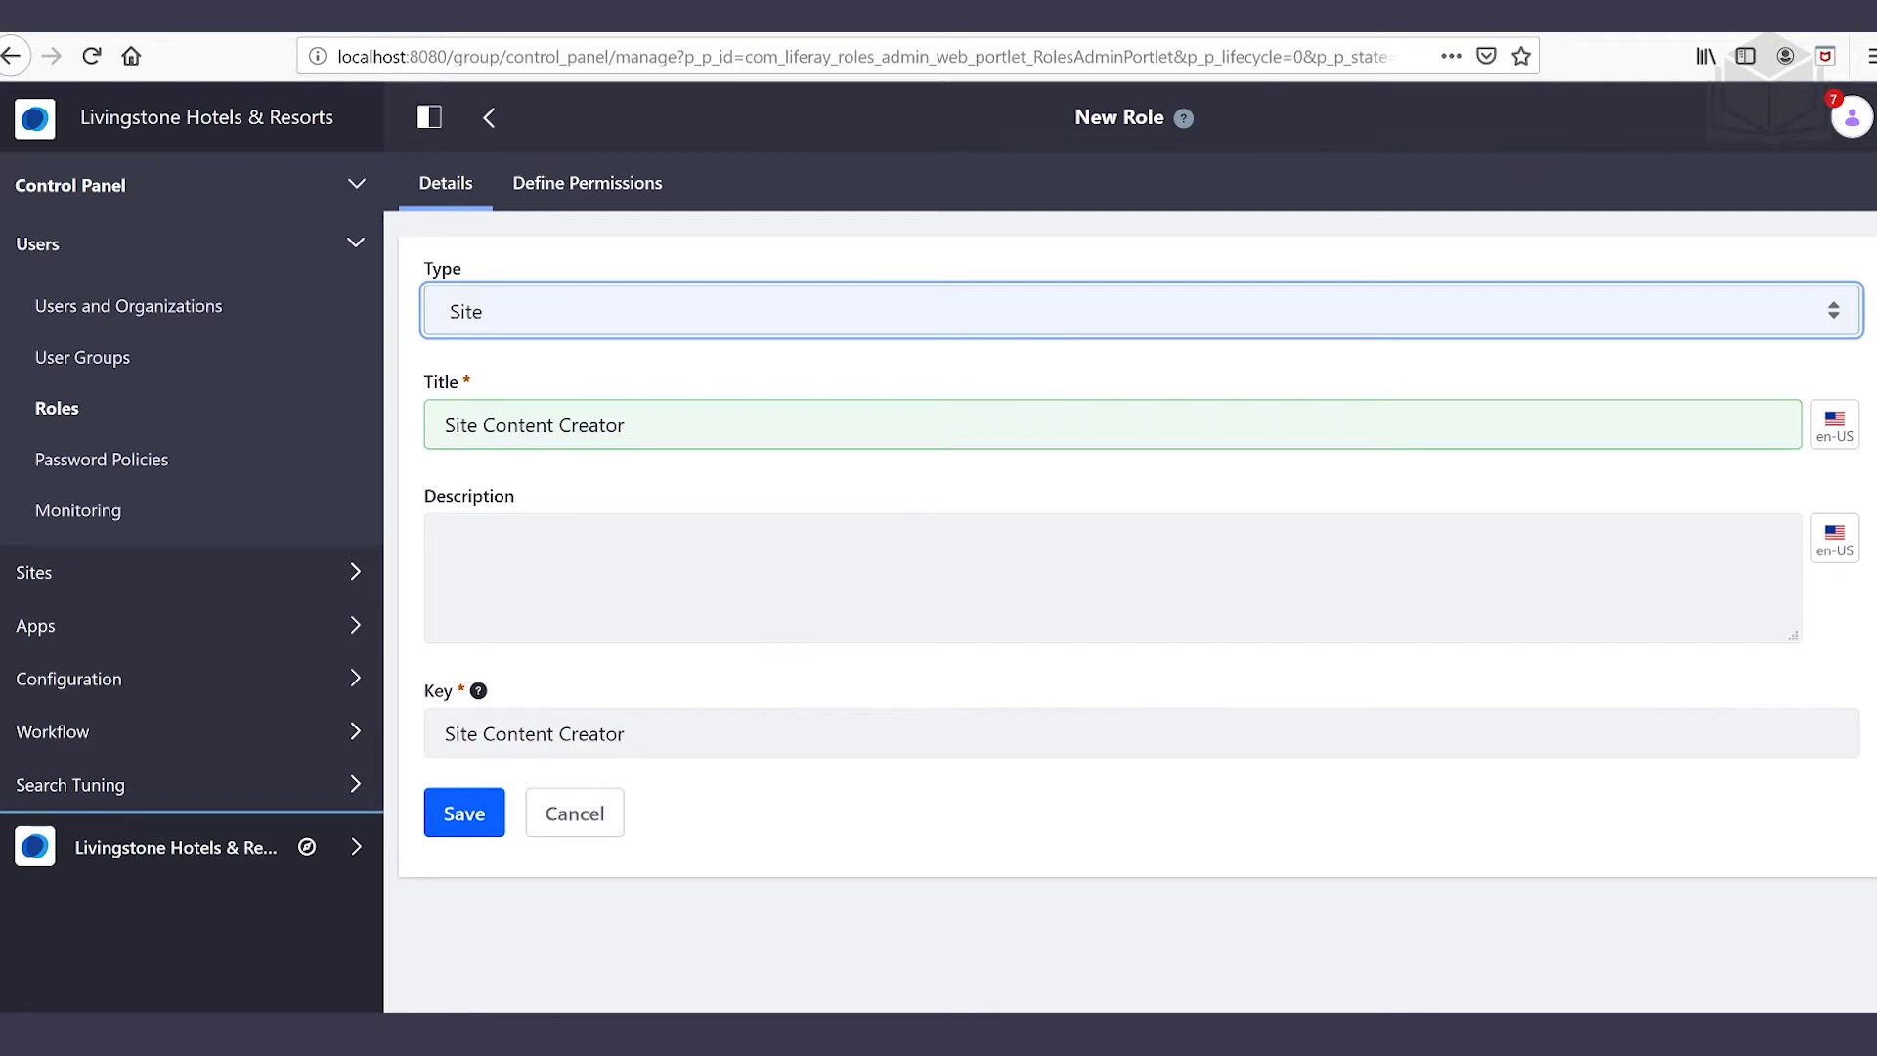
pyautogui.click(462, 815)
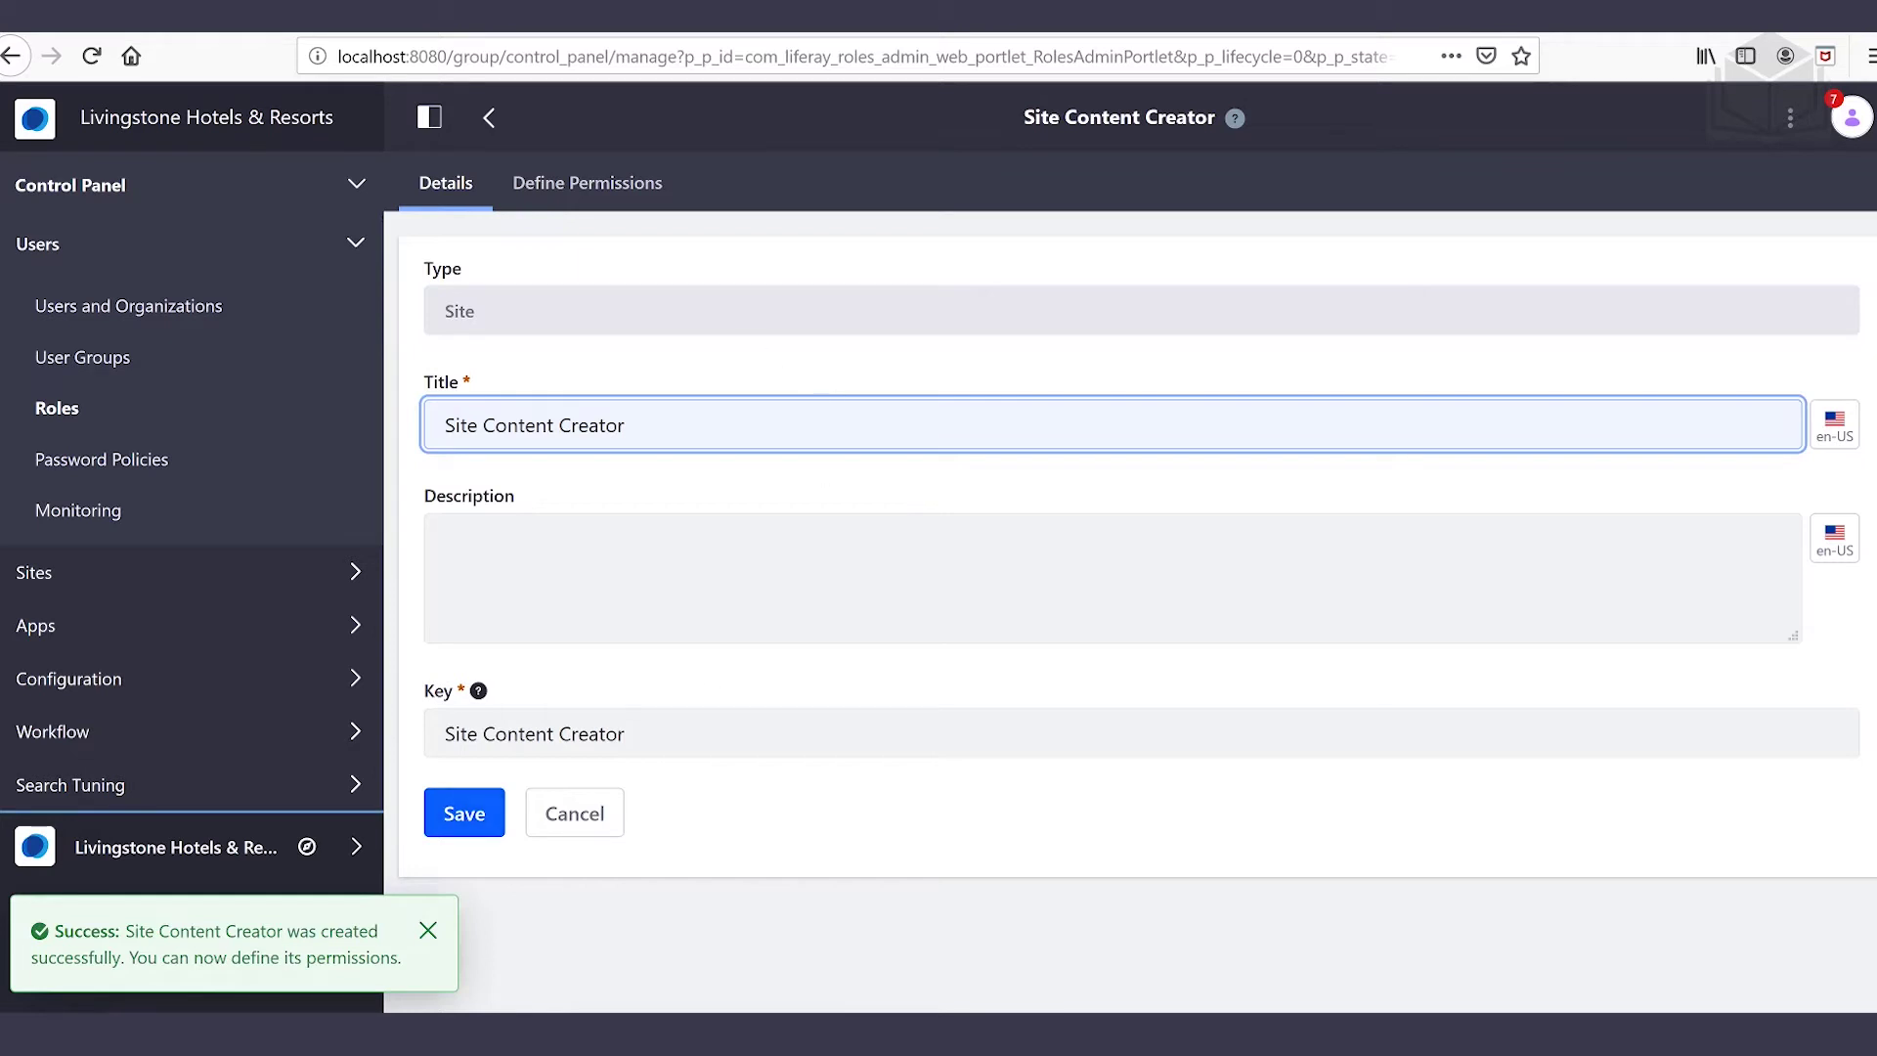
pyautogui.click(617, 195)
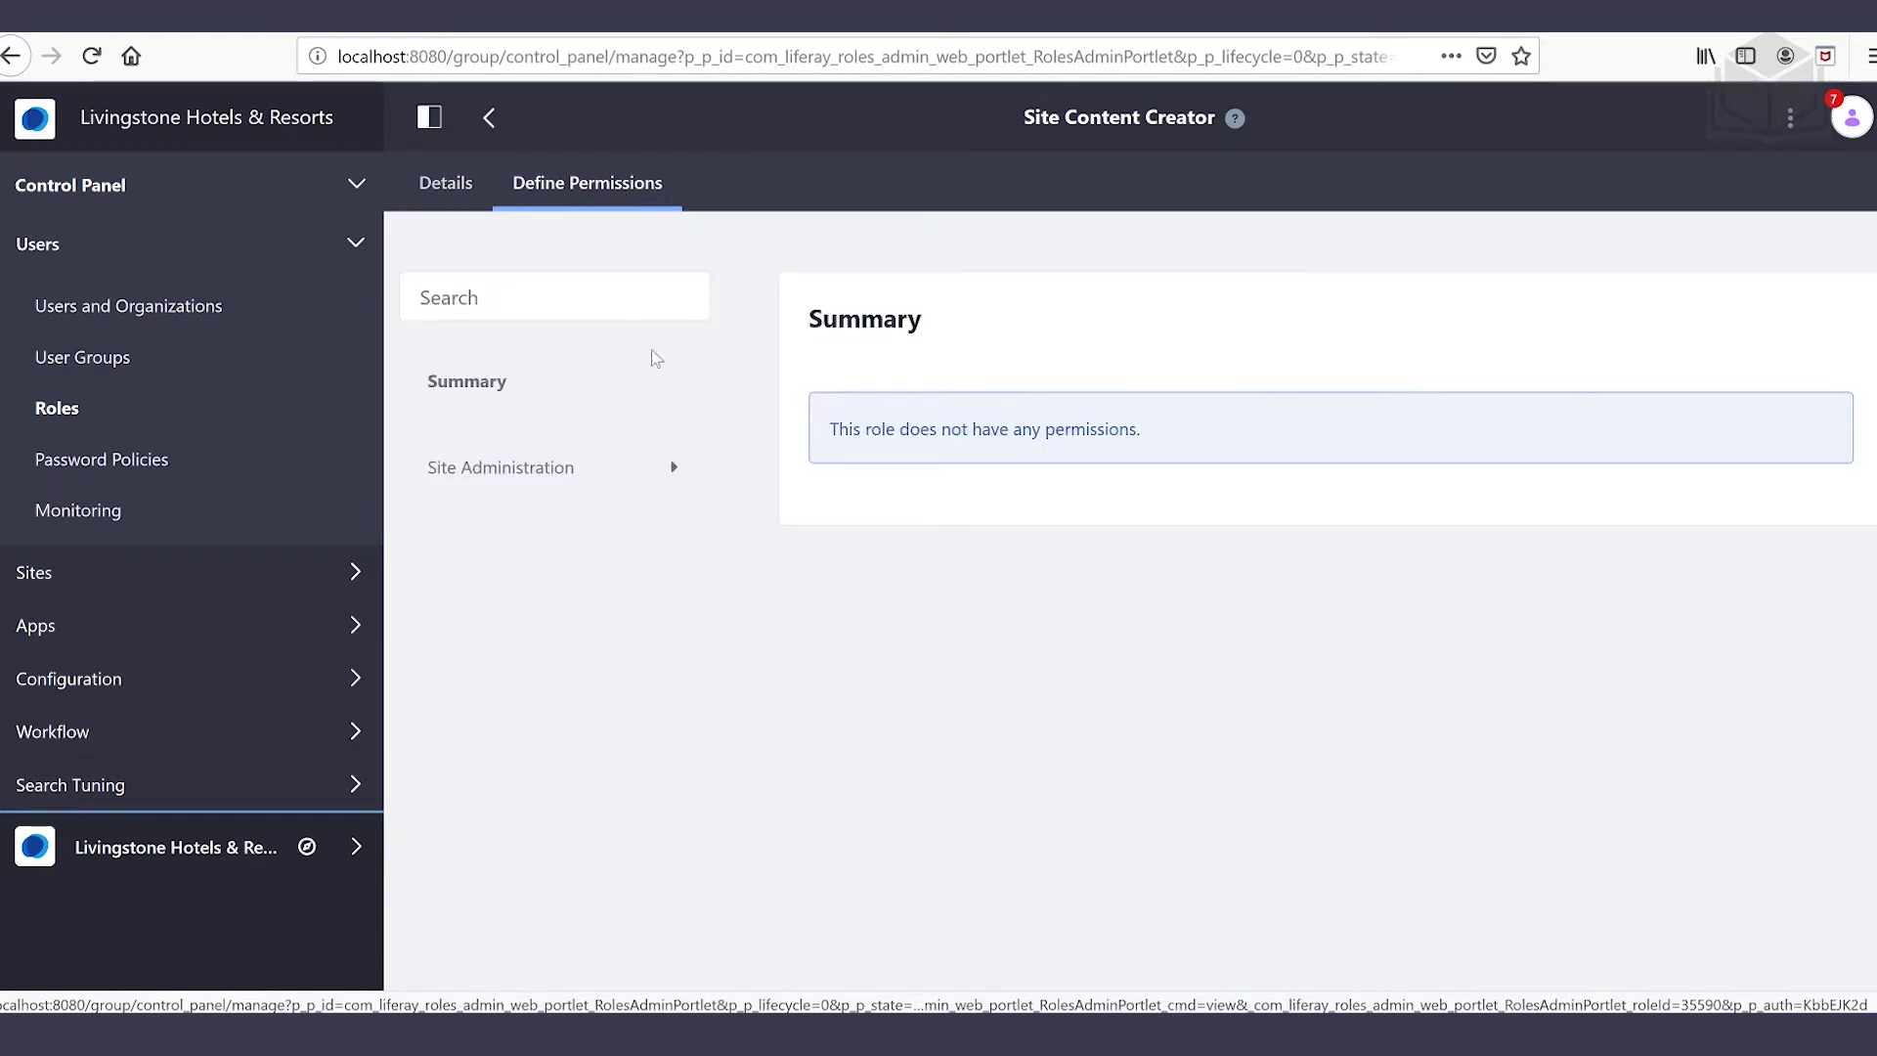
# Under Site Administration > Content & Data, bring up the role's Web Content permissions
pyautogui.click(640, 487)
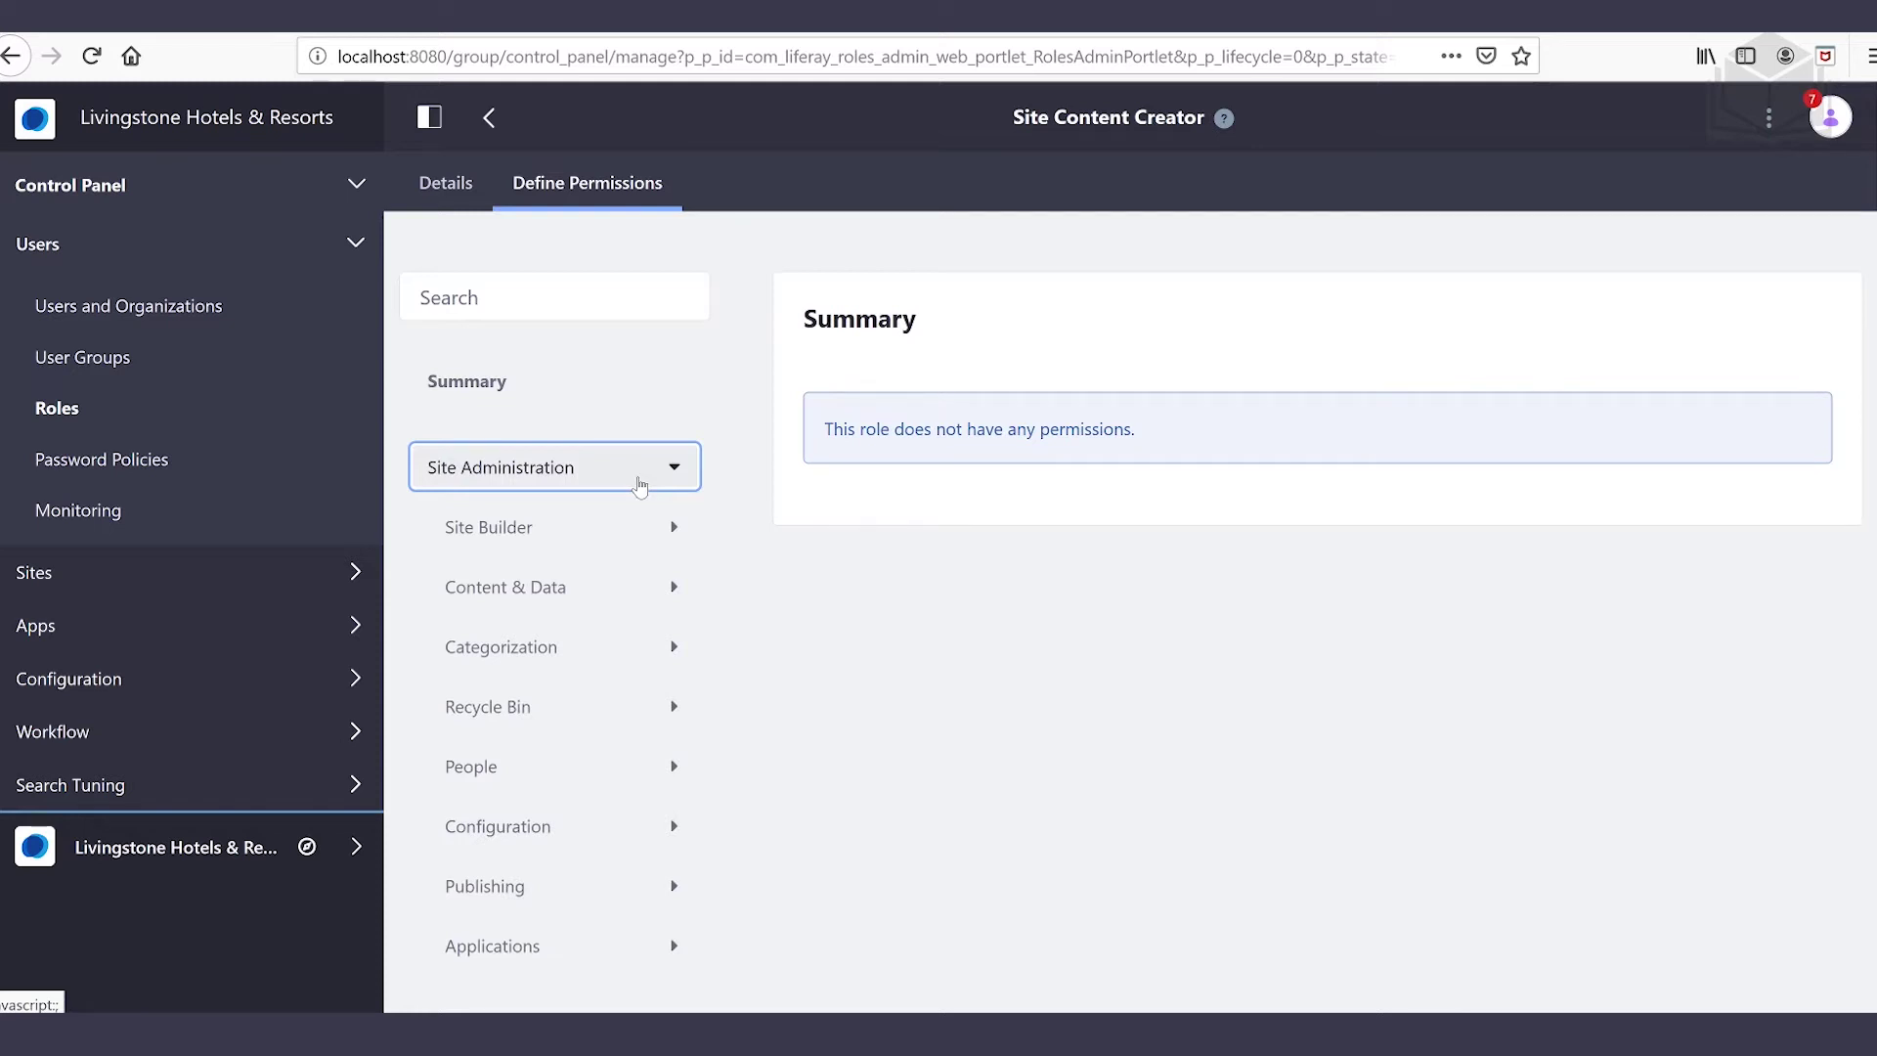
pyautogui.click(599, 594)
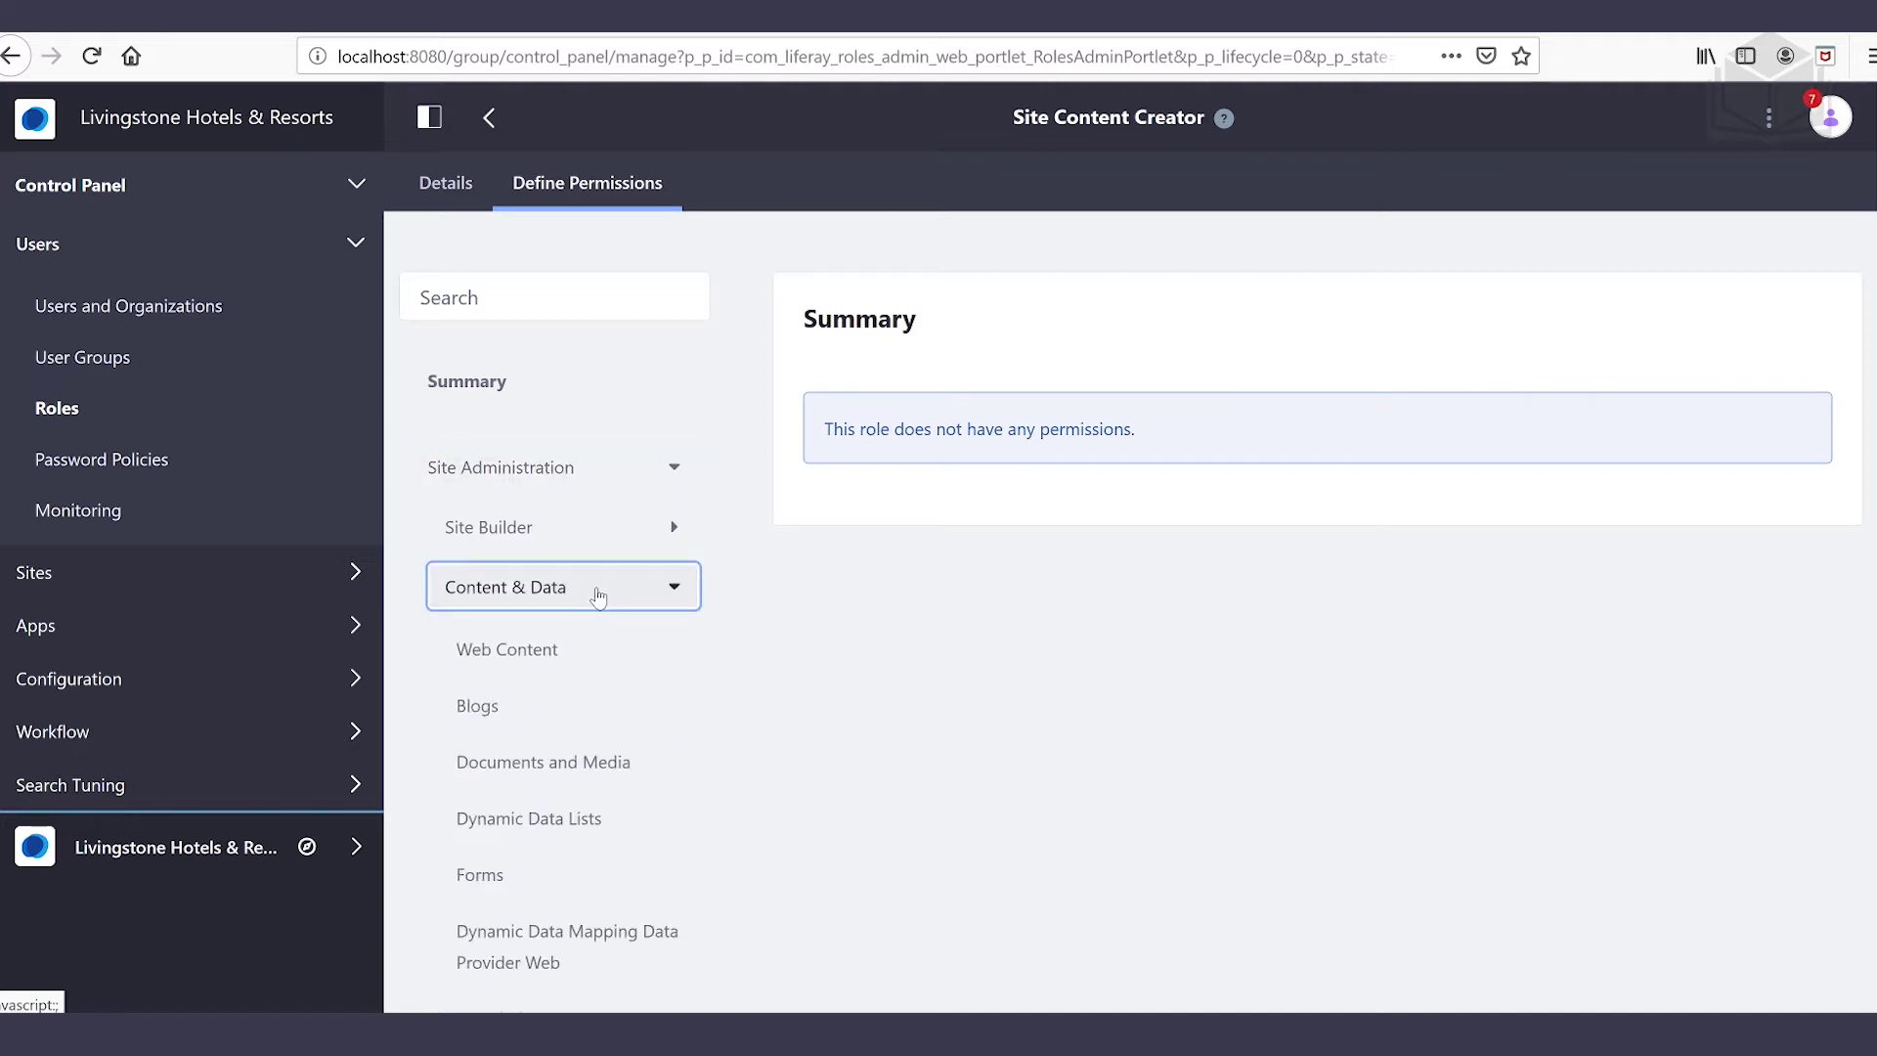
pyautogui.click(600, 650)
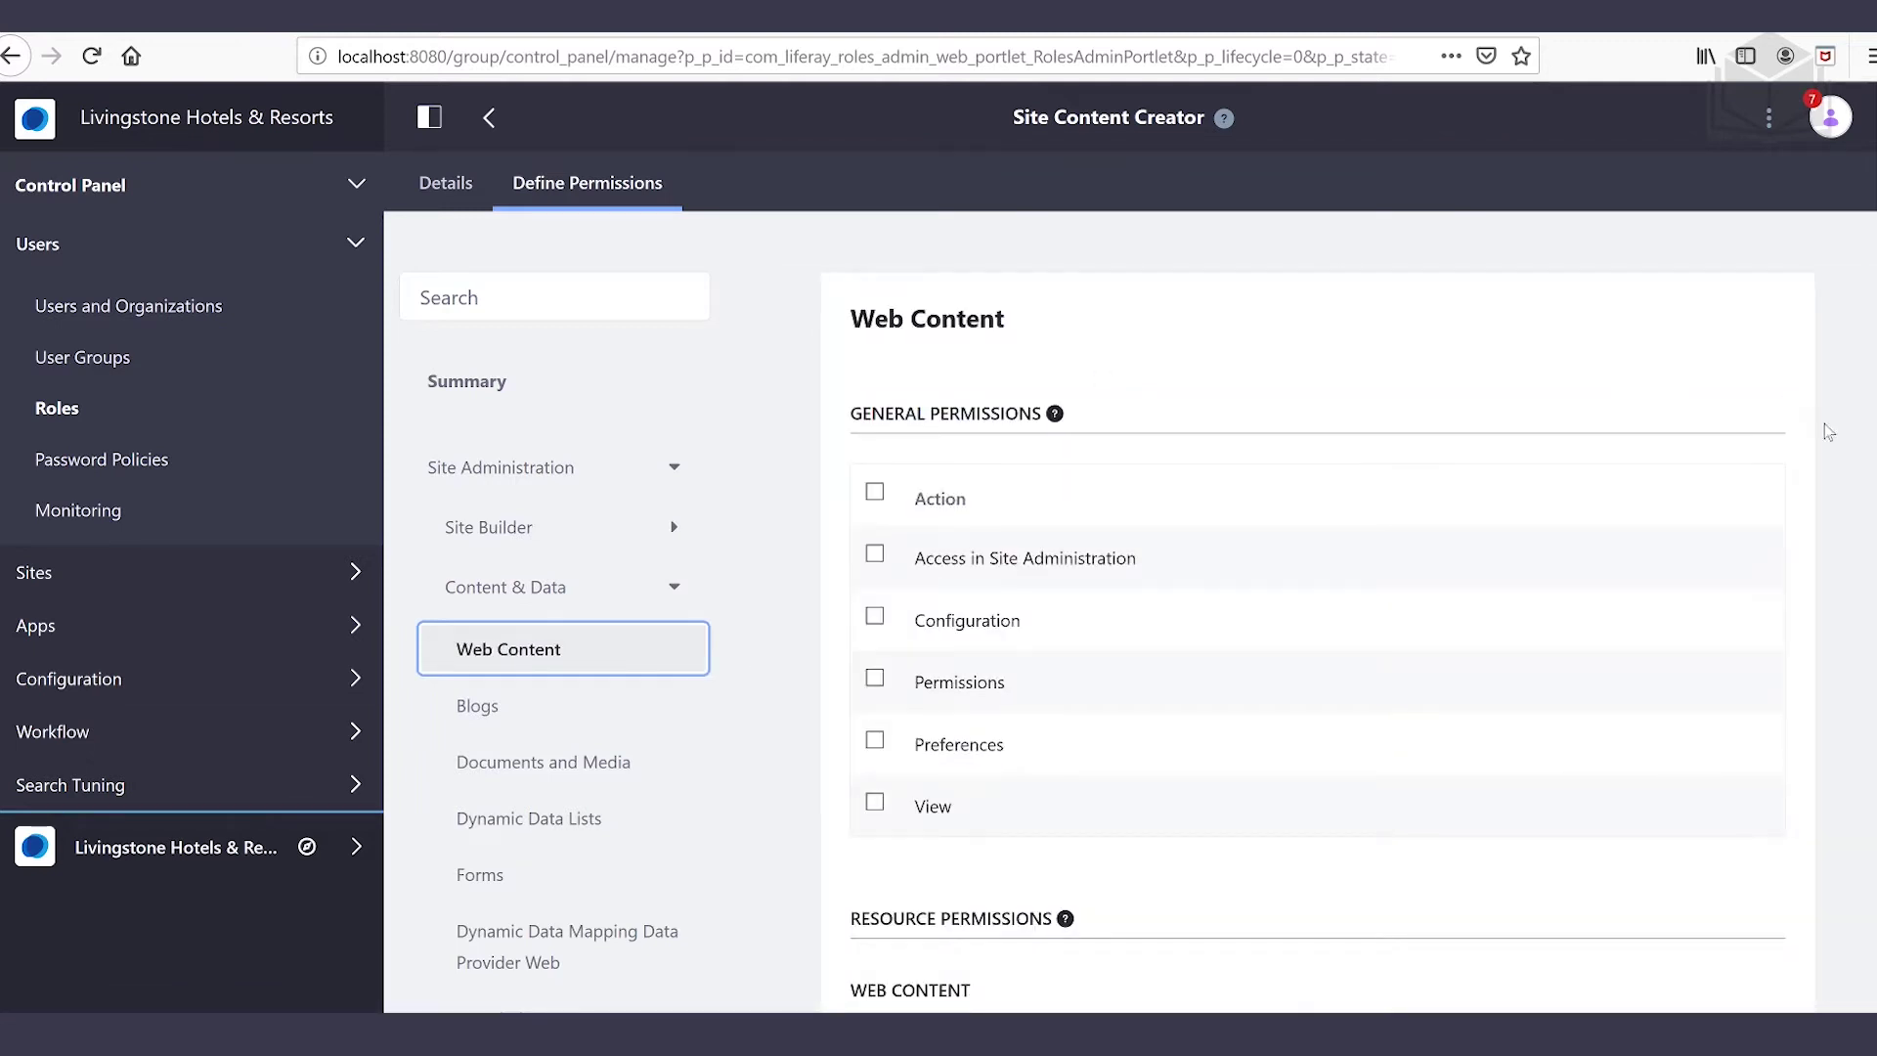
pyautogui.scroll(-3, 1825, 481)
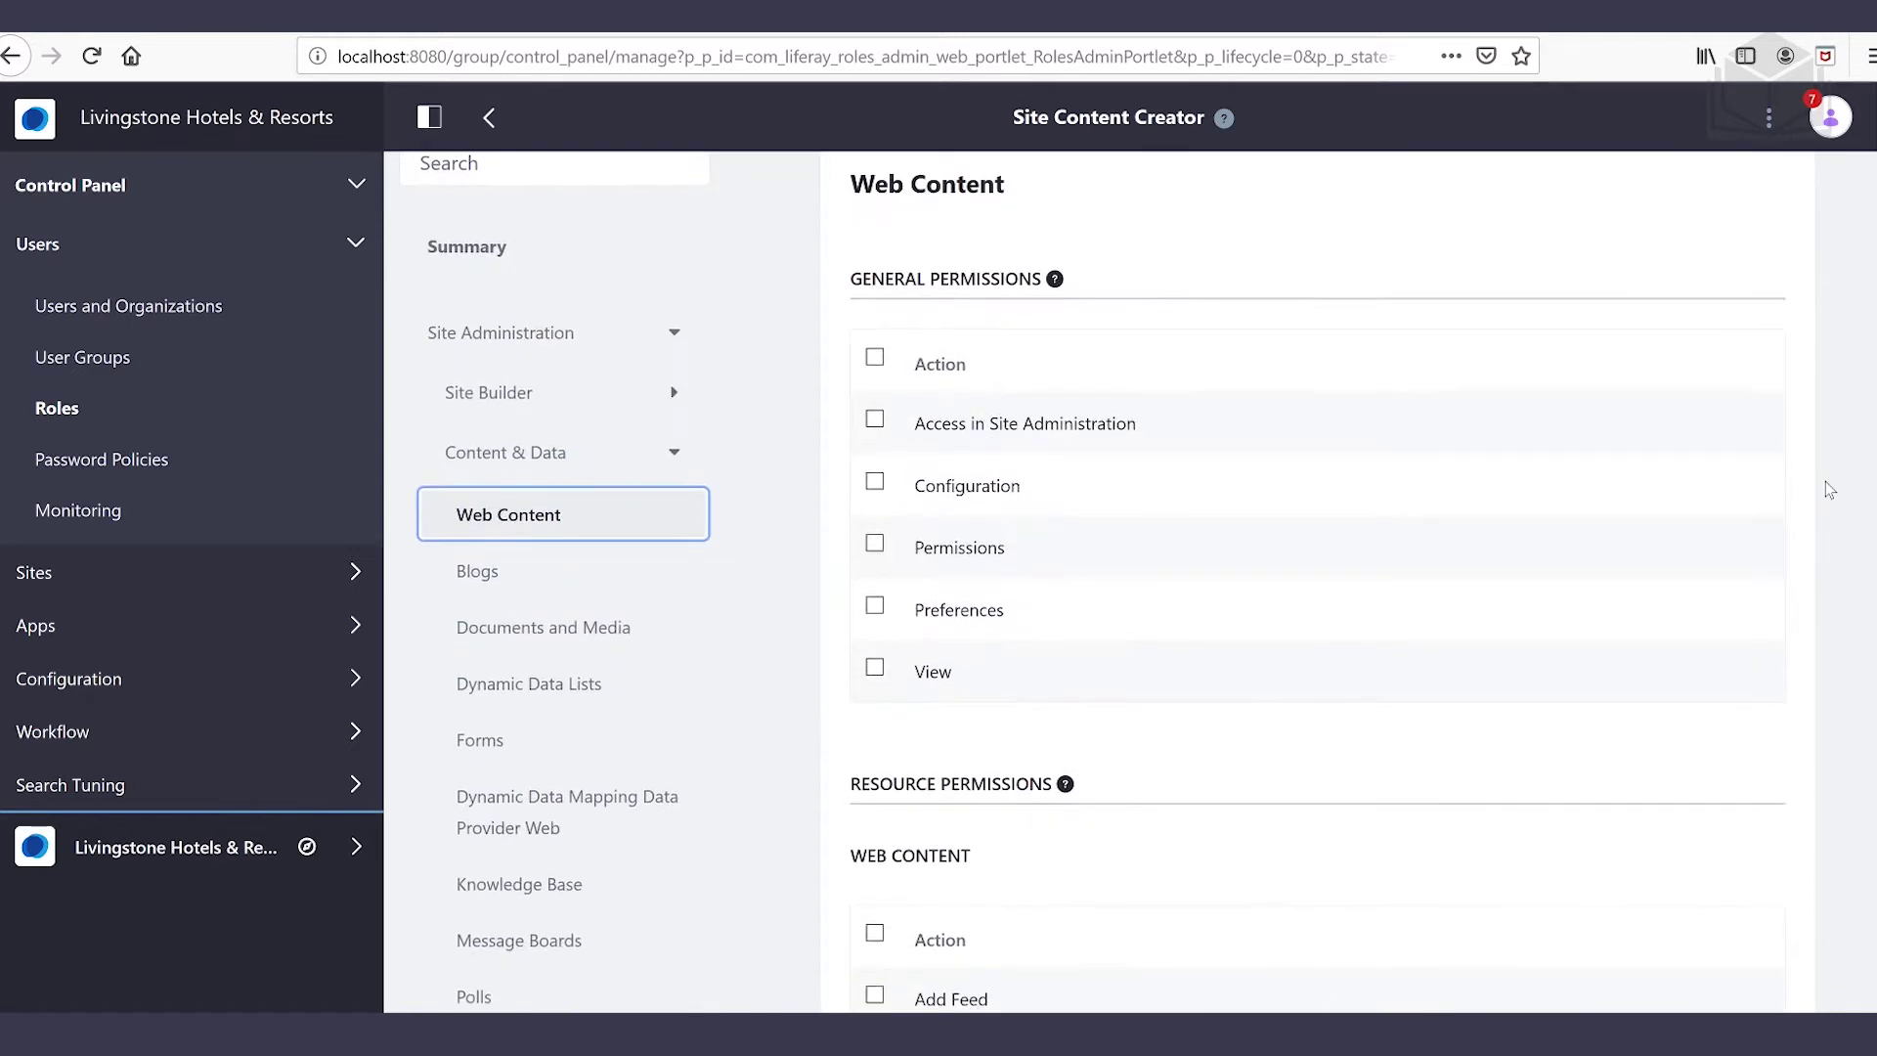
pyautogui.scroll(-1, 1824, 481)
pyautogui.scroll(1, 1815, 479)
pyautogui.scroll(3, 1818, 487)
pyautogui.moveTo(1060, 418)
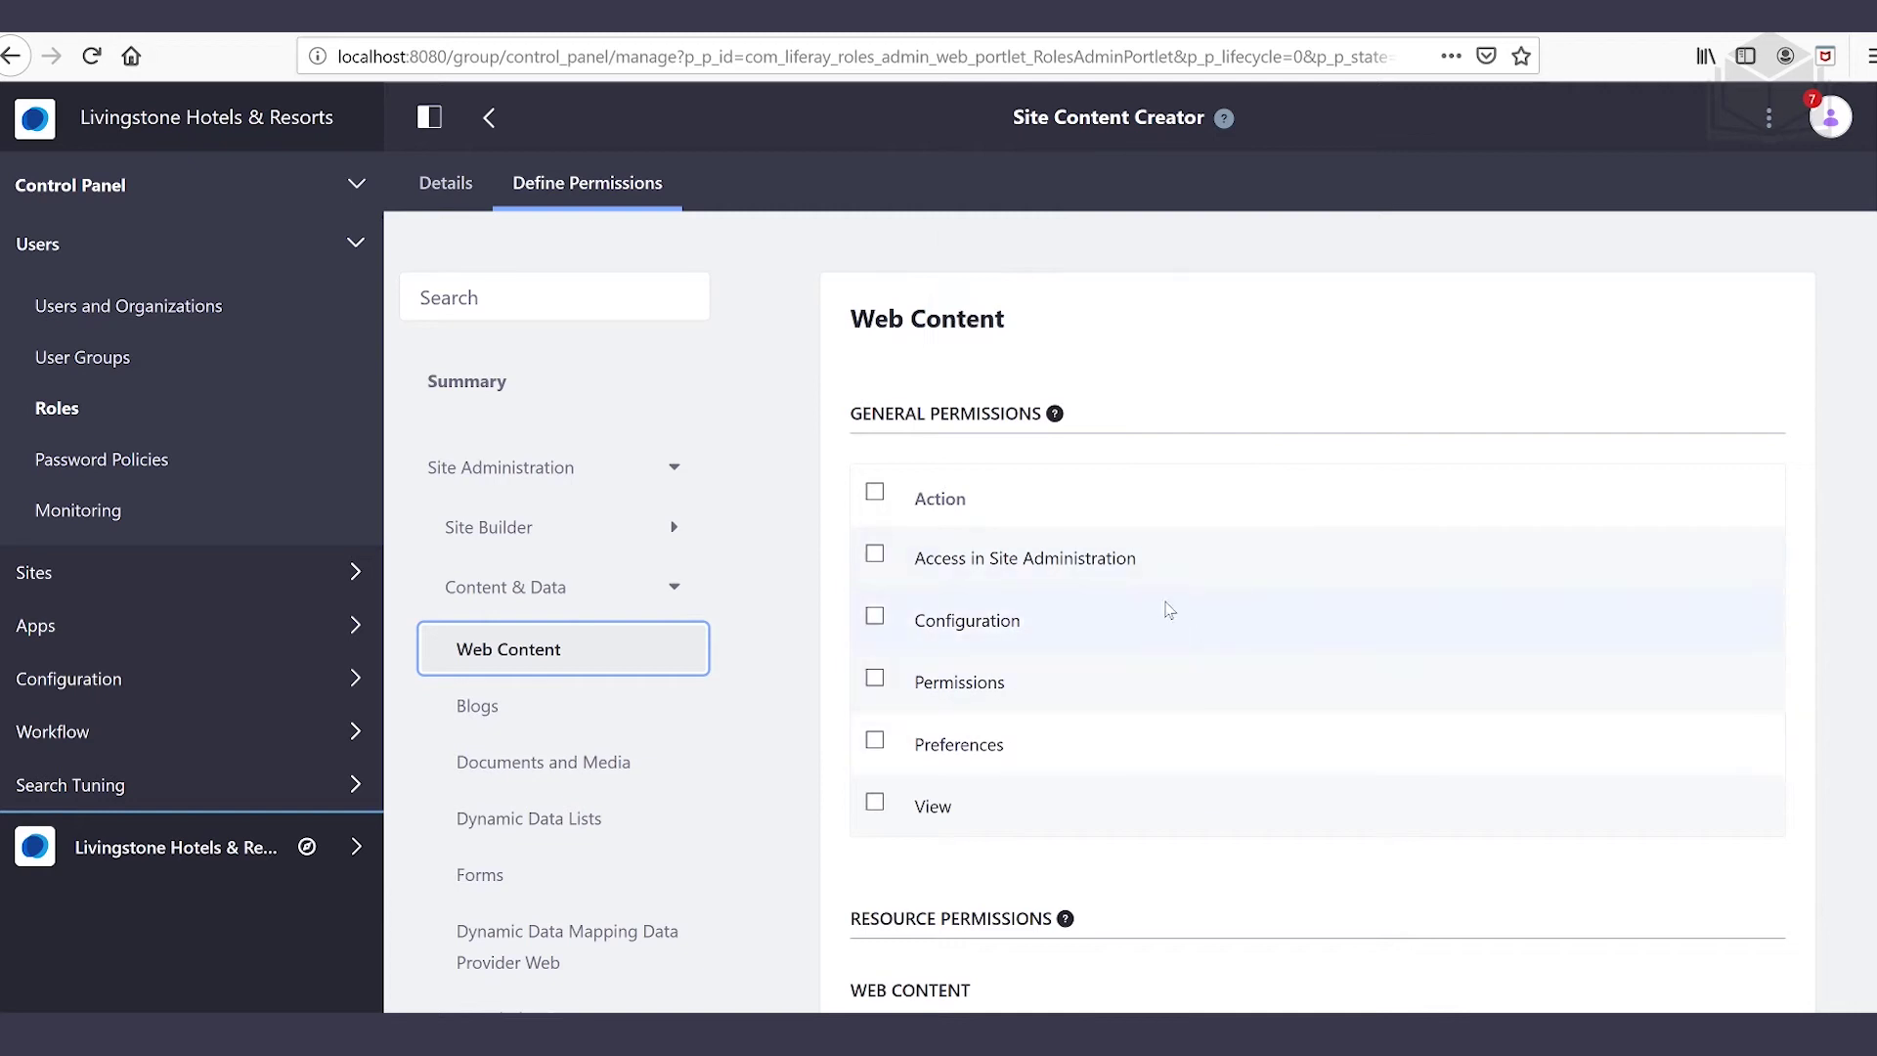
pyautogui.scroll(-1, 1412, 481)
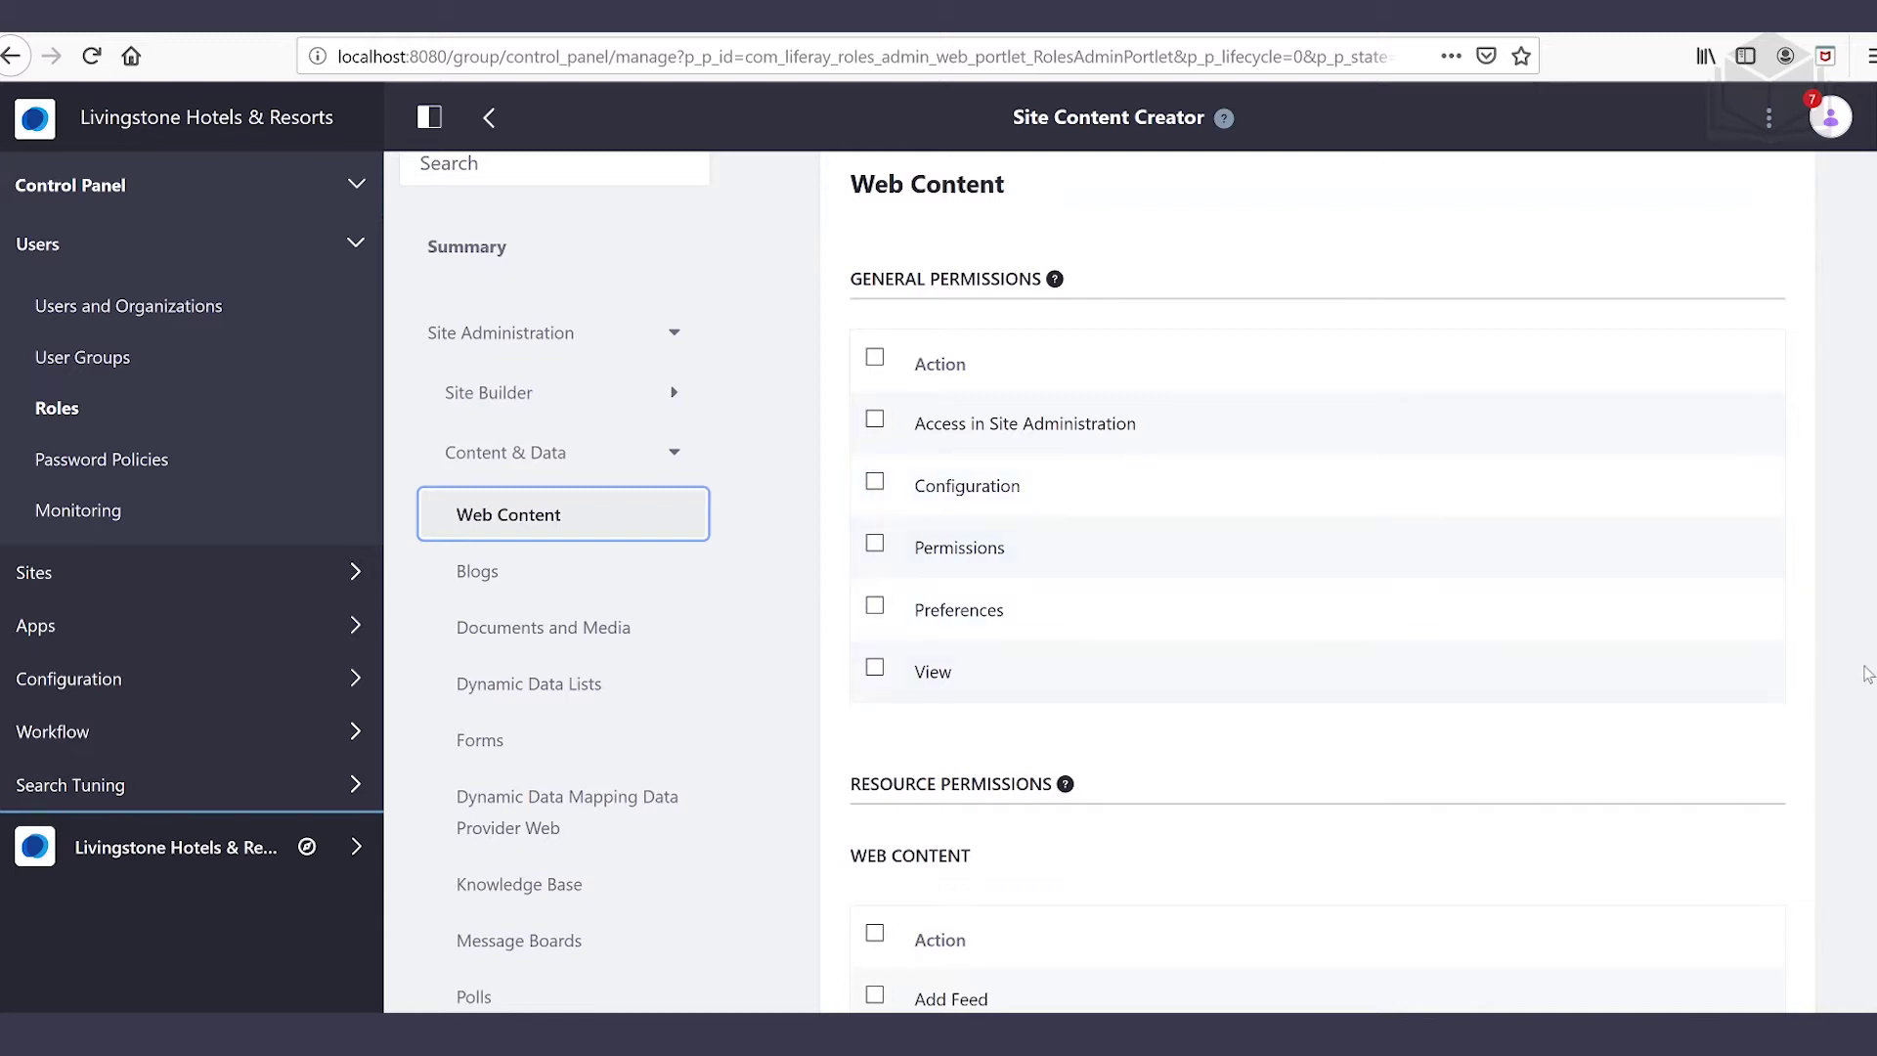
pyautogui.scroll(-1, 1863, 657)
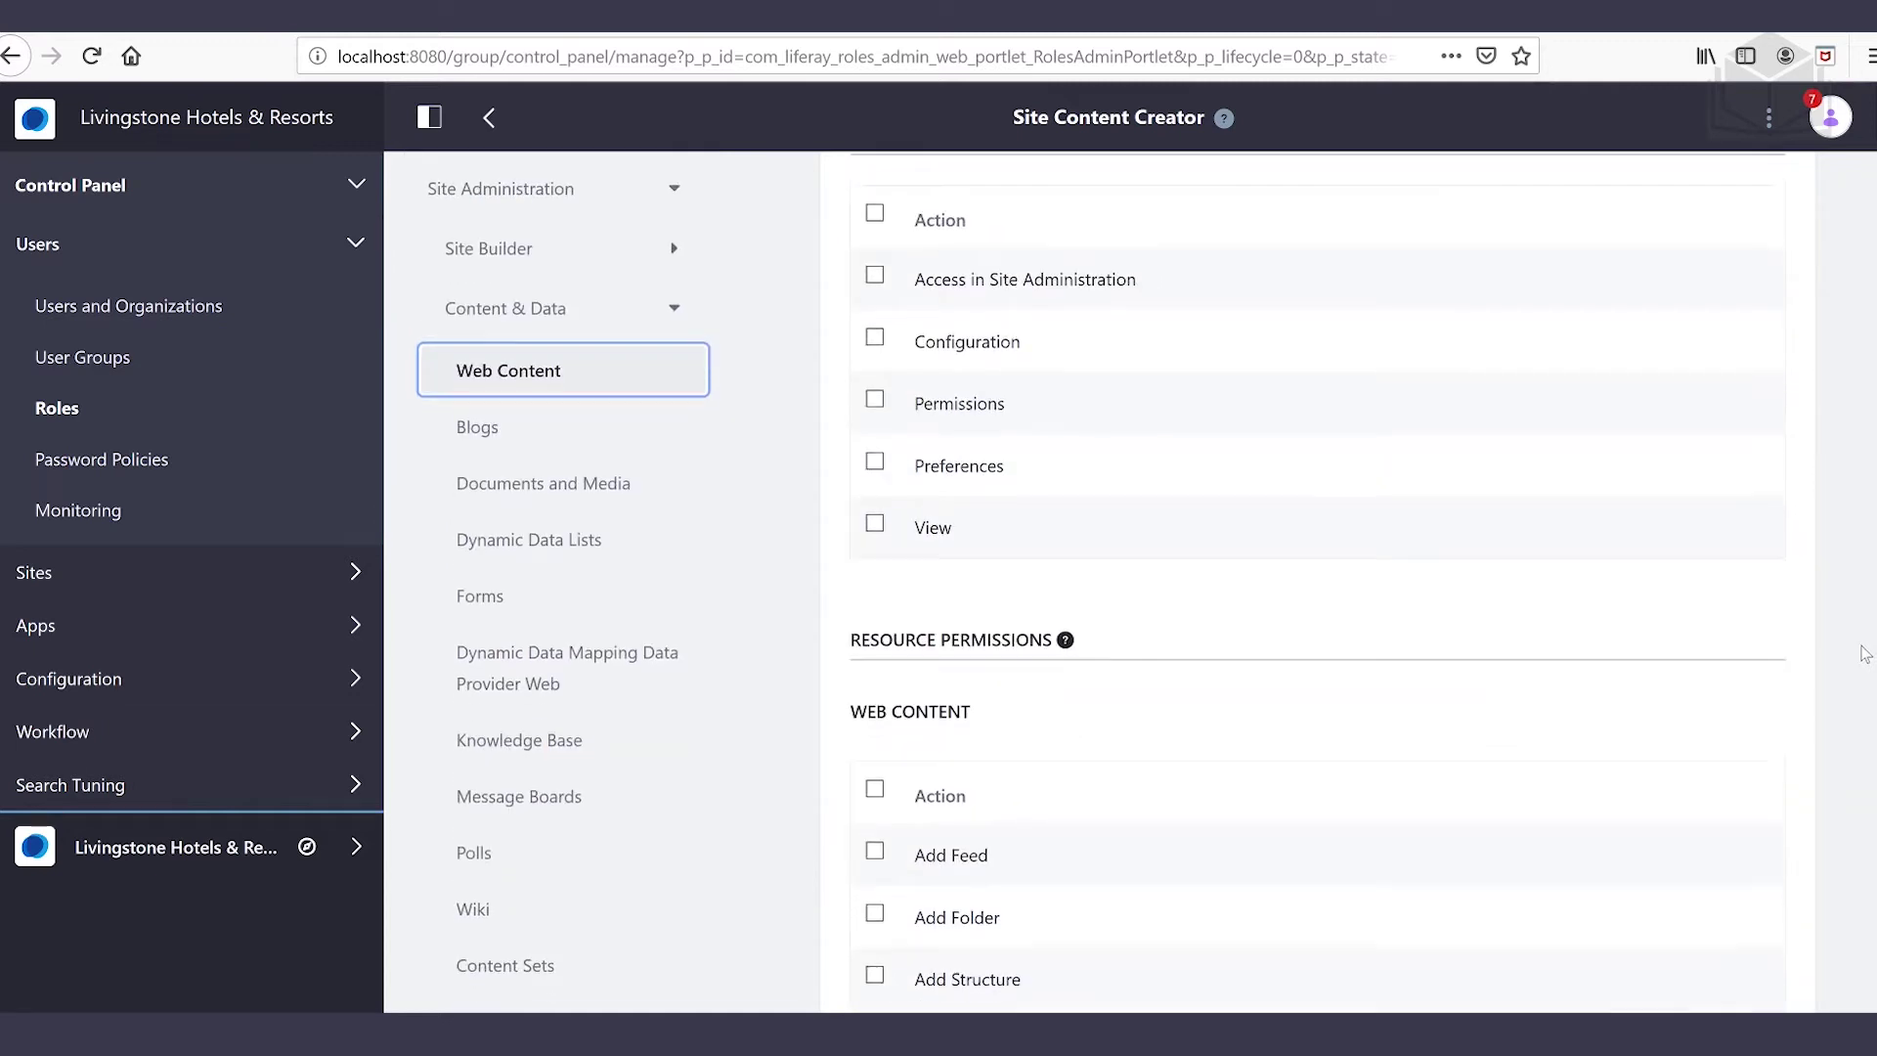
pyautogui.scroll(-1, 1863, 655)
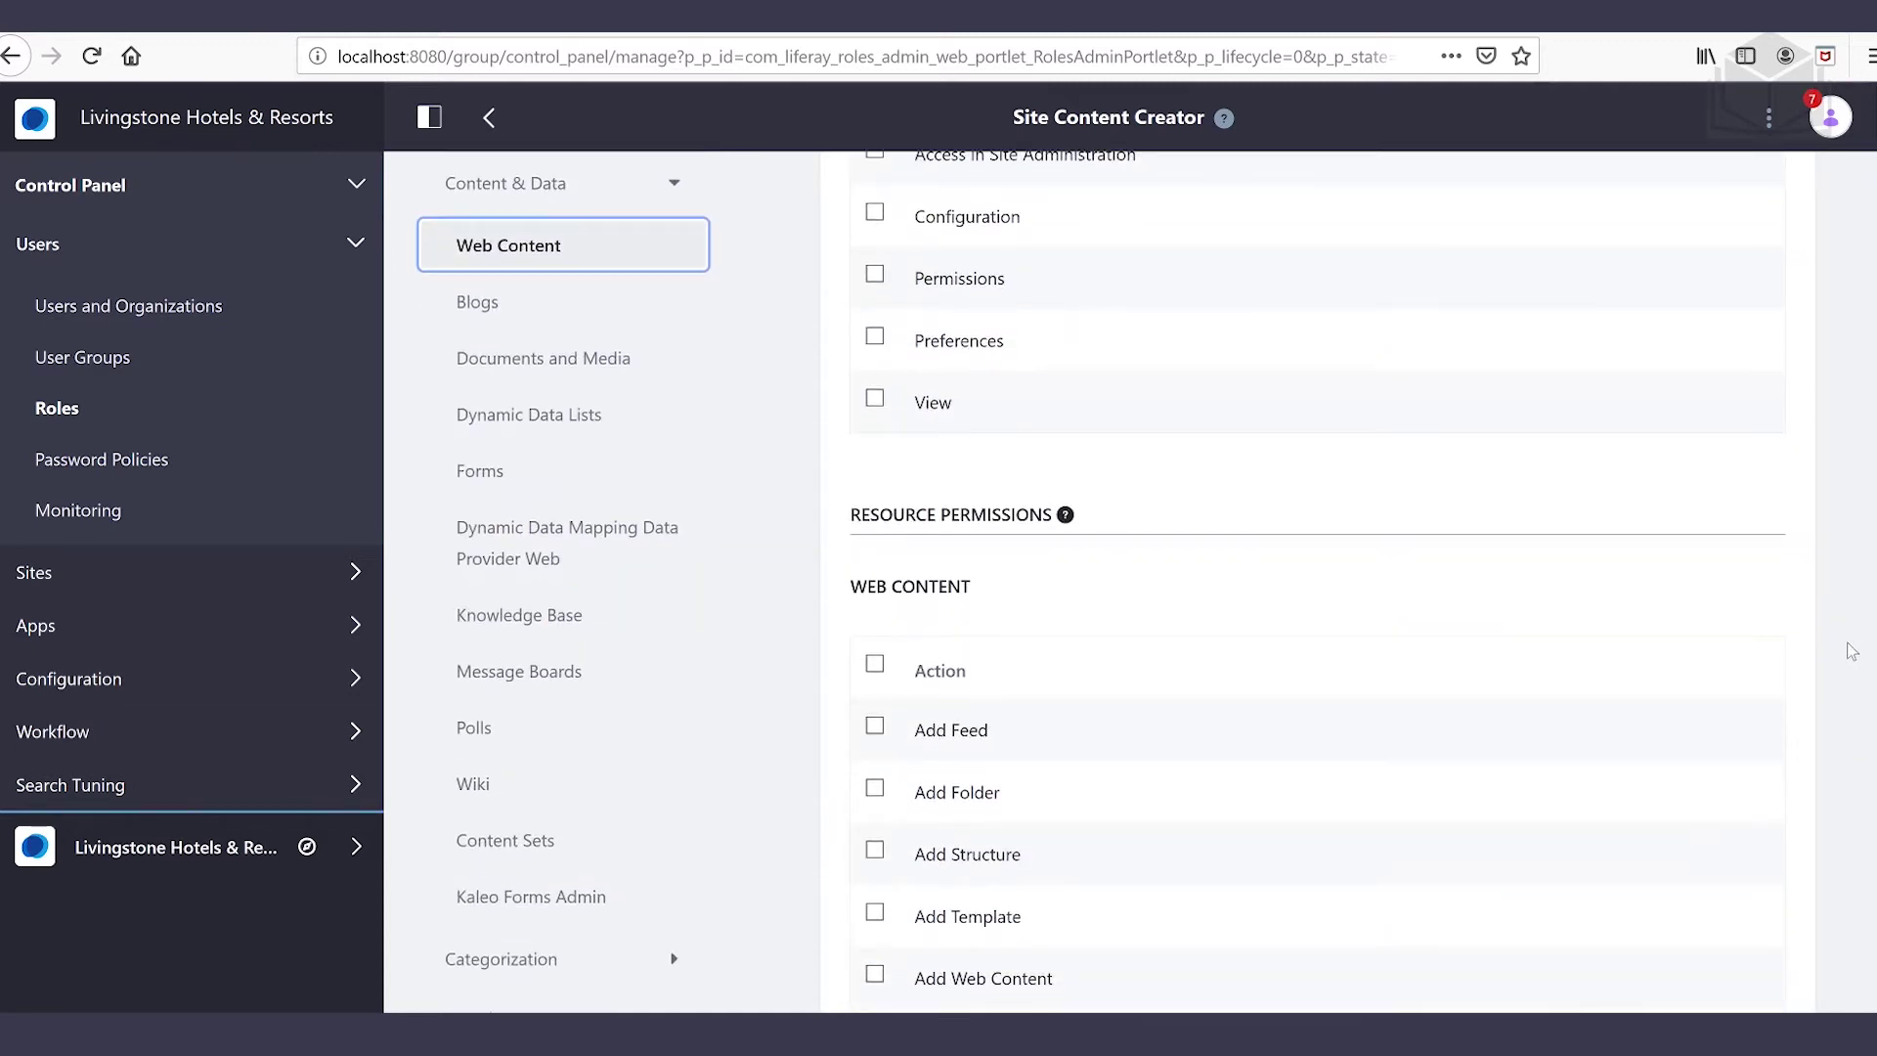
pyautogui.scroll(-1, 1850, 652)
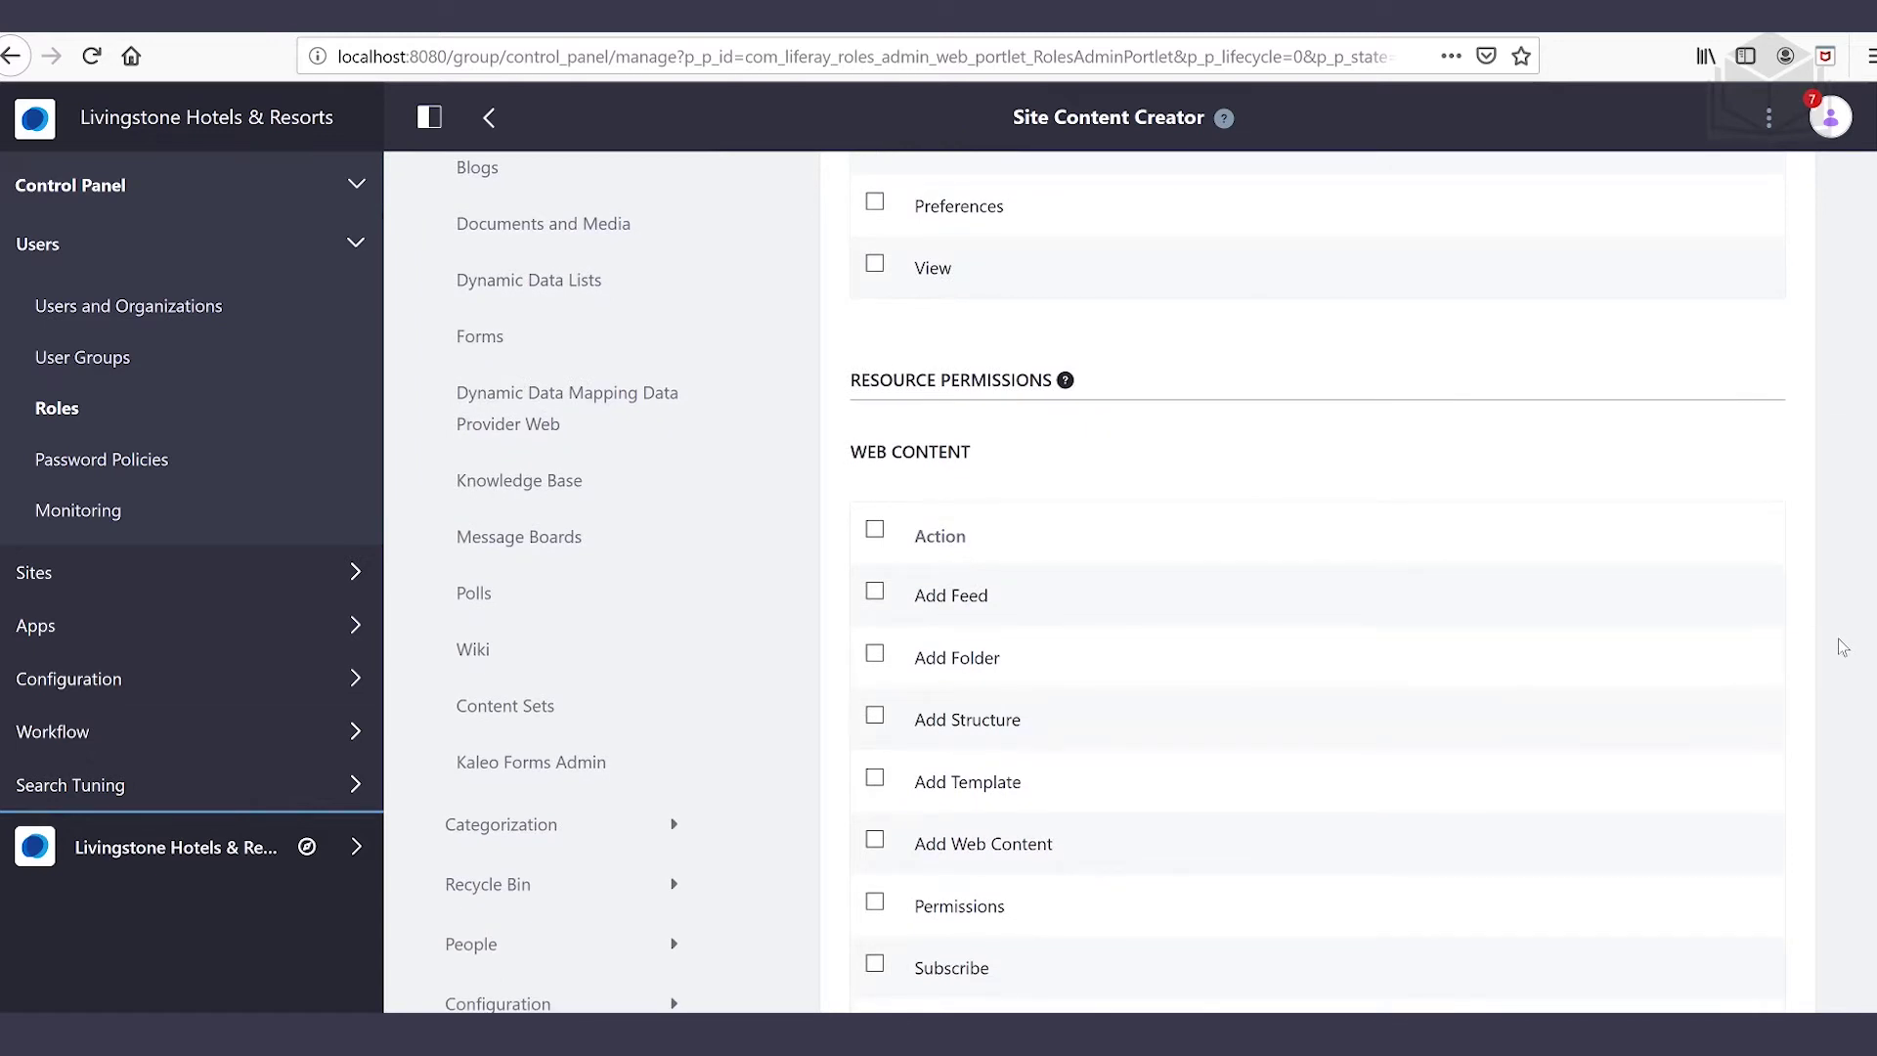
pyautogui.scroll(3, 1842, 645)
pyautogui.scroll(2, 1836, 636)
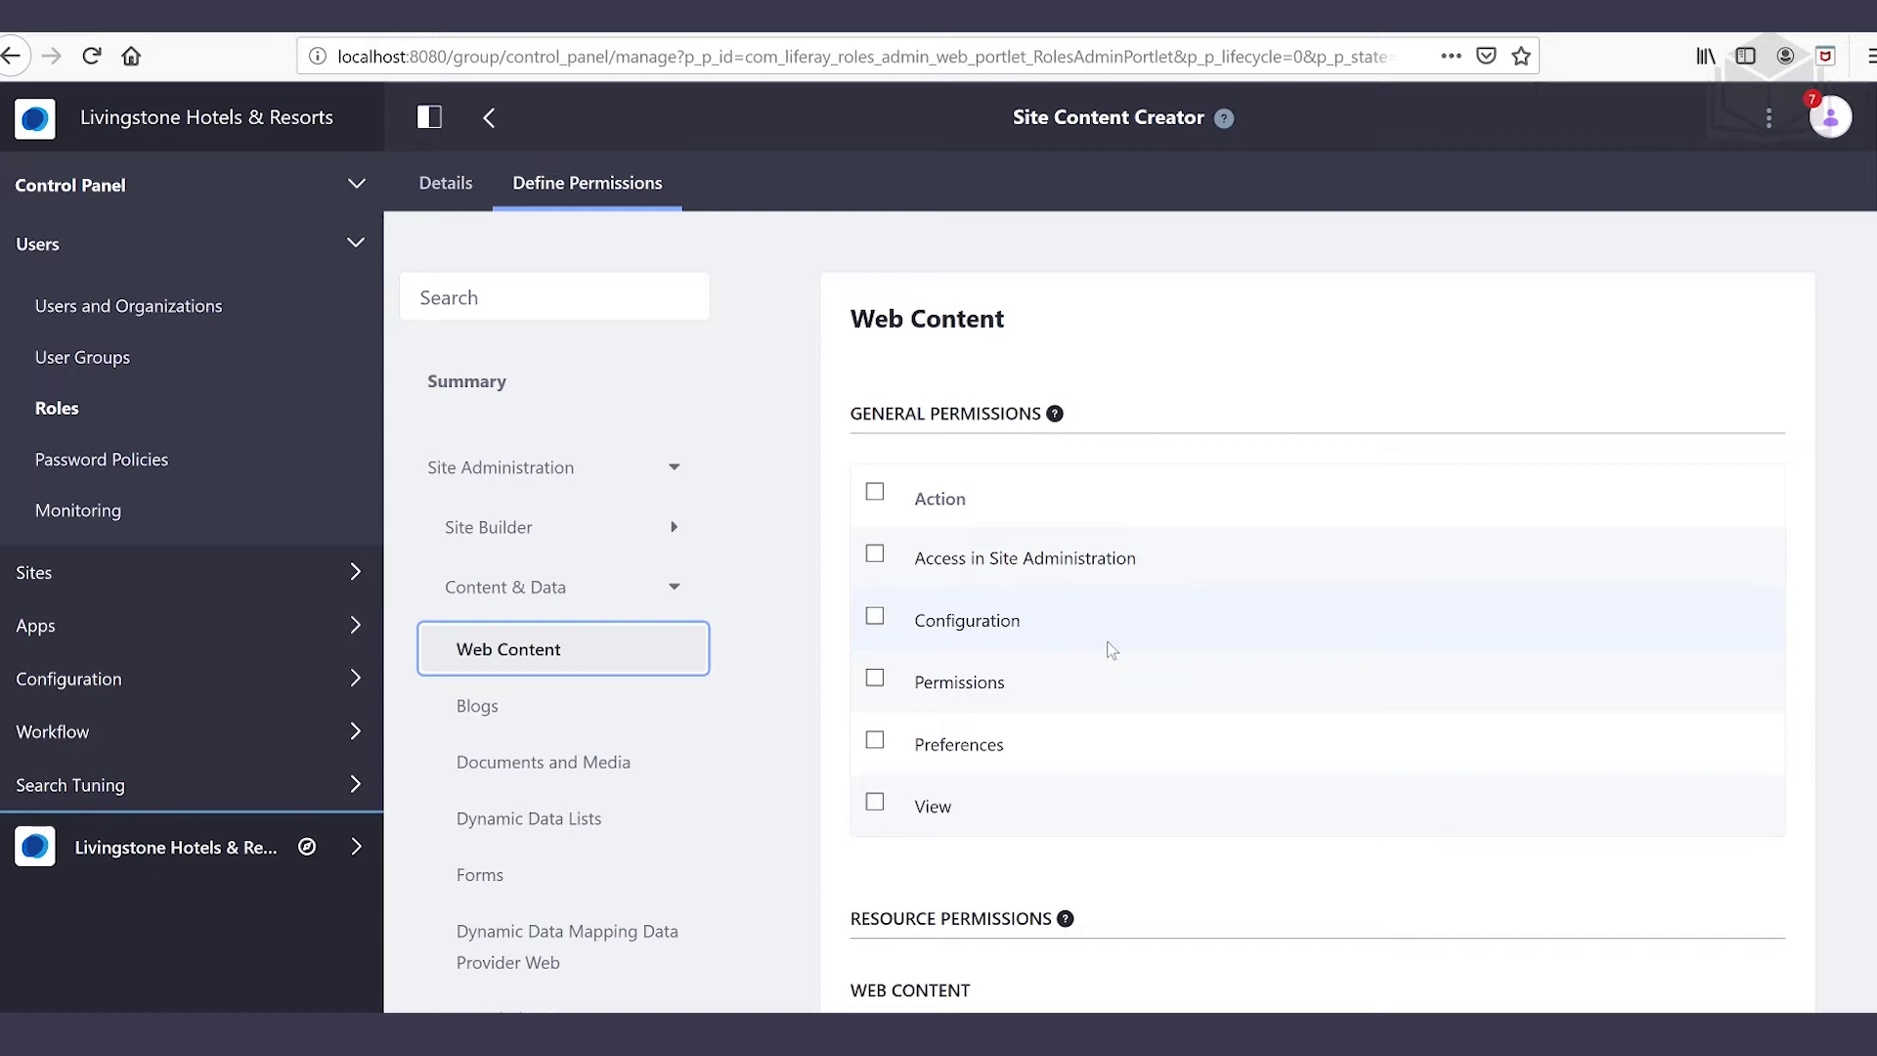
pyautogui.scroll(-3, 1111, 650)
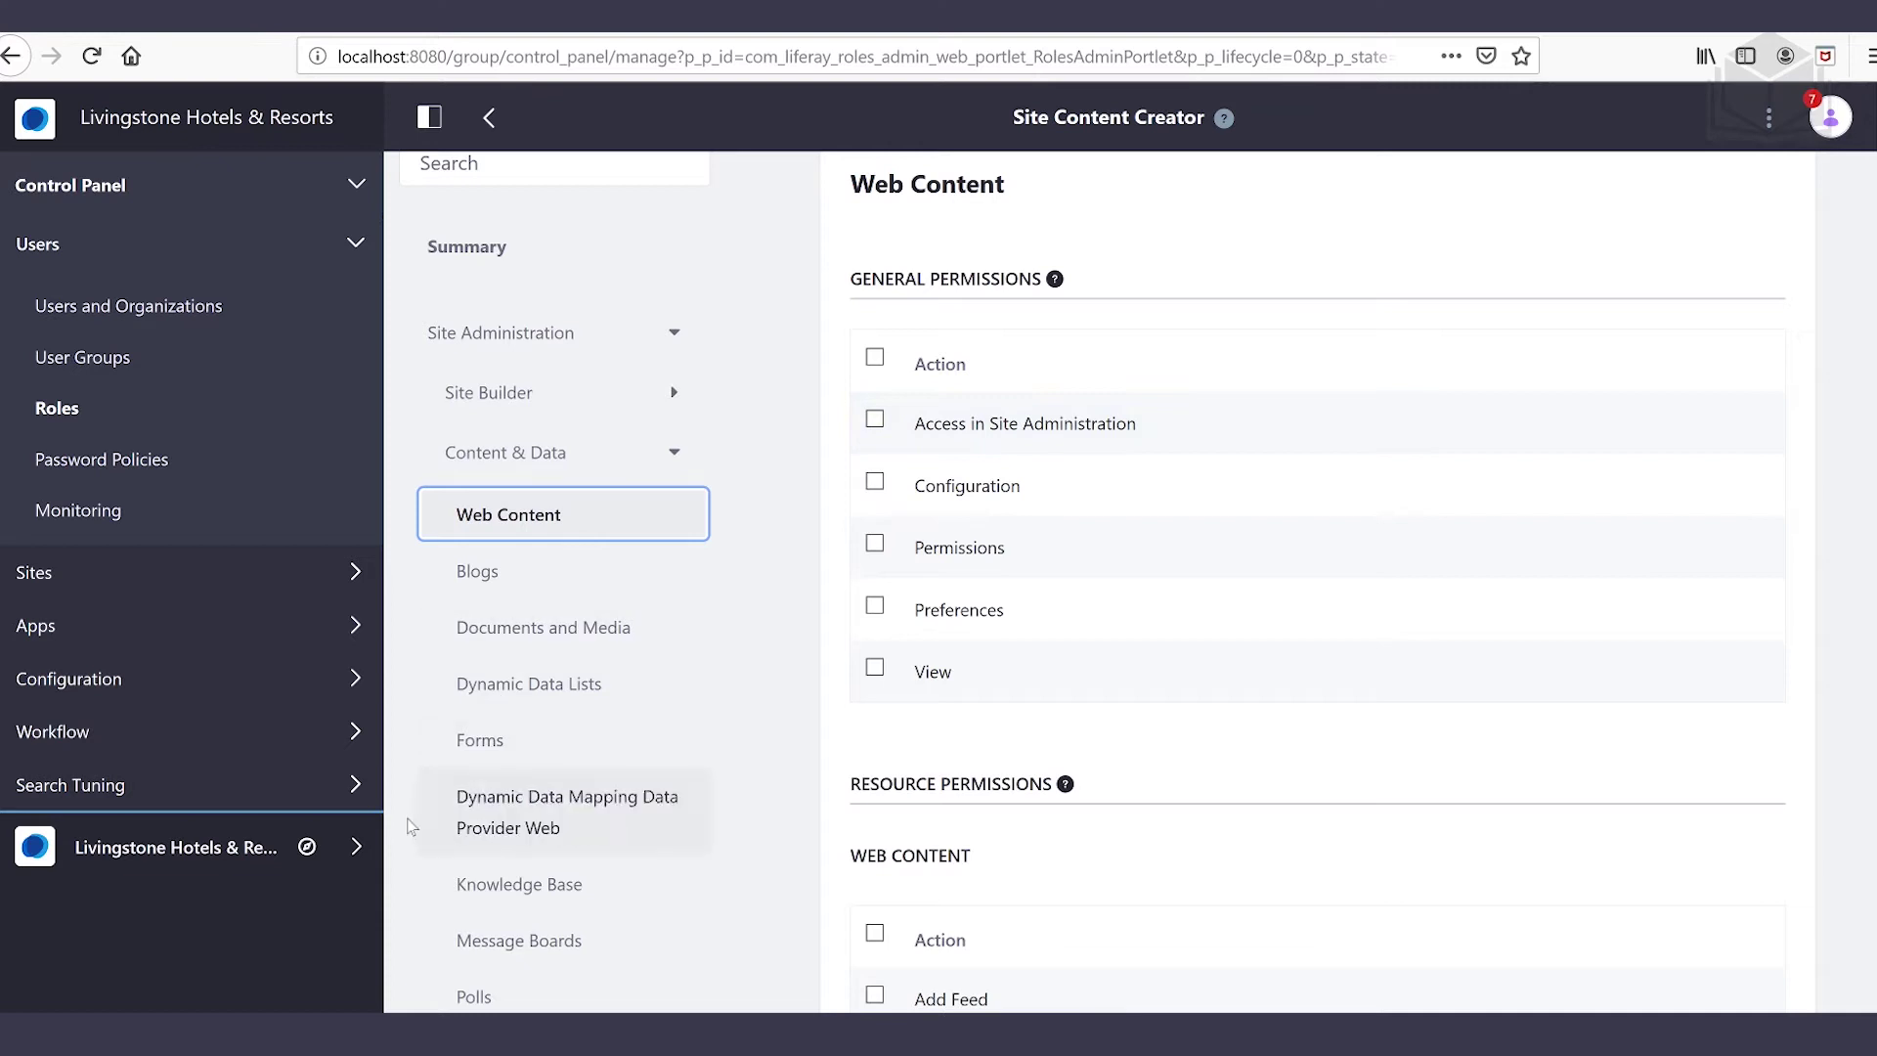
# From the site menu's Content & Data, check Access in Site Administration for Web Content
pyautogui.click(355, 851)
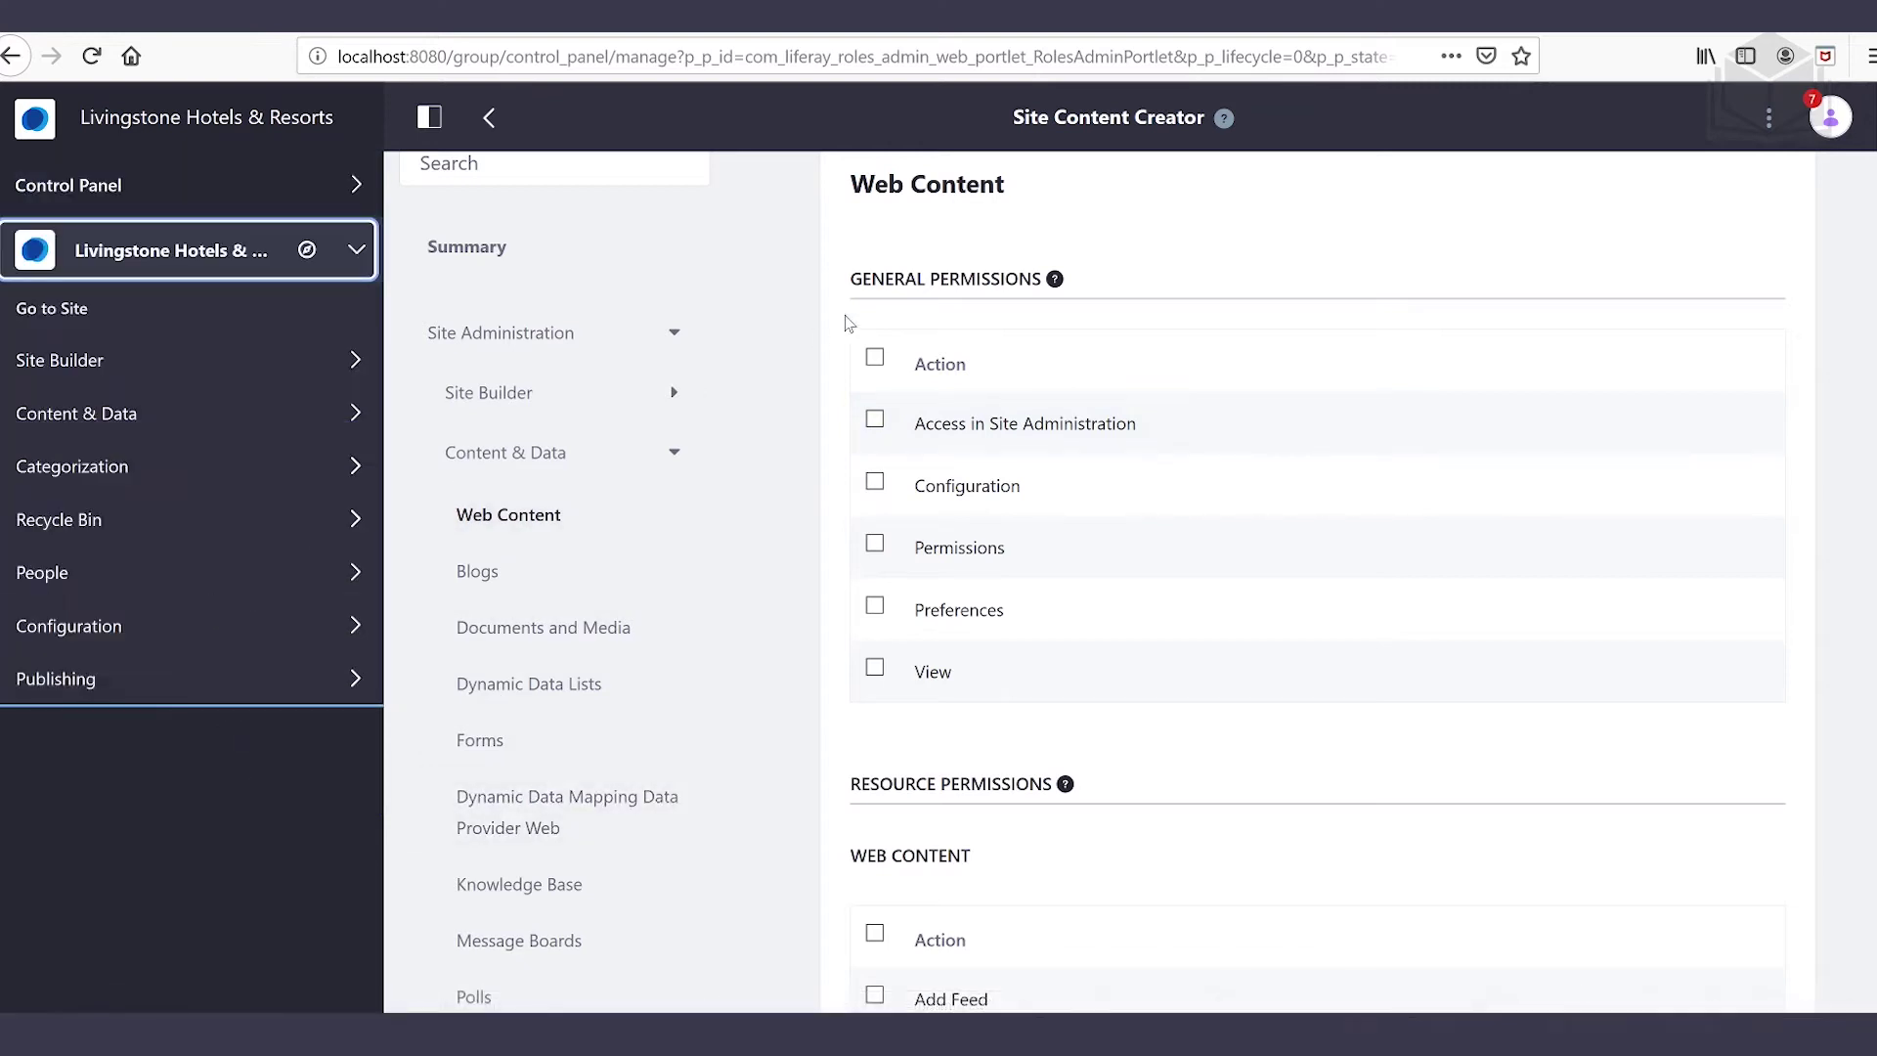
pyautogui.click(211, 430)
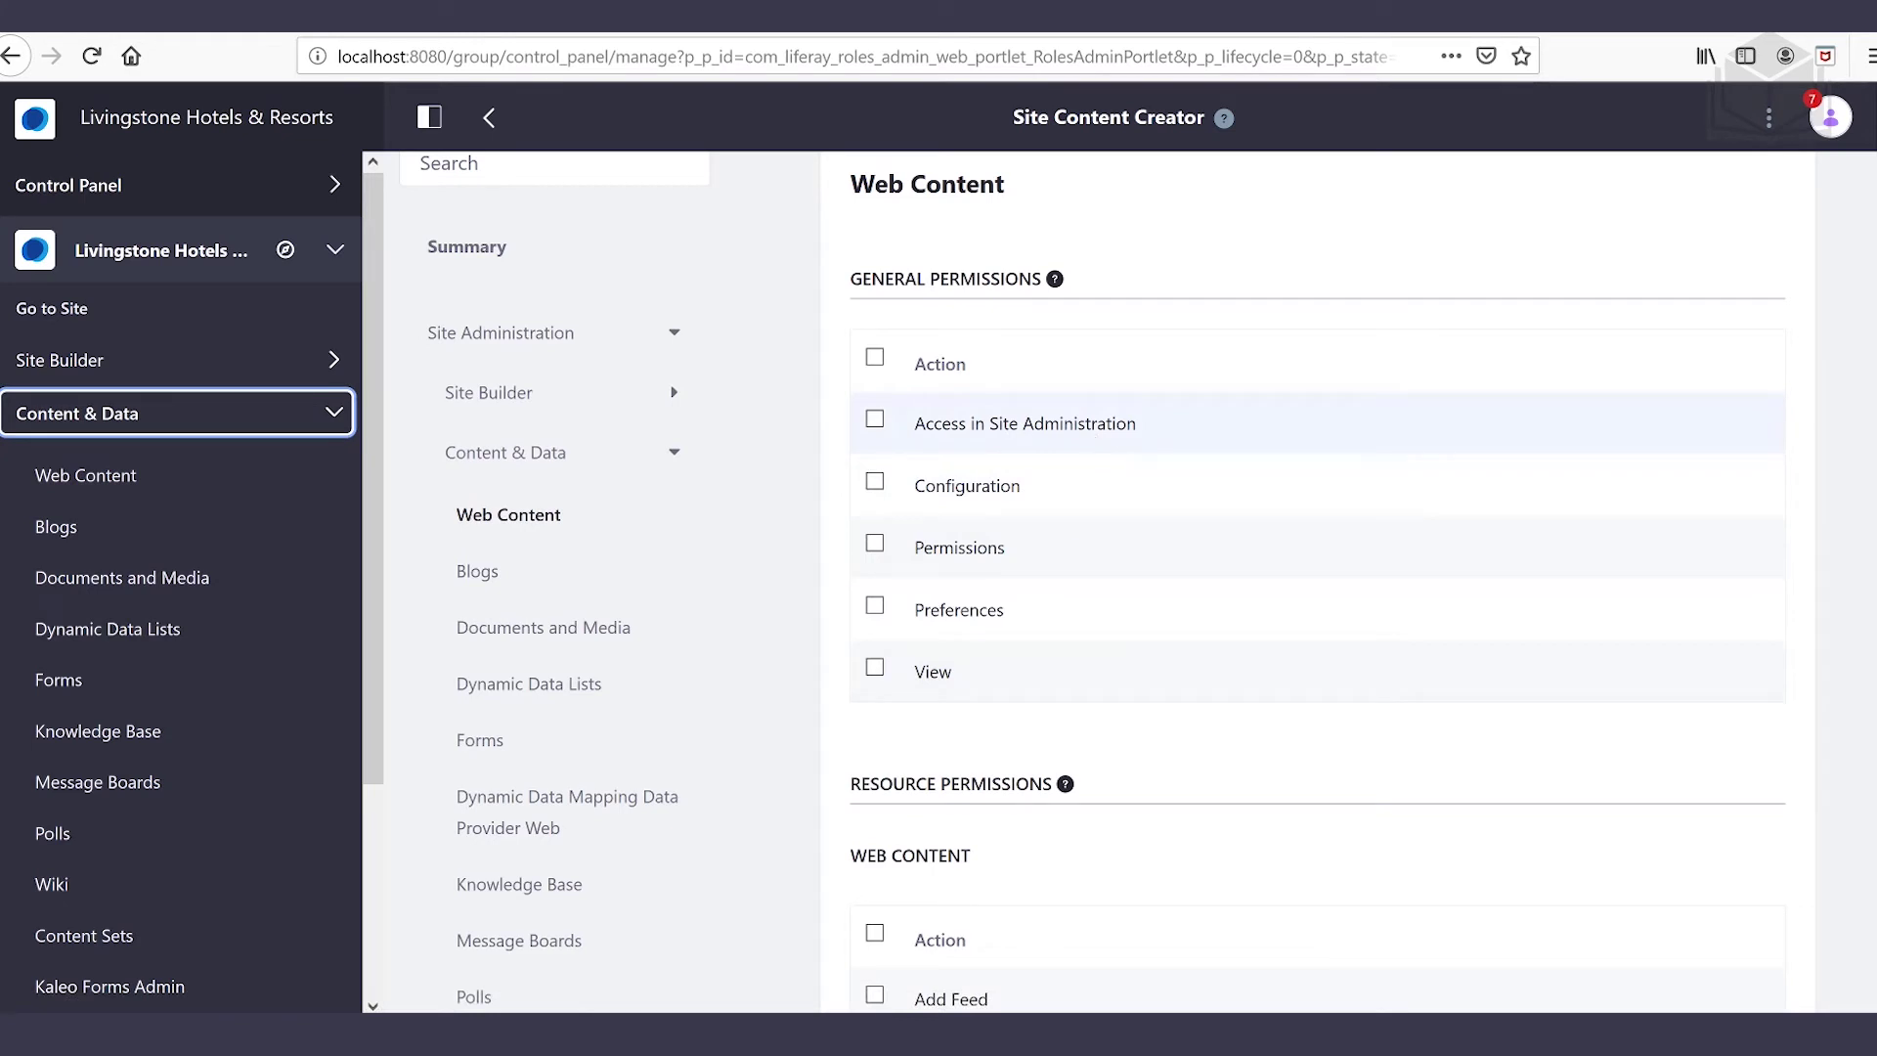
pyautogui.click(875, 420)
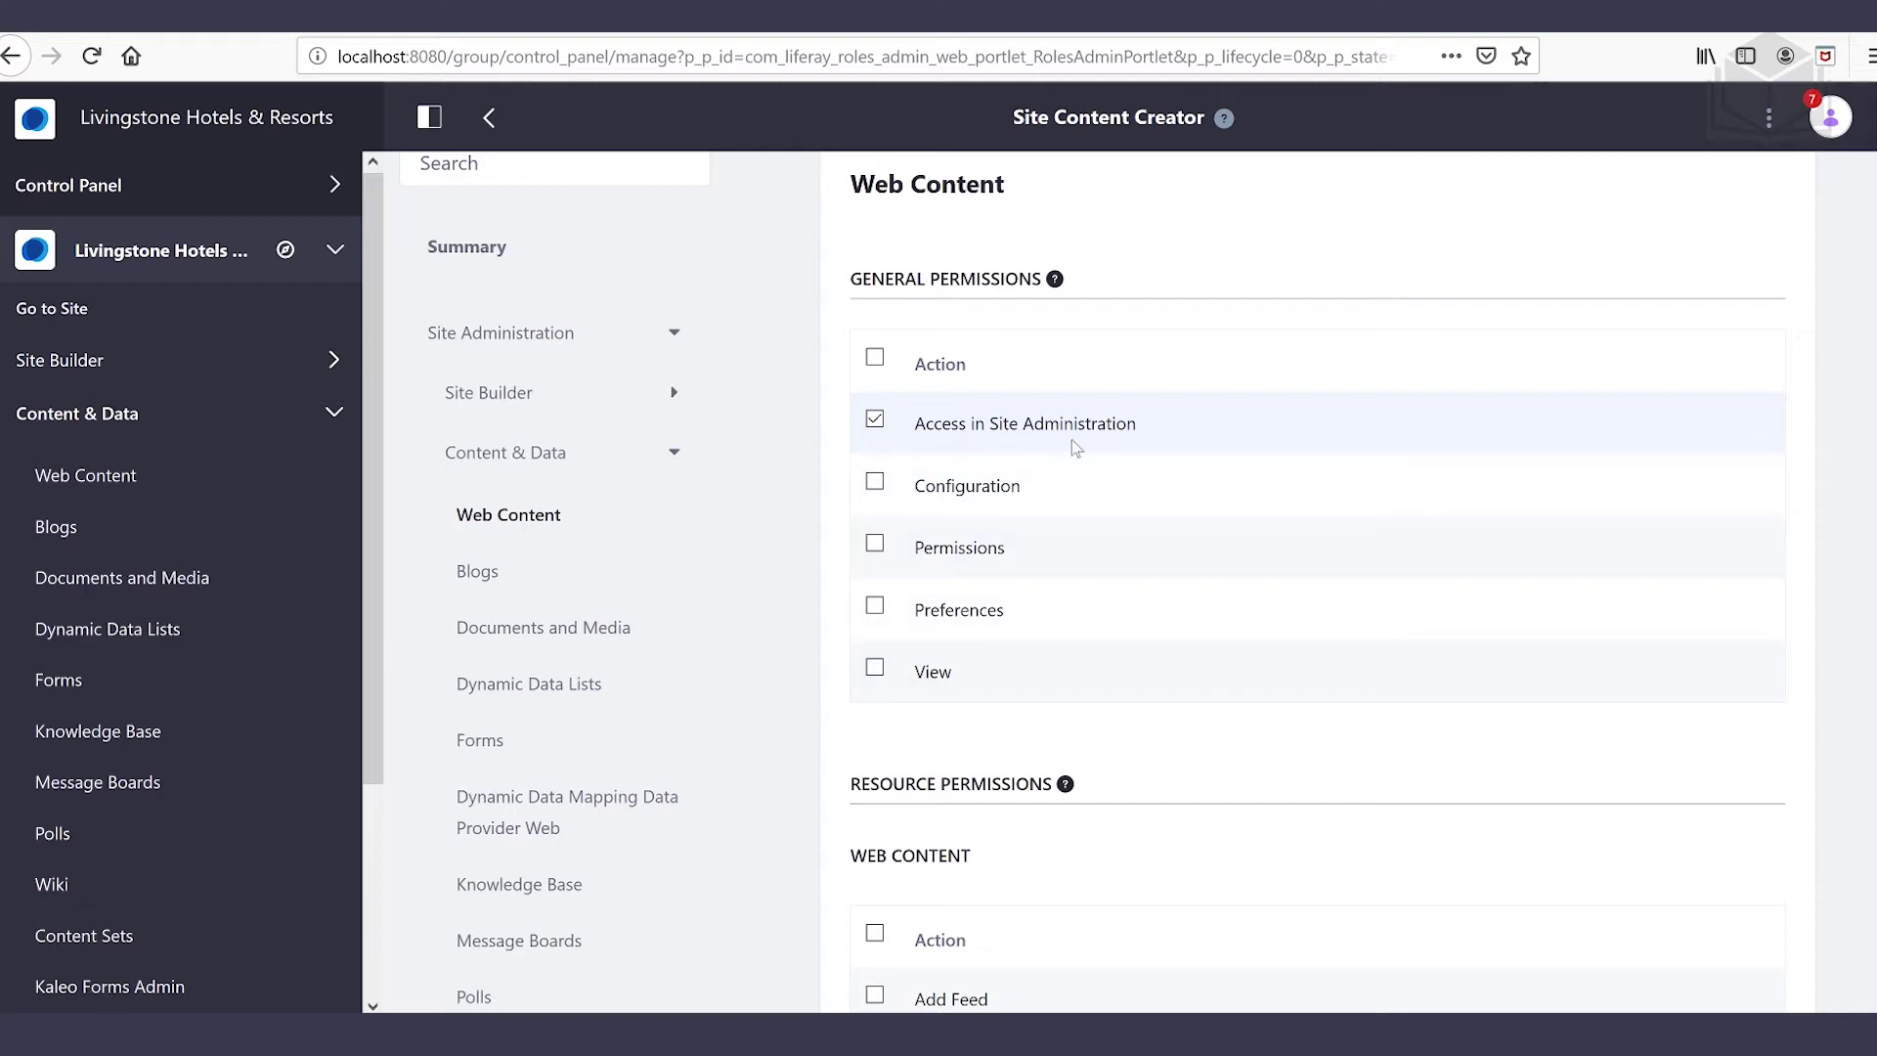
# Grant the general Web Content View, Add Folder and item View permissions
pyautogui.click(875, 670)
pyautogui.scroll(-1, 1222, 696)
pyautogui.scroll(-5, 1232, 697)
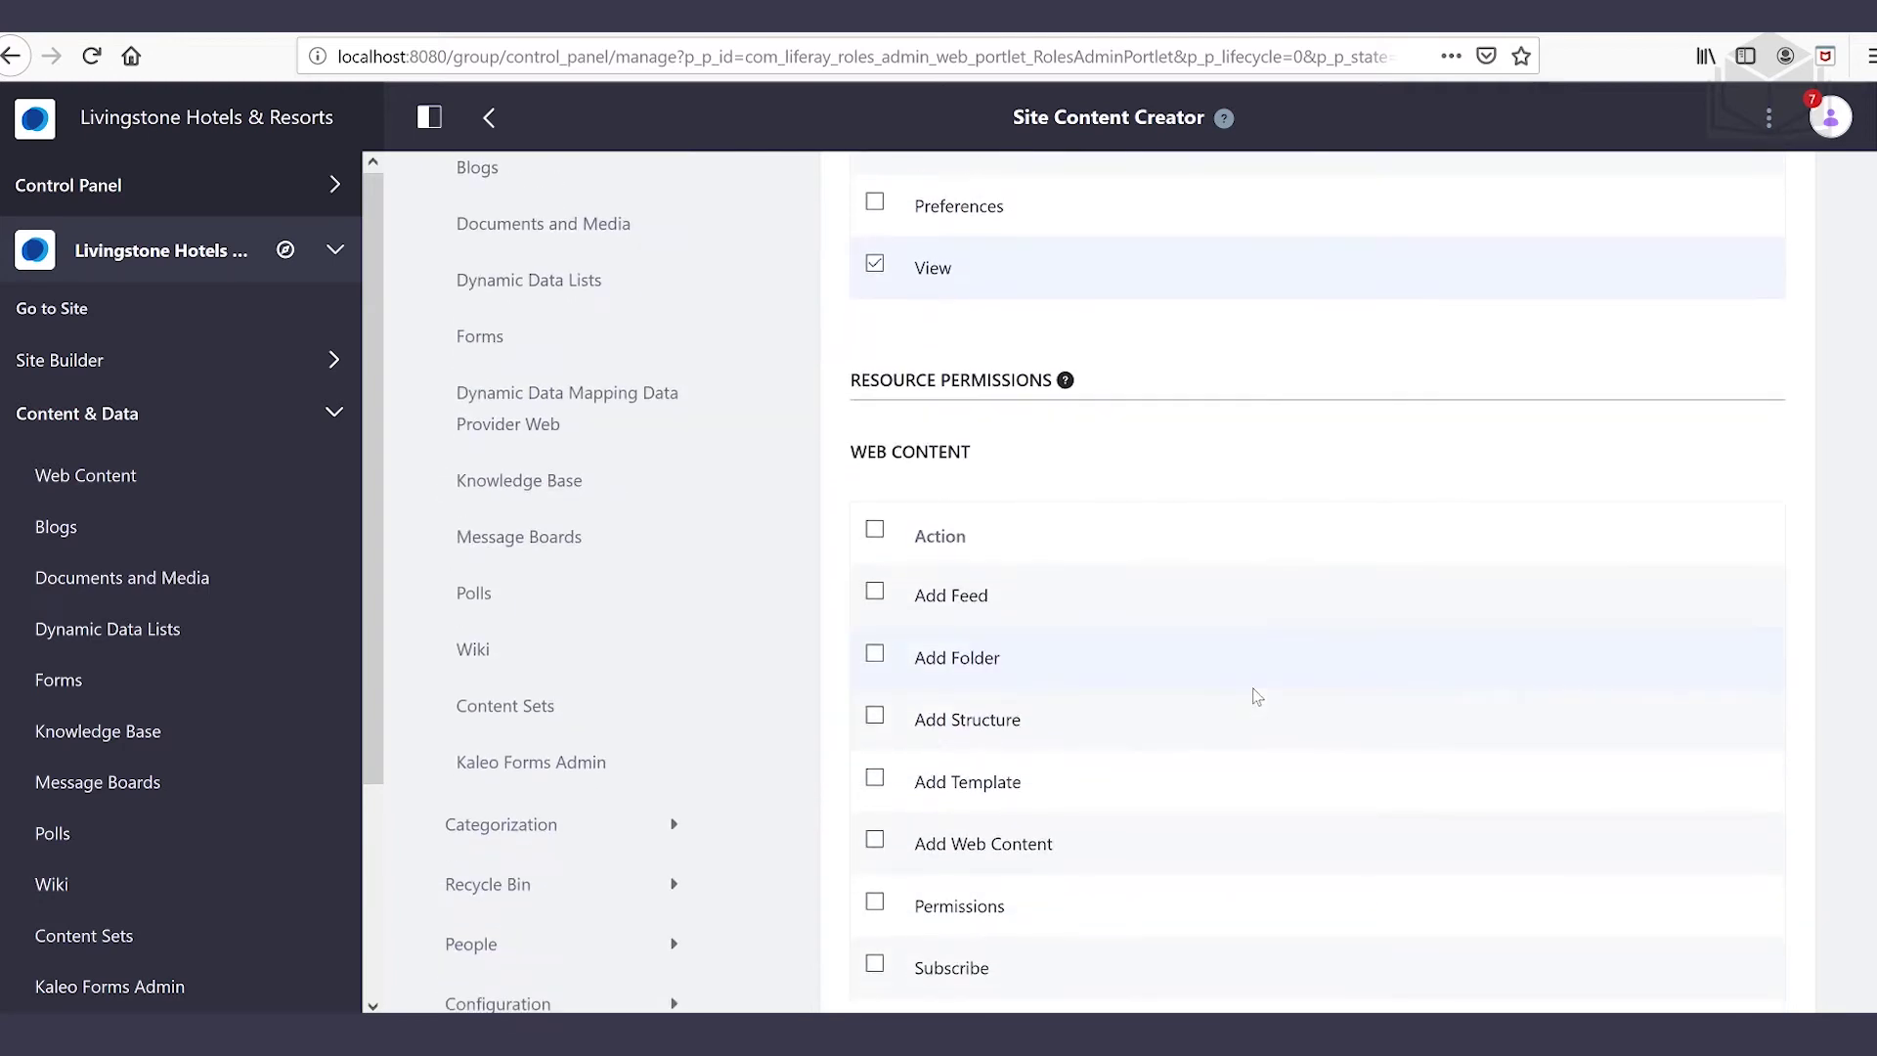
pyautogui.scroll(-2, 1253, 696)
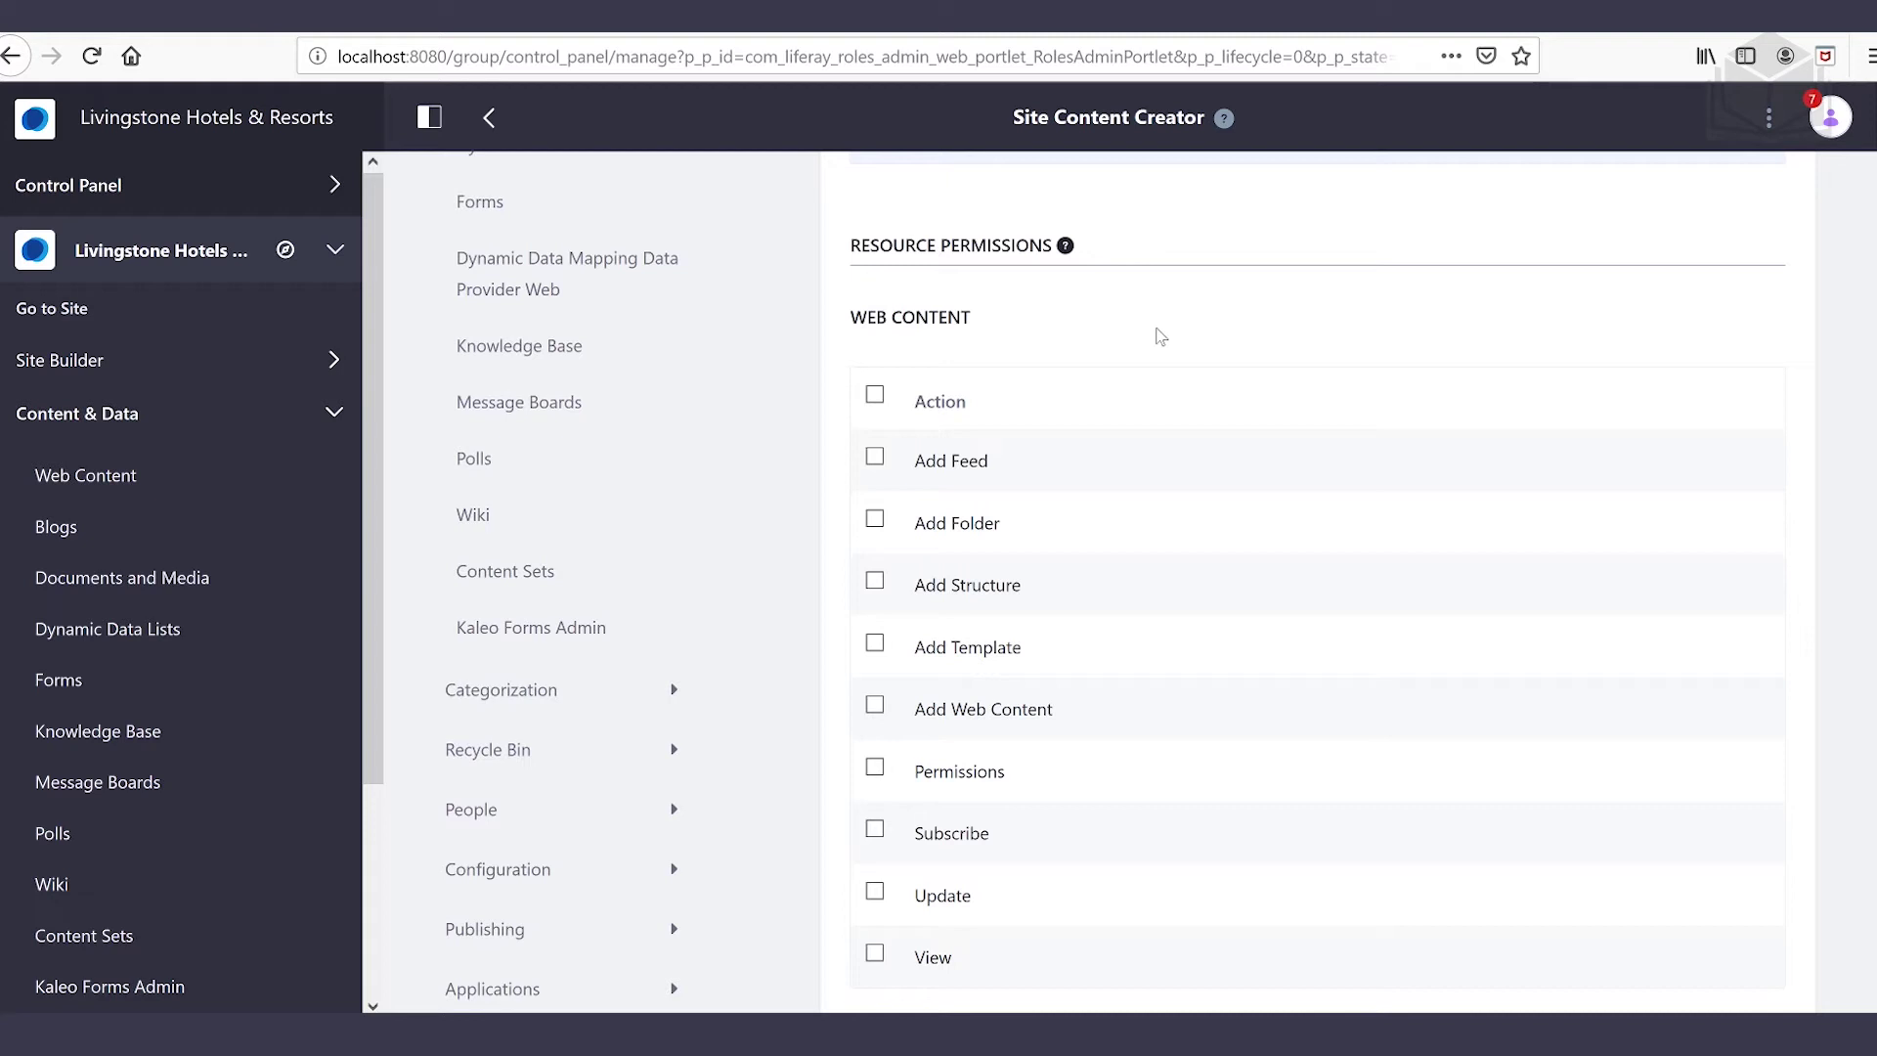
pyautogui.click(873, 516)
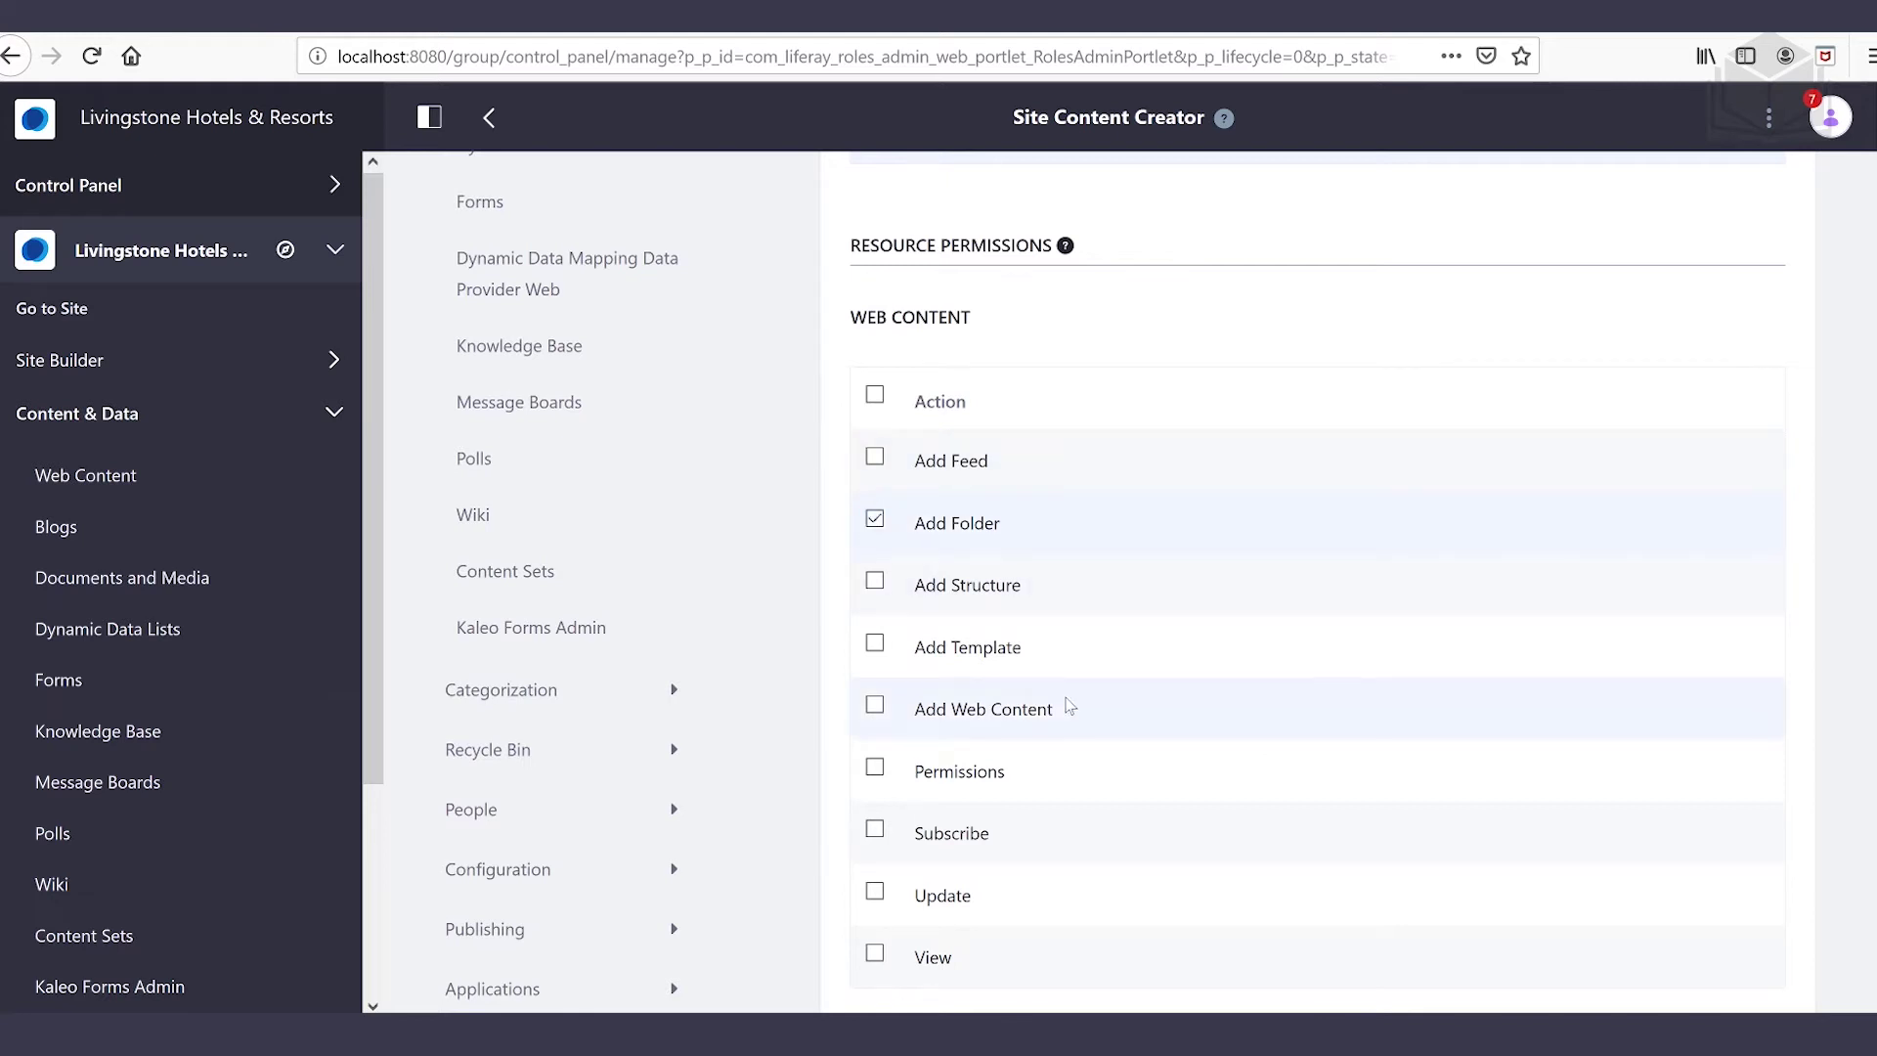
pyautogui.scroll(-3, 1069, 705)
pyautogui.click(875, 819)
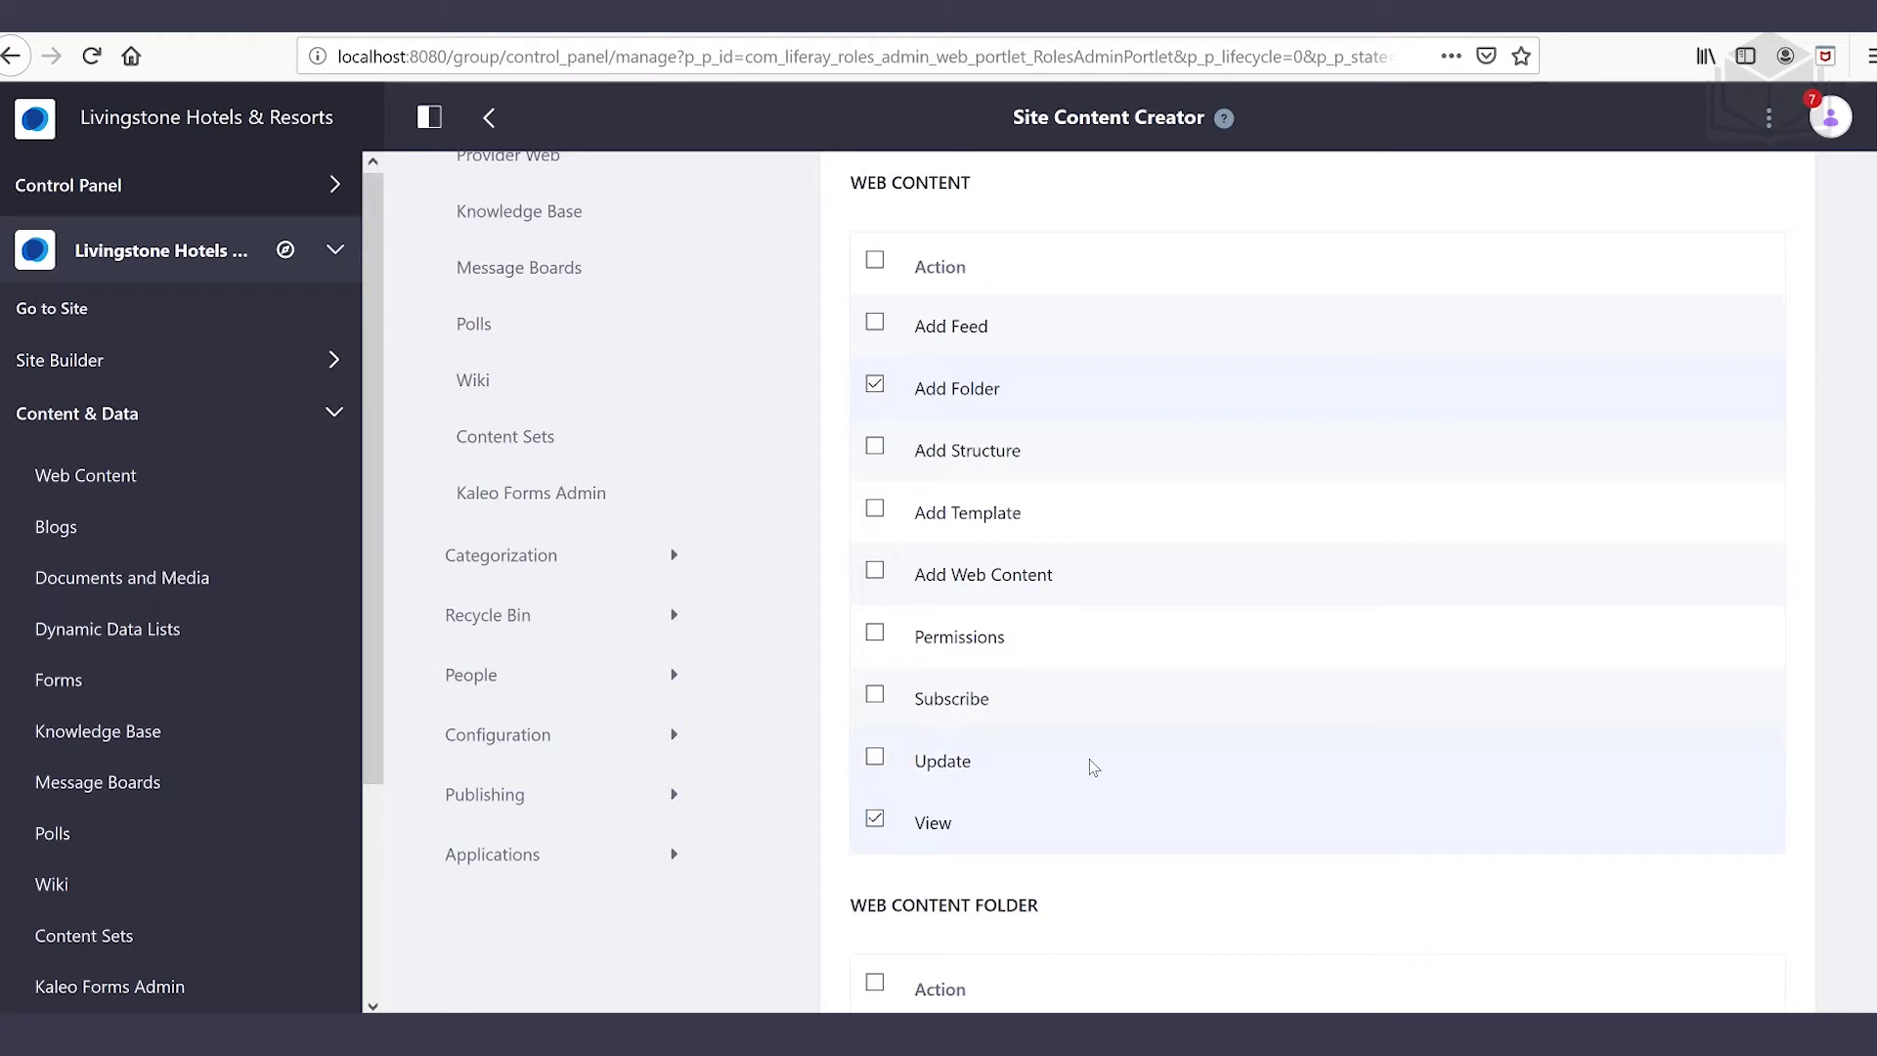
pyautogui.scroll(-3, 1089, 767)
pyautogui.scroll(-3, 1081, 754)
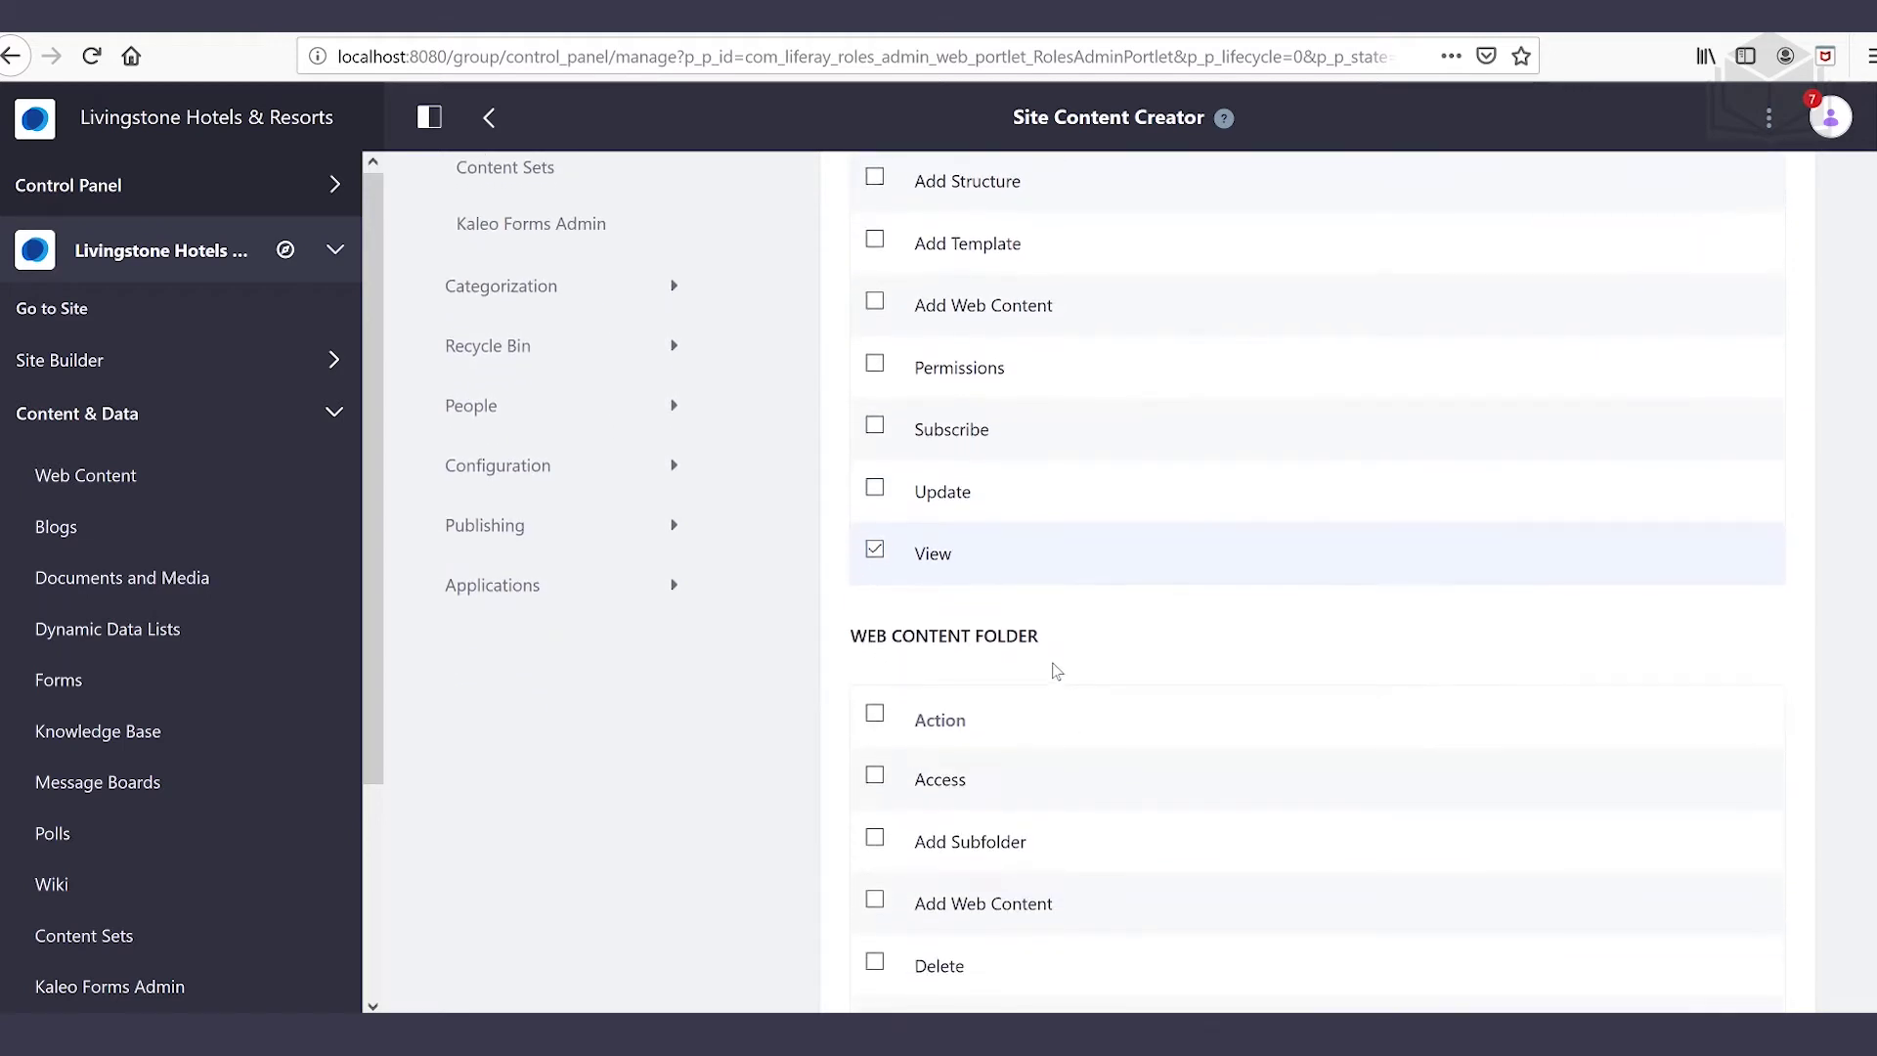
pyautogui.scroll(-3, 1216, 628)
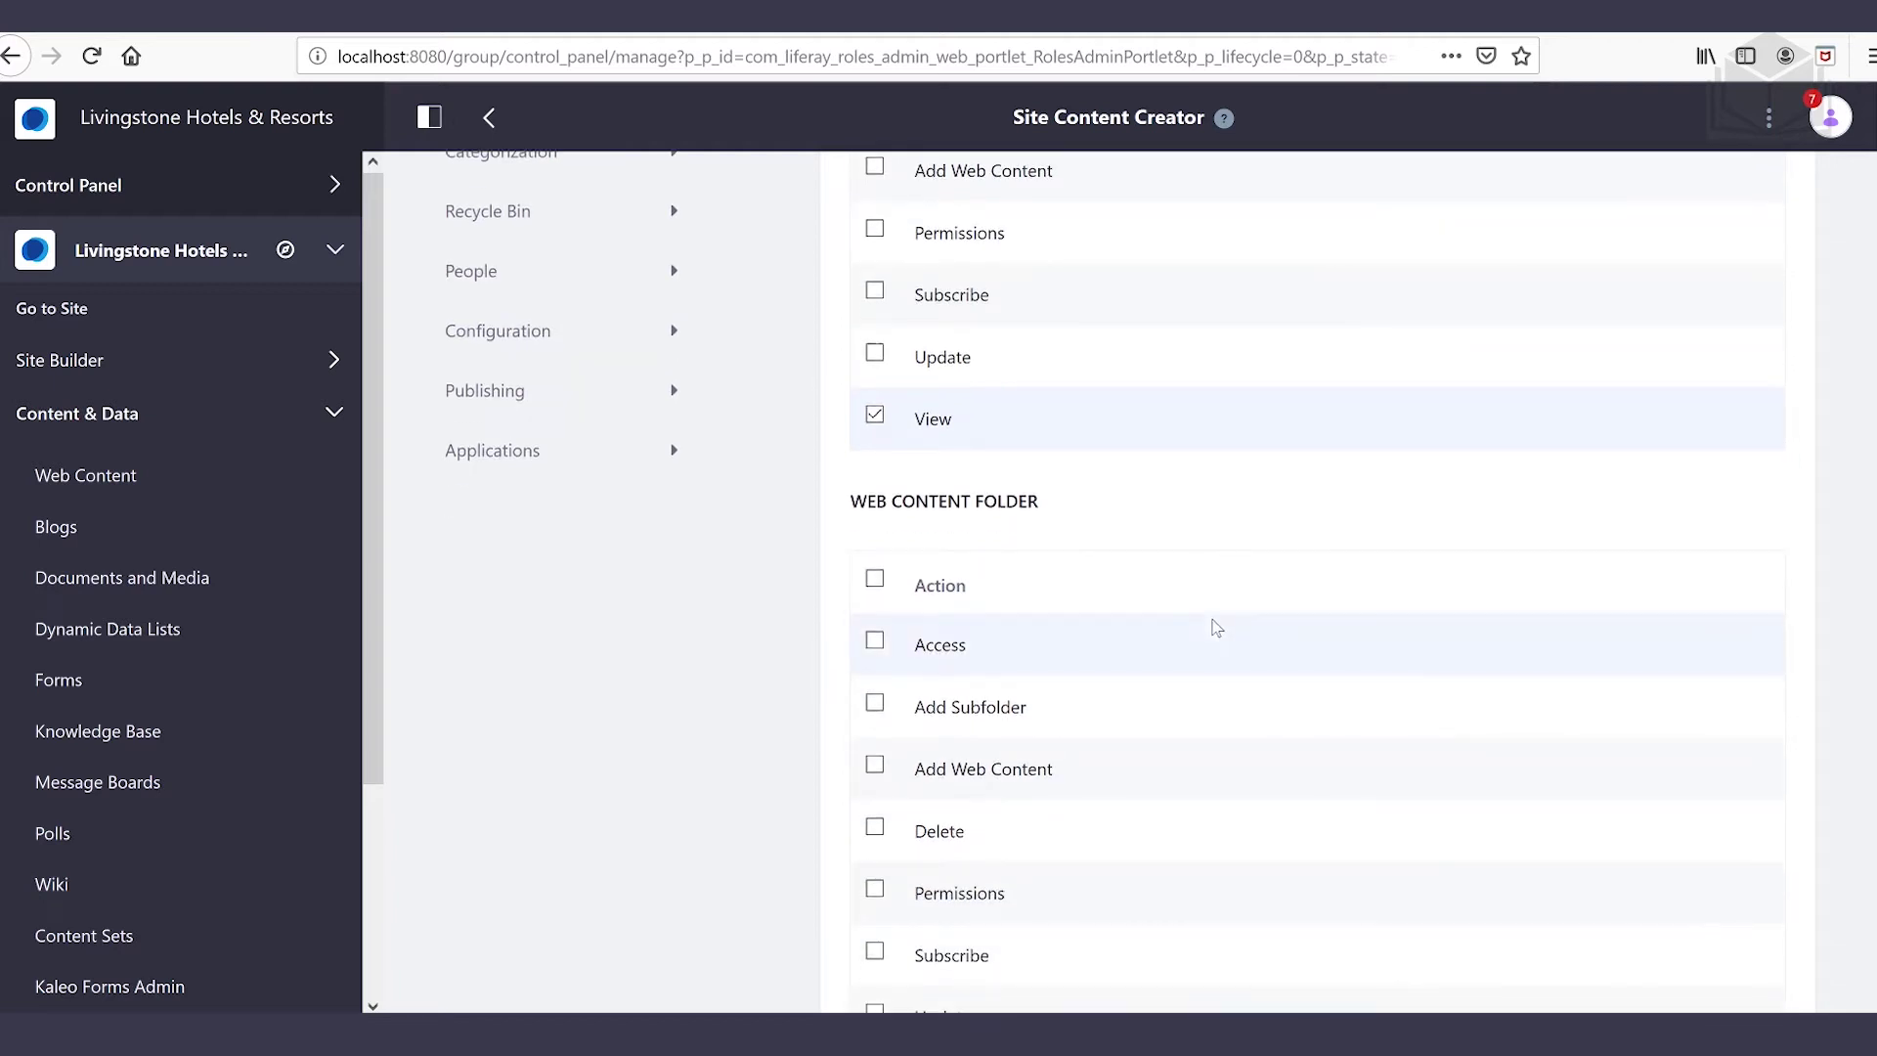
pyautogui.scroll(-3, 1216, 627)
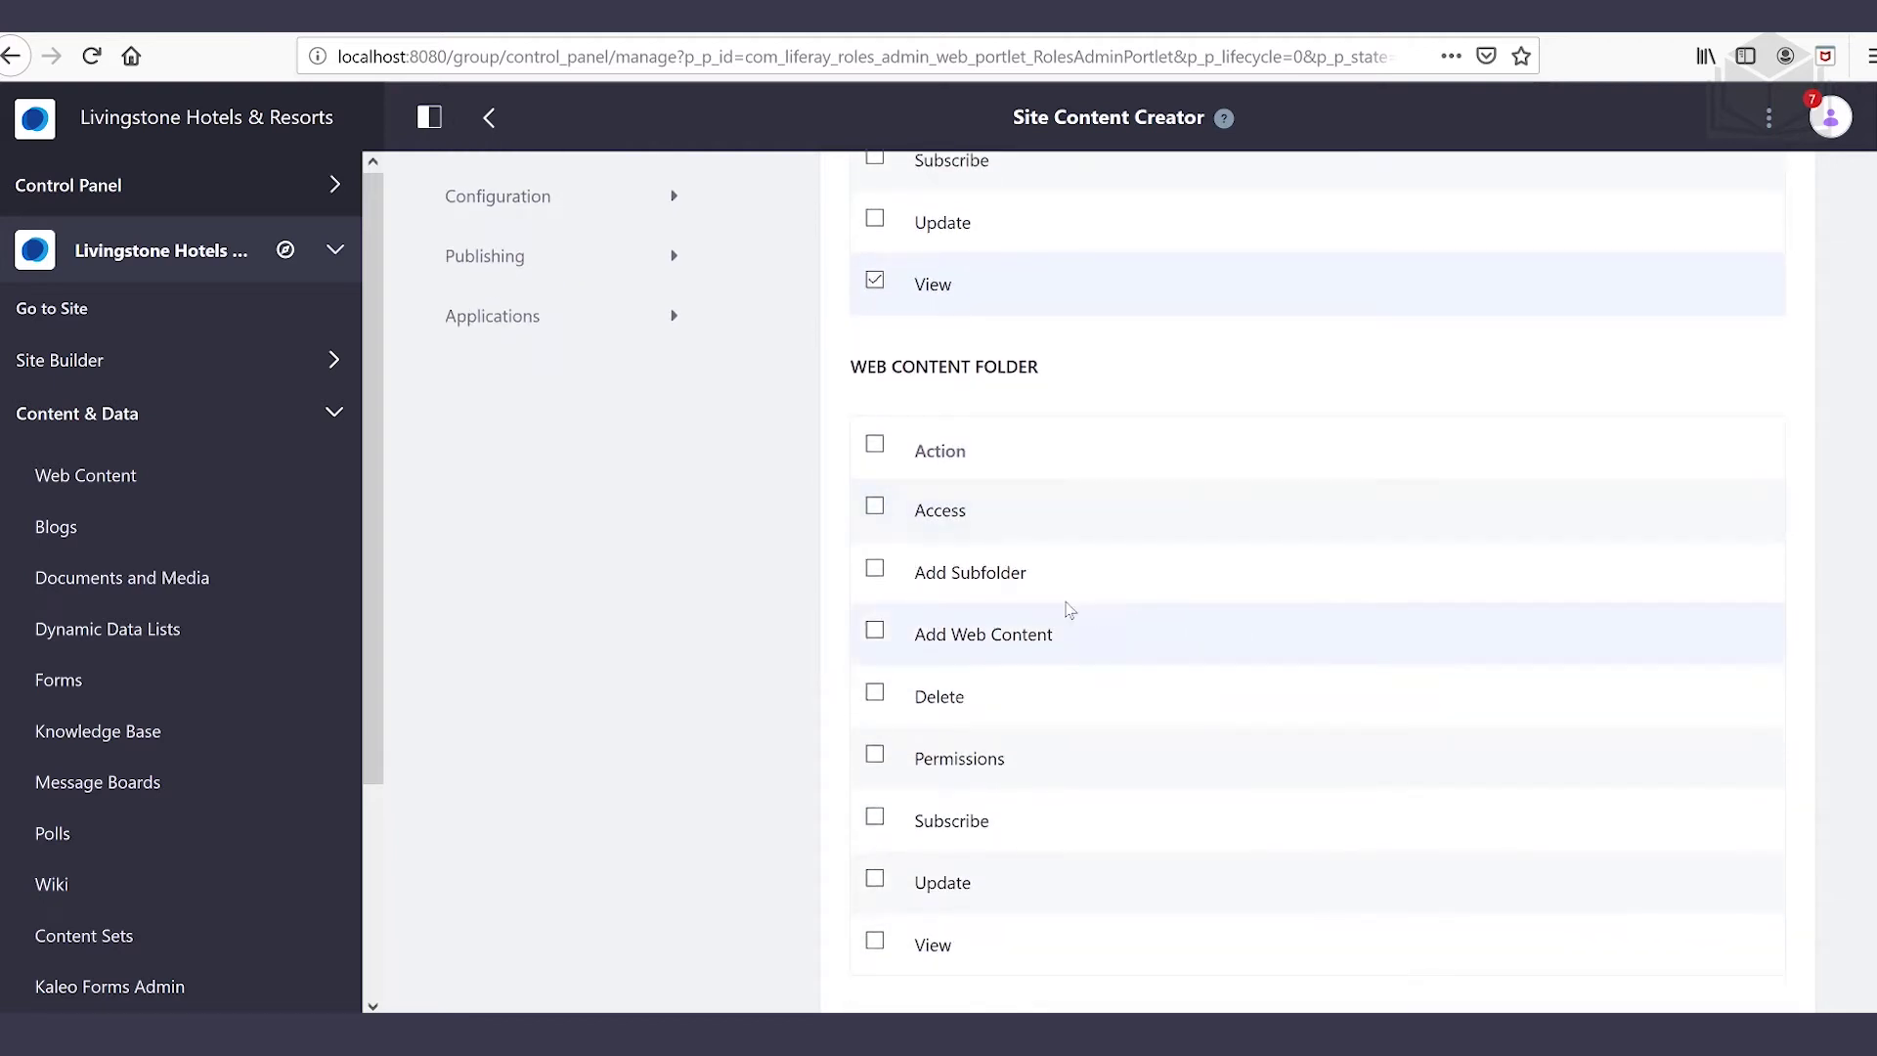
# Grant Web Content Folder Add Subfolder, Add Web Content, Update and View
pyautogui.click(873, 575)
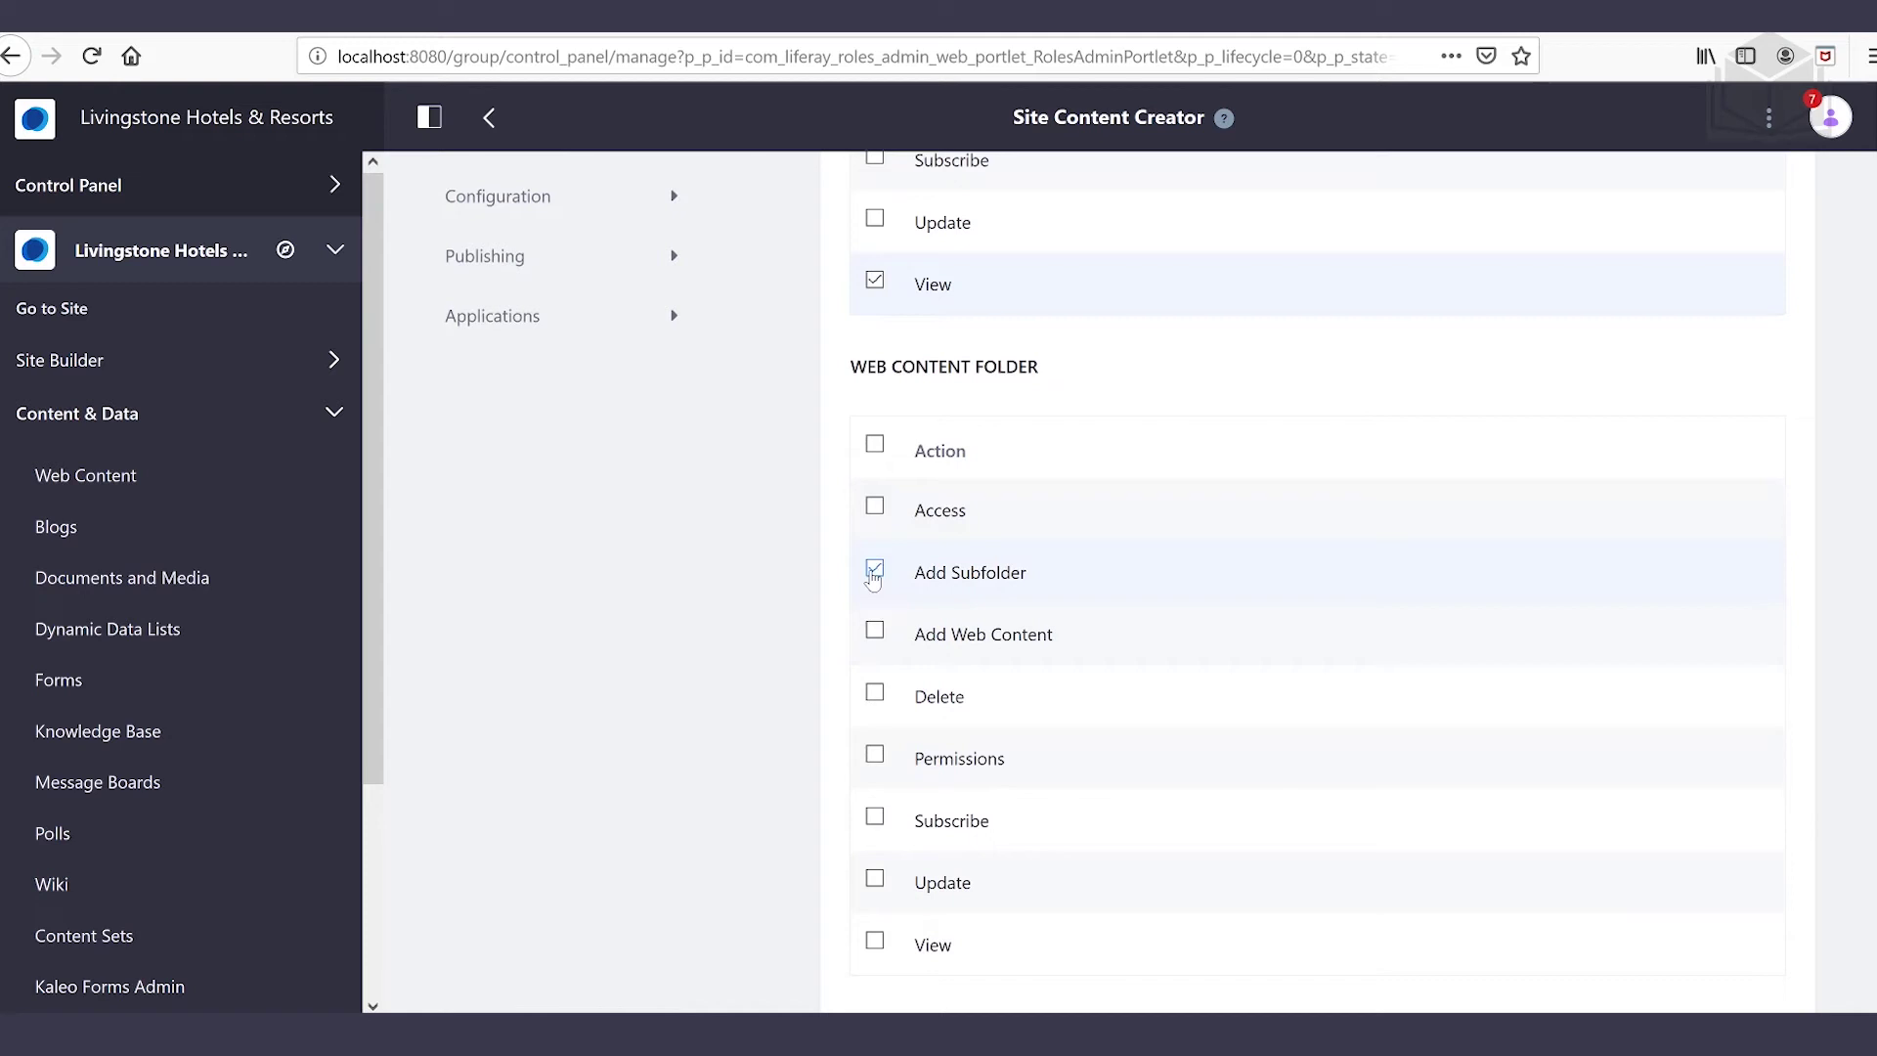
pyautogui.click(877, 633)
pyautogui.scroll(-3, 978, 723)
pyautogui.click(873, 744)
pyautogui.click(873, 811)
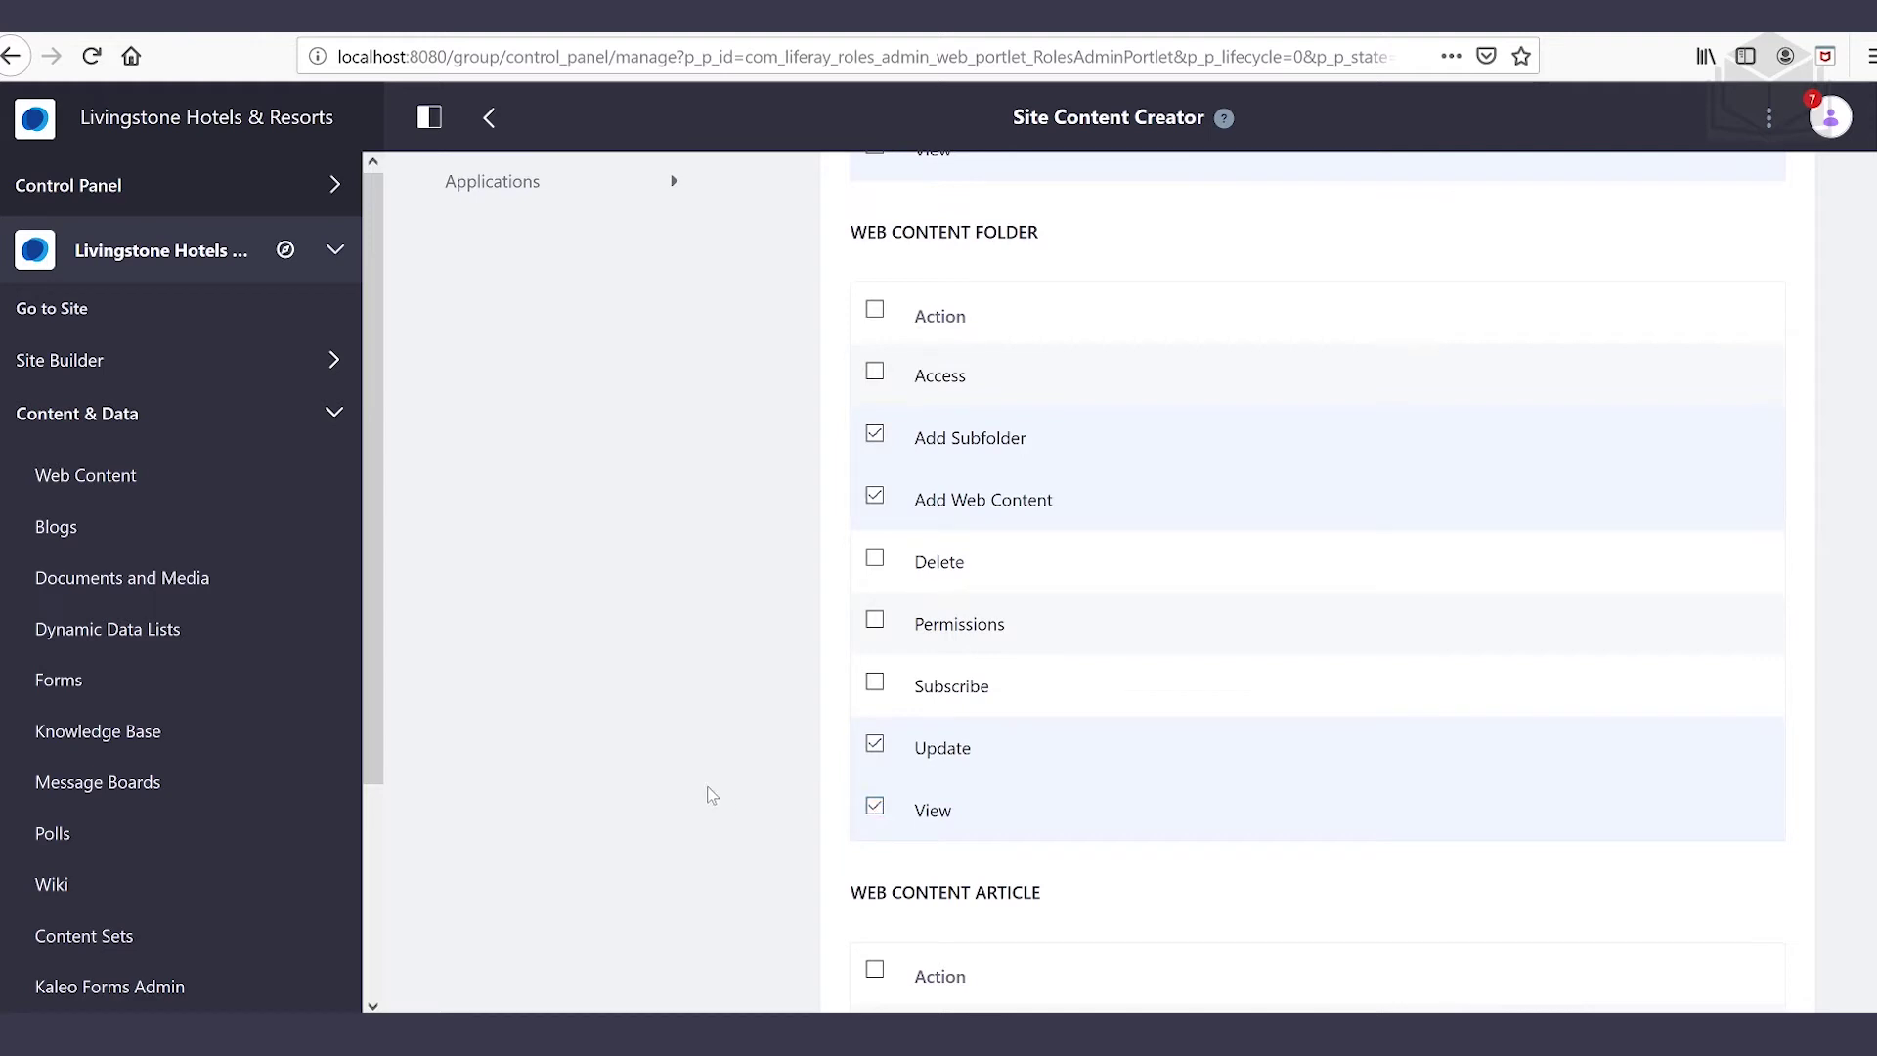
pyautogui.scroll(-4, 1173, 782)
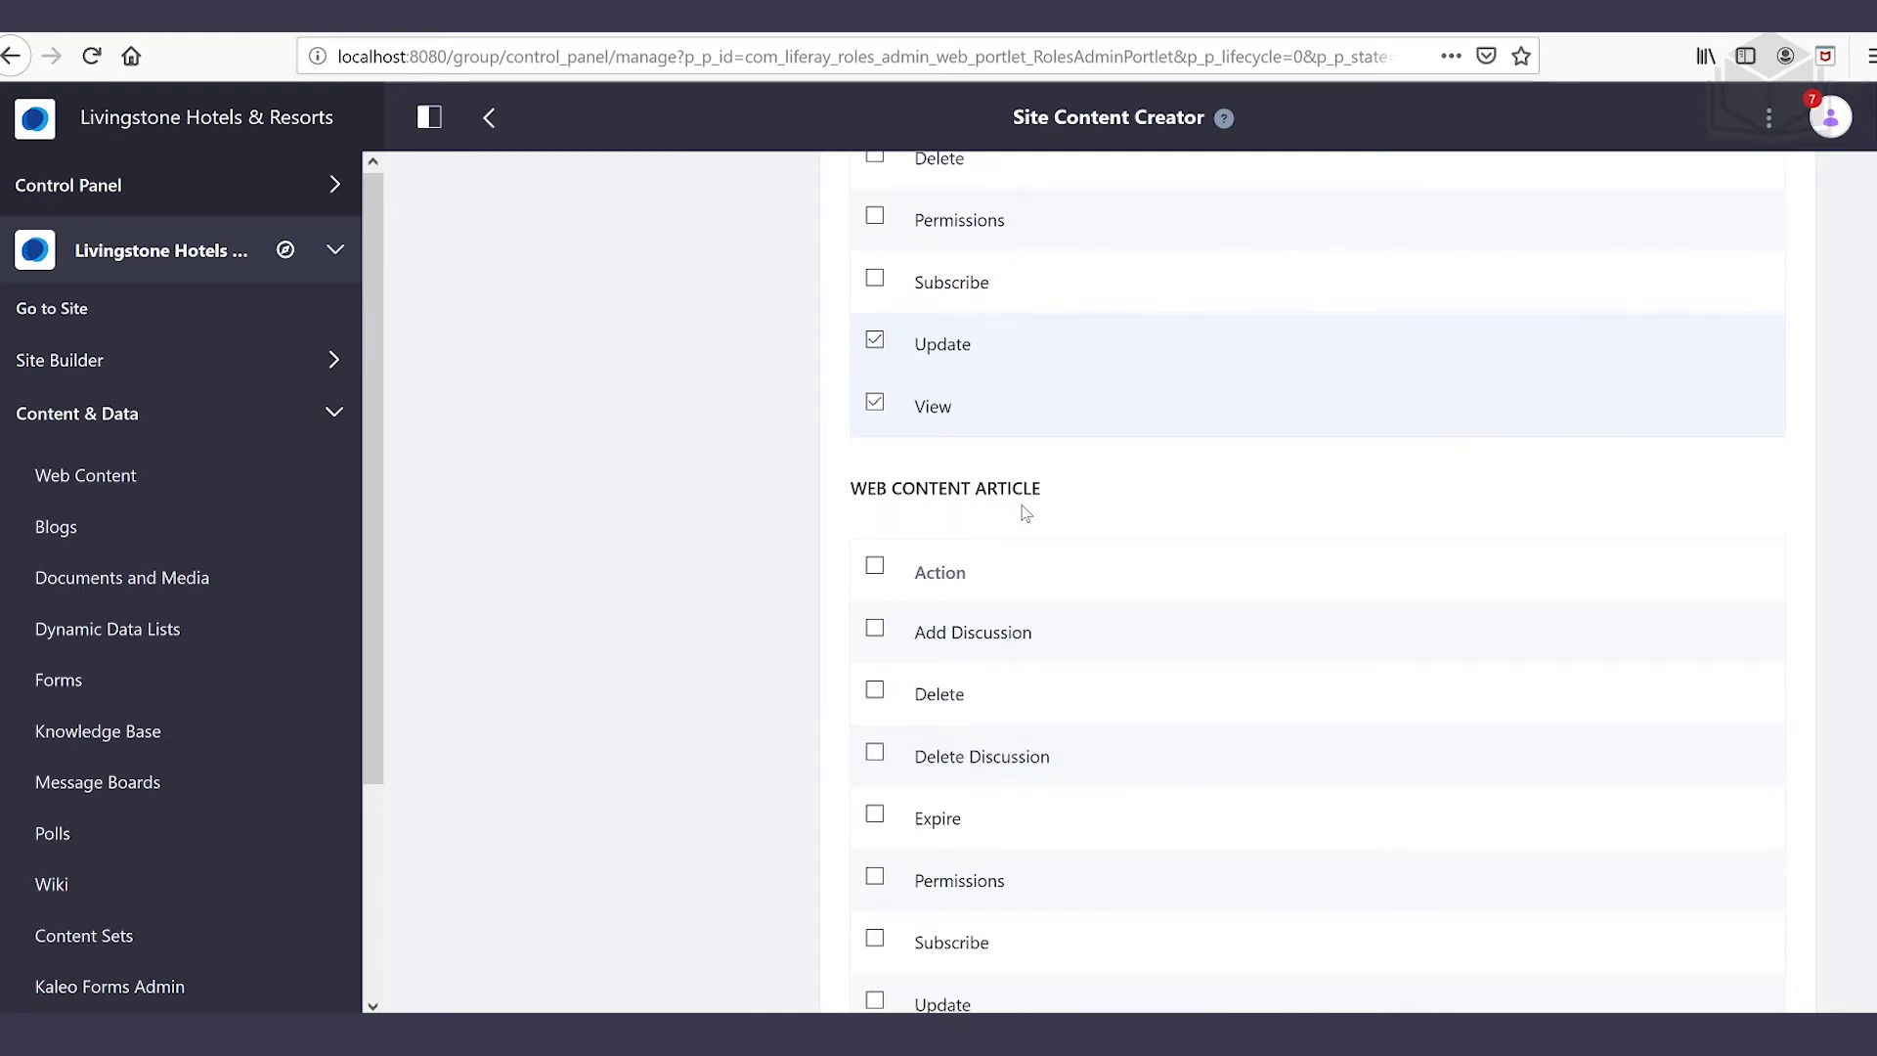
pyautogui.scroll(-3, 1217, 591)
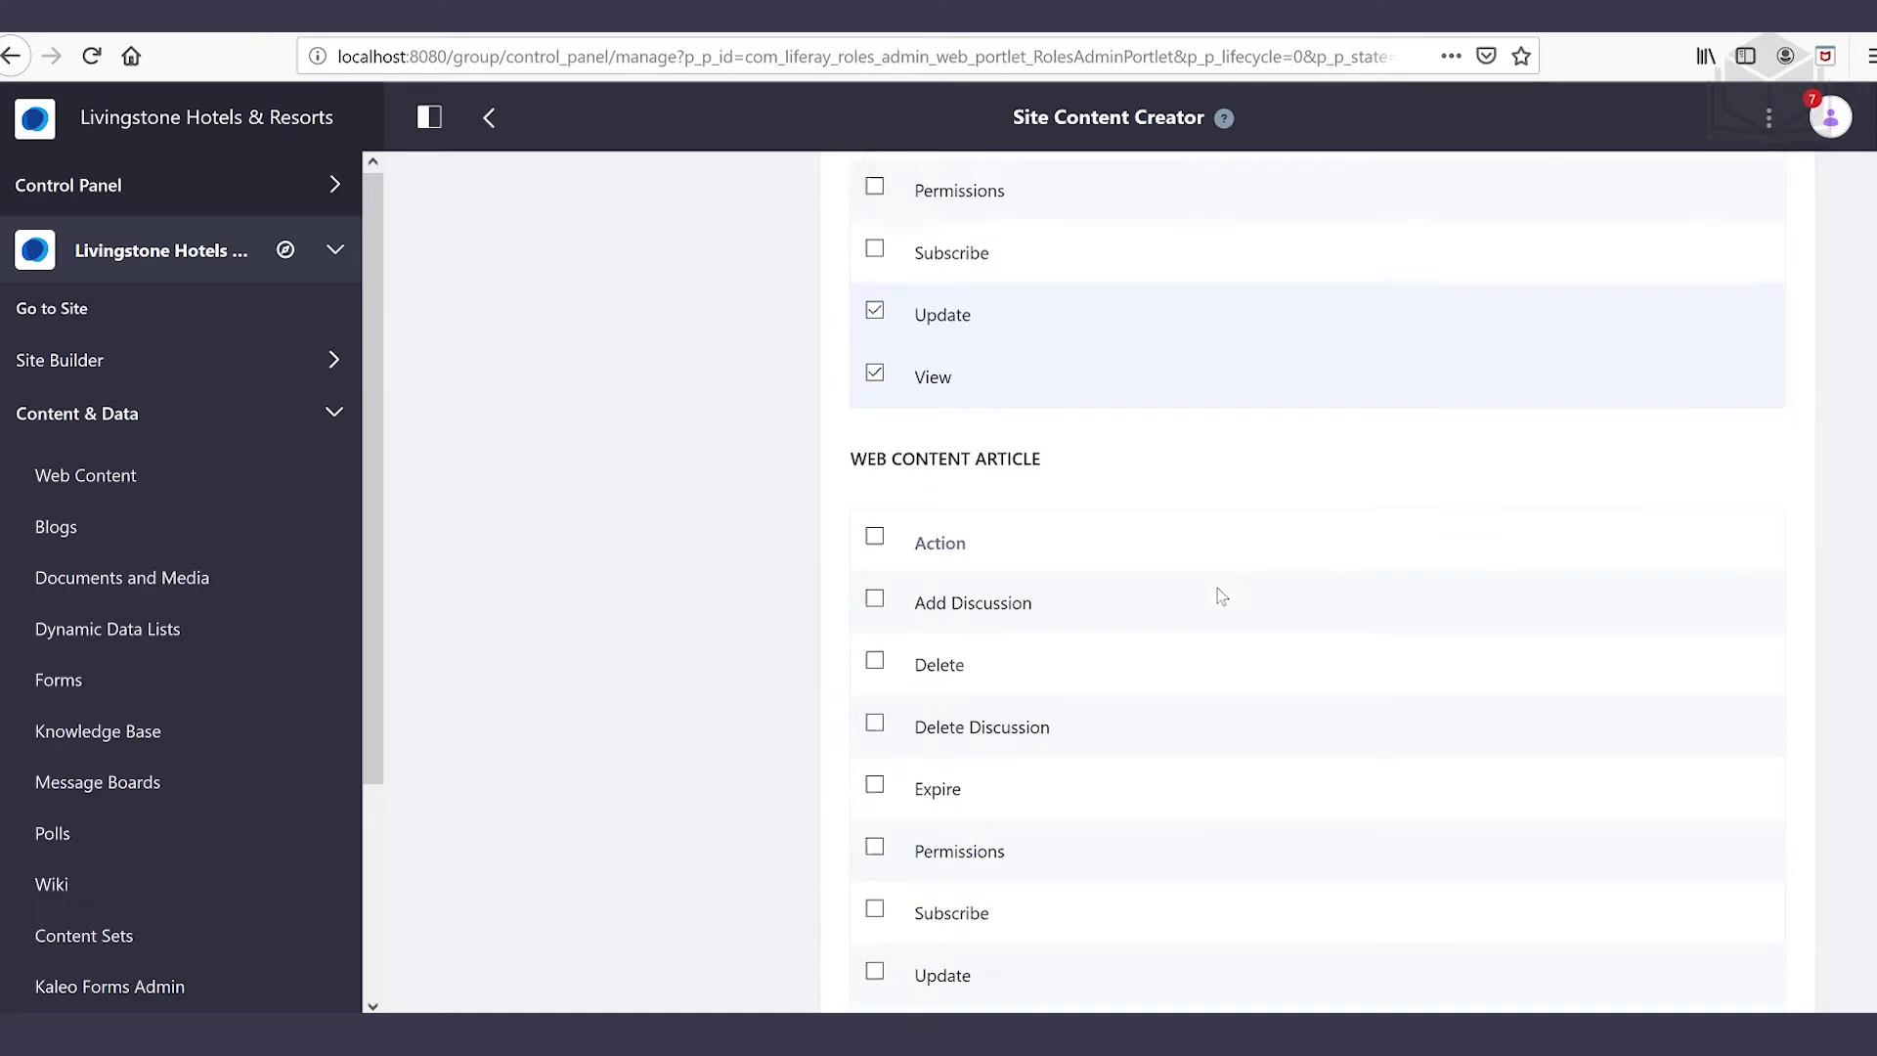
# Grant Web Content Article Update and View, then save the permissions
pyautogui.click(875, 735)
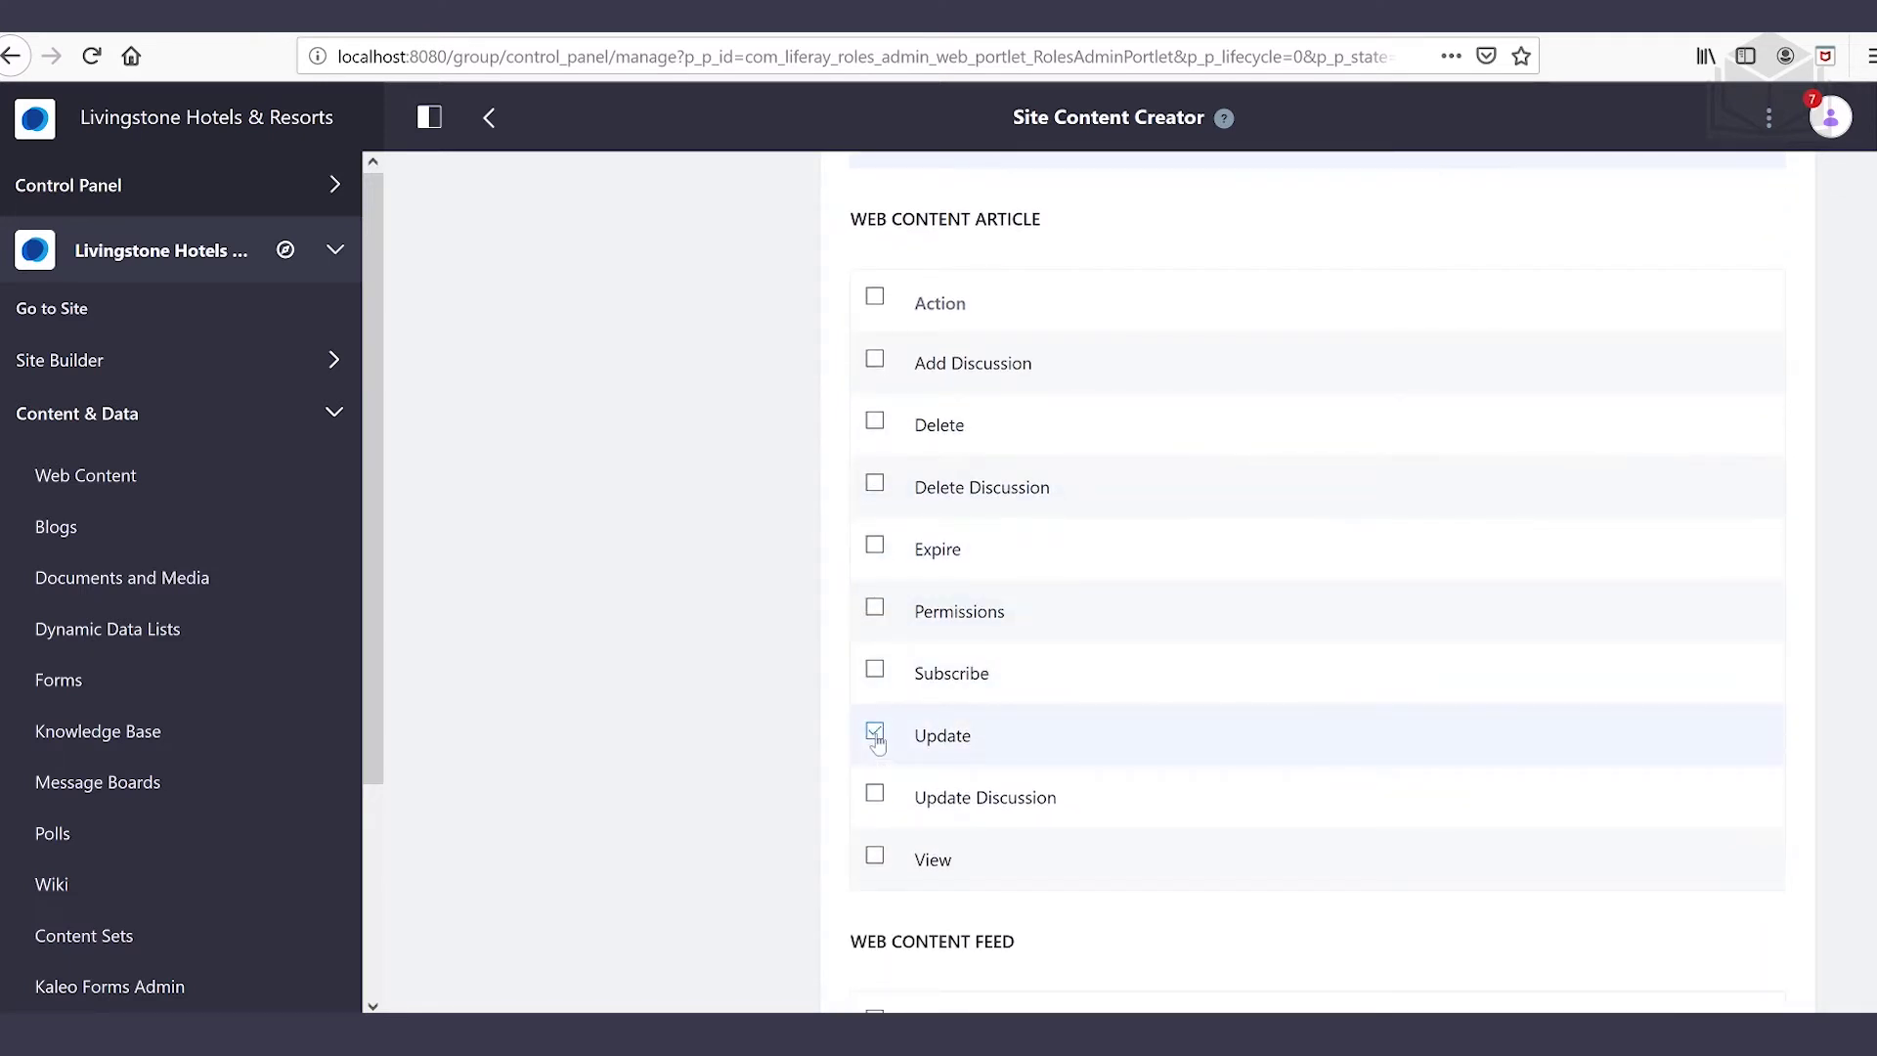
pyautogui.click(875, 859)
pyautogui.scroll(-1, 776, 731)
pyautogui.scroll(-15, 776, 733)
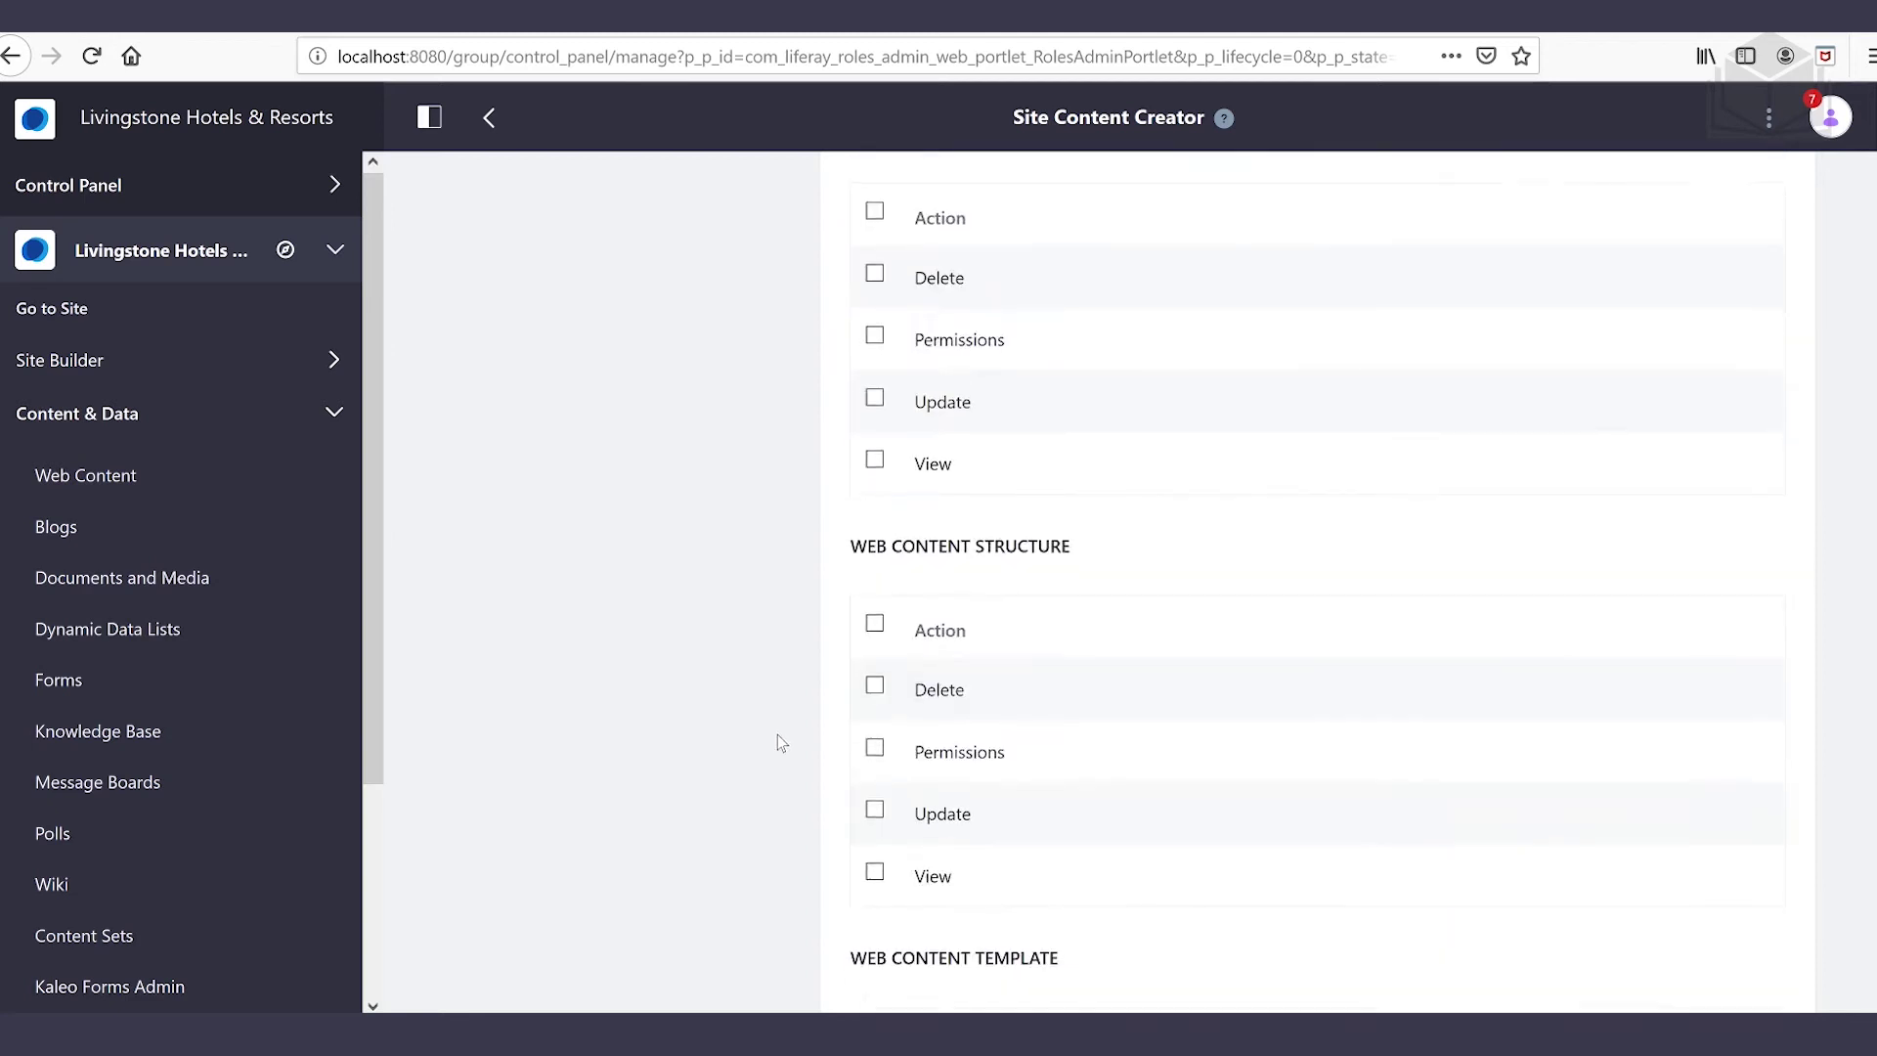
pyautogui.click(907, 860)
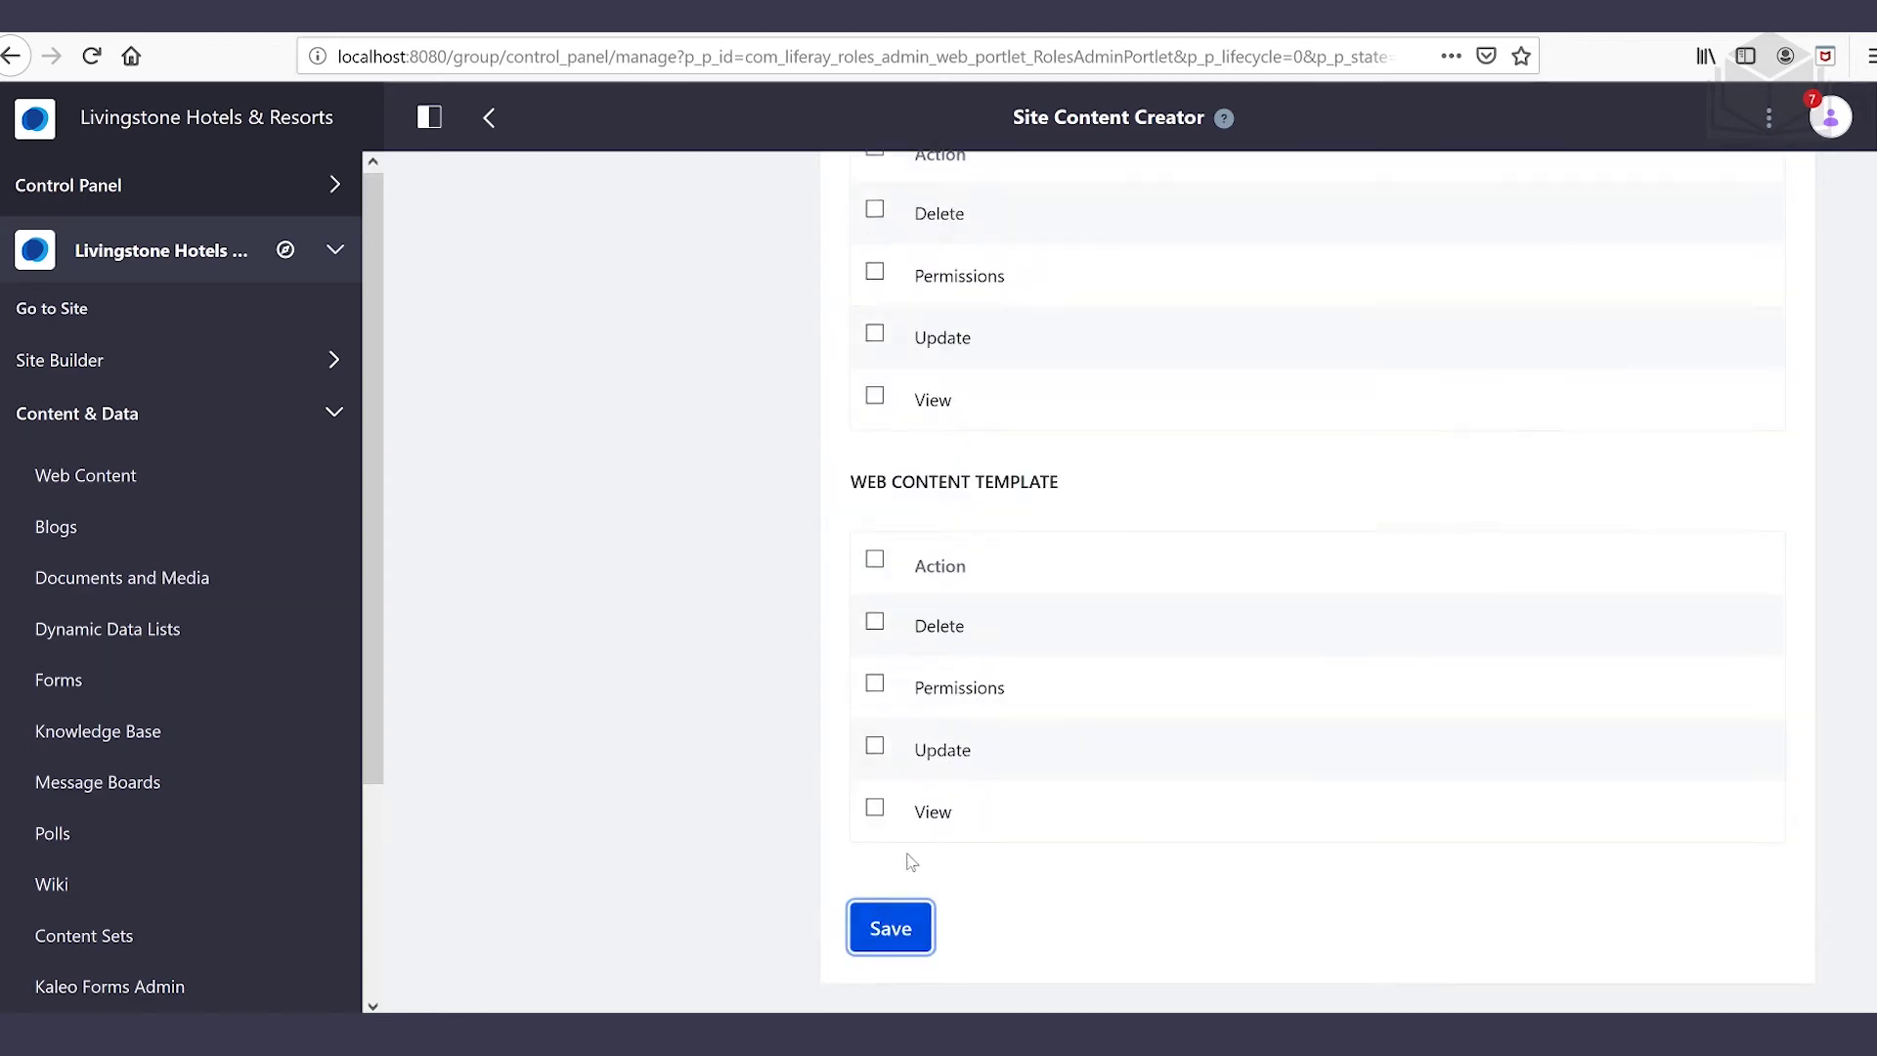
# Under Site Administration > Content & Data, bring up the role's Blogs permissions
pyautogui.click(662, 482)
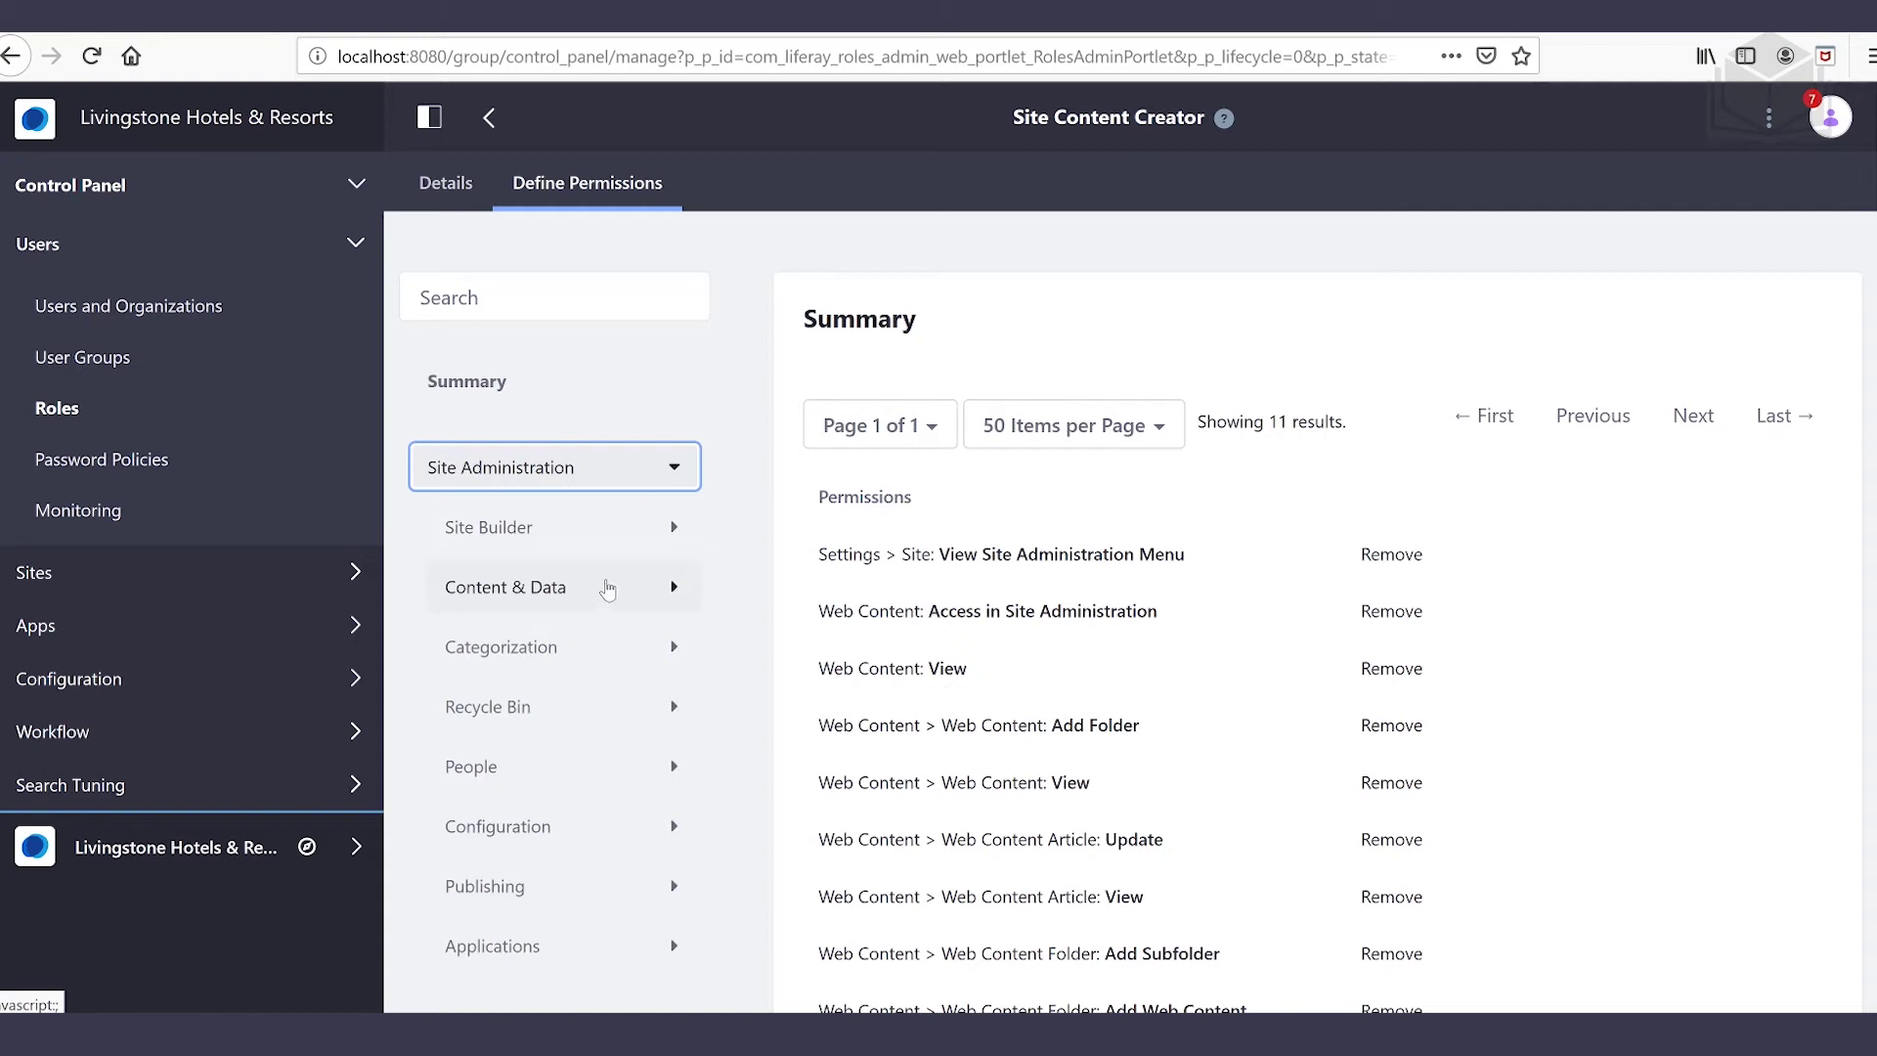
pyautogui.click(608, 587)
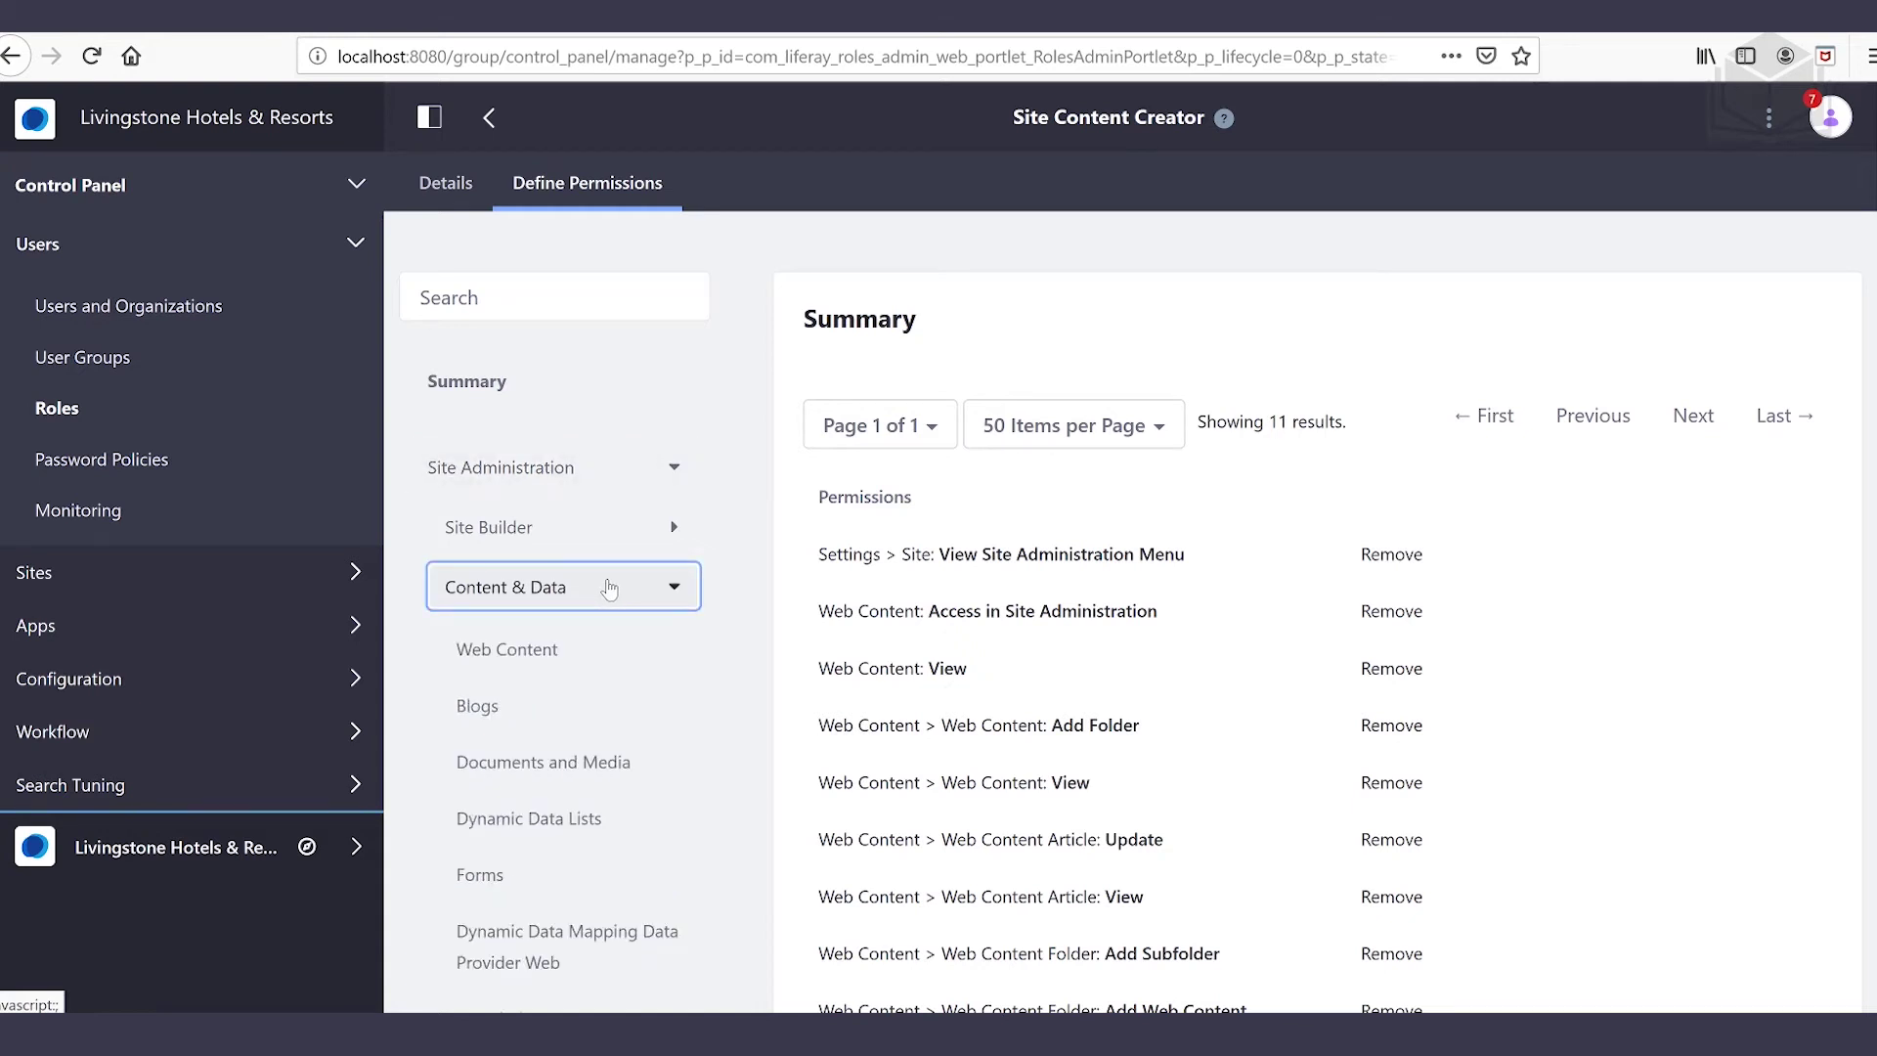
pyautogui.click(538, 711)
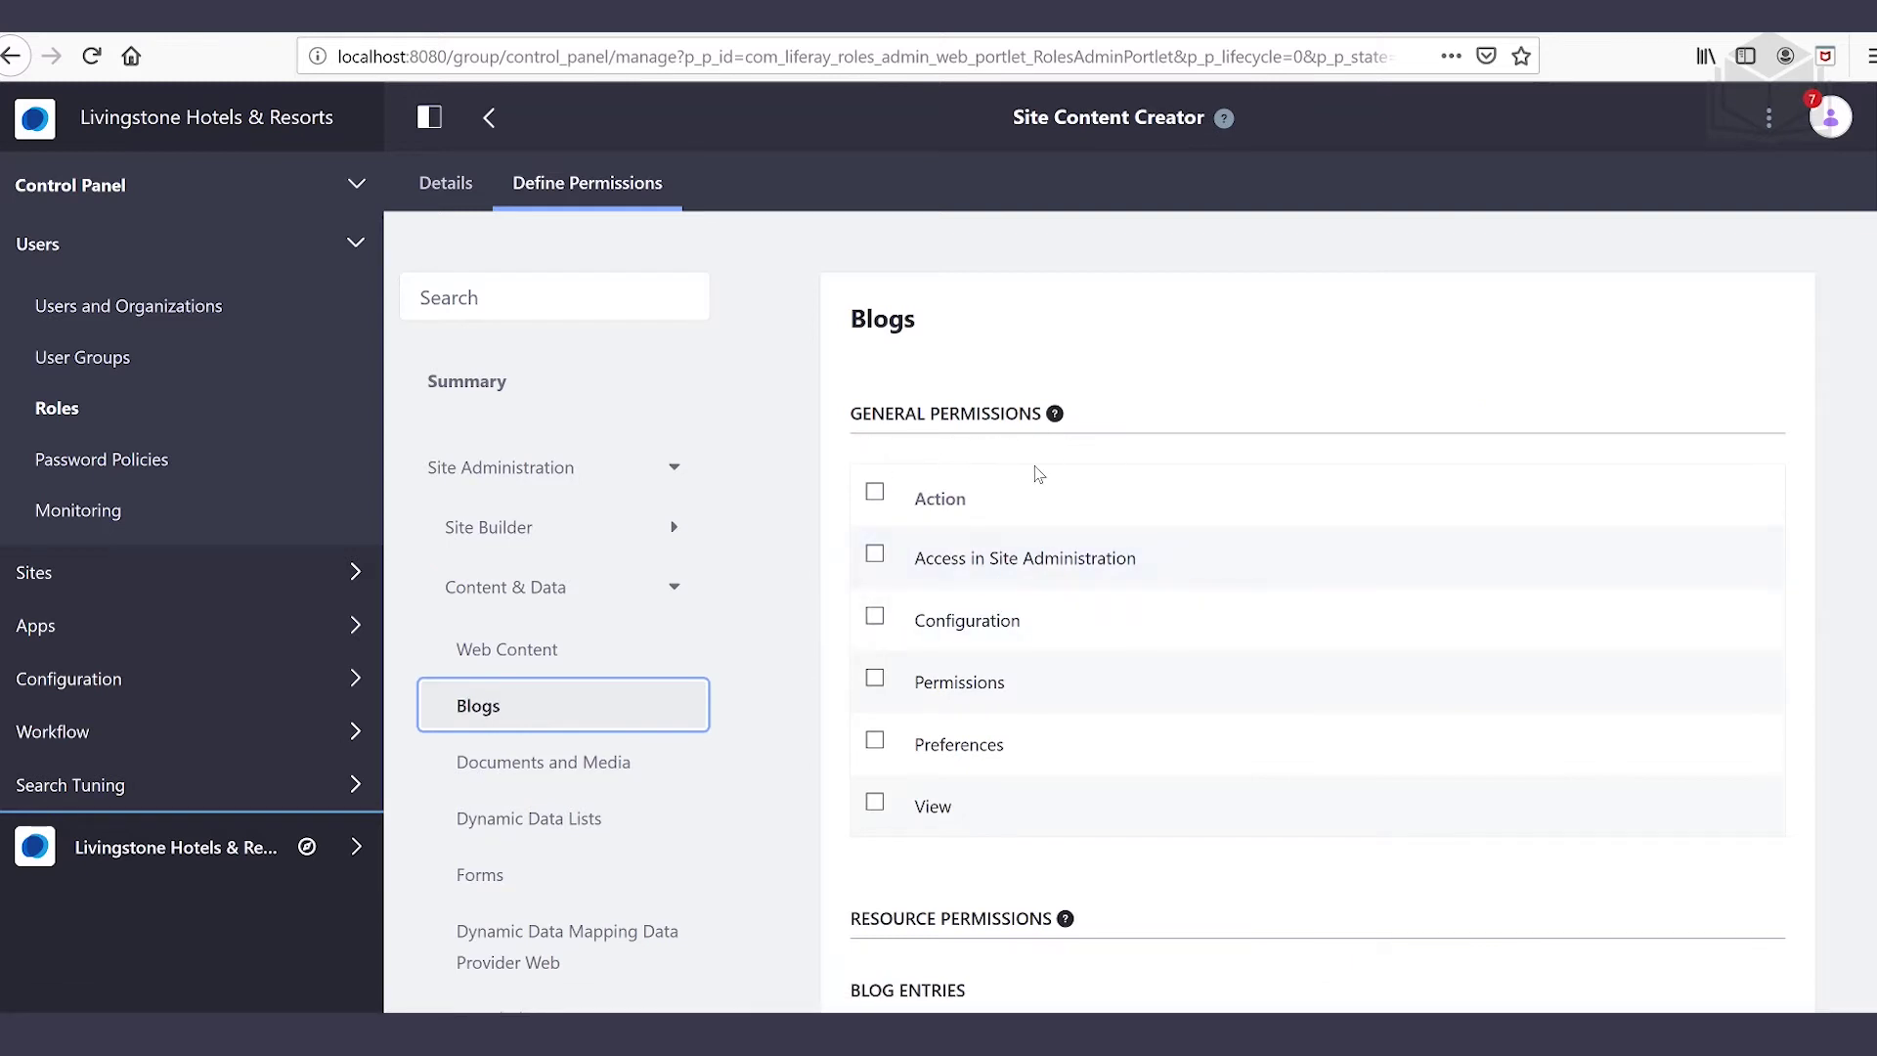
# Check Access in Site Administration and View for Blogs
pyautogui.click(354, 848)
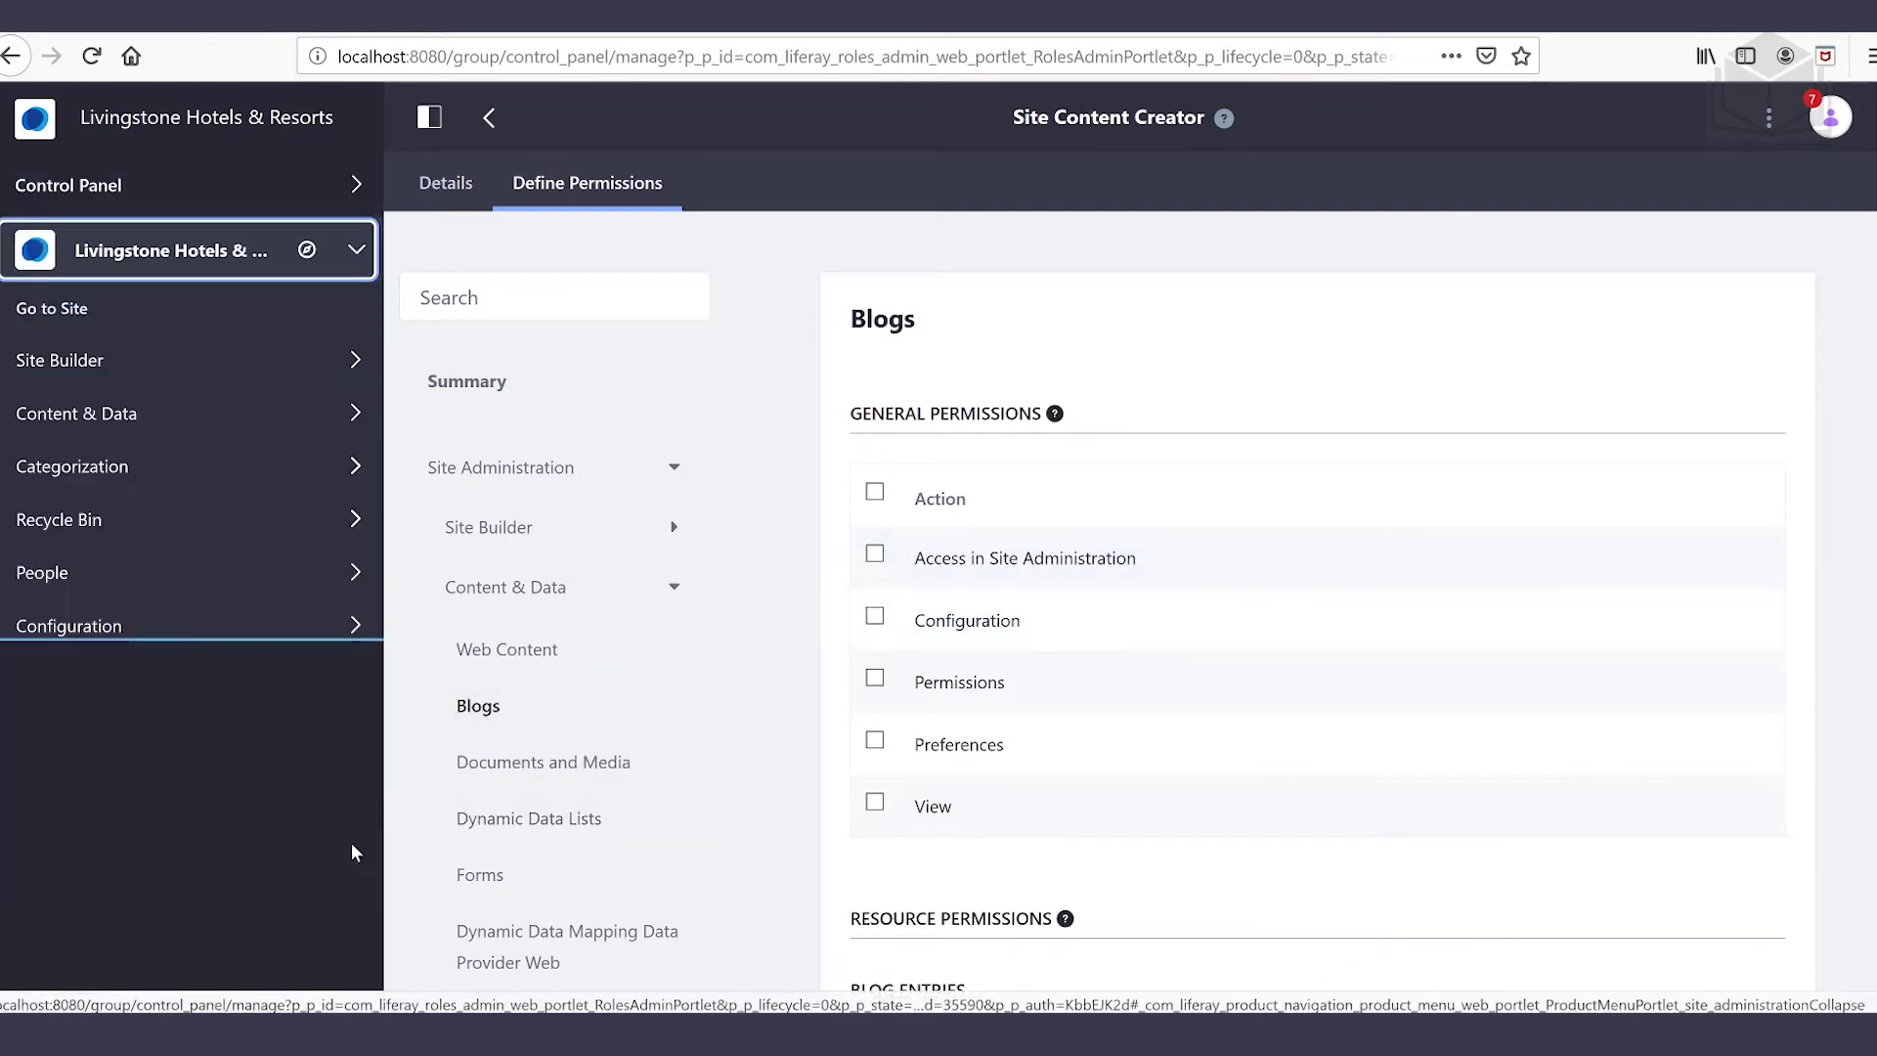
pyautogui.click(231, 413)
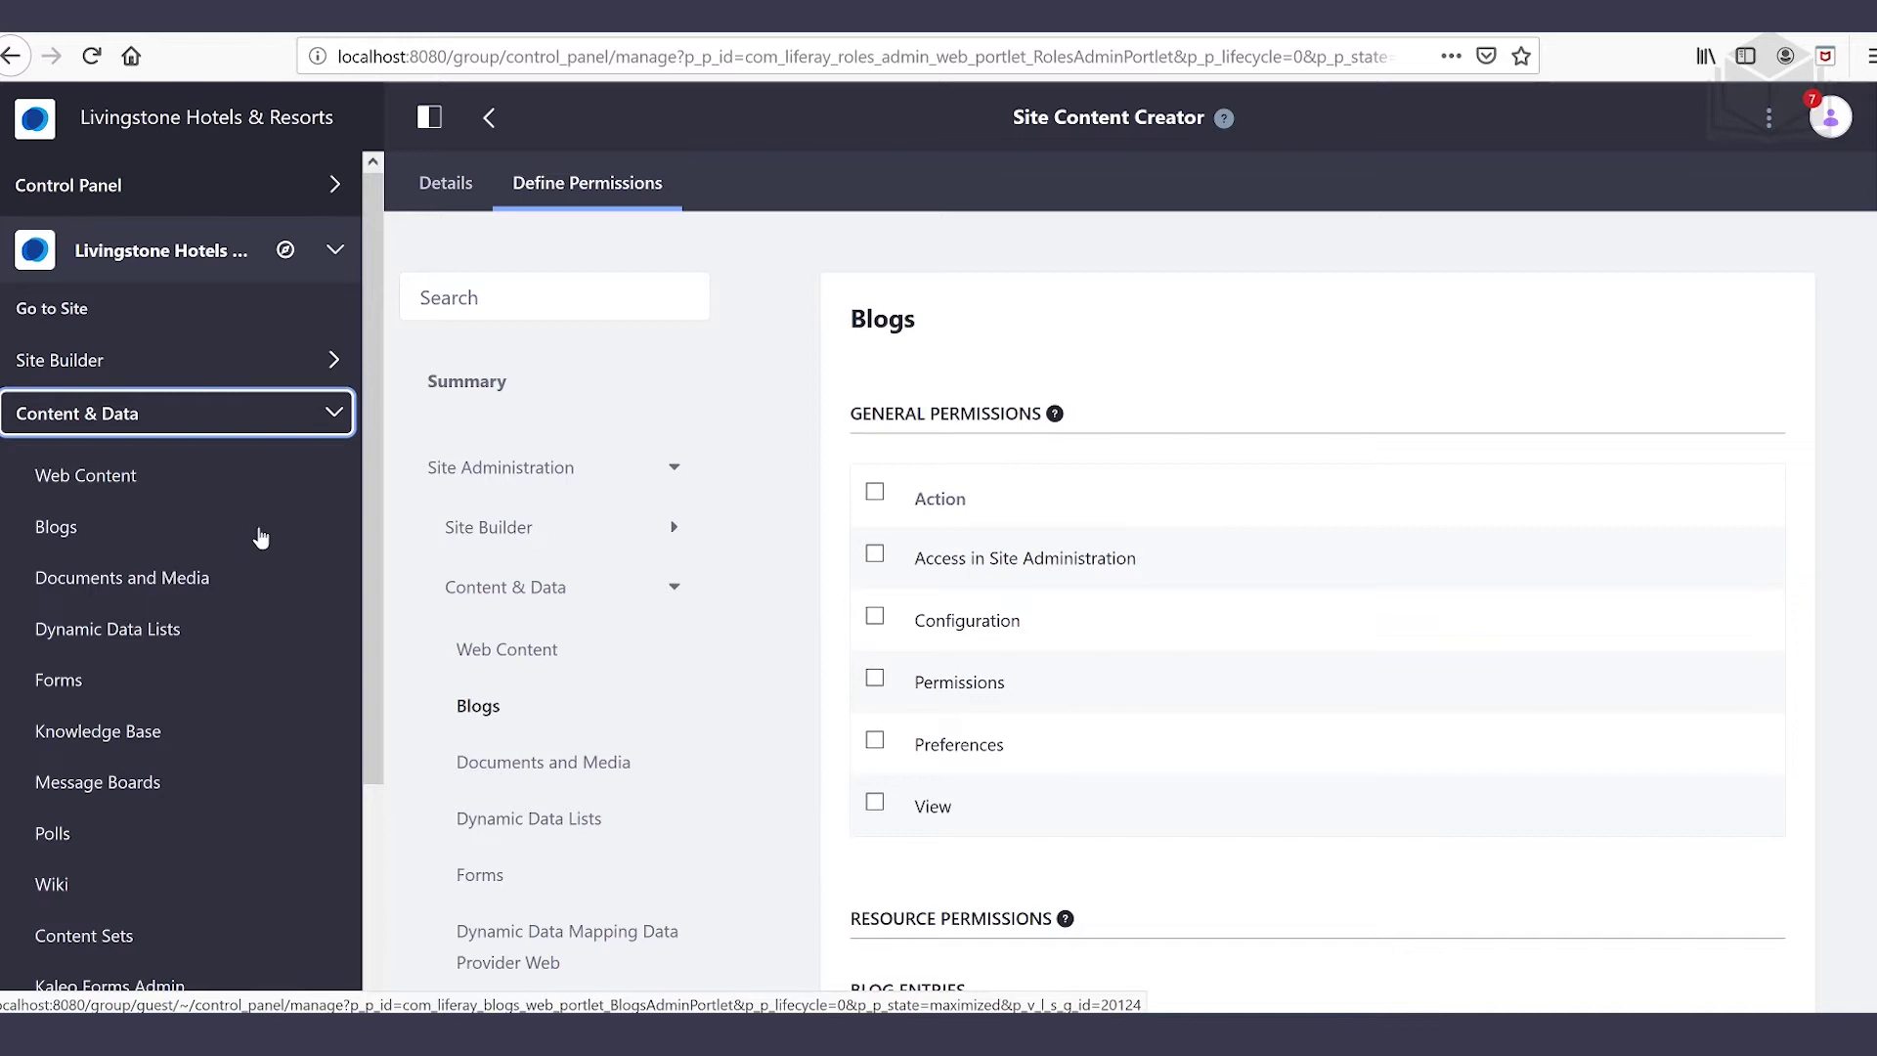
pyautogui.click(874, 553)
pyautogui.click(874, 801)
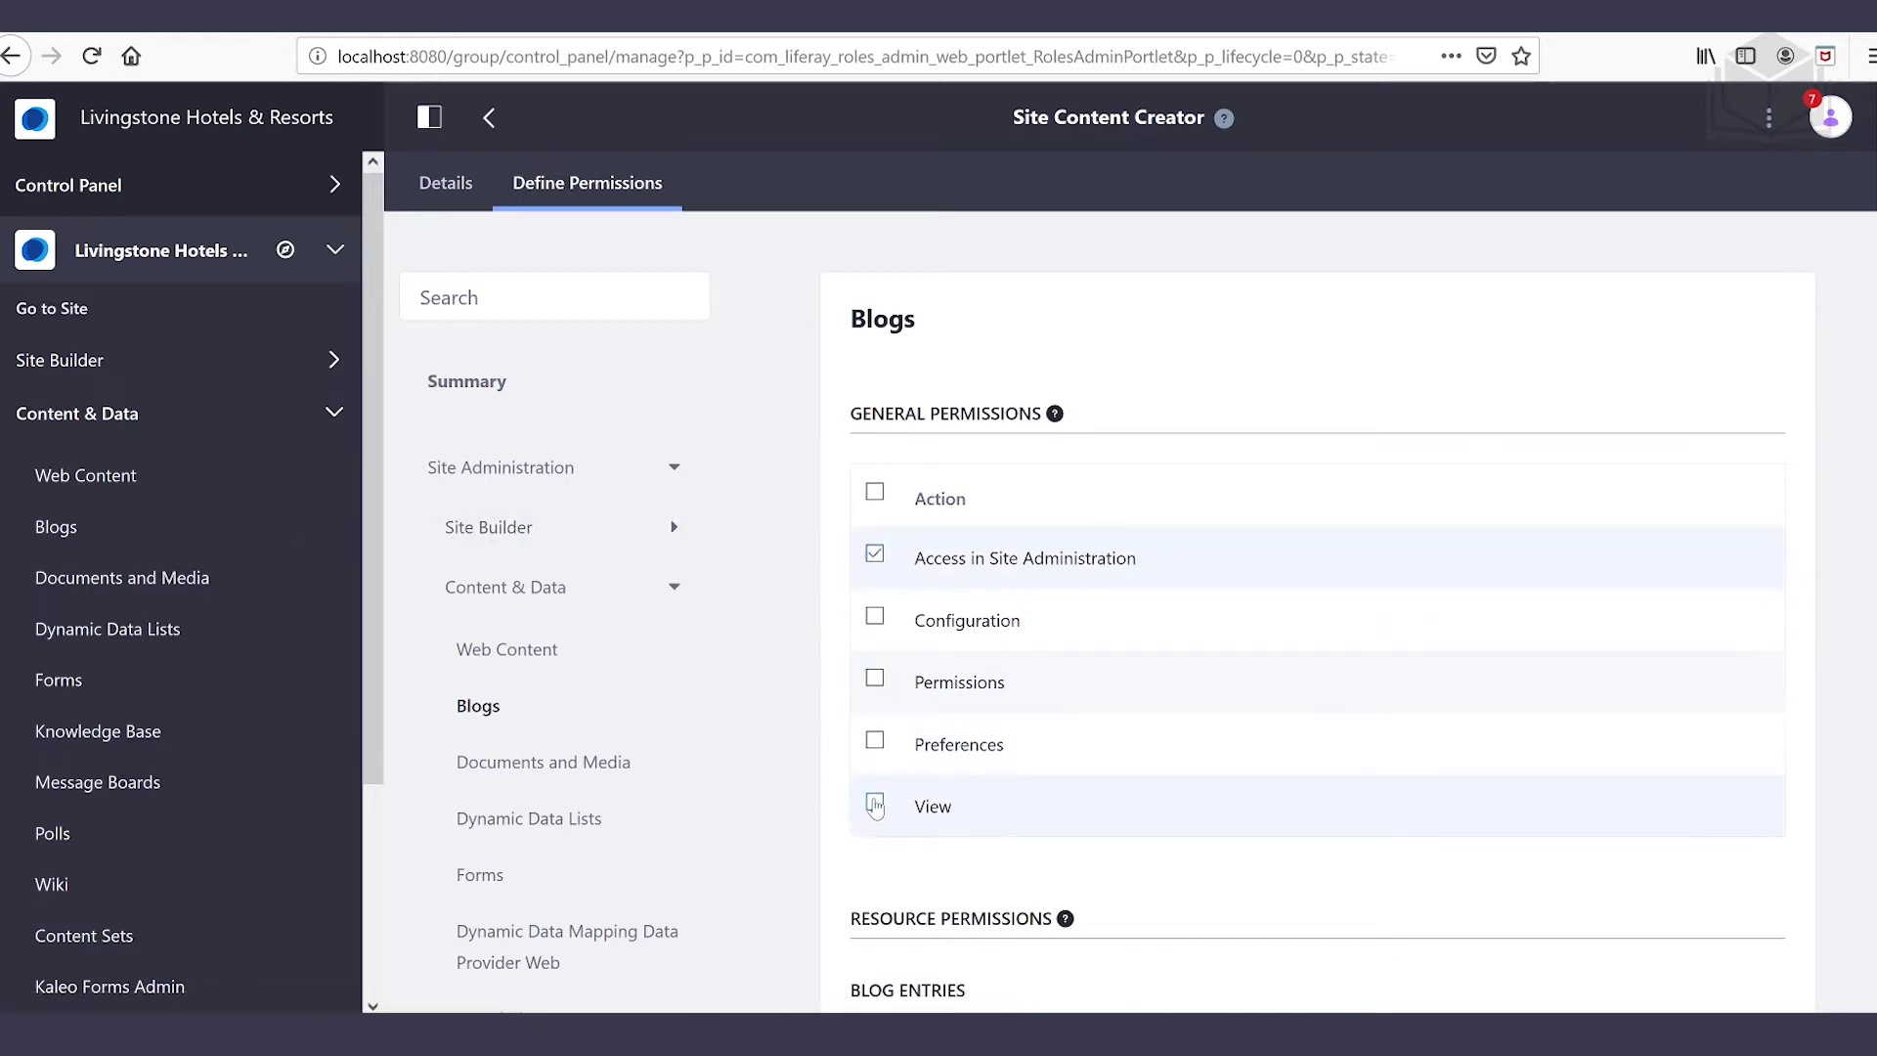
pyautogui.scroll(-3, 1092, 837)
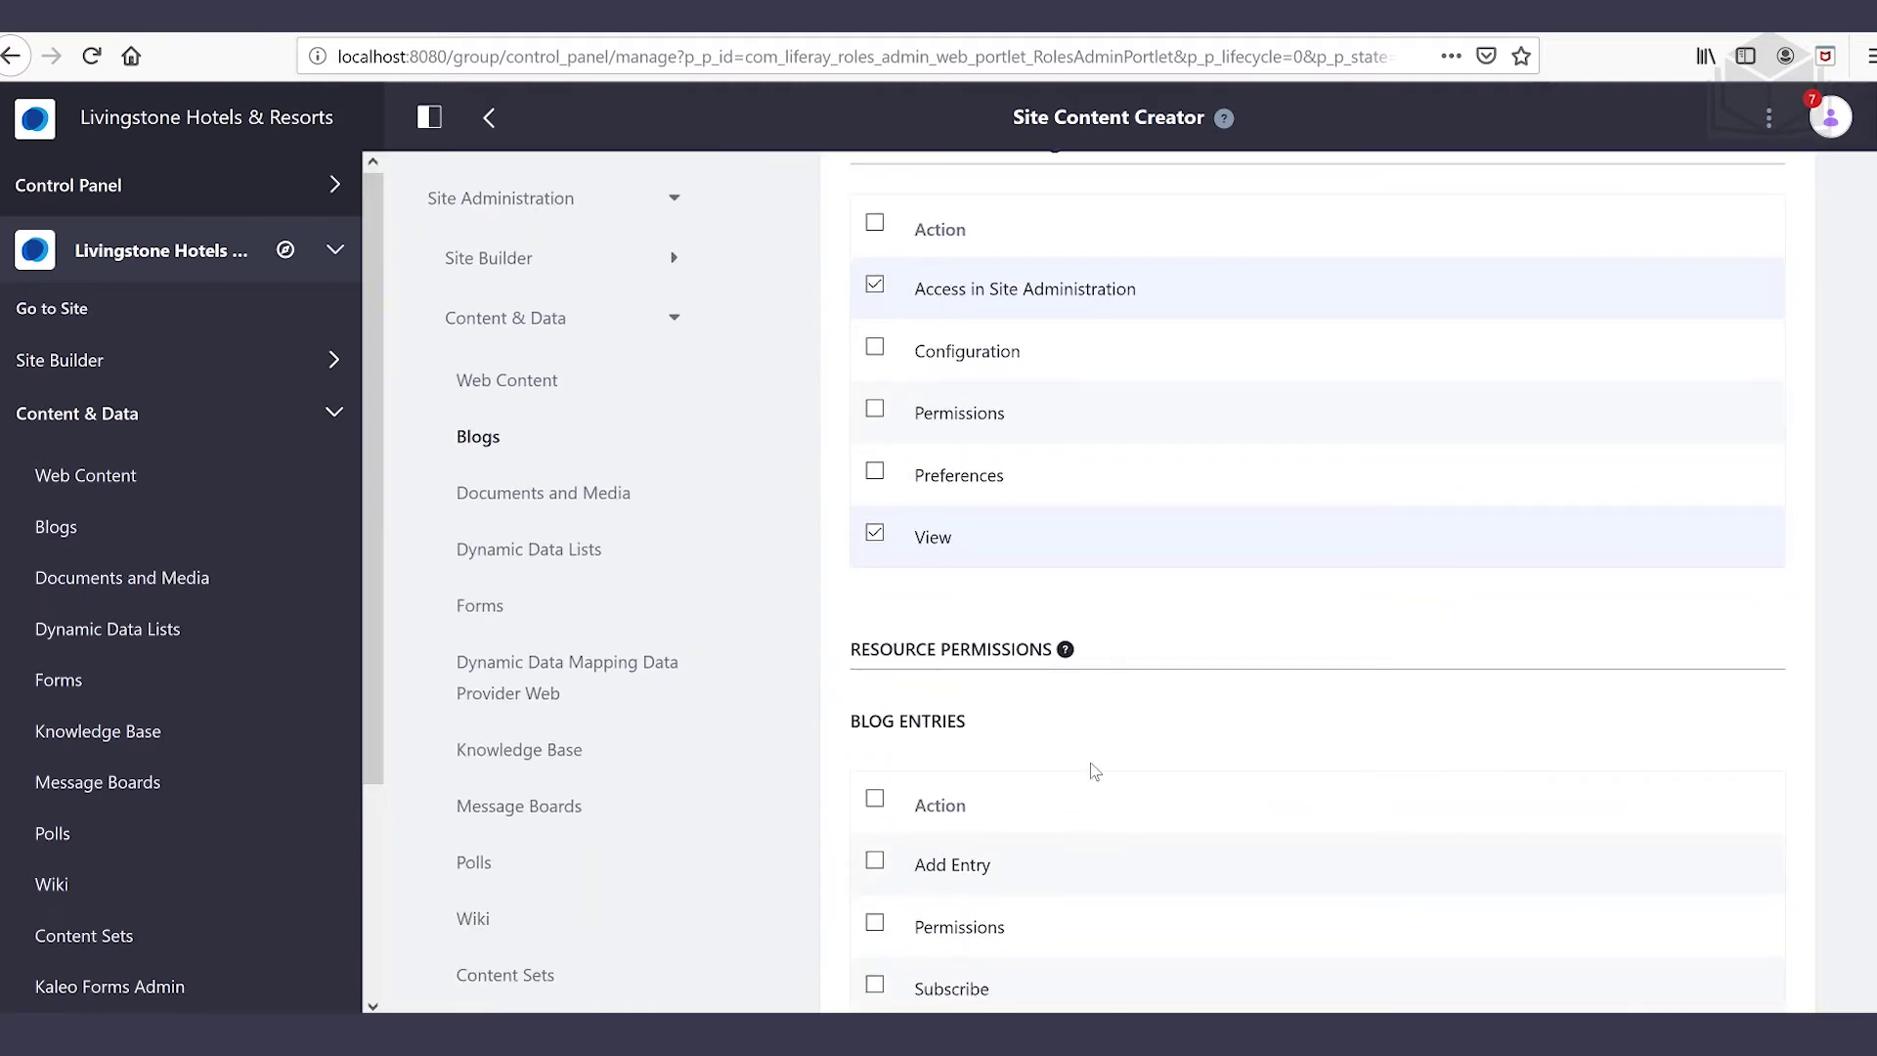
pyautogui.scroll(-2, 1142, 741)
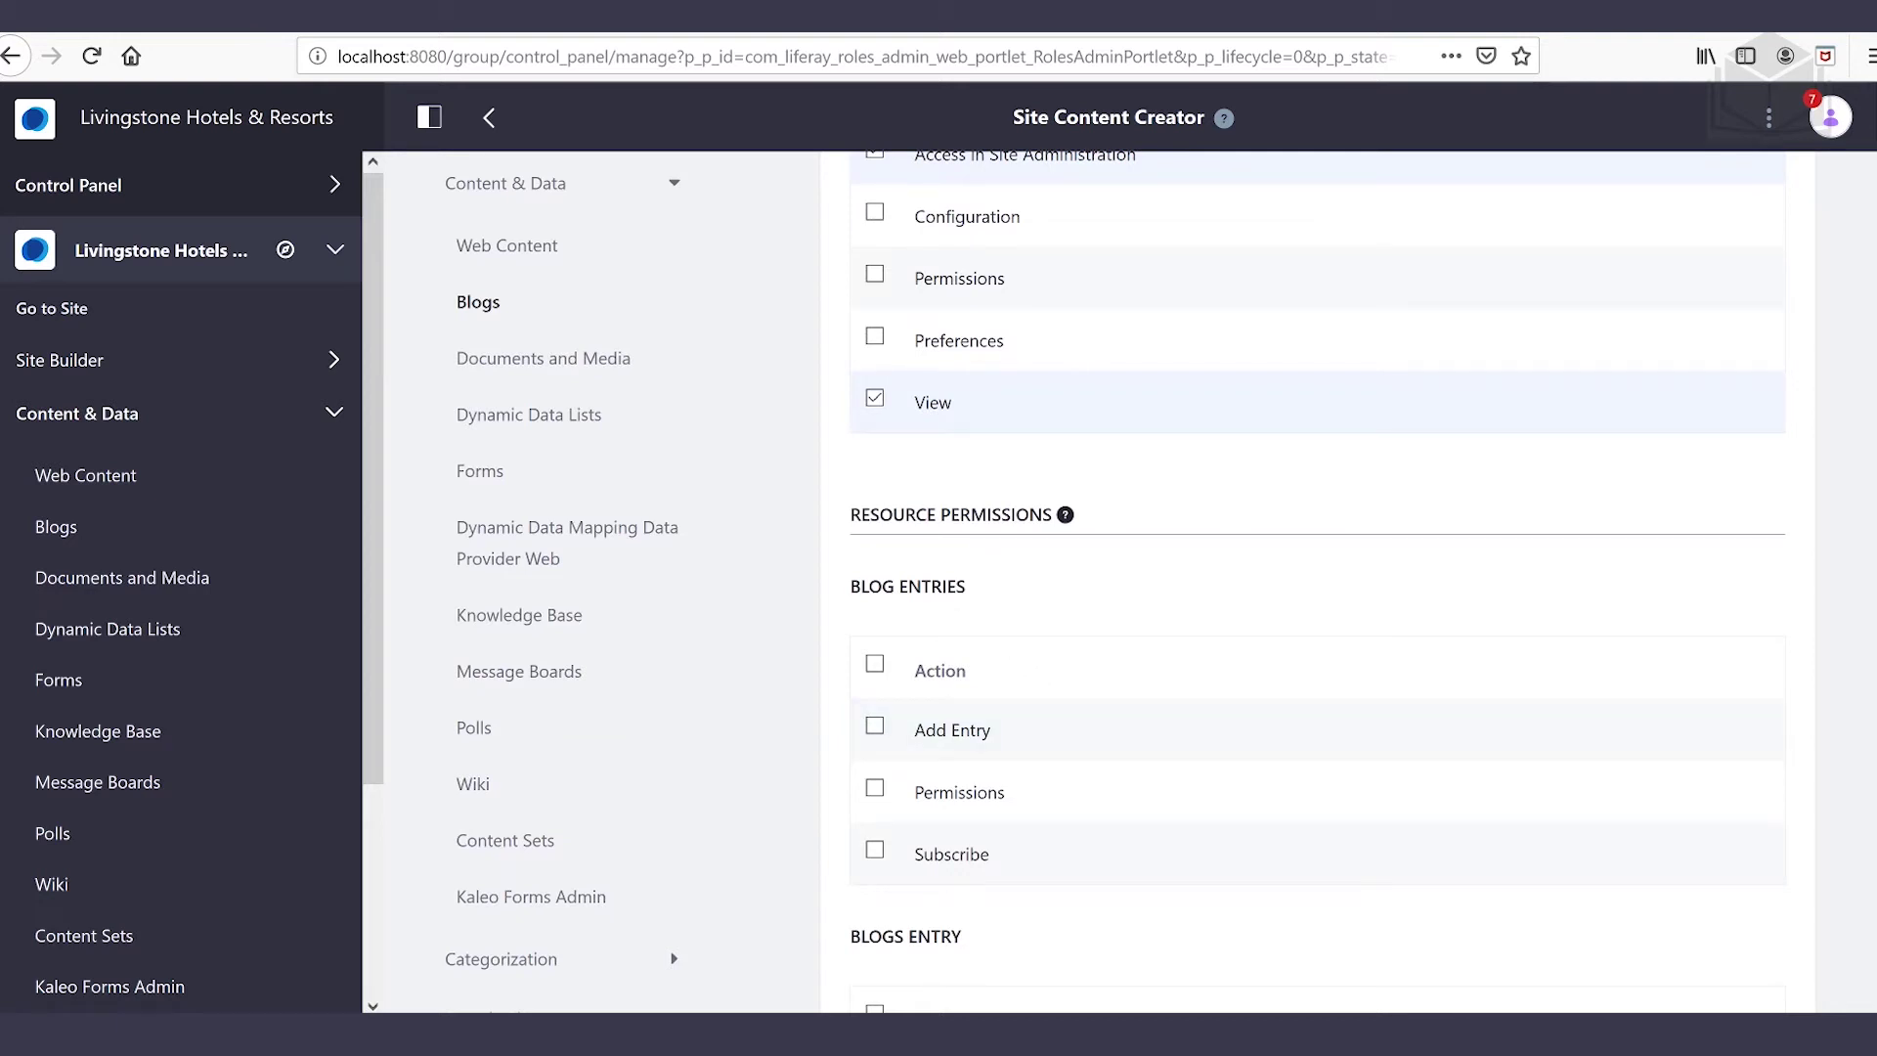
# Grant Add Entry, plus Blogs Entry Add Discussion, Update, Update Discussion and View
pyautogui.click(875, 726)
pyautogui.scroll(-4, 1131, 719)
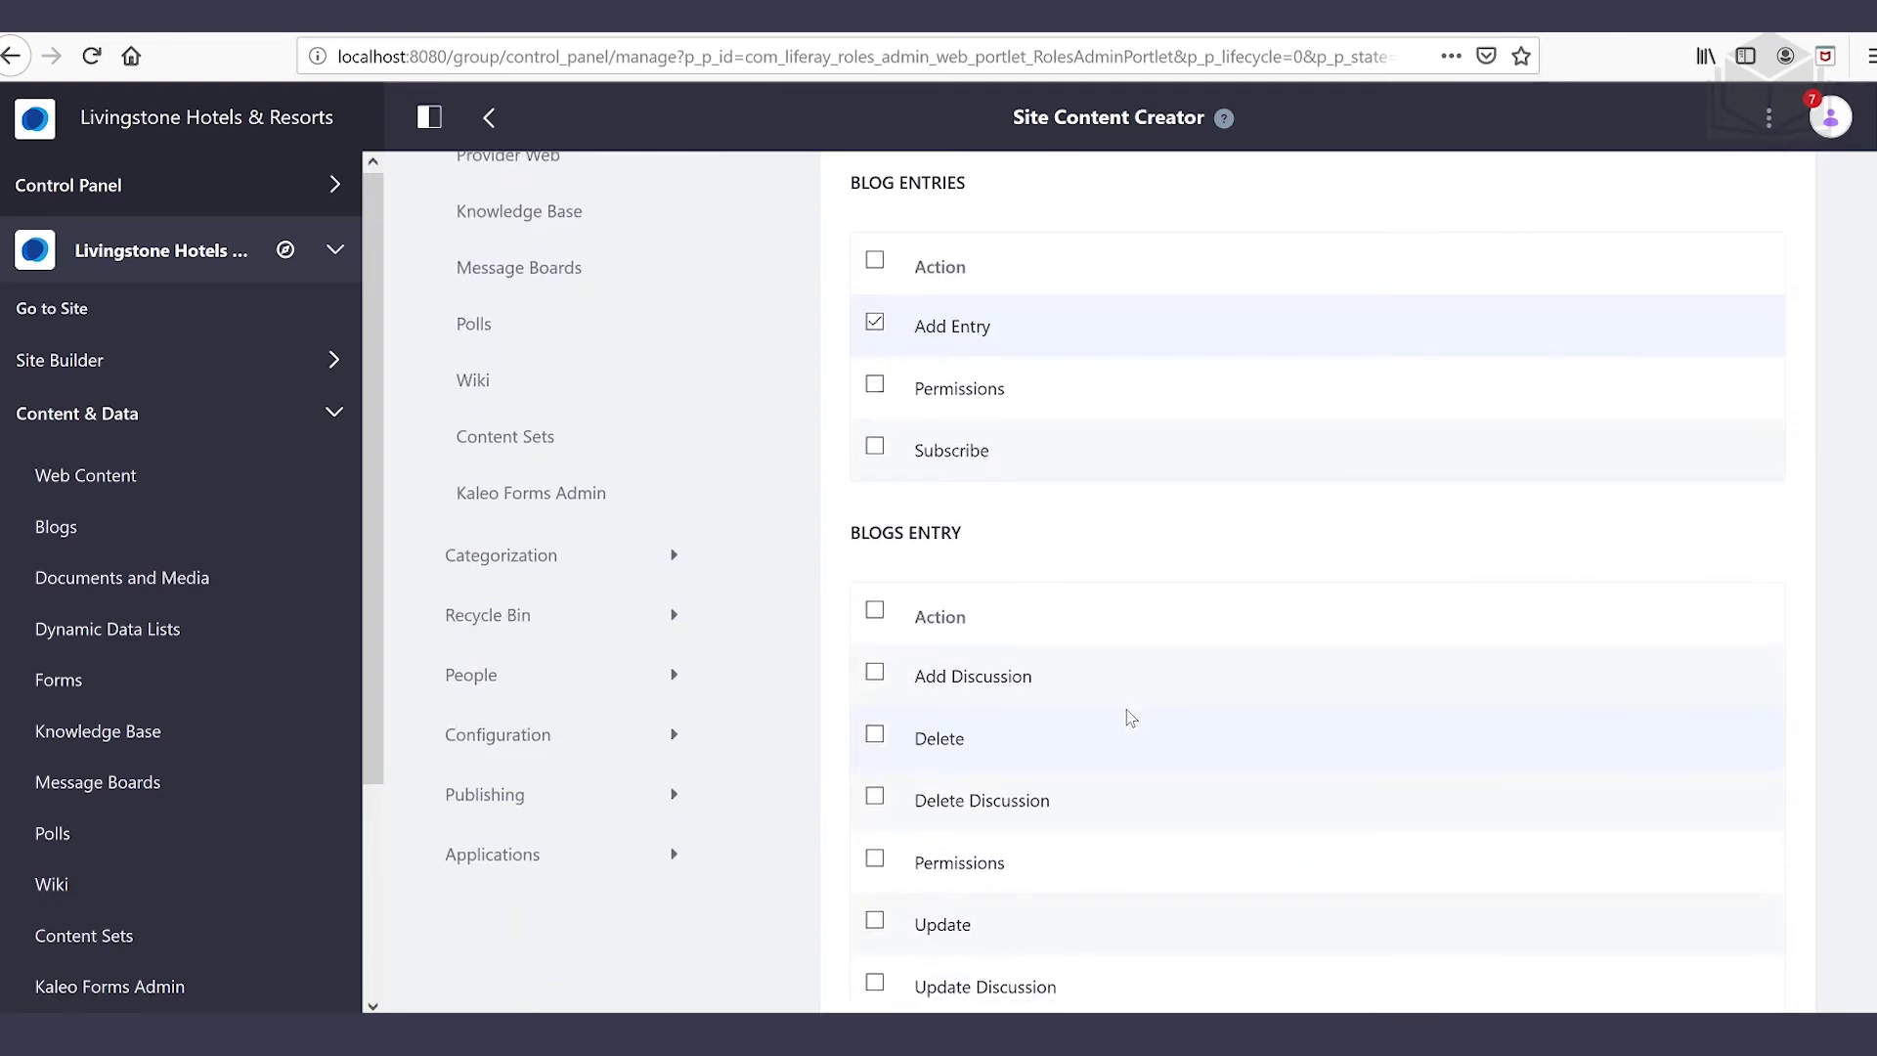
pyautogui.click(874, 673)
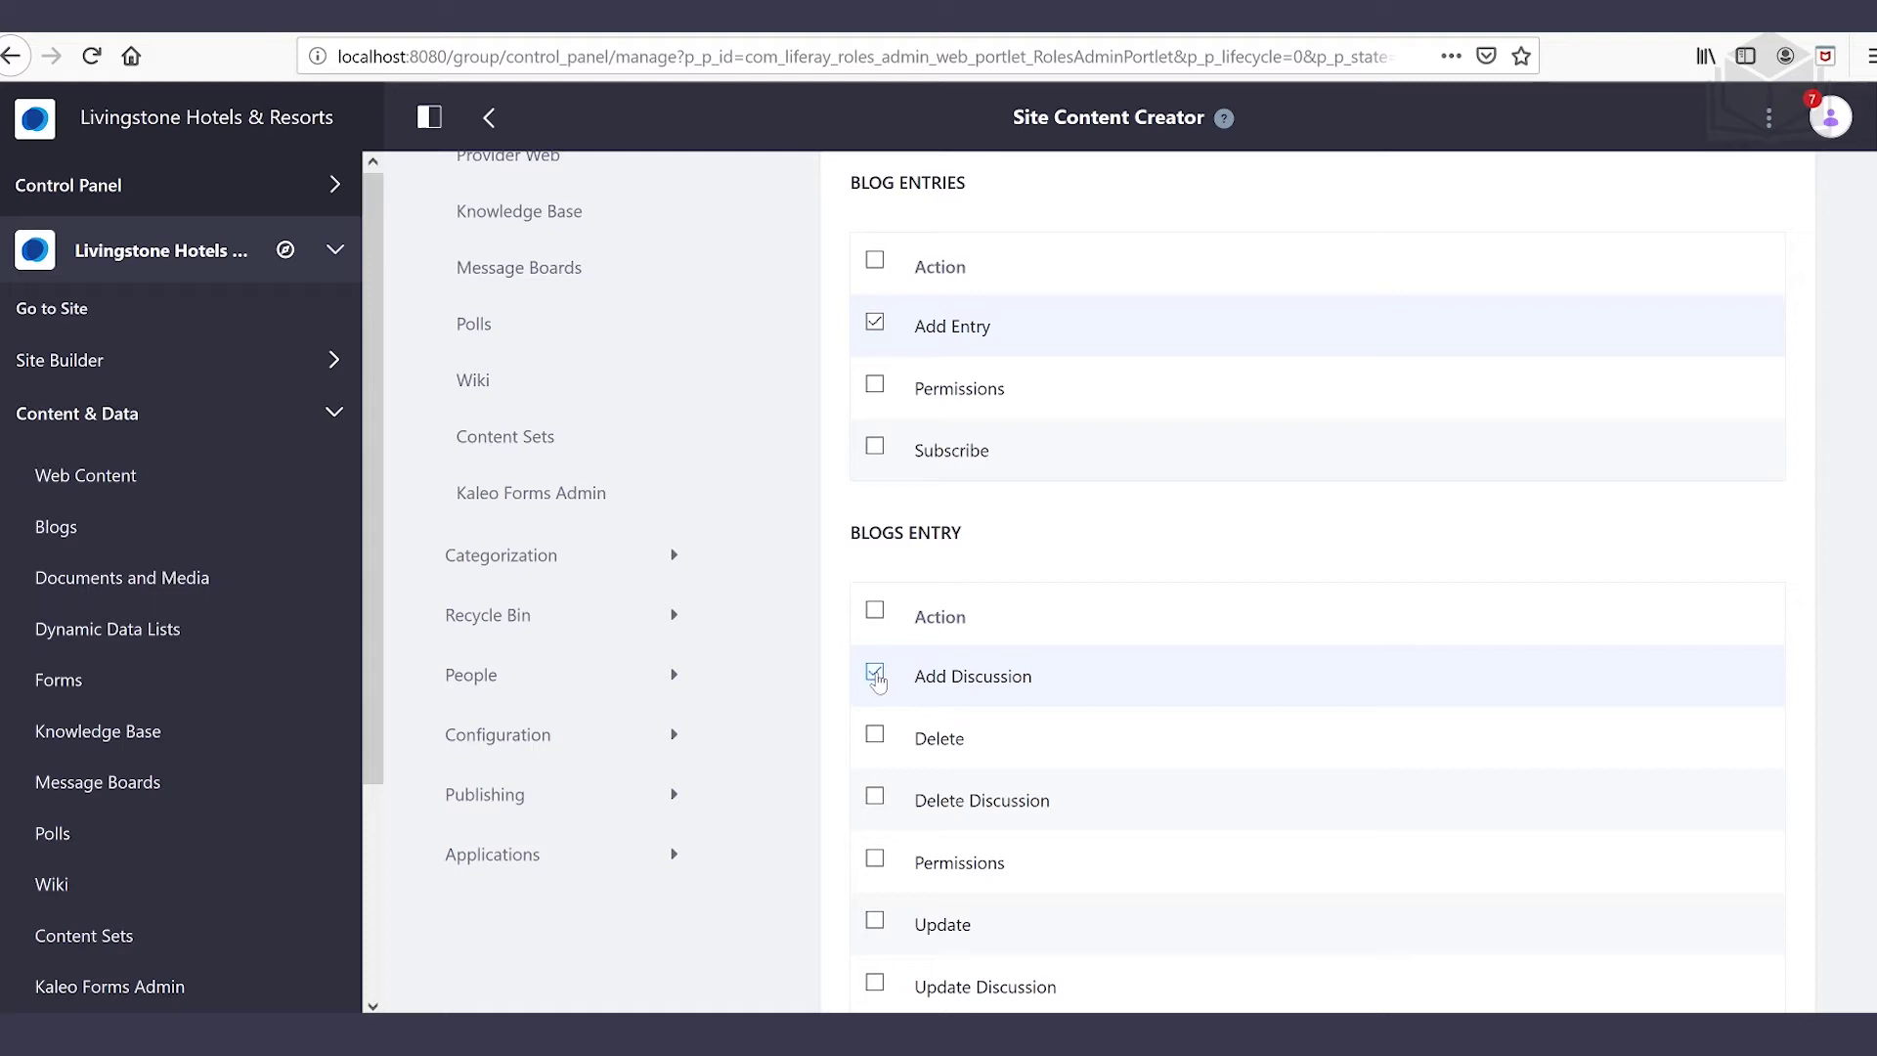
pyautogui.scroll(-1, 892, 803)
pyautogui.click(876, 786)
pyautogui.click(877, 851)
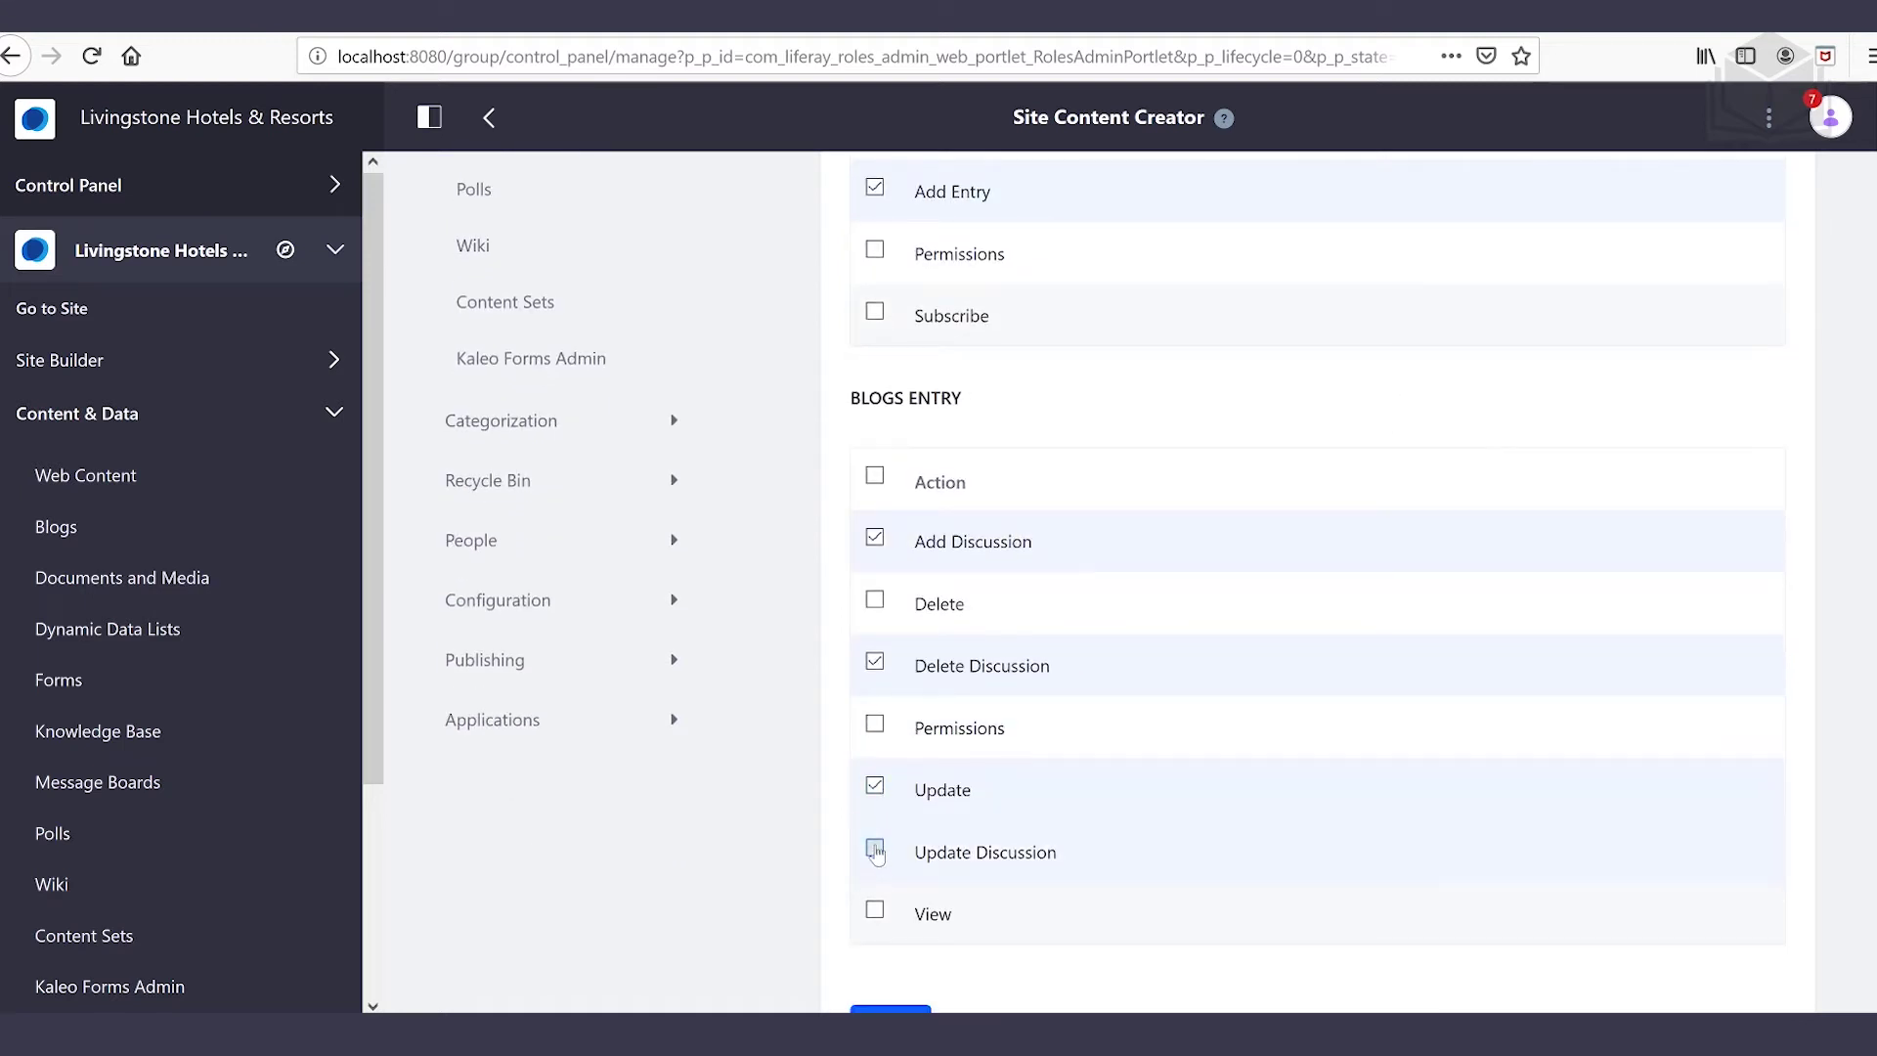
pyautogui.click(875, 910)
pyautogui.scroll(-1, 935, 1001)
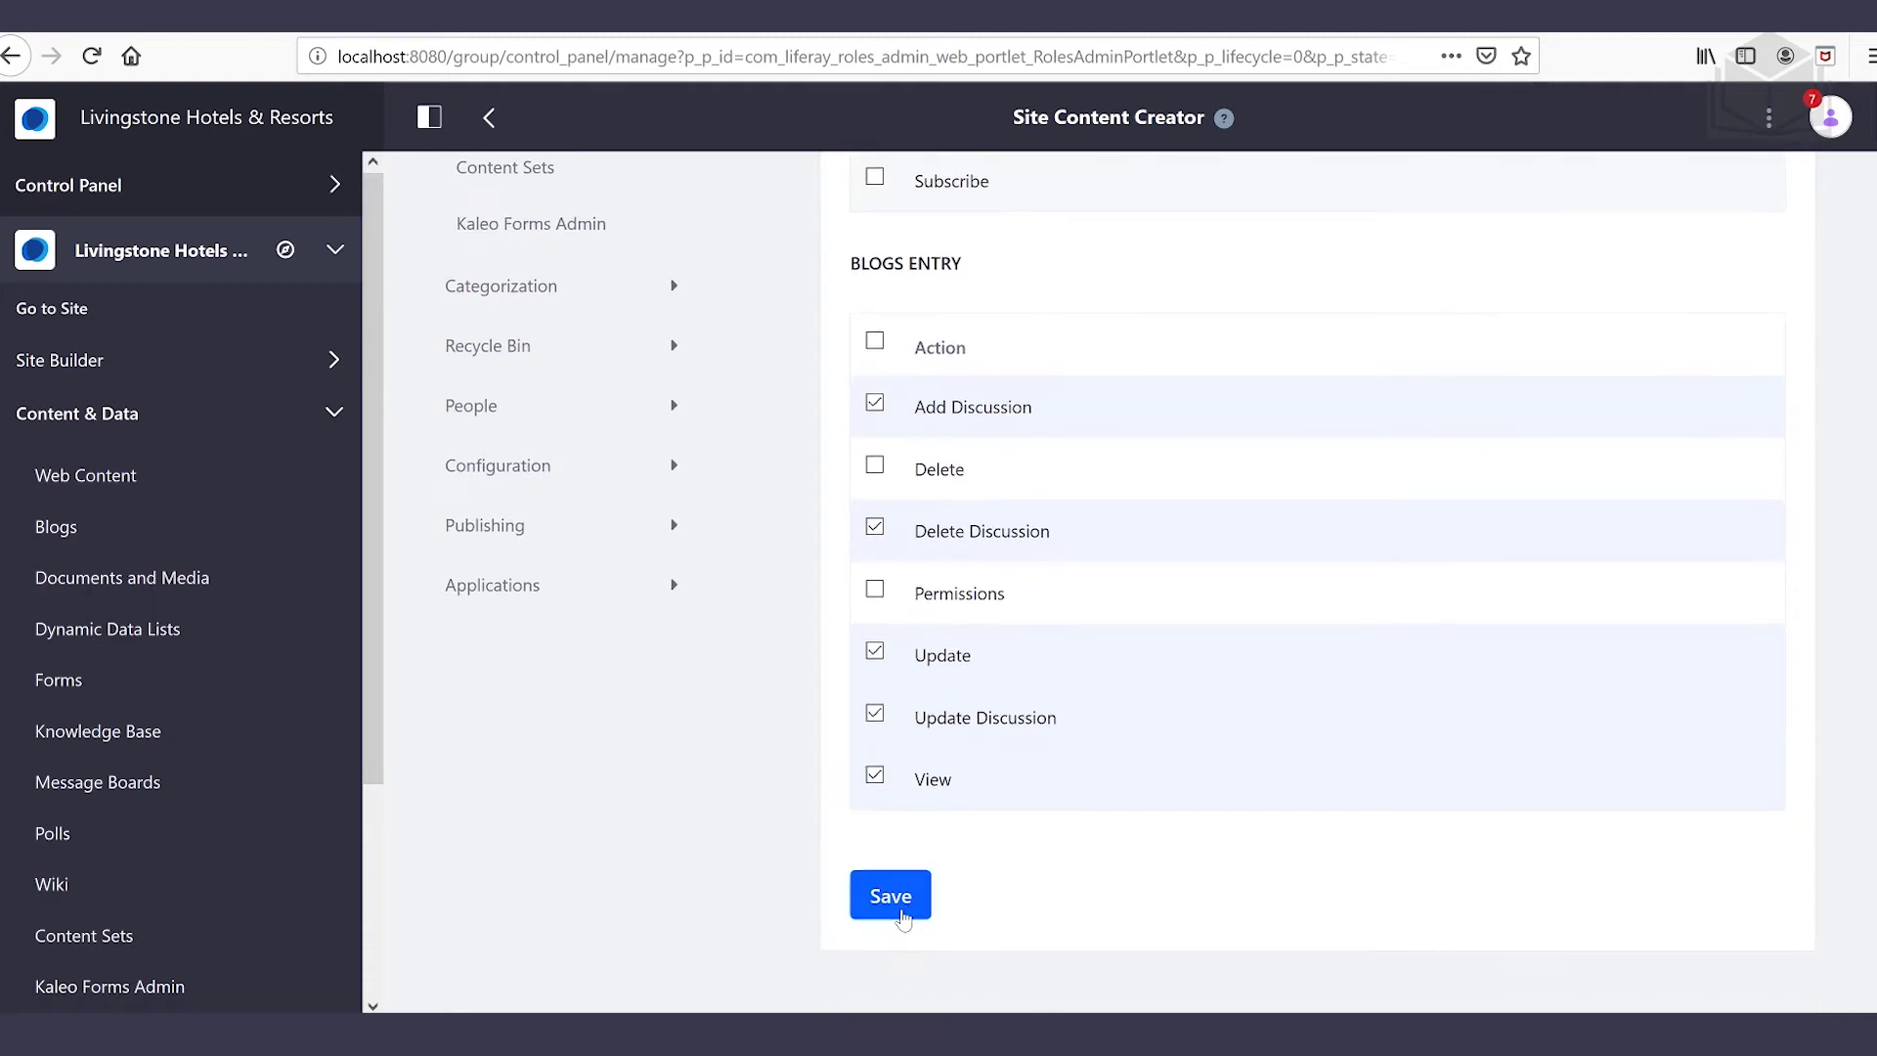
# Save the Blogs permissions and bring up the Documents and Media permission settings
pyautogui.click(890, 897)
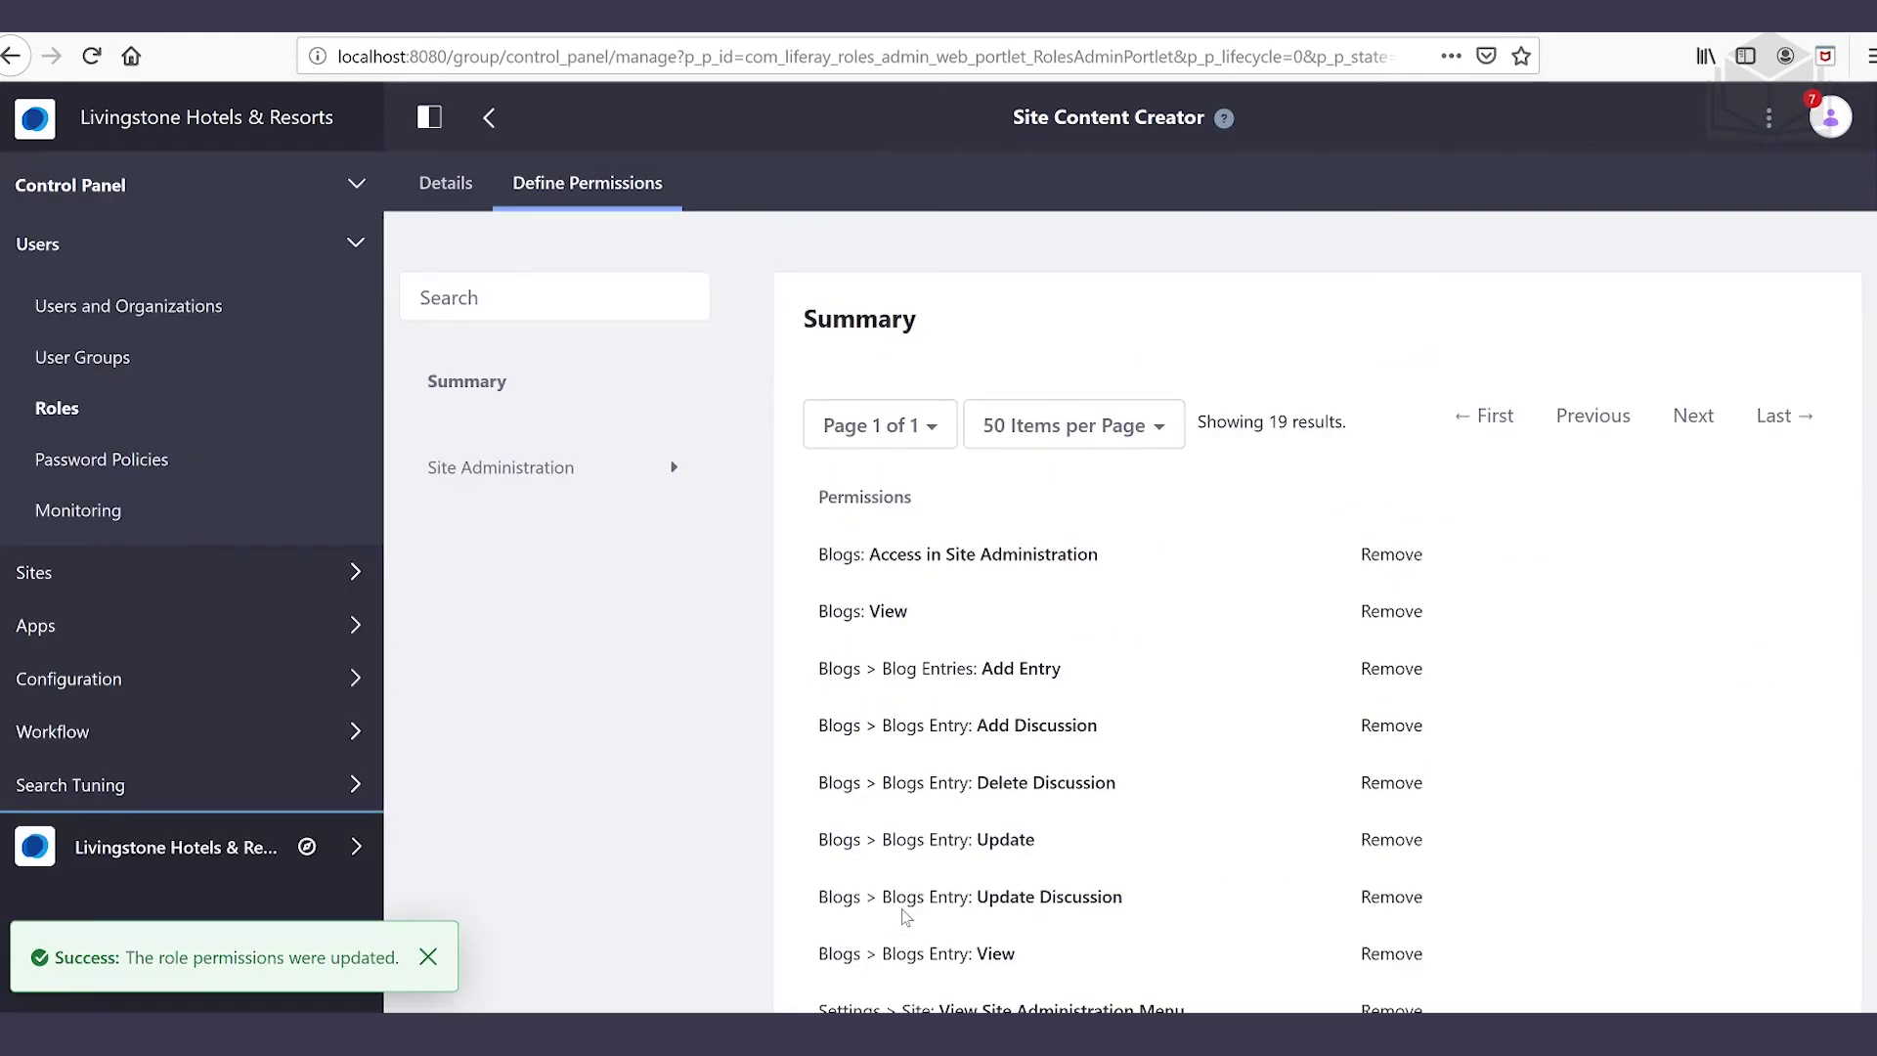
pyautogui.click(626, 477)
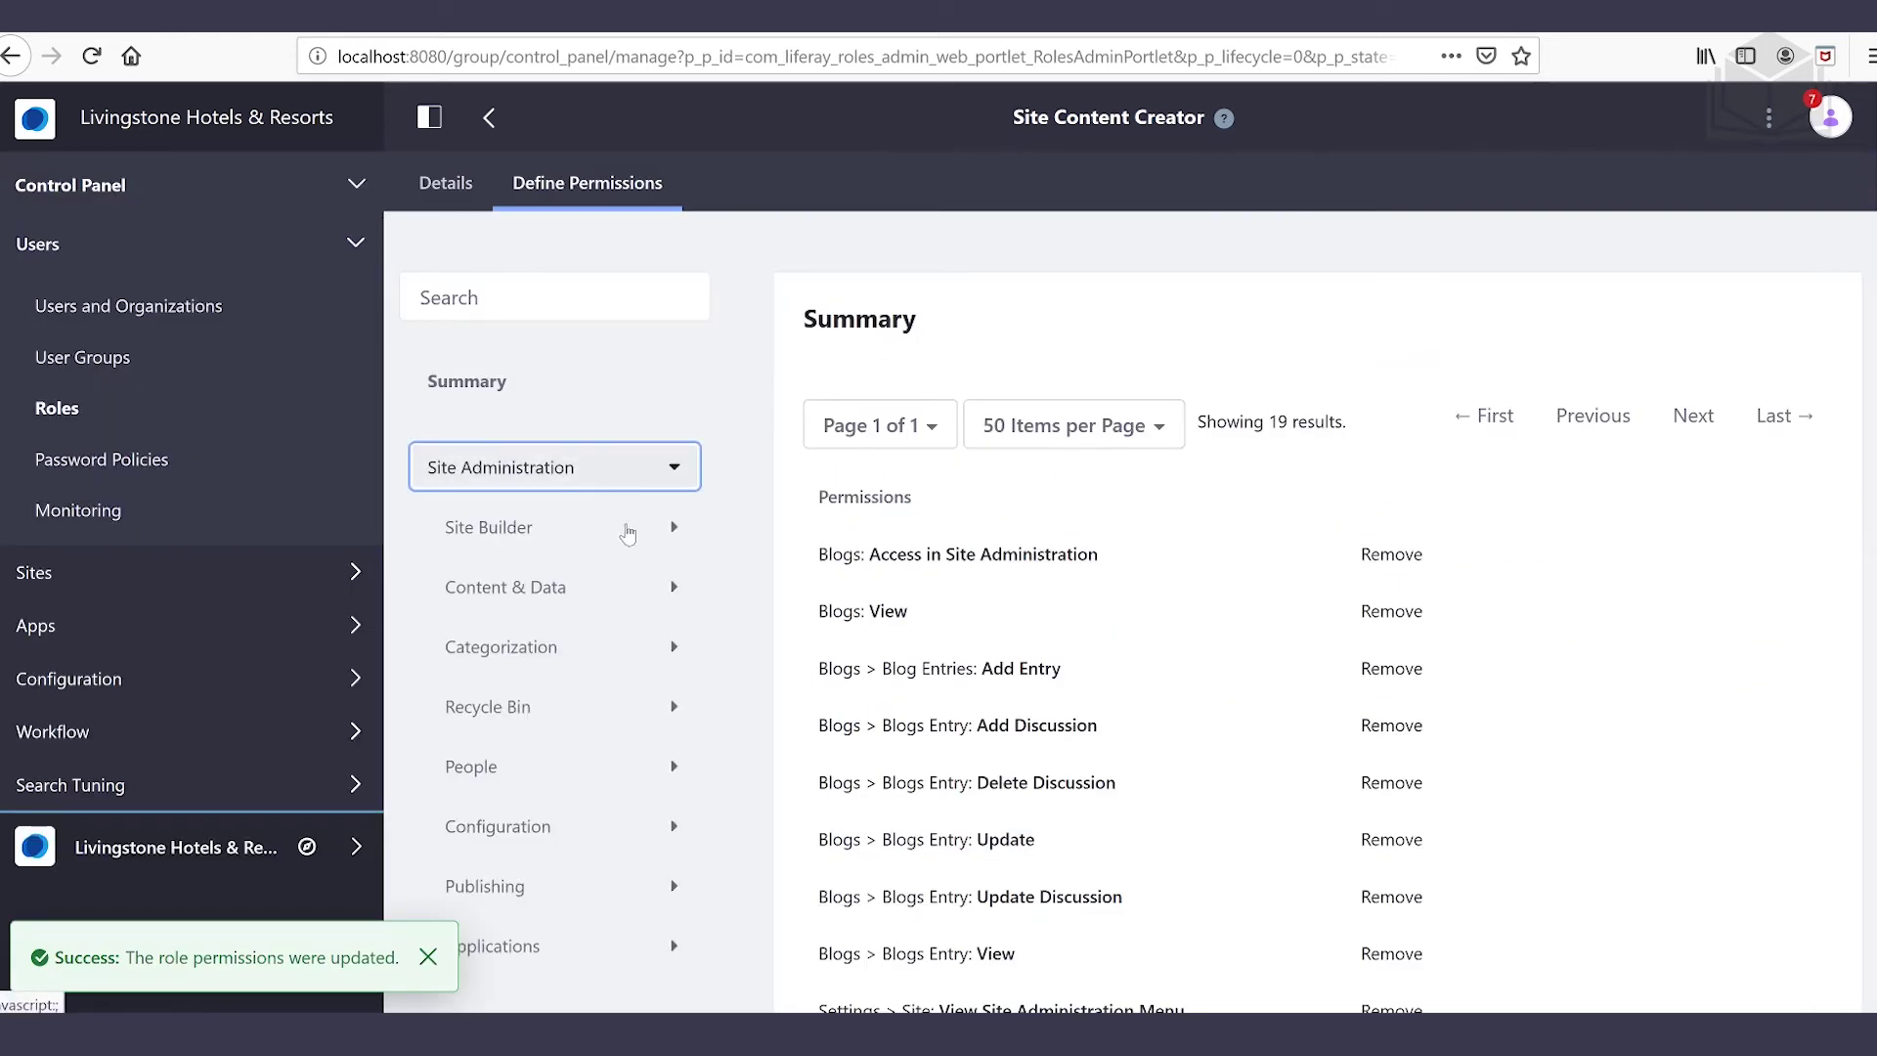
pyautogui.click(617, 600)
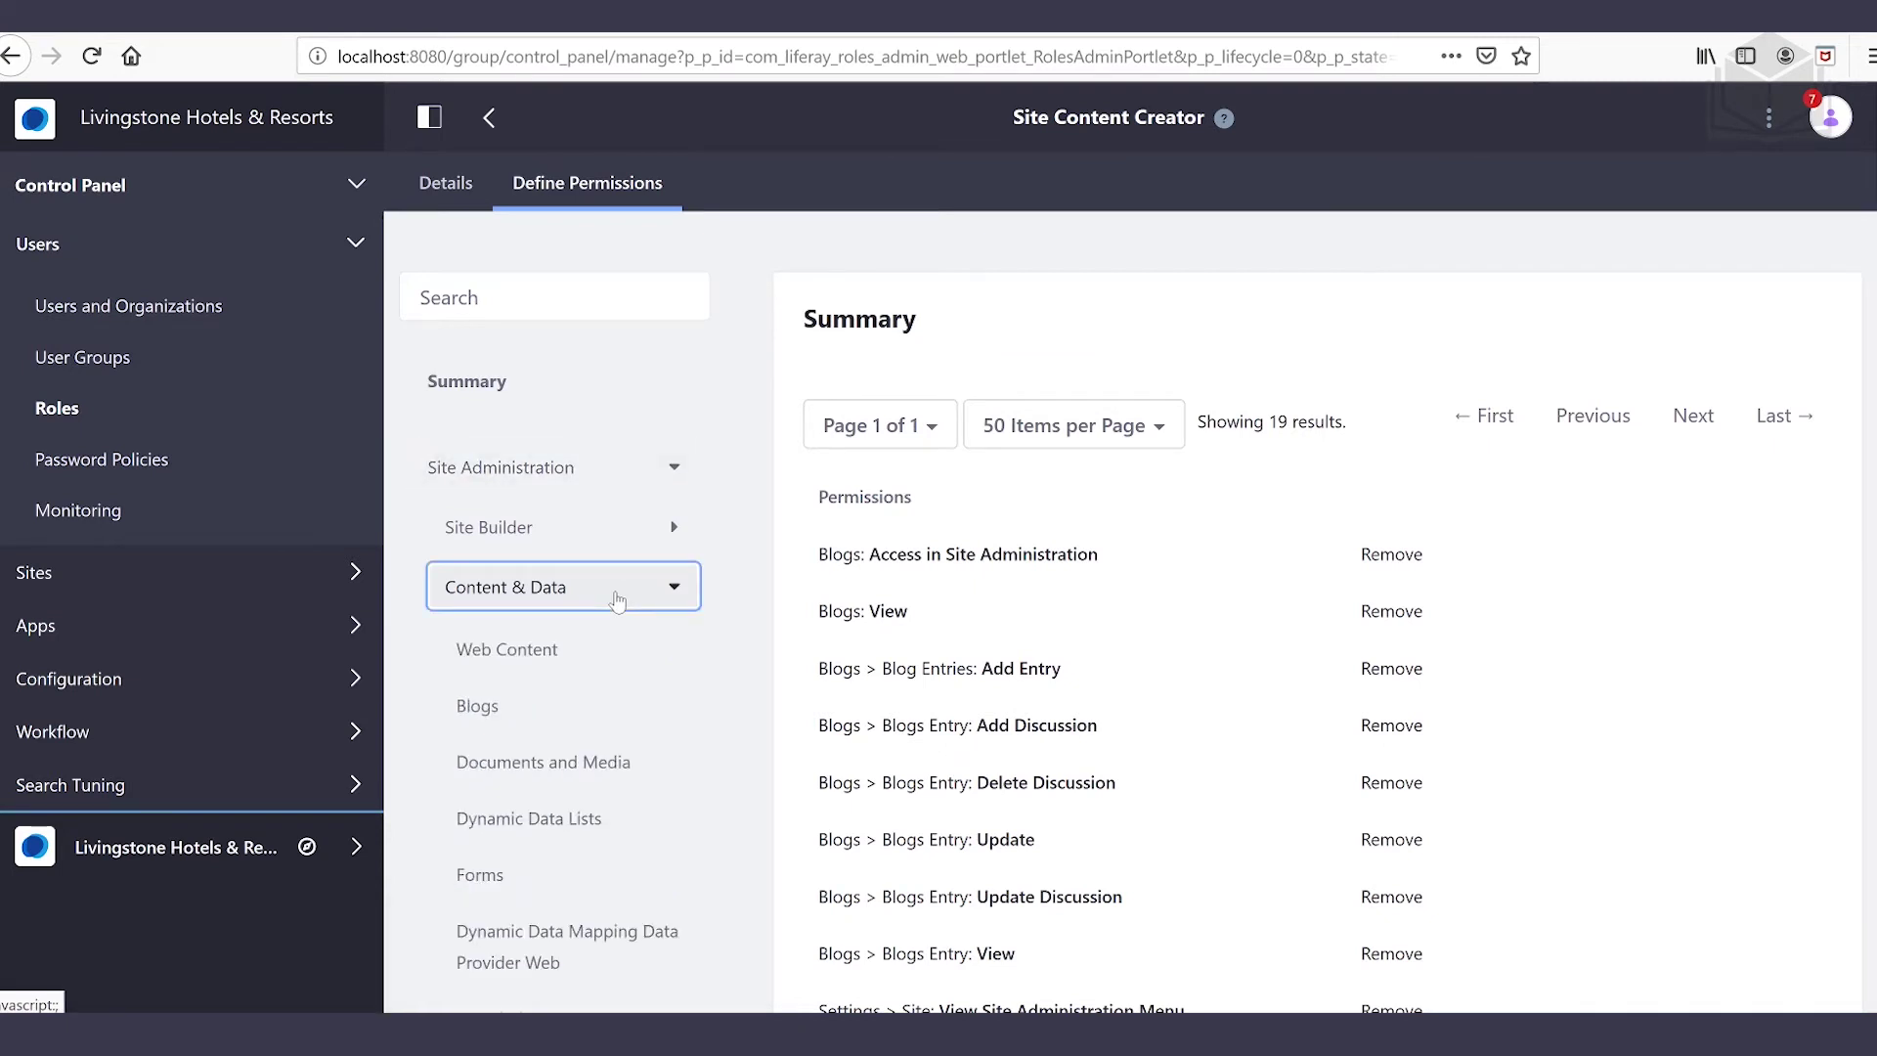
pyautogui.click(601, 767)
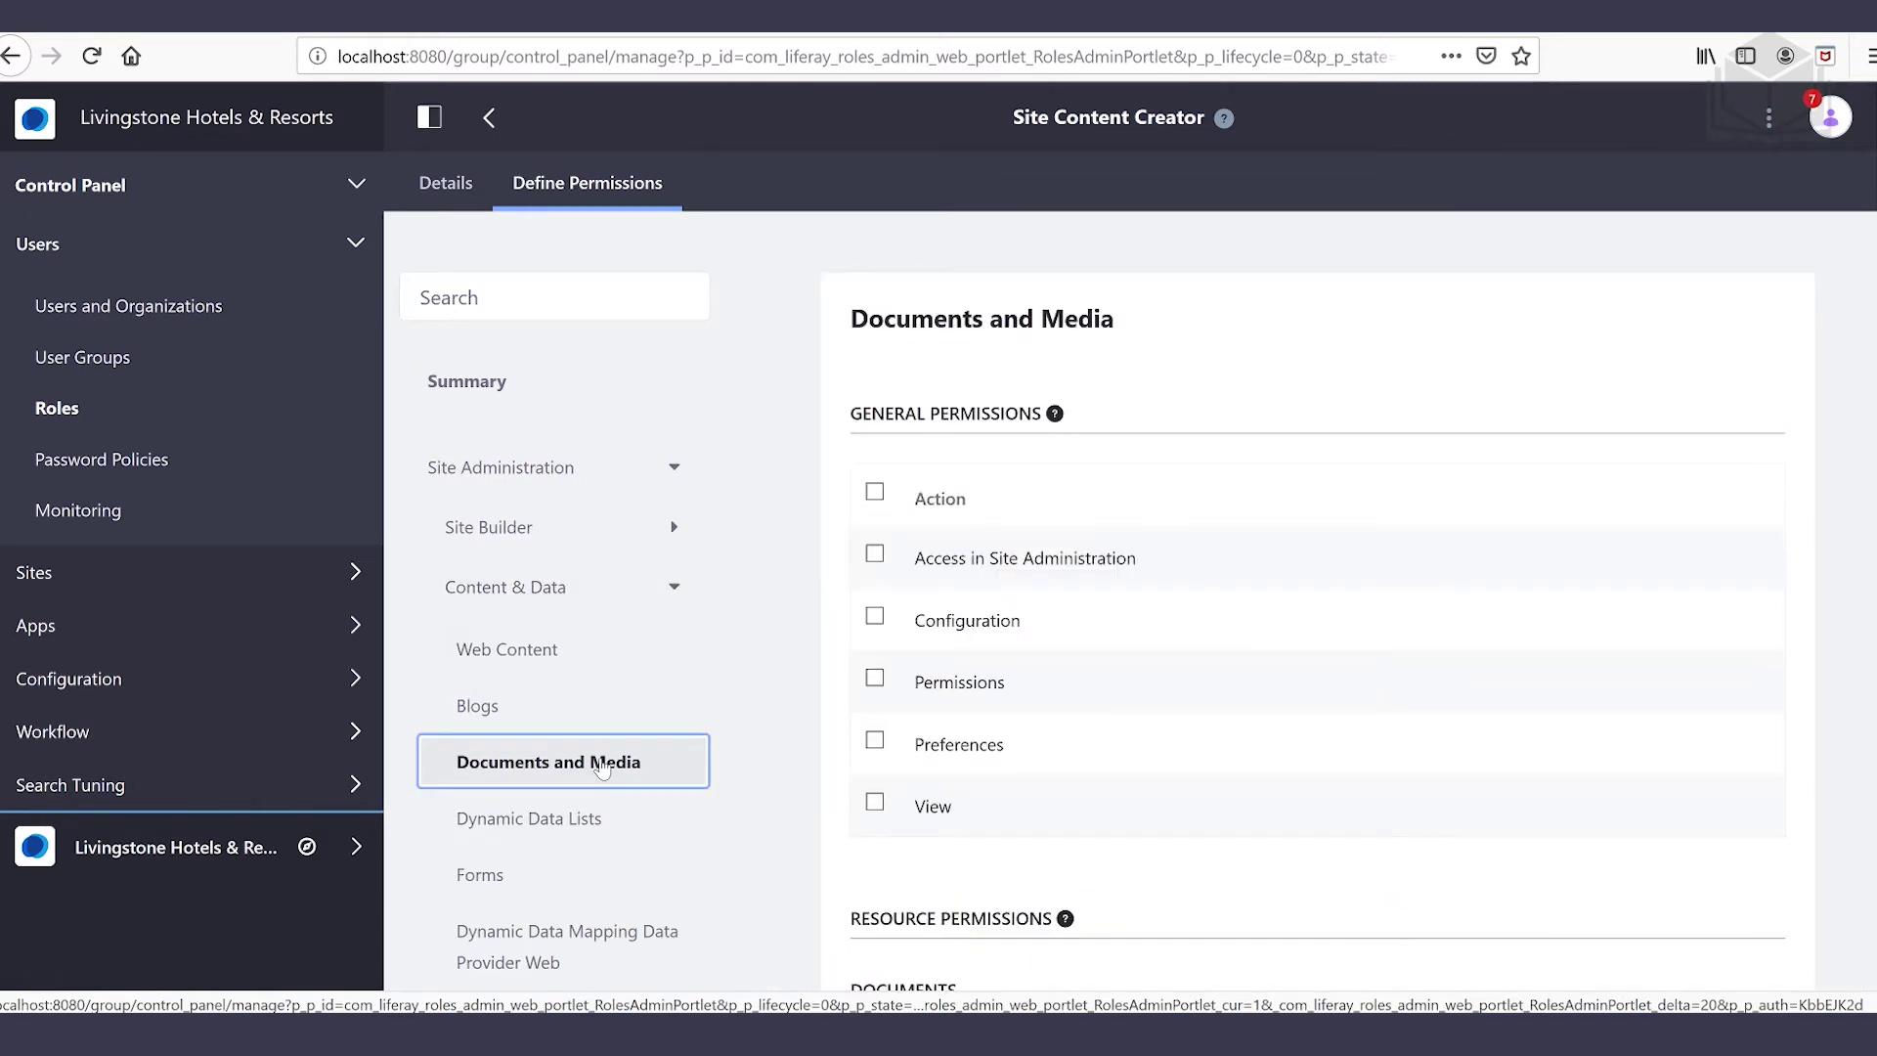
# Grant Documents and Media Access in Site Administration, View and Add Folder
pyautogui.click(876, 557)
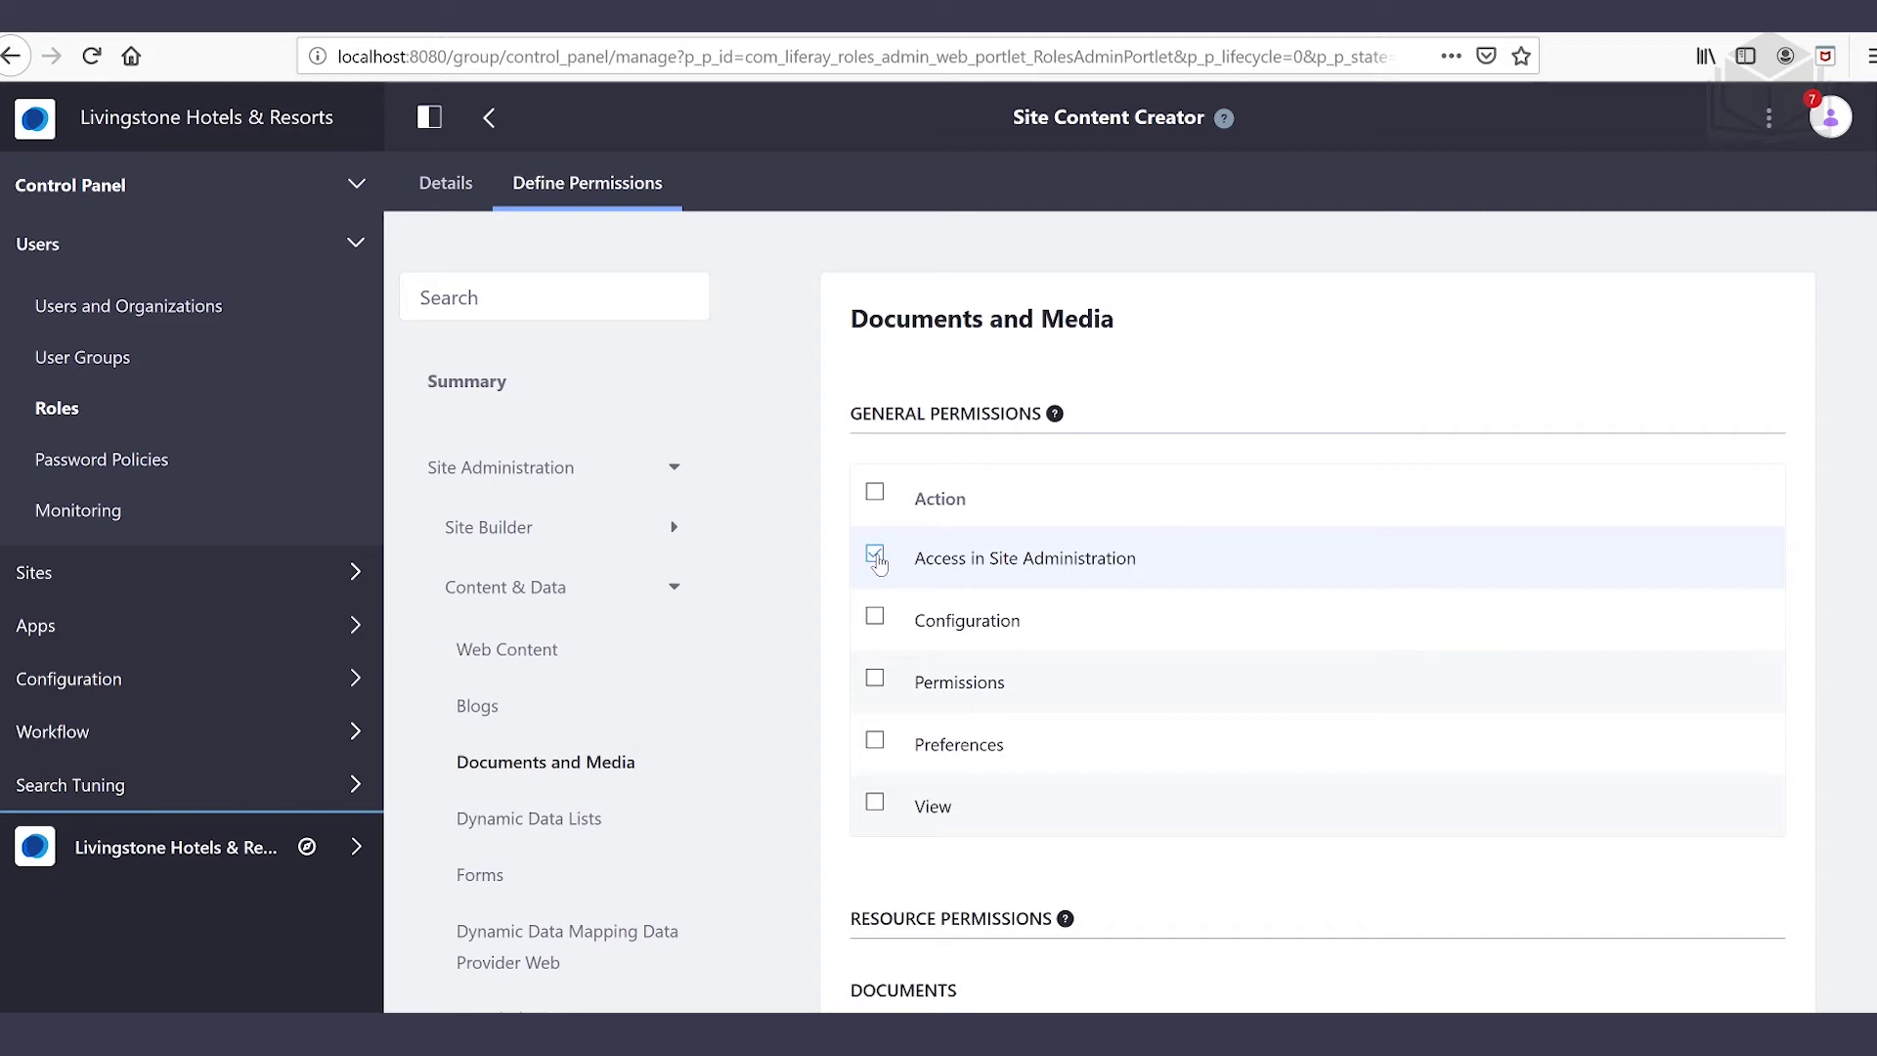
pyautogui.click(875, 804)
pyautogui.scroll(-5, 1346, 759)
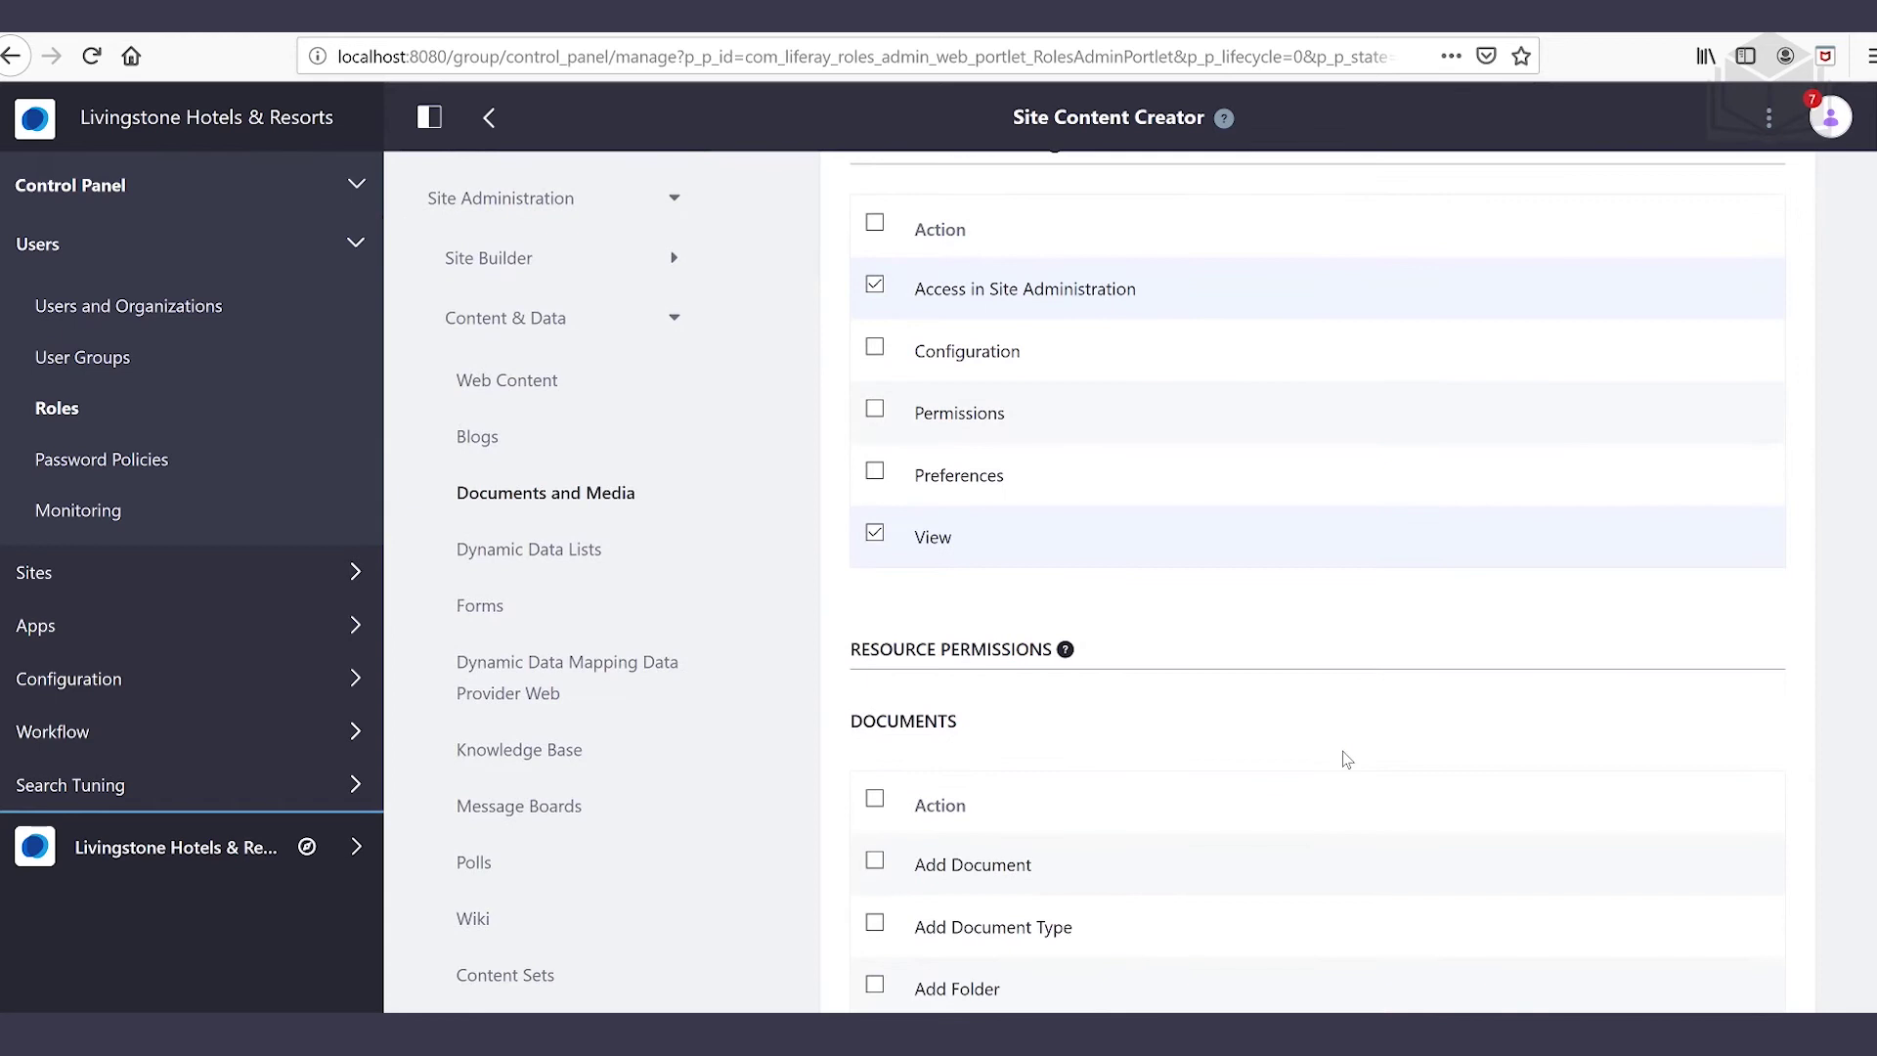
pyautogui.scroll(-5, 1341, 759)
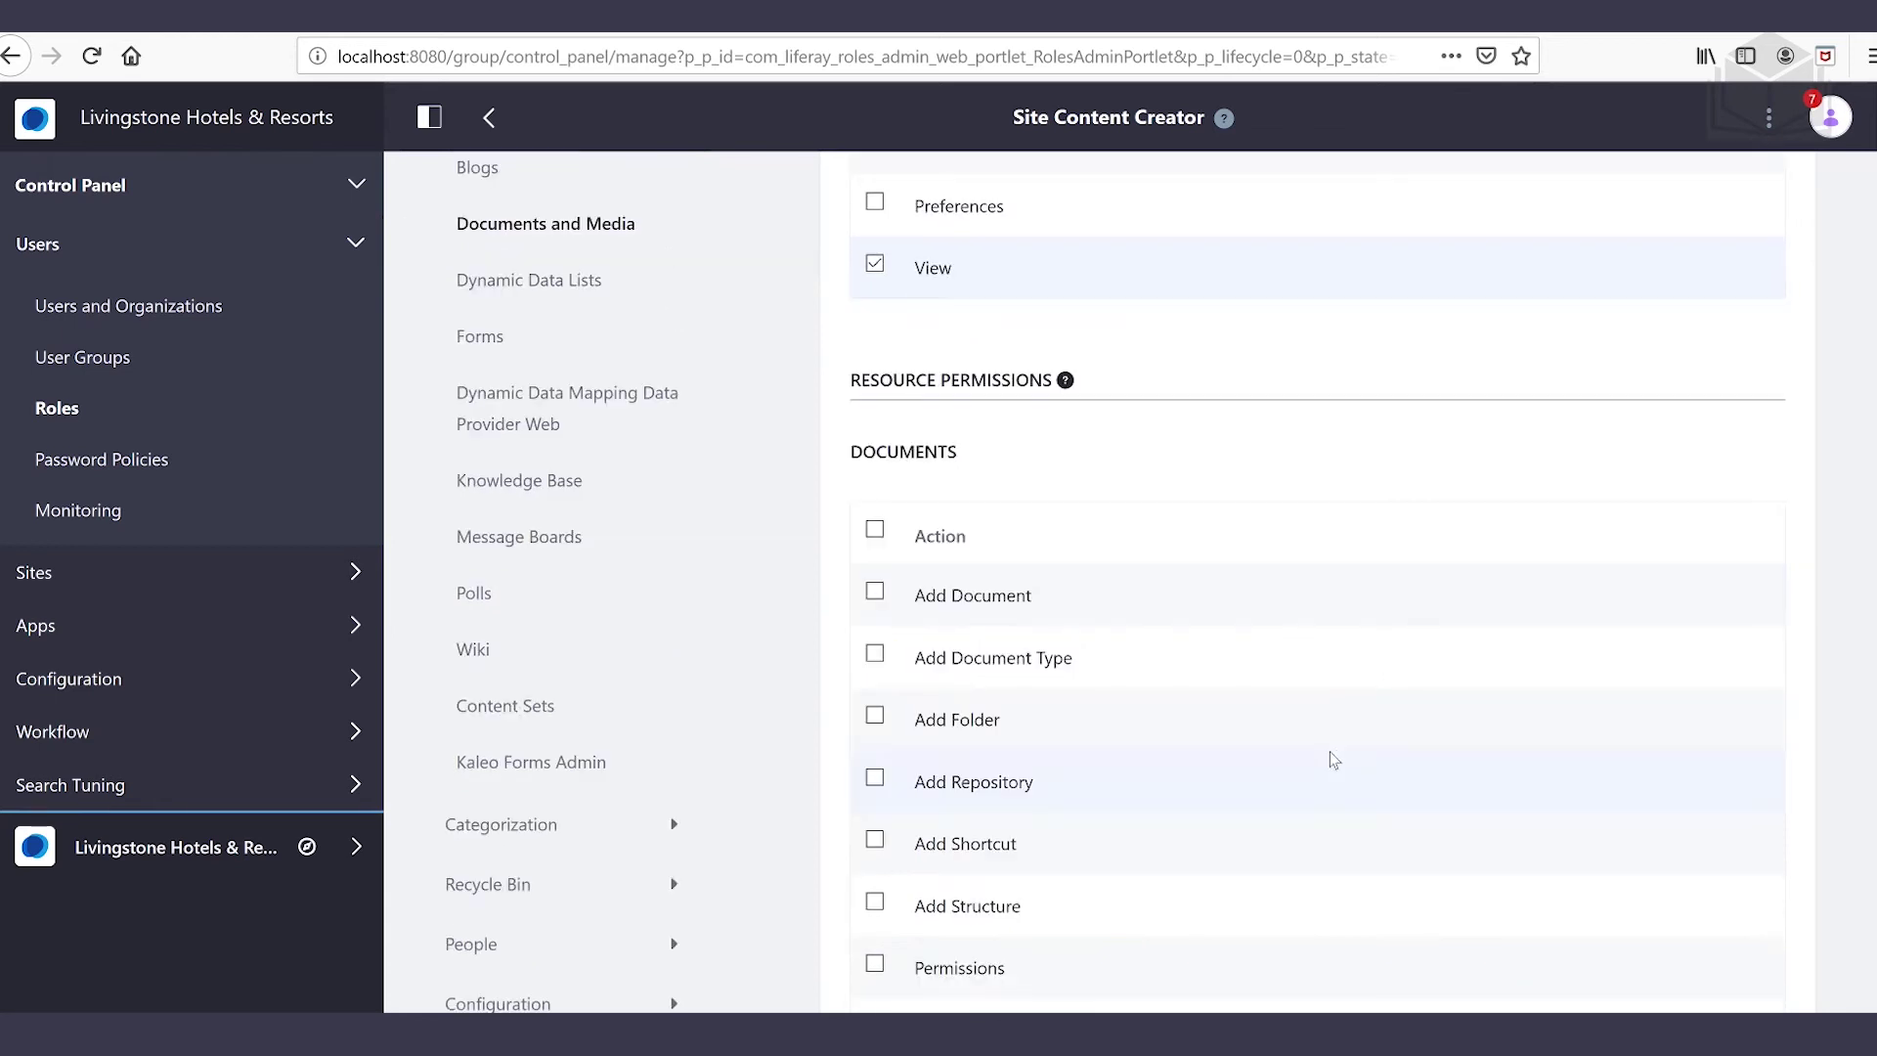
pyautogui.click(878, 717)
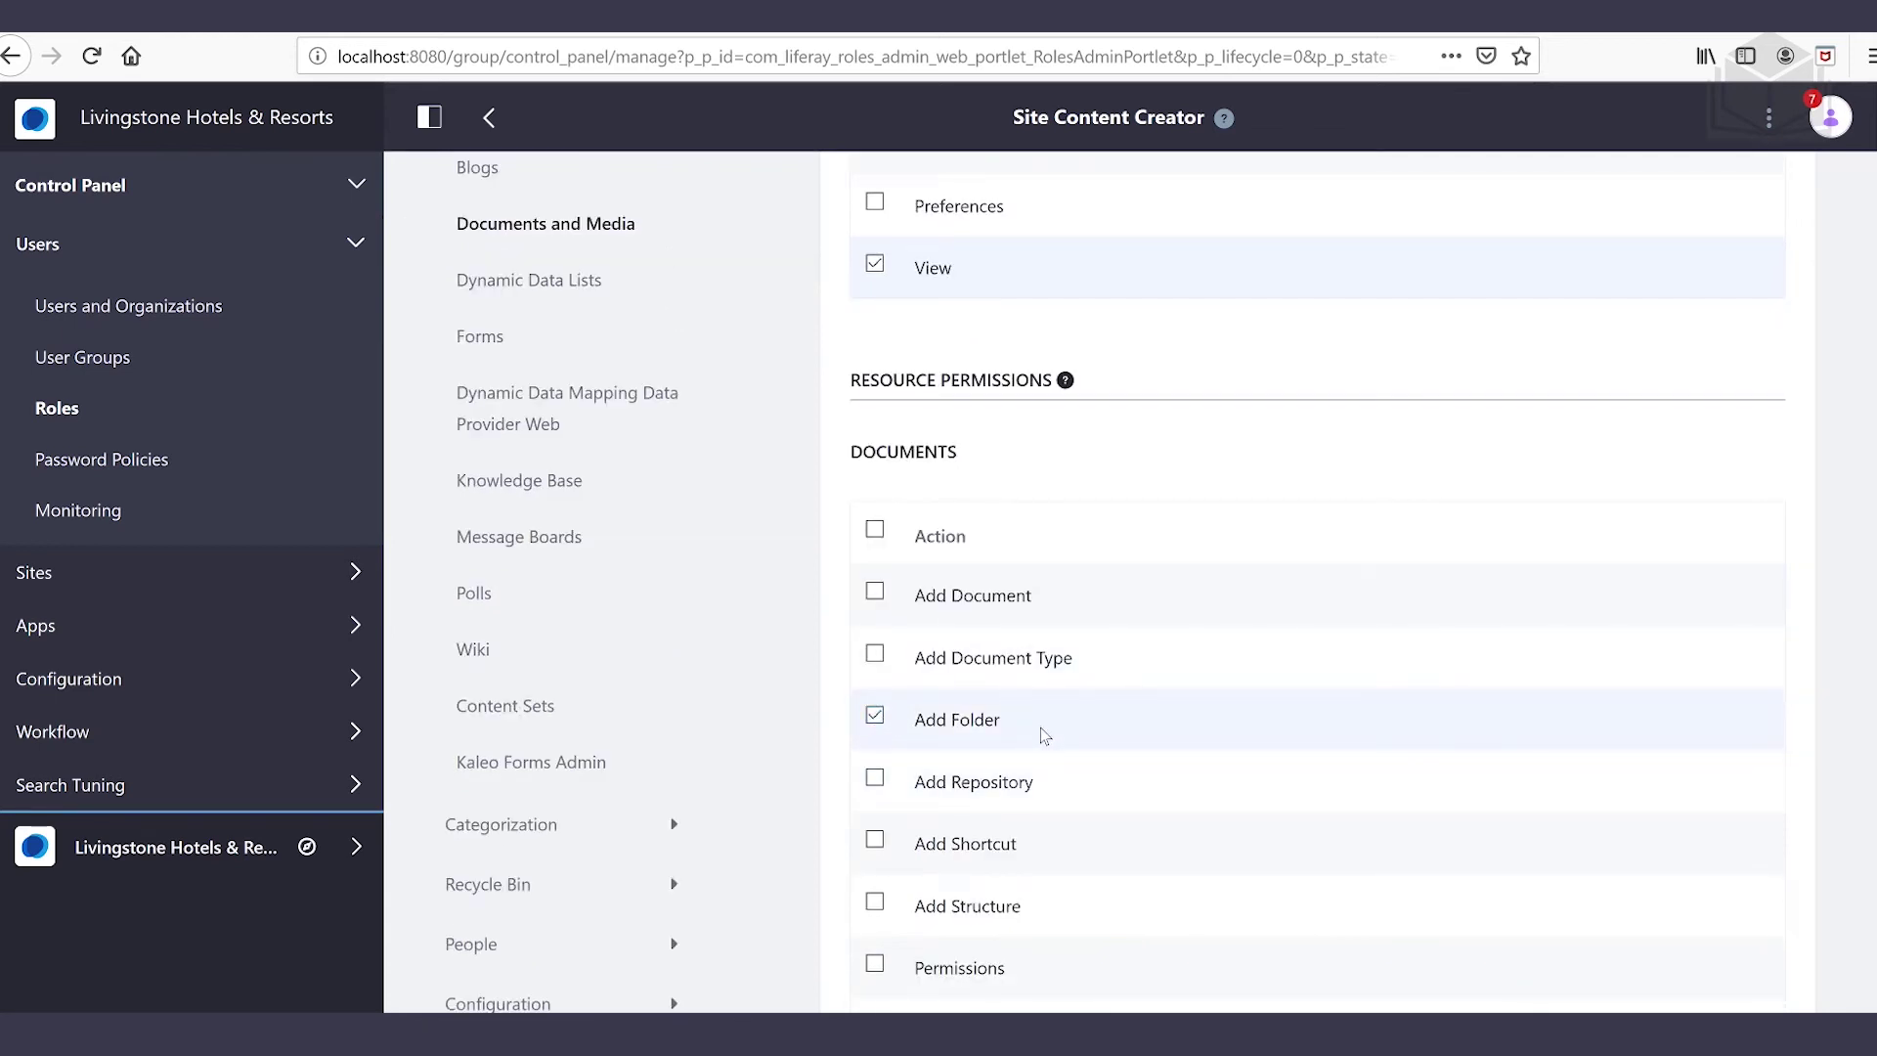
pyautogui.scroll(-2, 1040, 729)
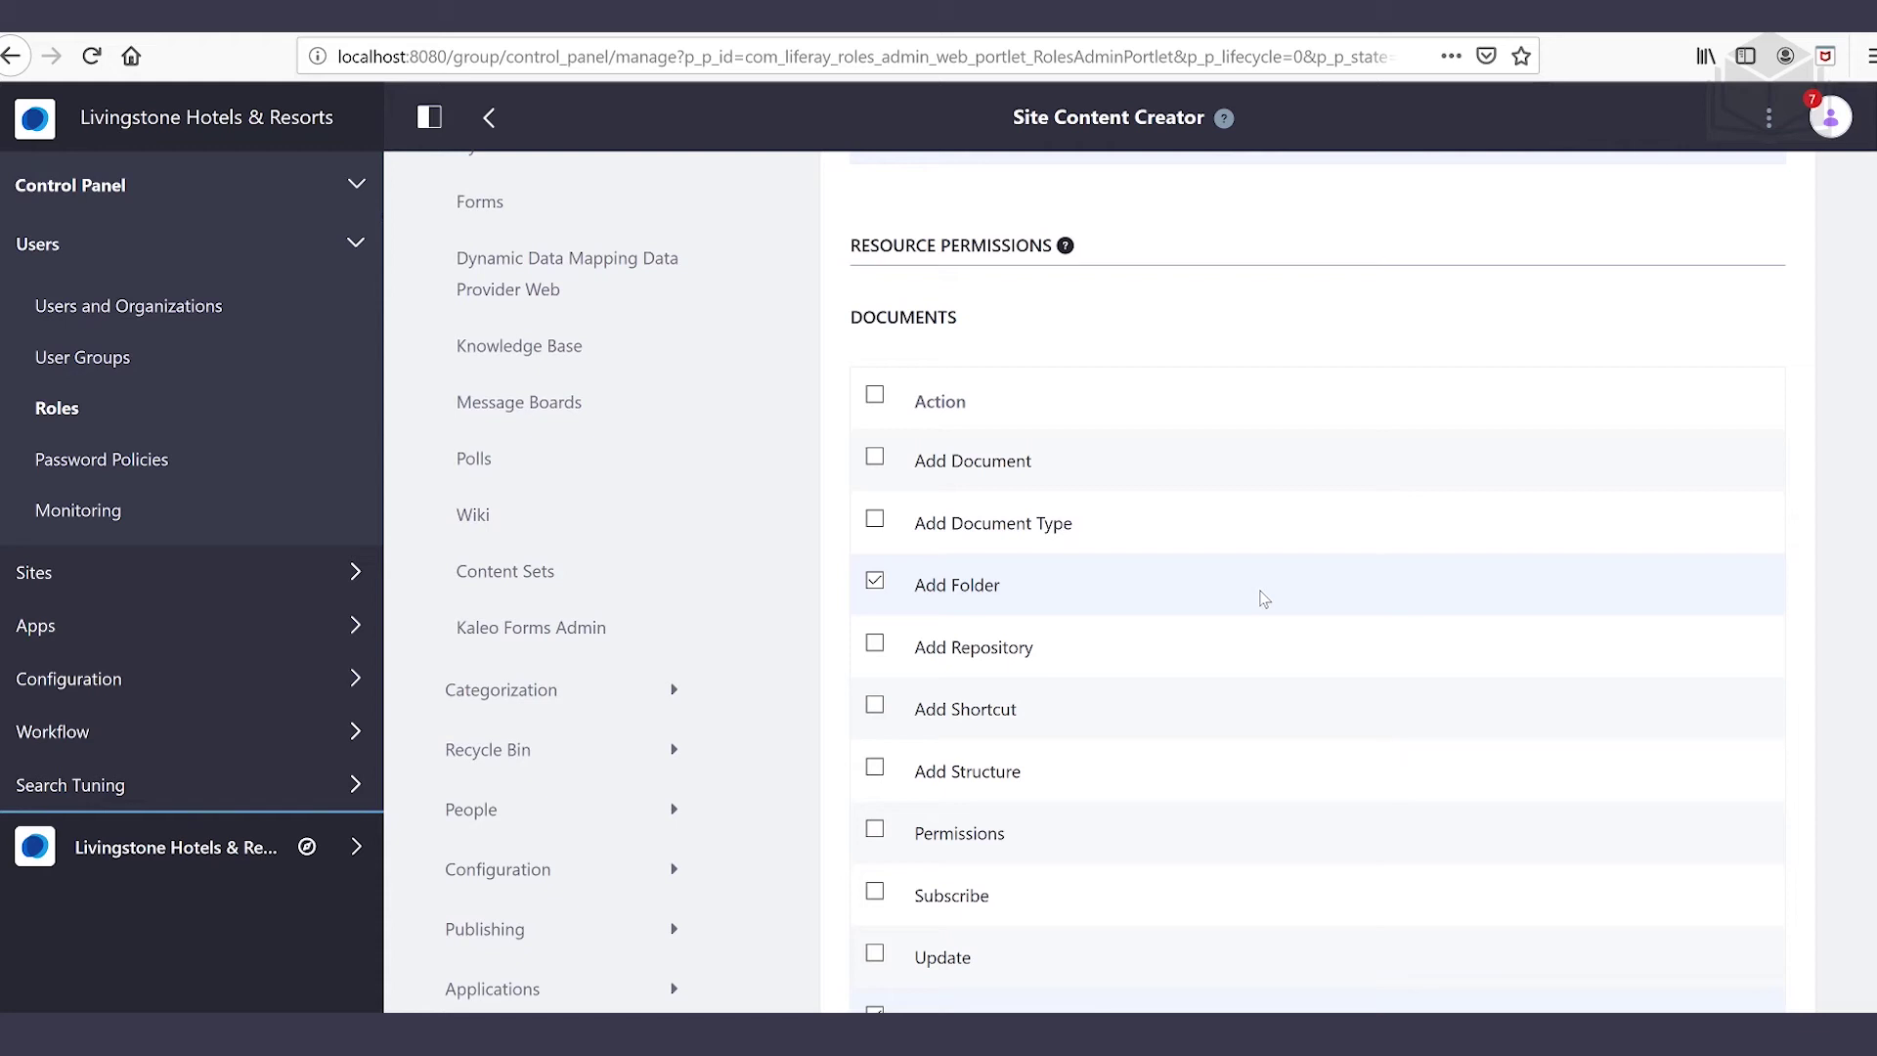
# Grant Documents Folder Add Document, Update and View permissions
pyautogui.scroll(-4, 1251, 601)
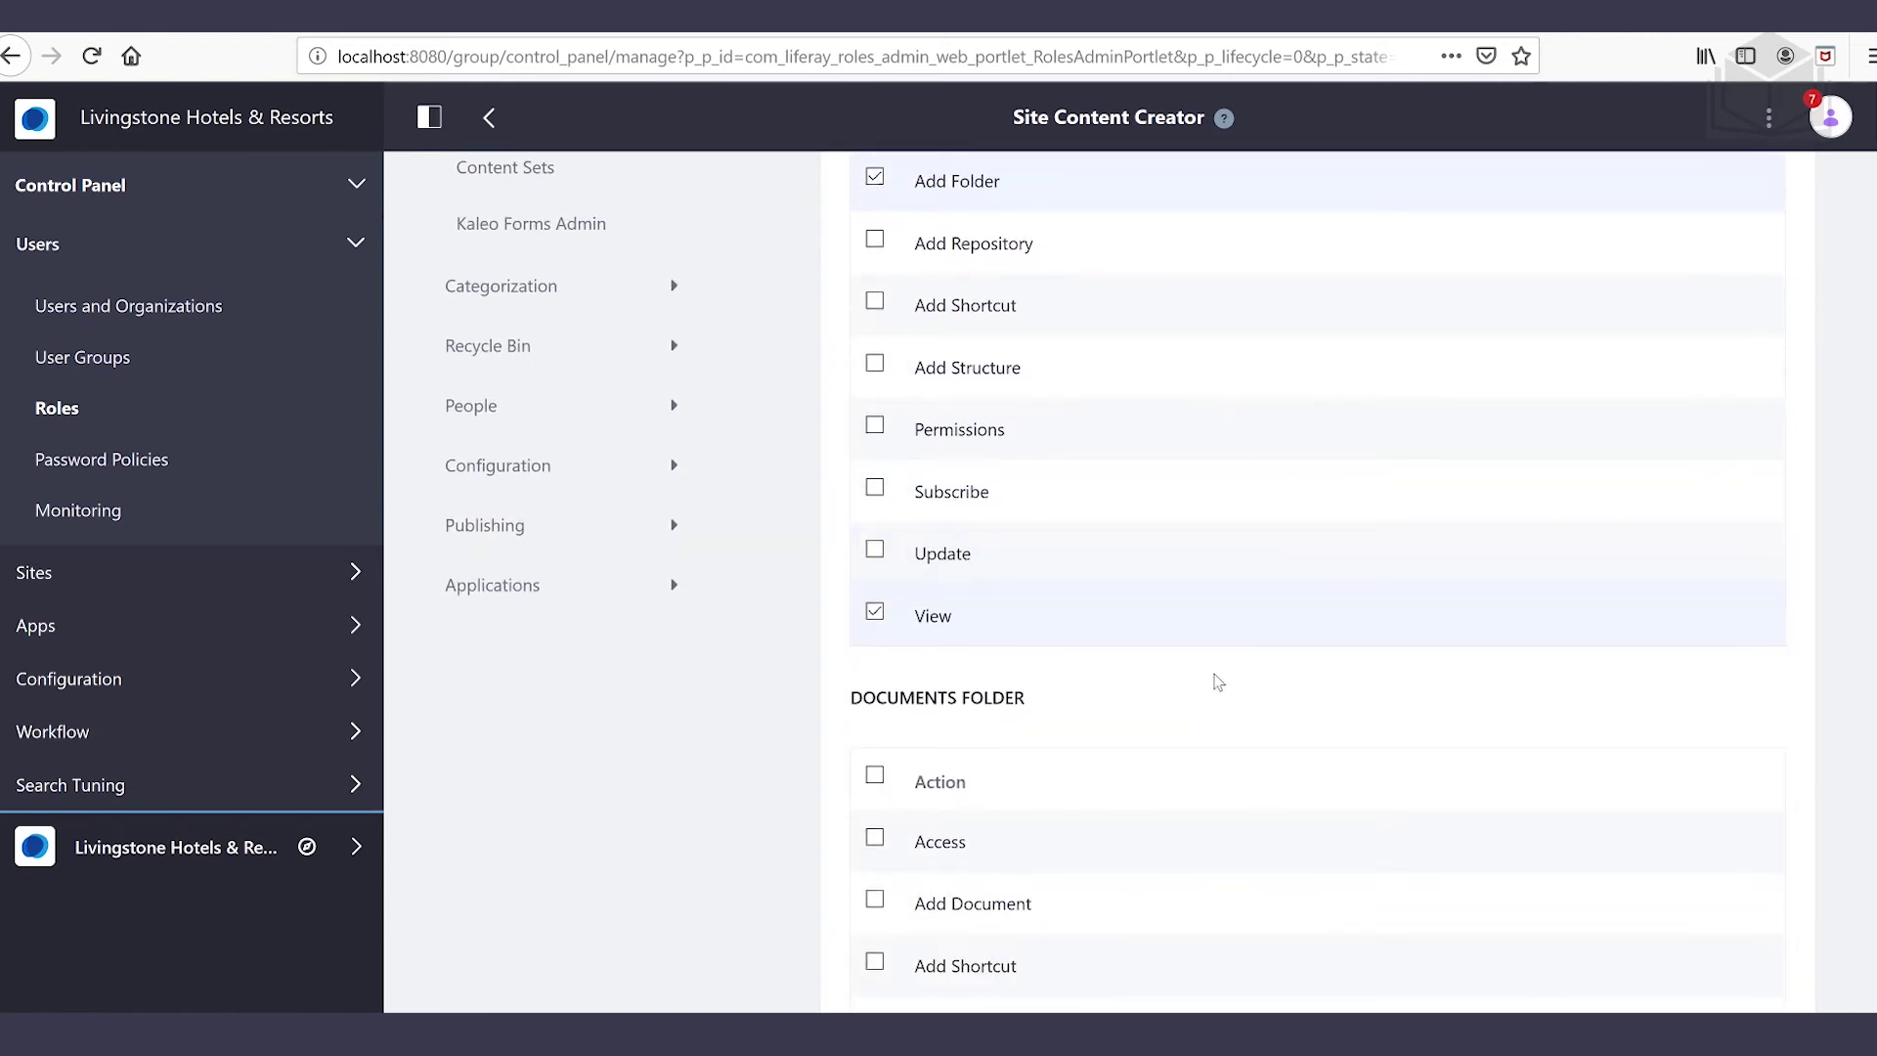
pyautogui.scroll(-1, 1218, 682)
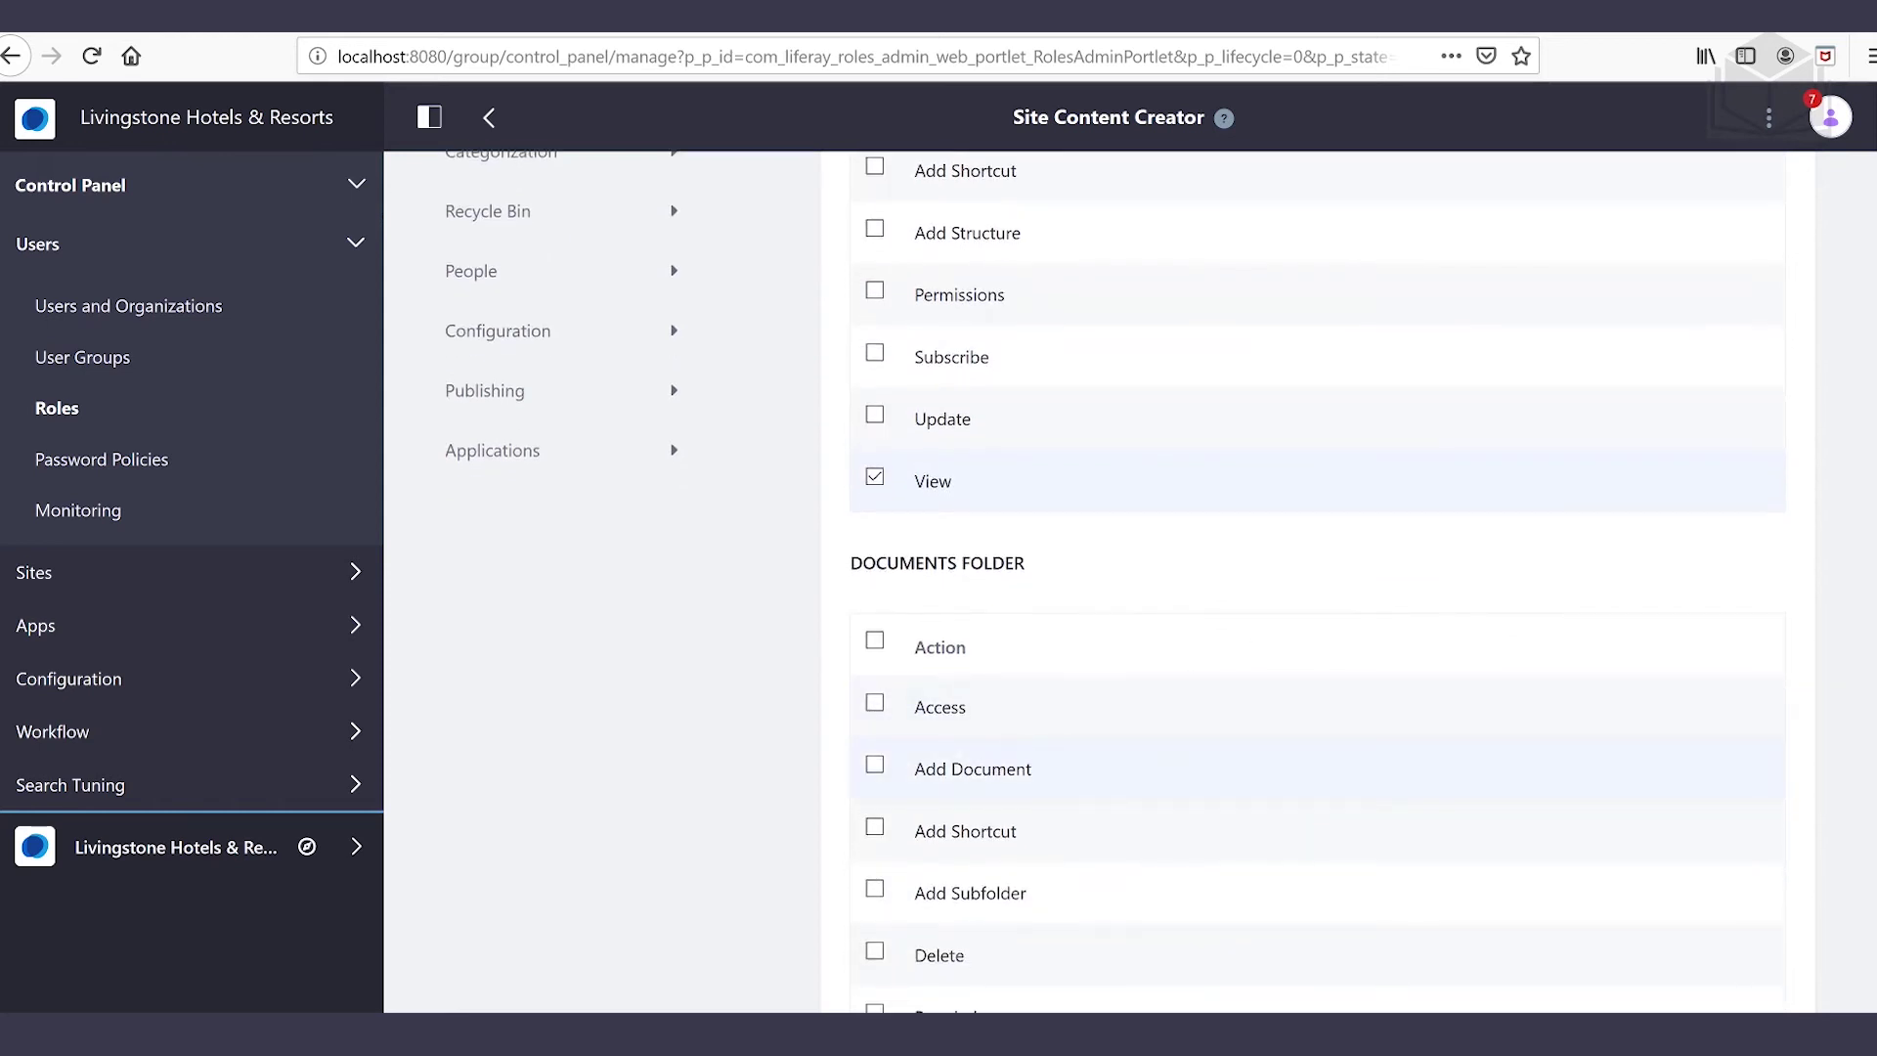
pyautogui.click(875, 764)
pyautogui.scroll(-1, 772, 751)
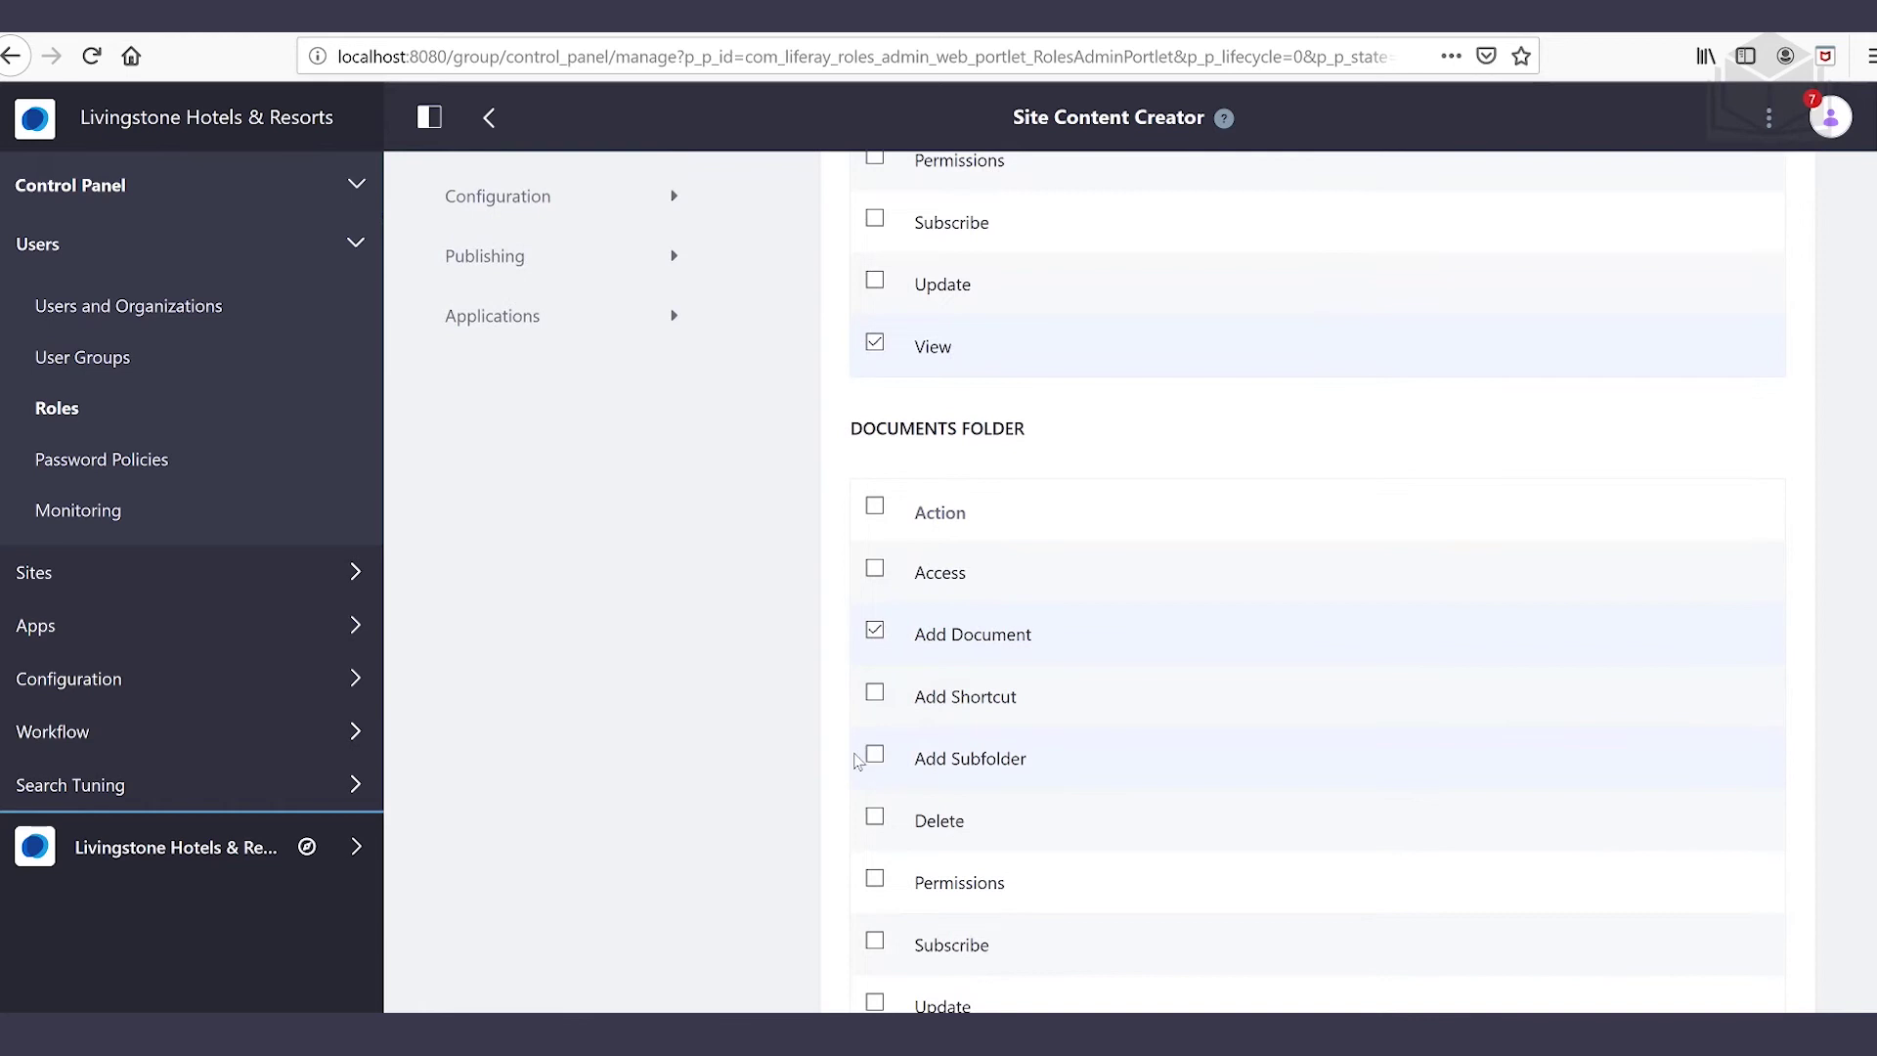
pyautogui.scroll(-2, 758, 755)
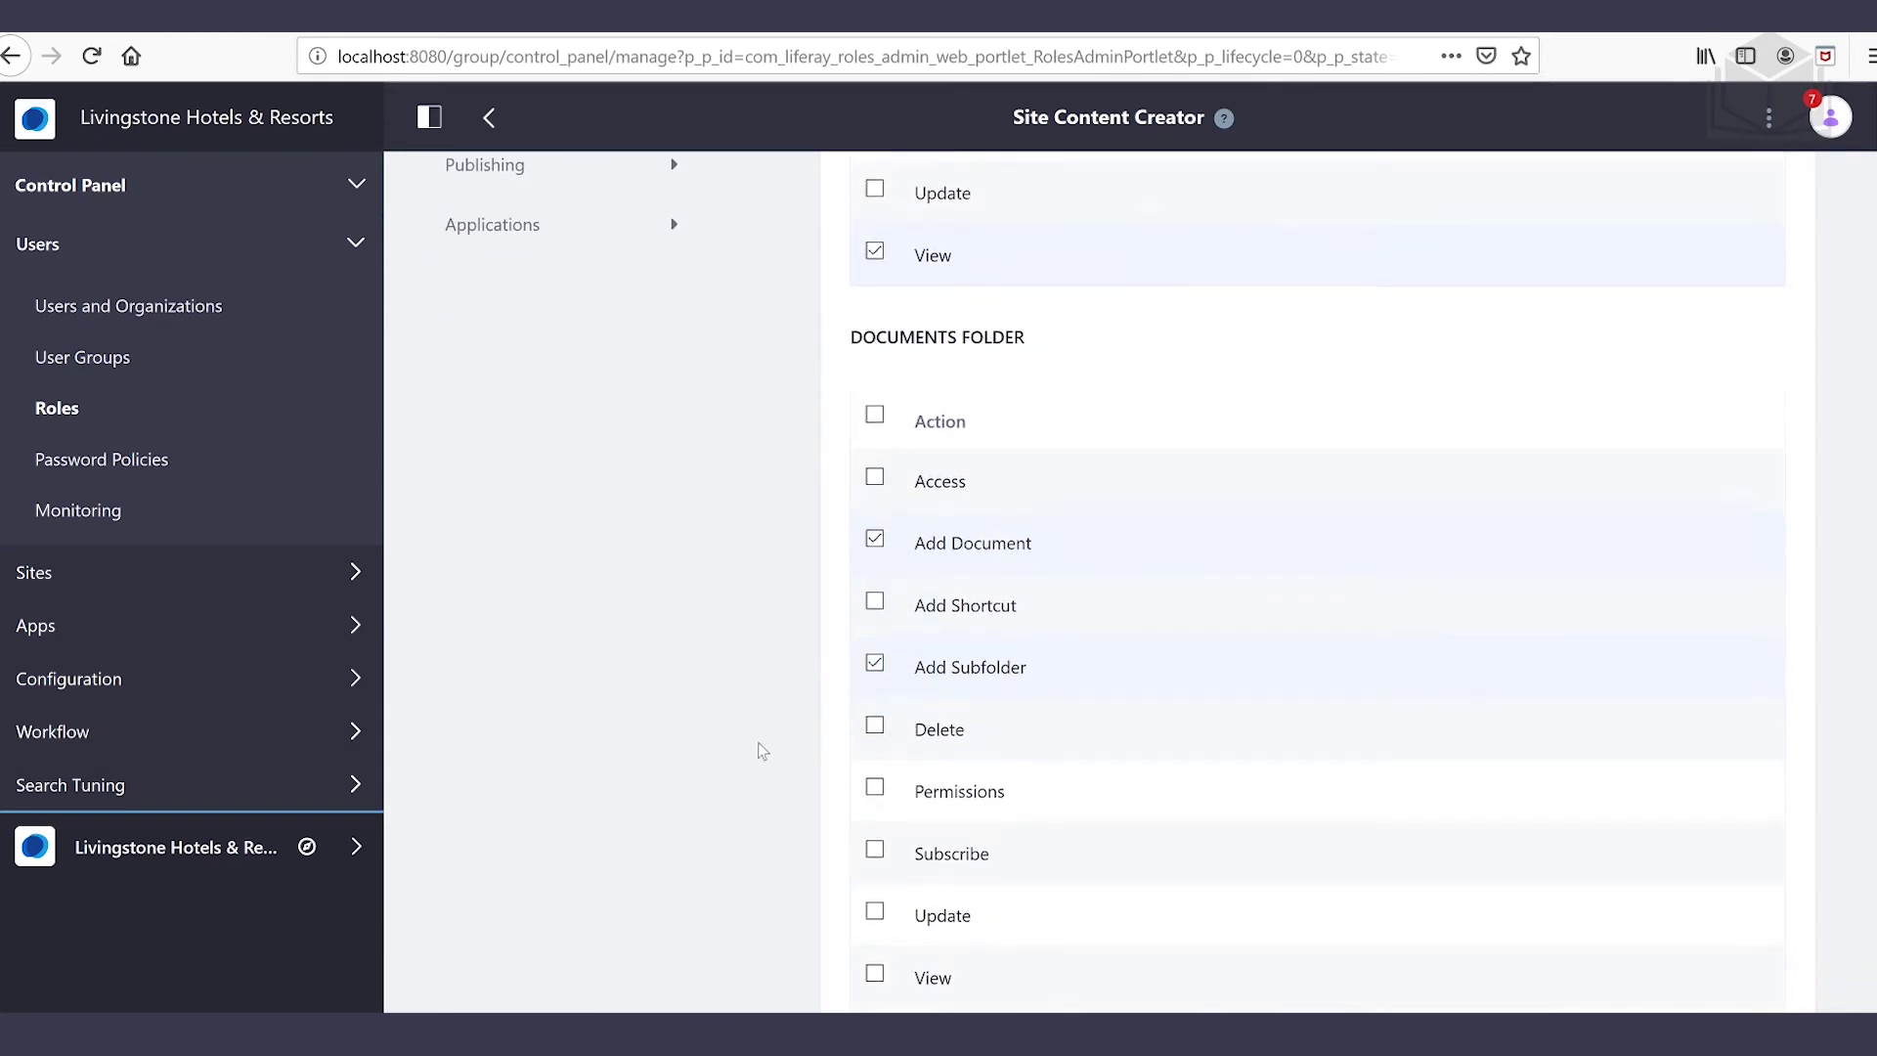
pyautogui.click(876, 735)
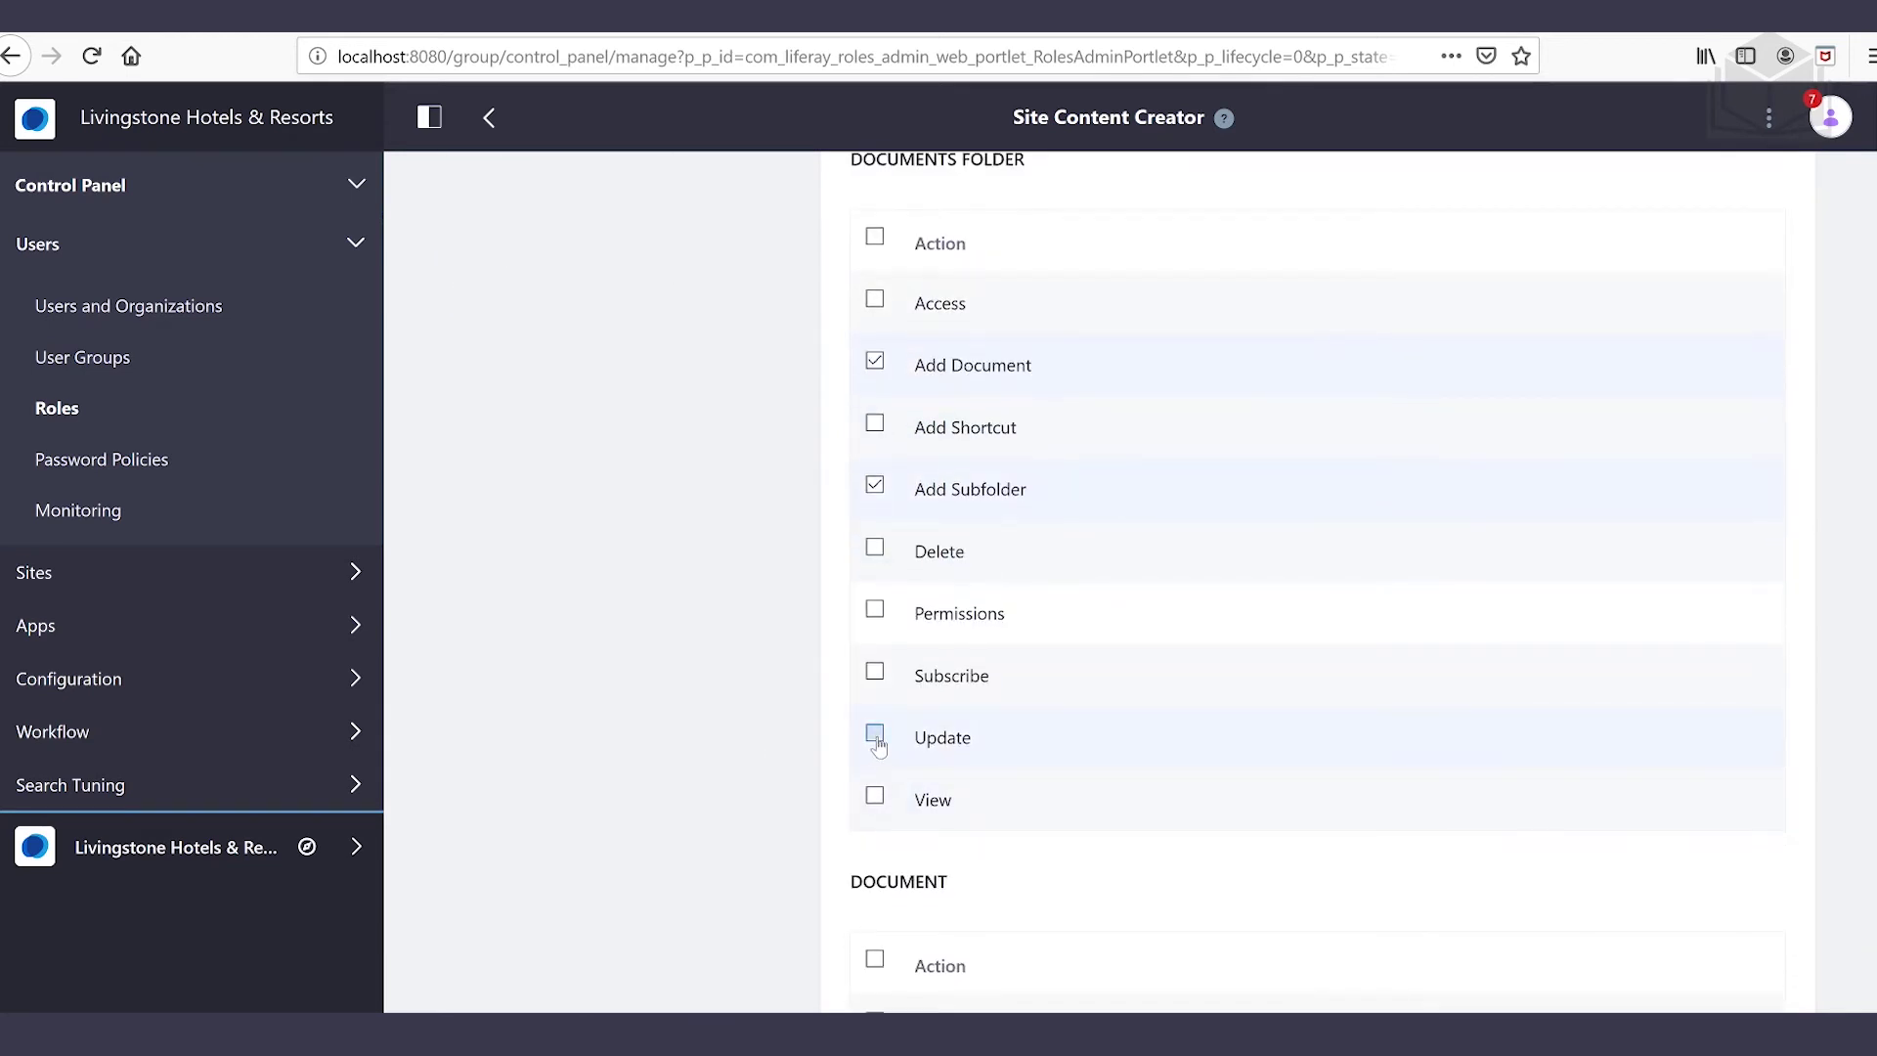
pyautogui.click(876, 802)
# Grant Update and View on Documents and save the role's permissions
pyautogui.scroll(-2, 1132, 811)
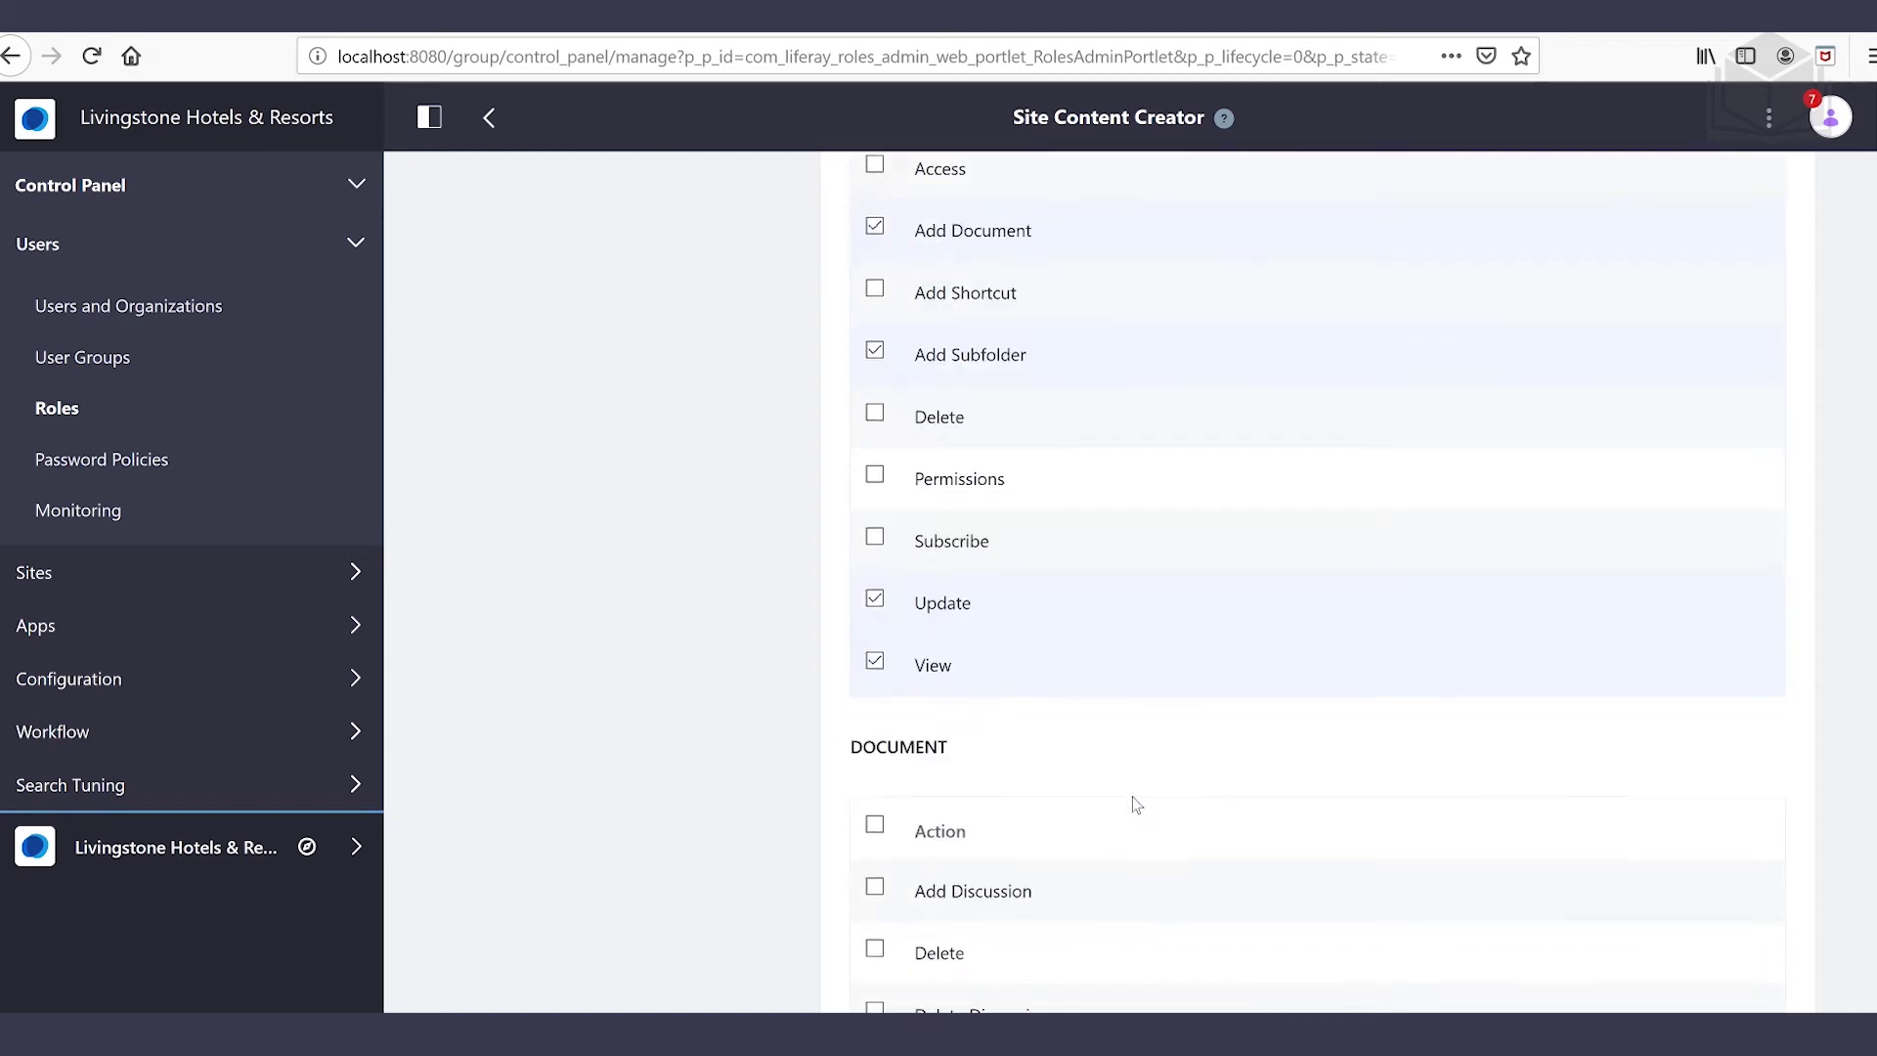
pyautogui.scroll(-1, 1136, 801)
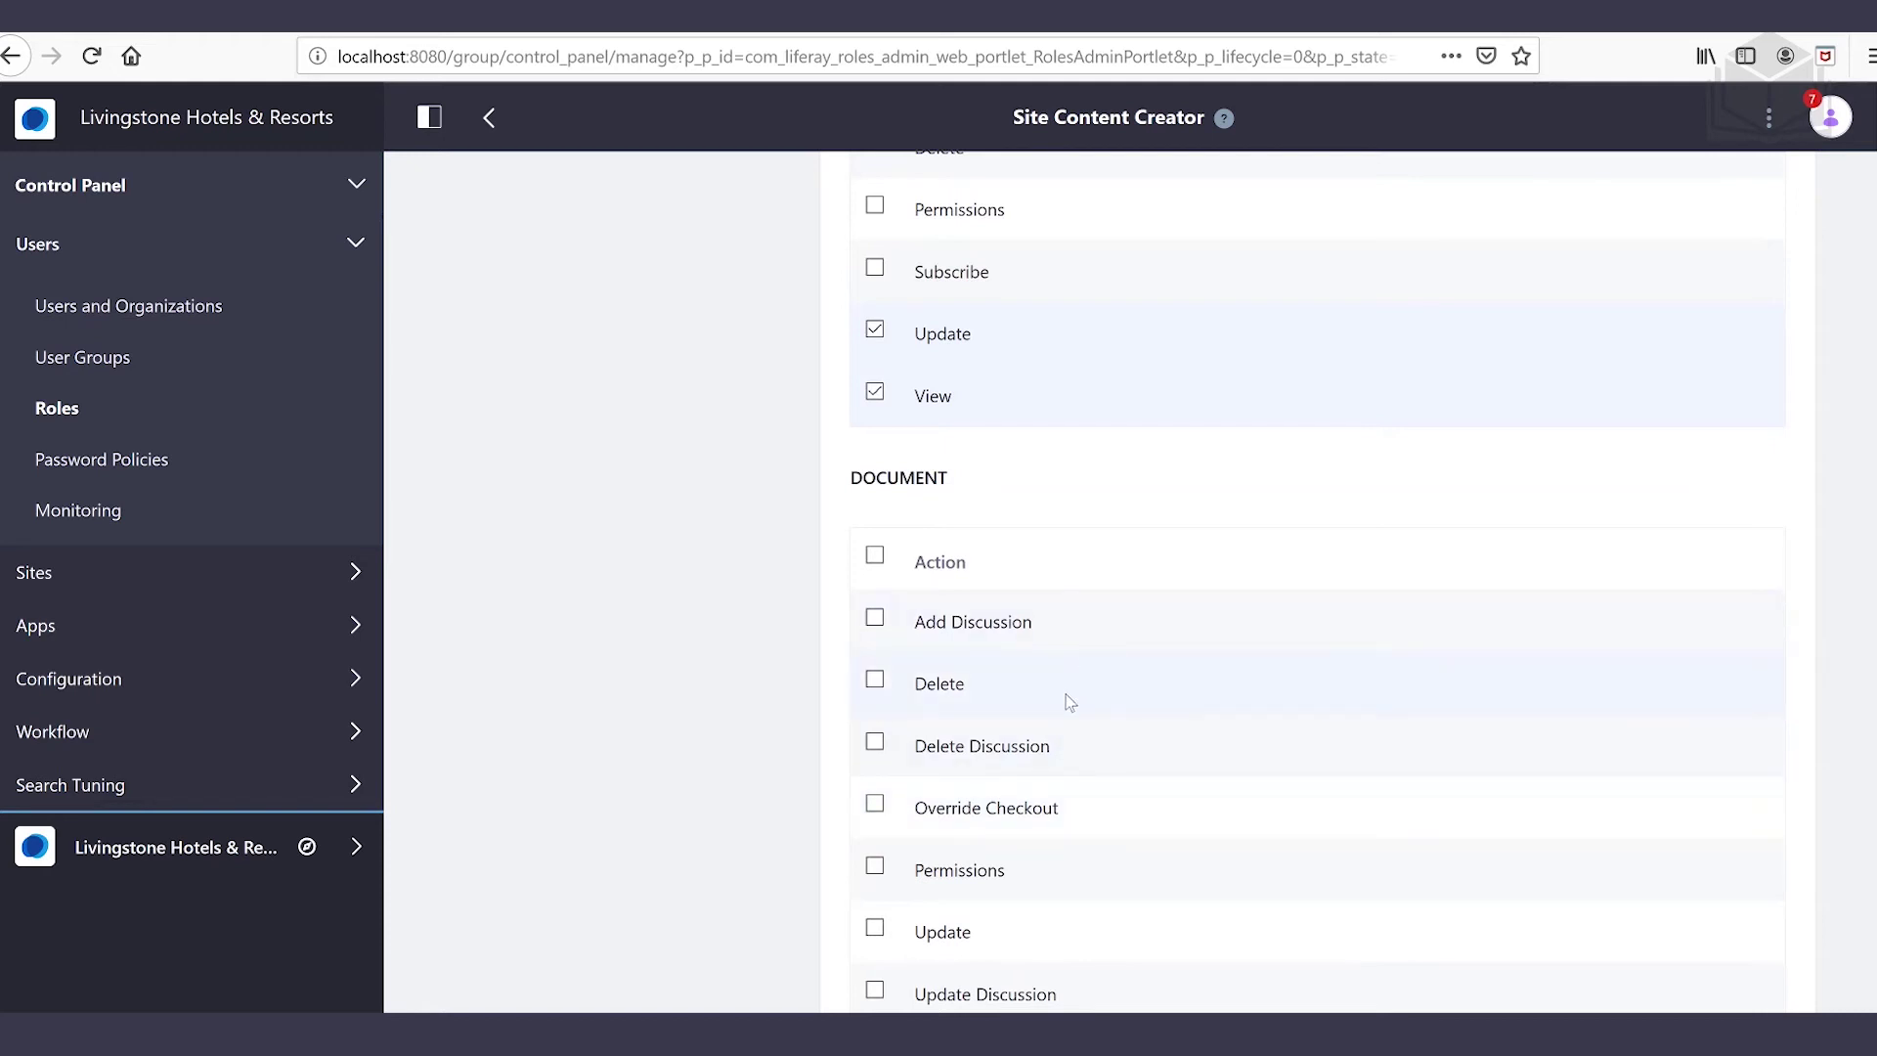
pyautogui.scroll(-1, 1069, 702)
pyautogui.click(874, 794)
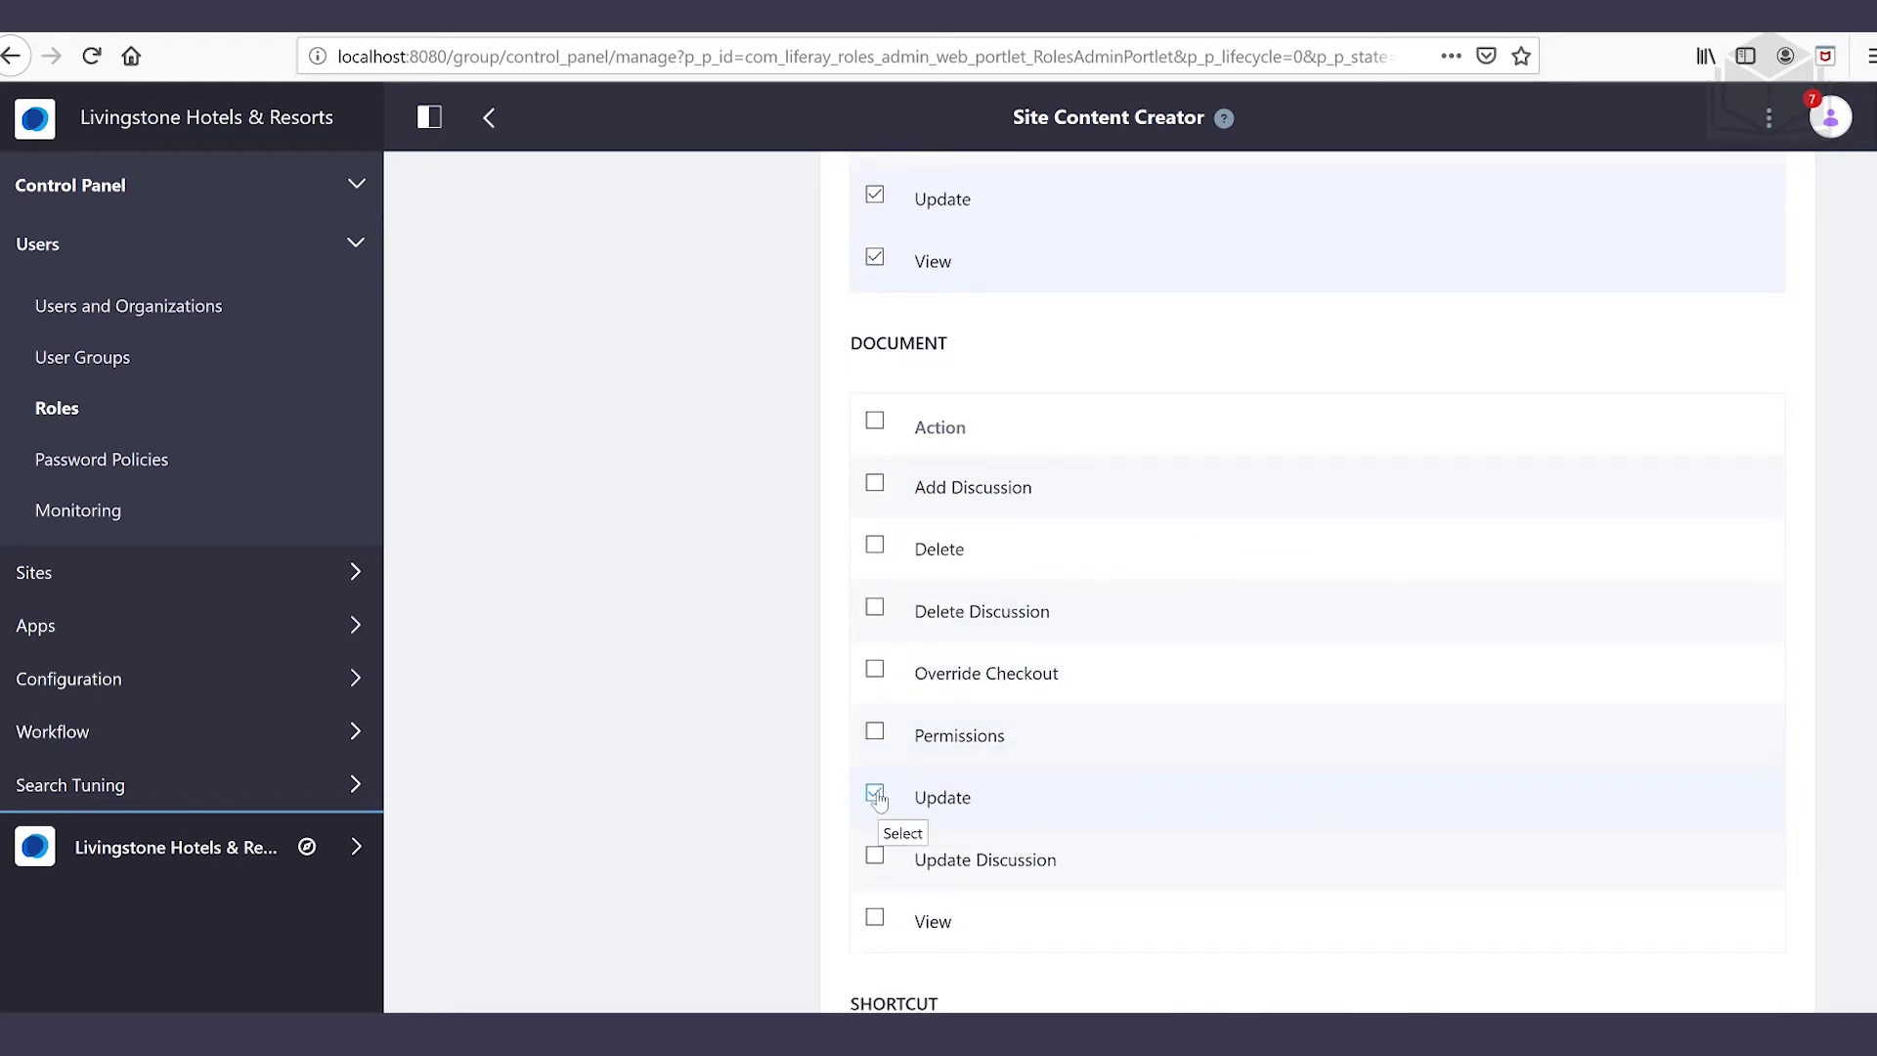
pyautogui.click(875, 919)
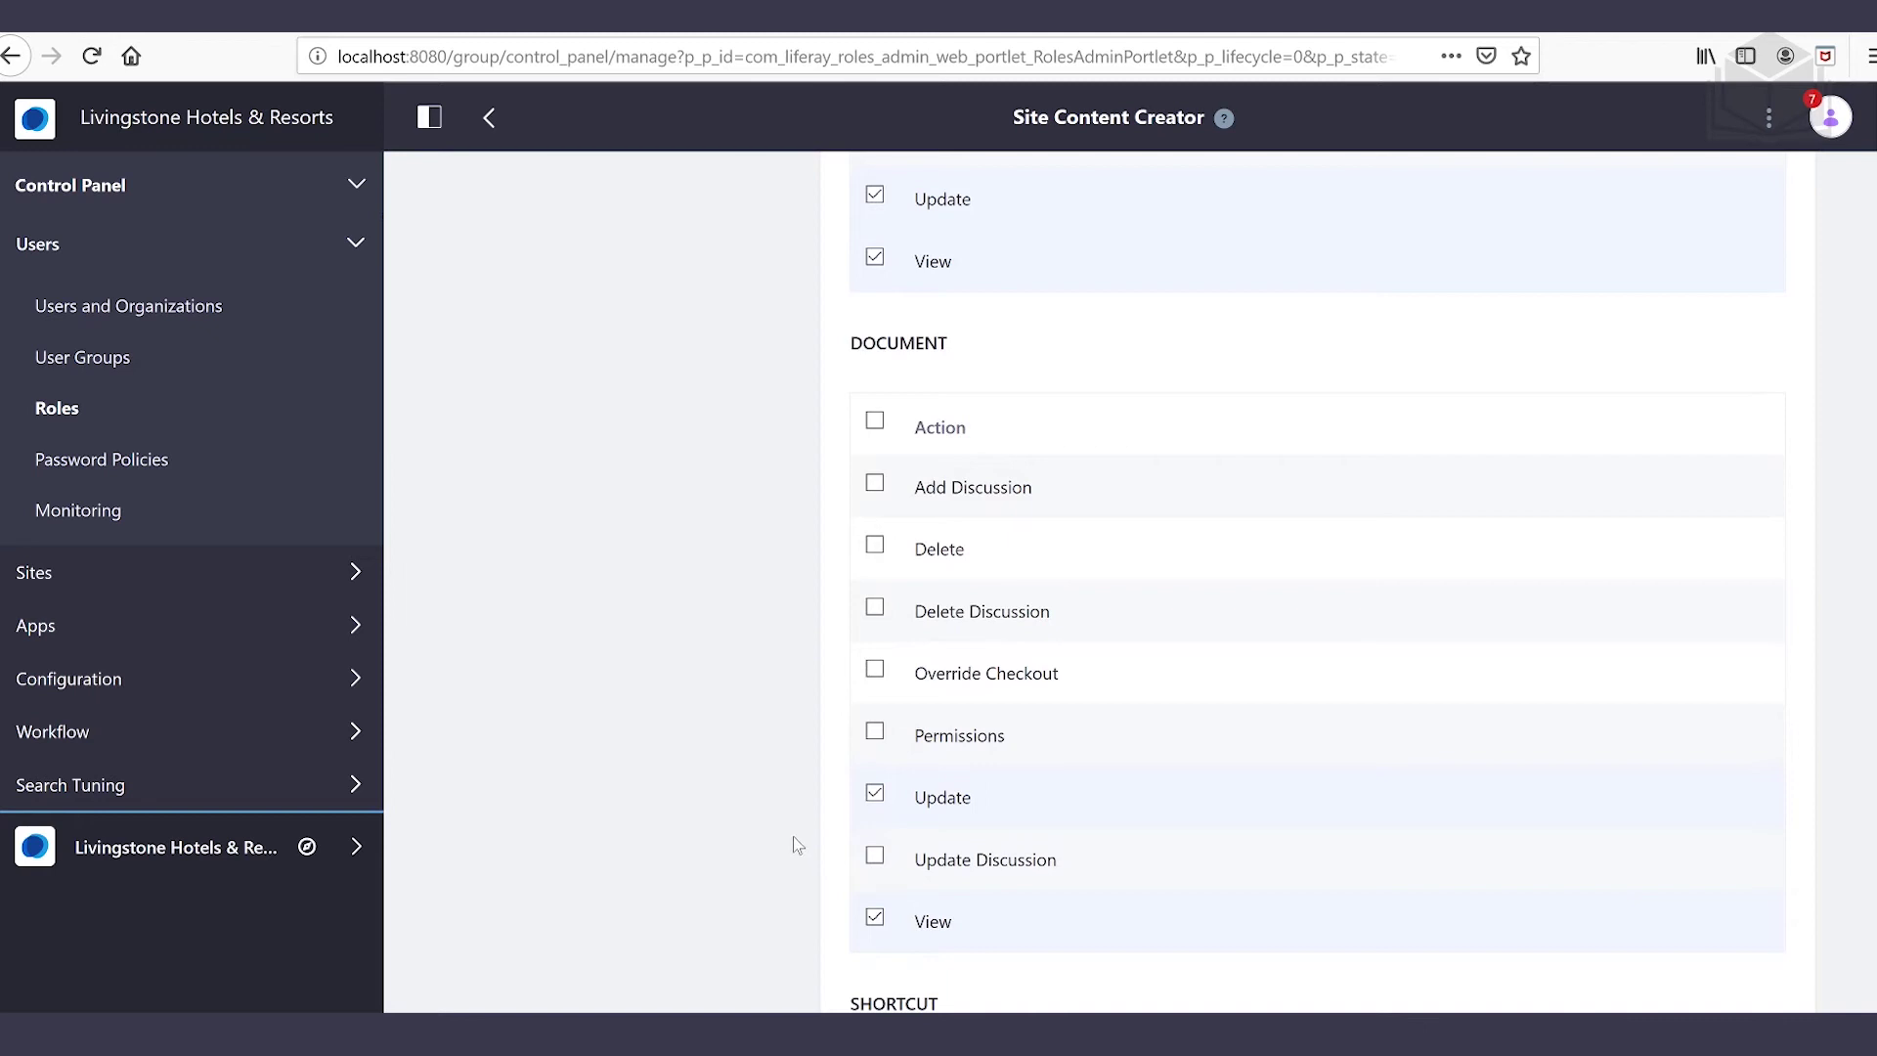
pyautogui.scroll(-10, 783, 801)
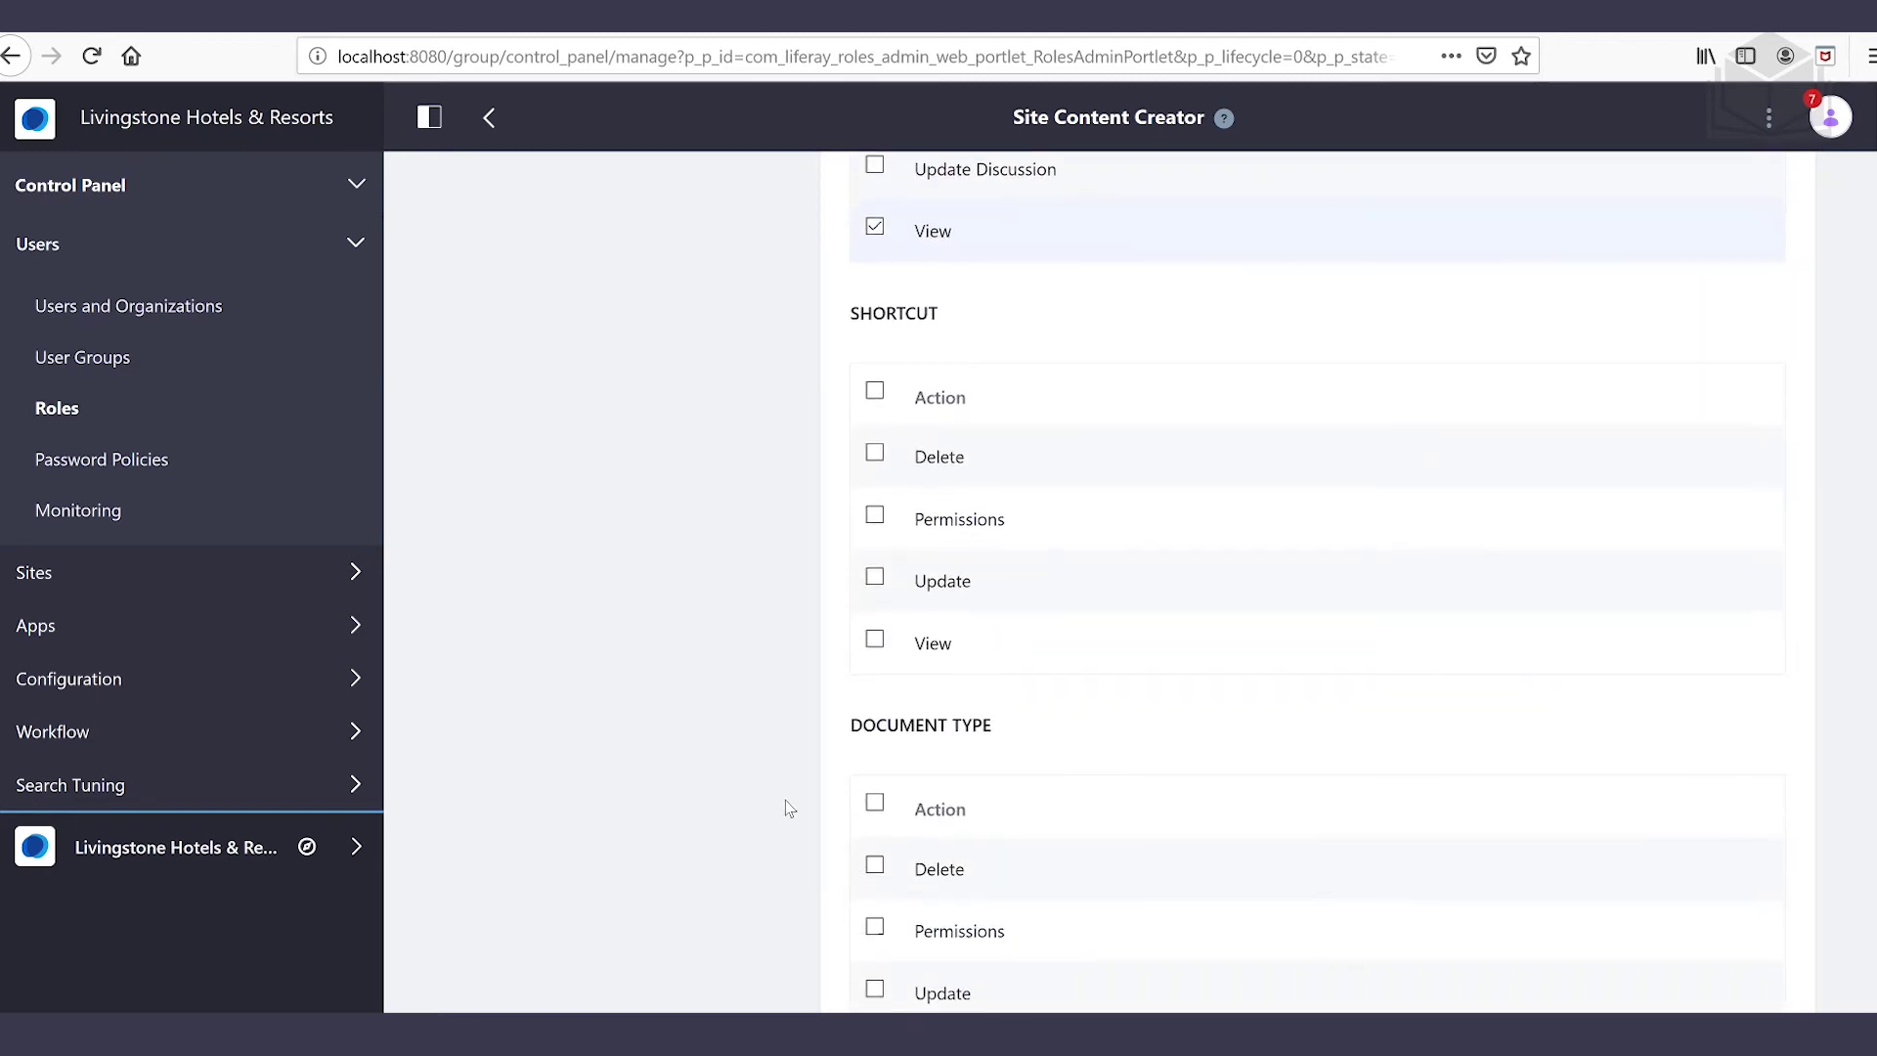
pyautogui.scroll(-5, 783, 798)
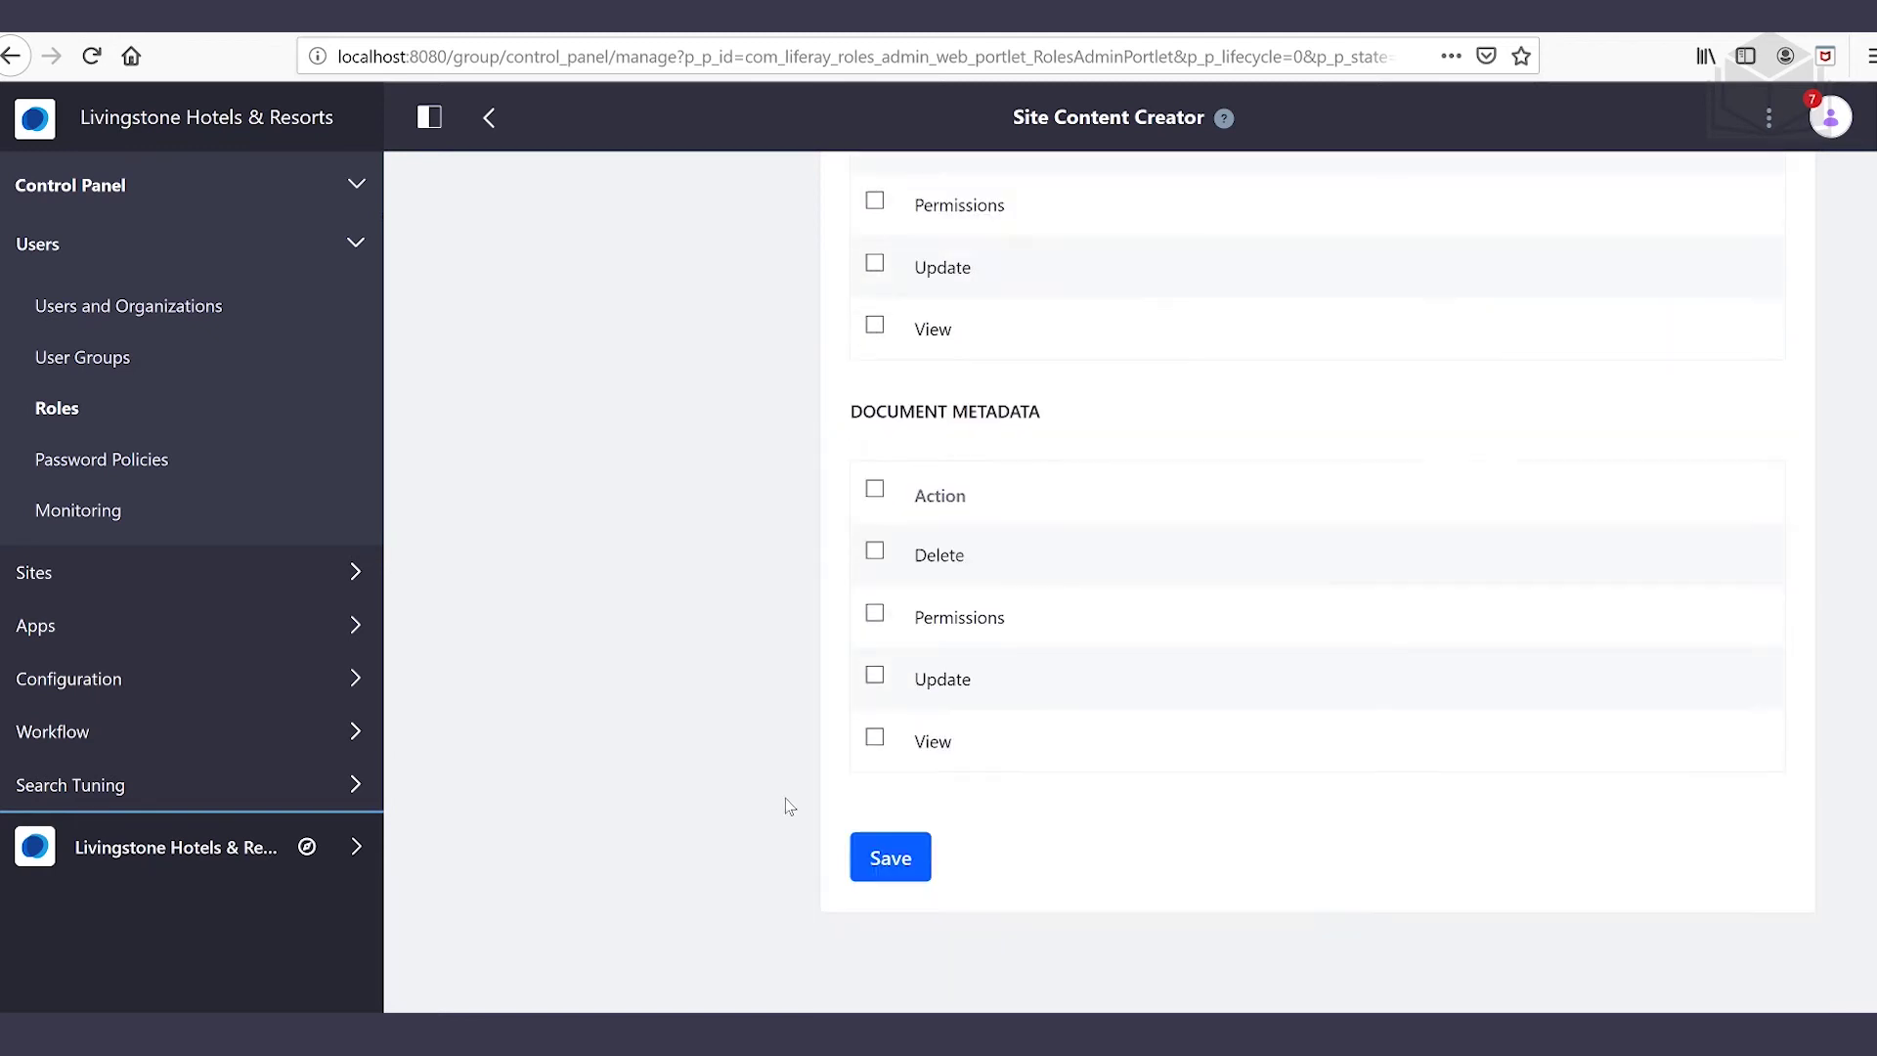
pyautogui.click(889, 856)
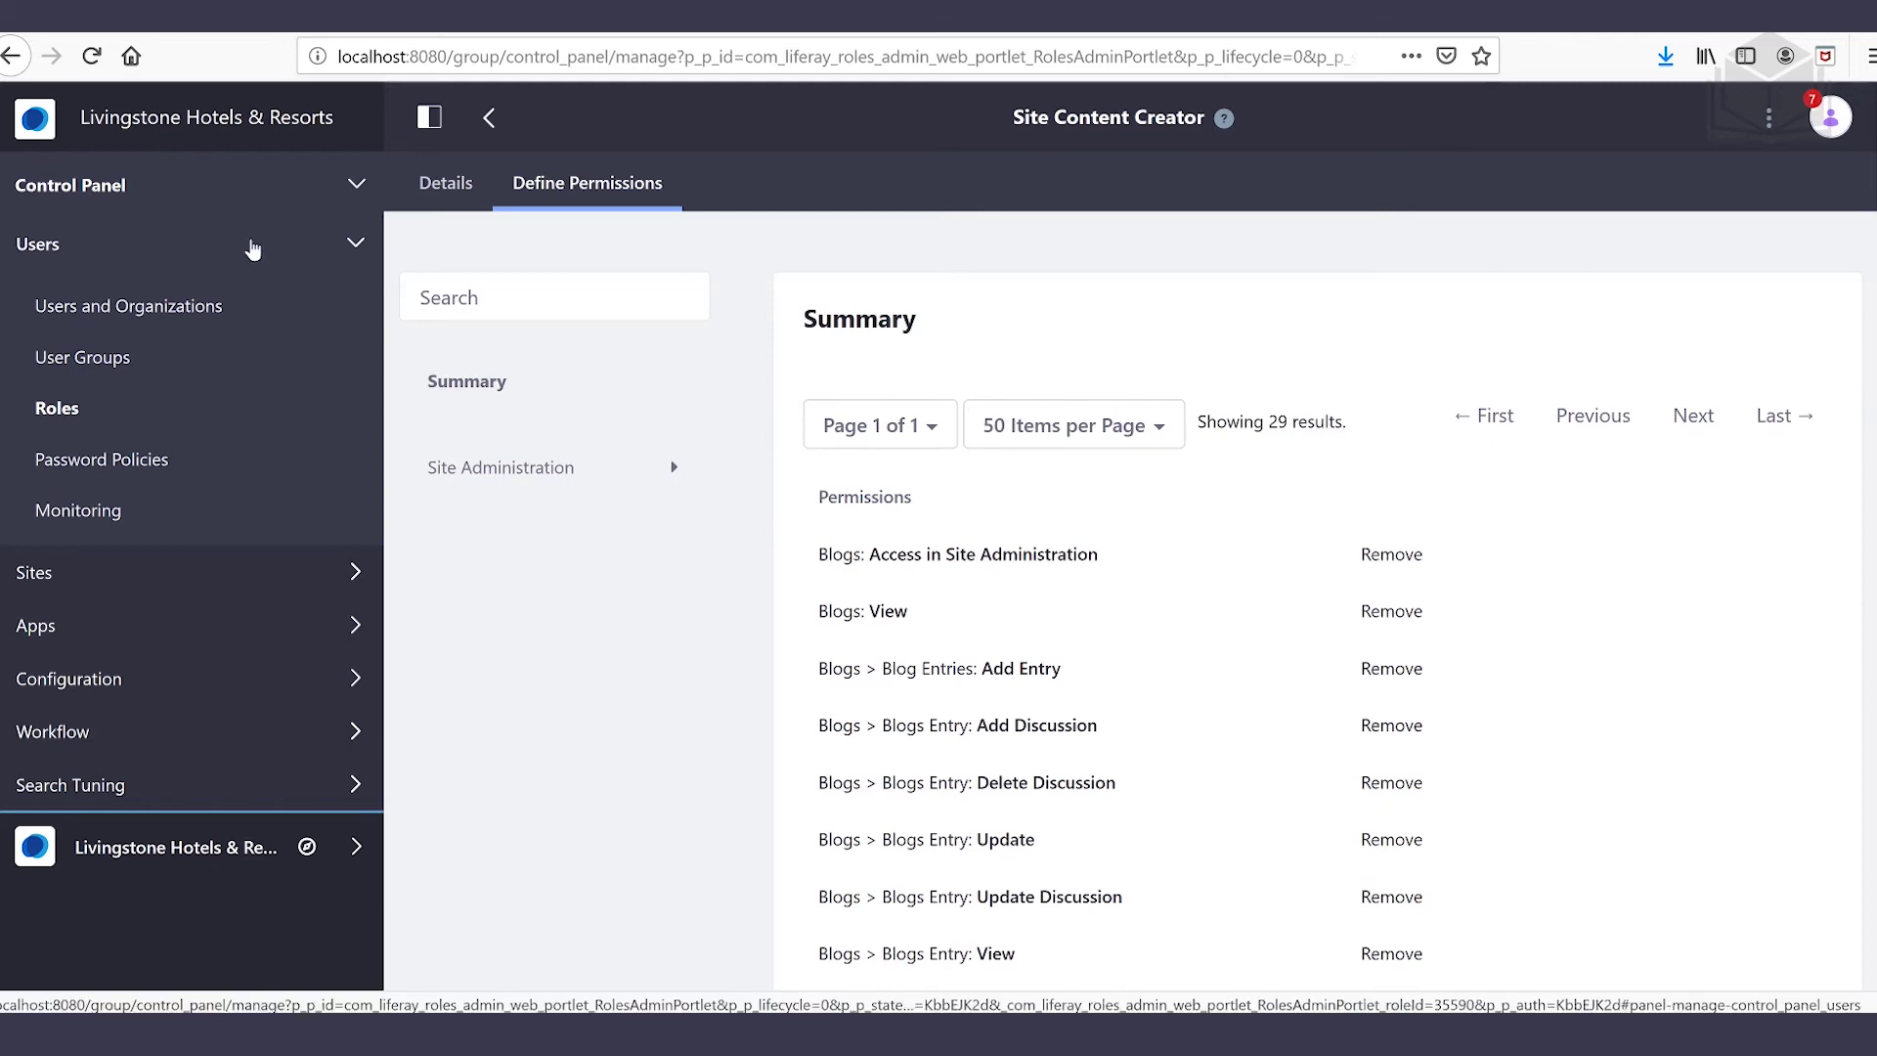
# Start a new user in Users and Organizations and enter the user's screen name and e-mail address
pyautogui.click(195, 306)
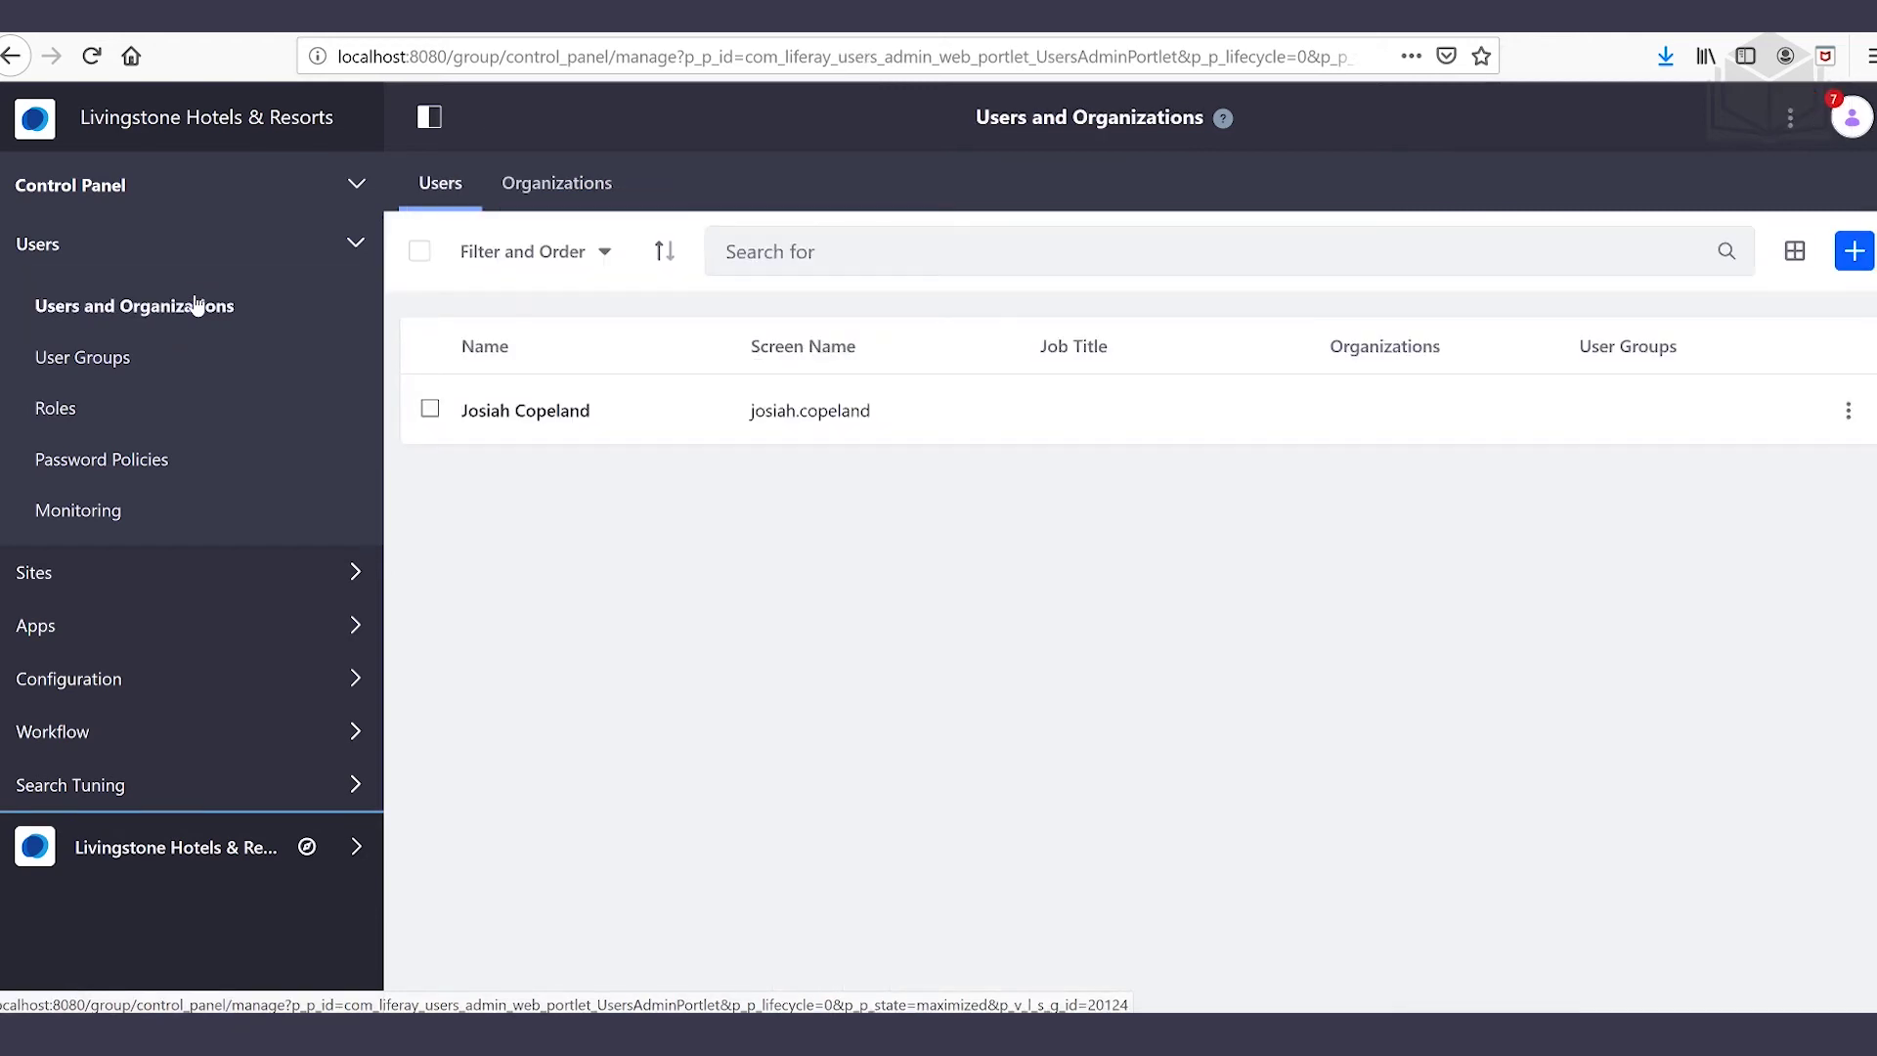
pyautogui.click(1854, 252)
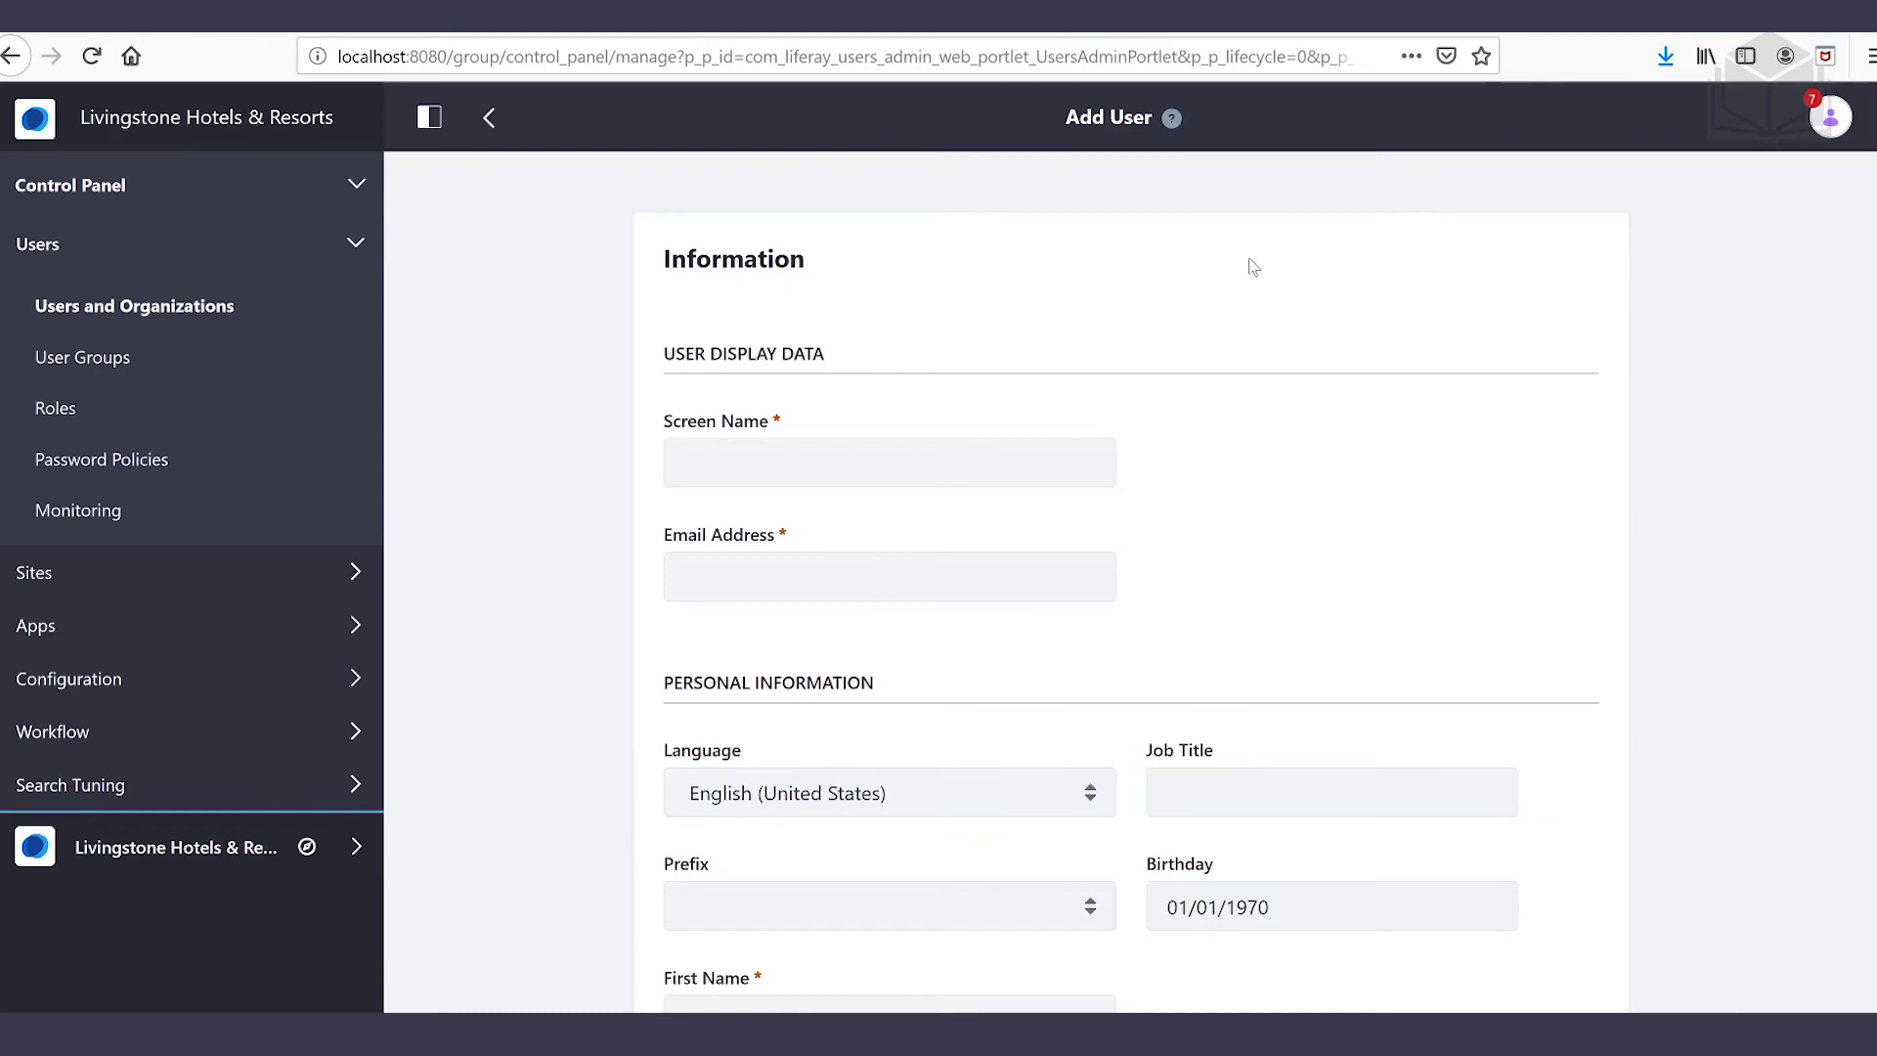
pyautogui.click(890, 462)
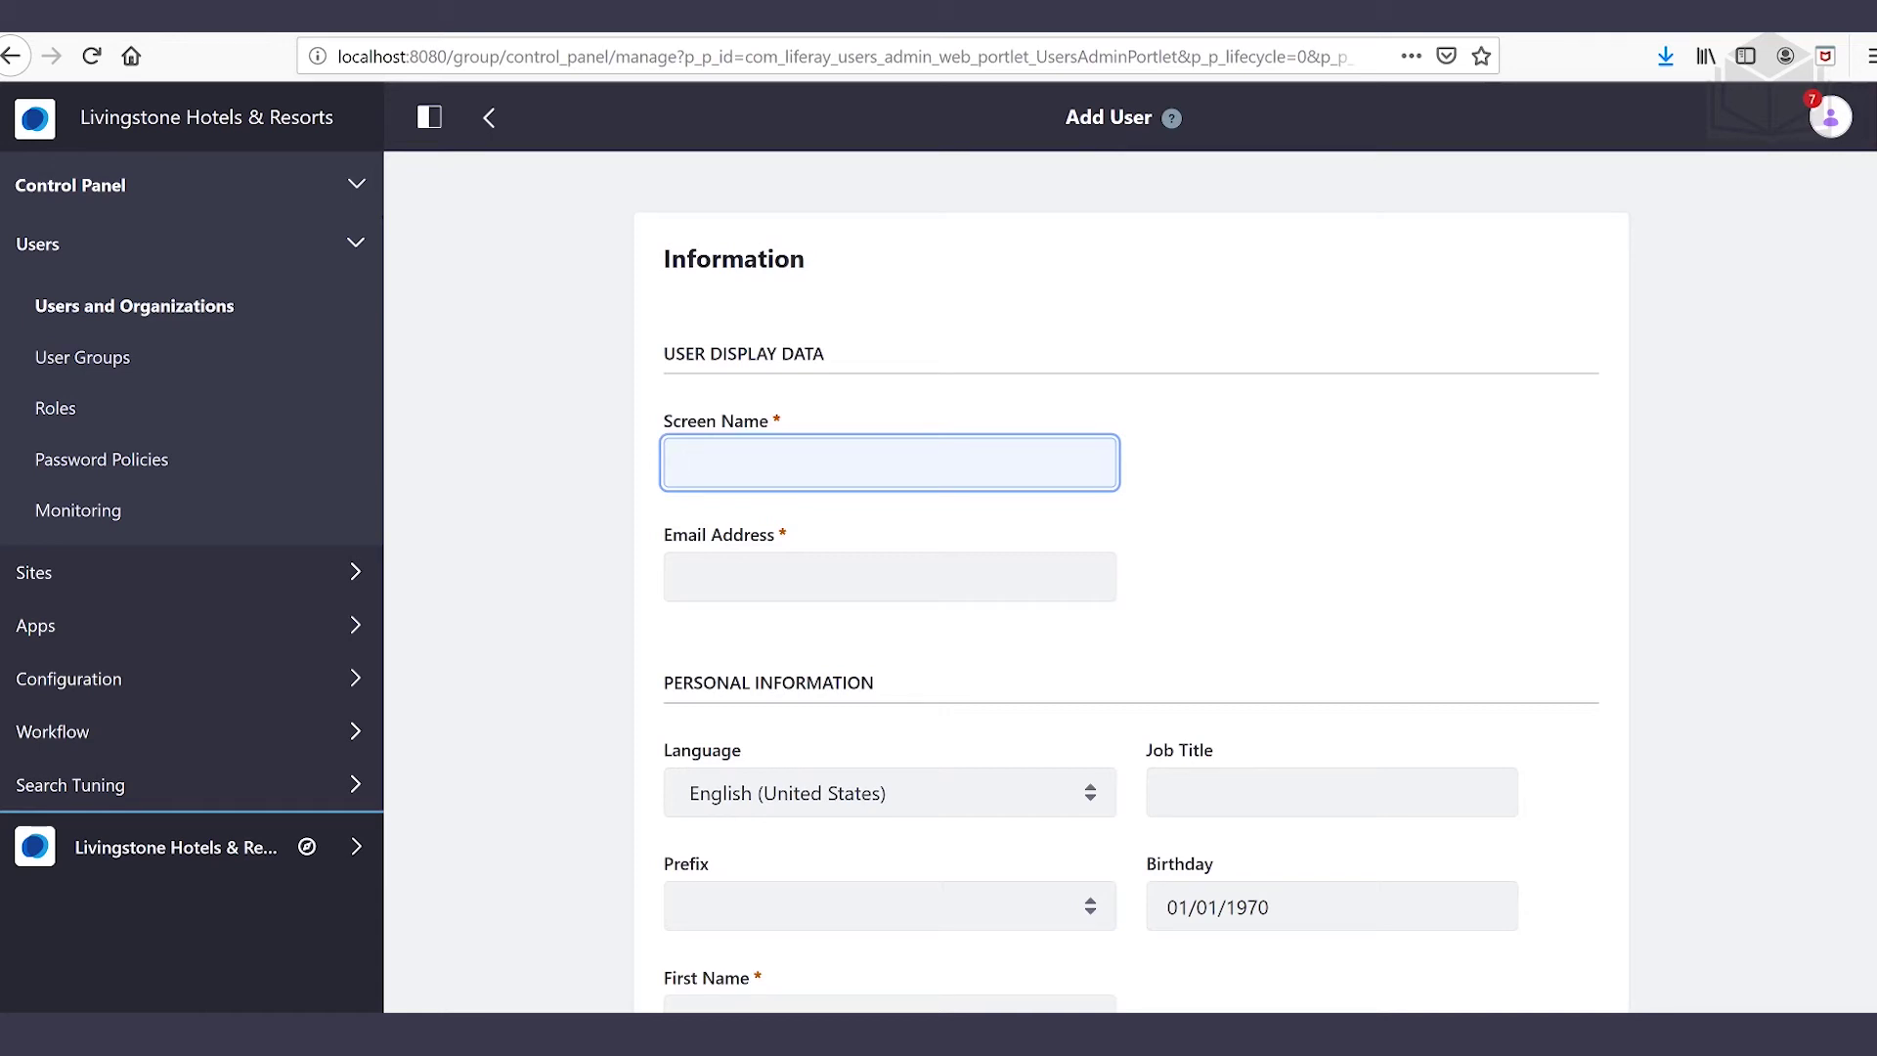
pyautogui.click(889, 576)
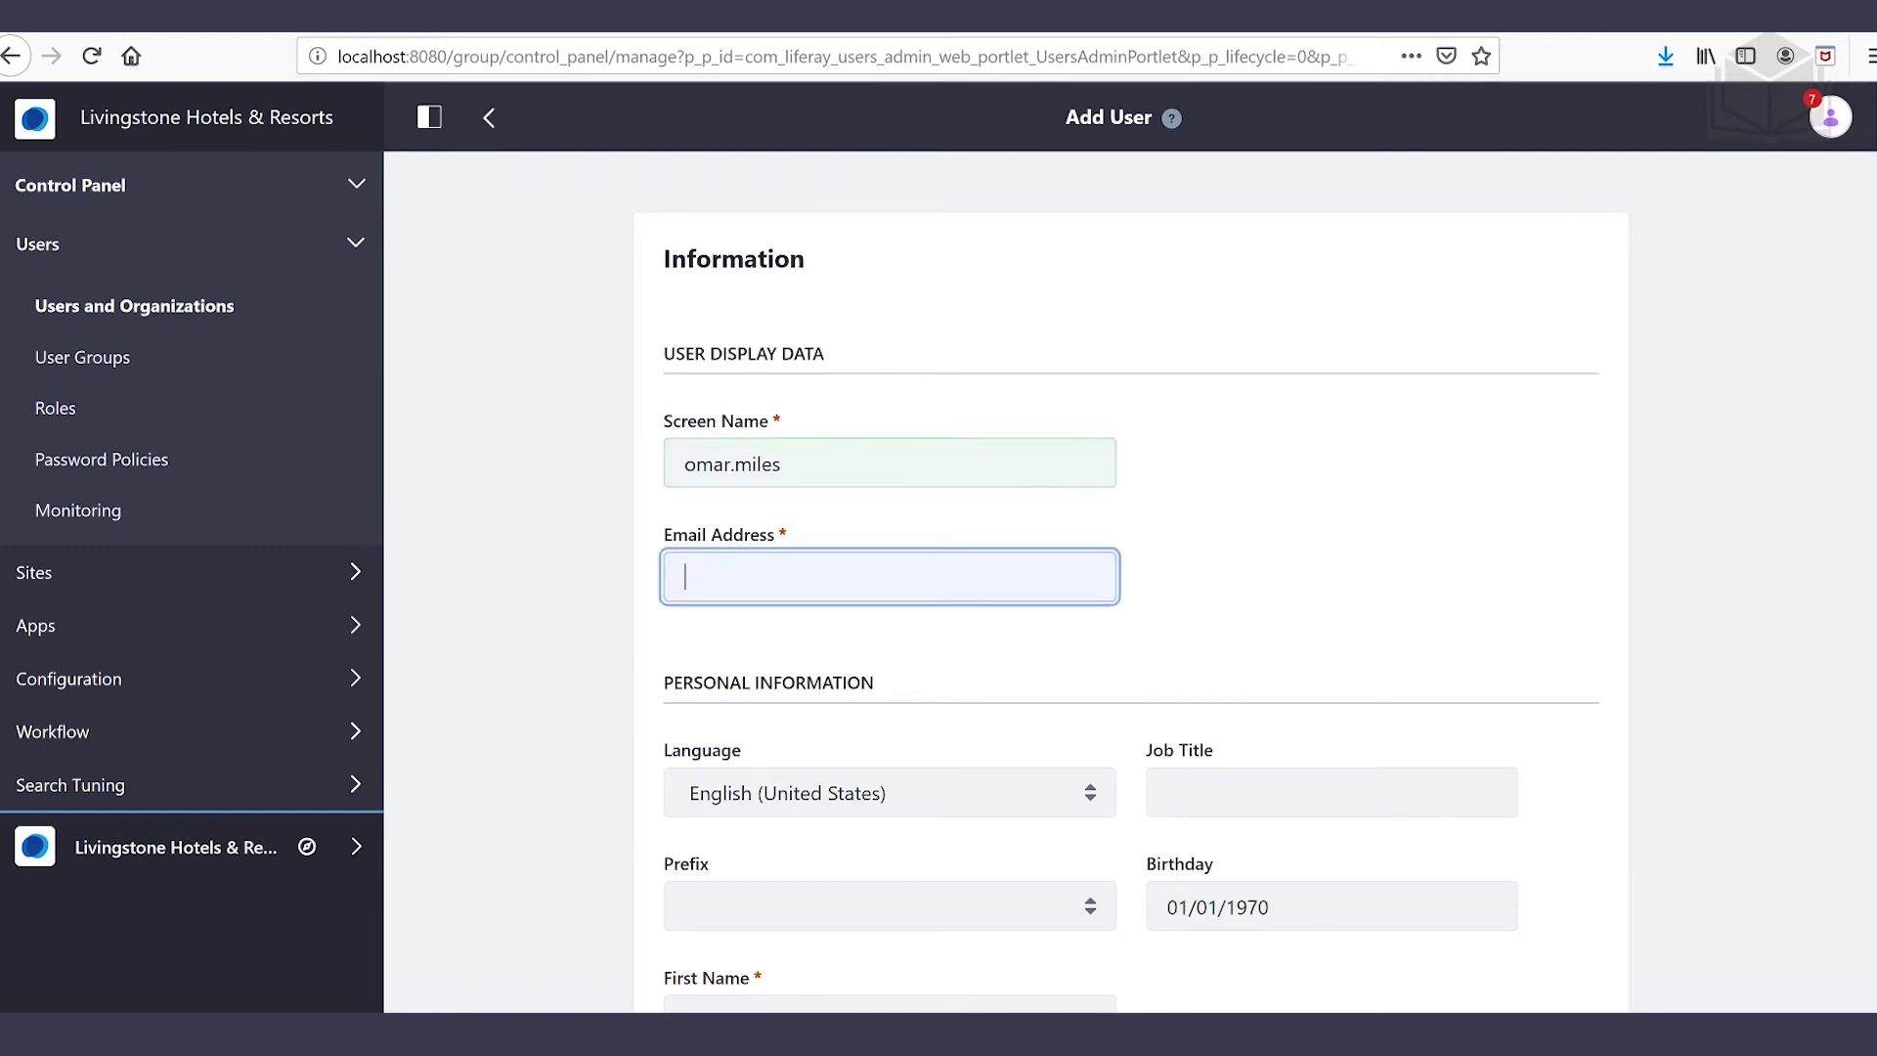
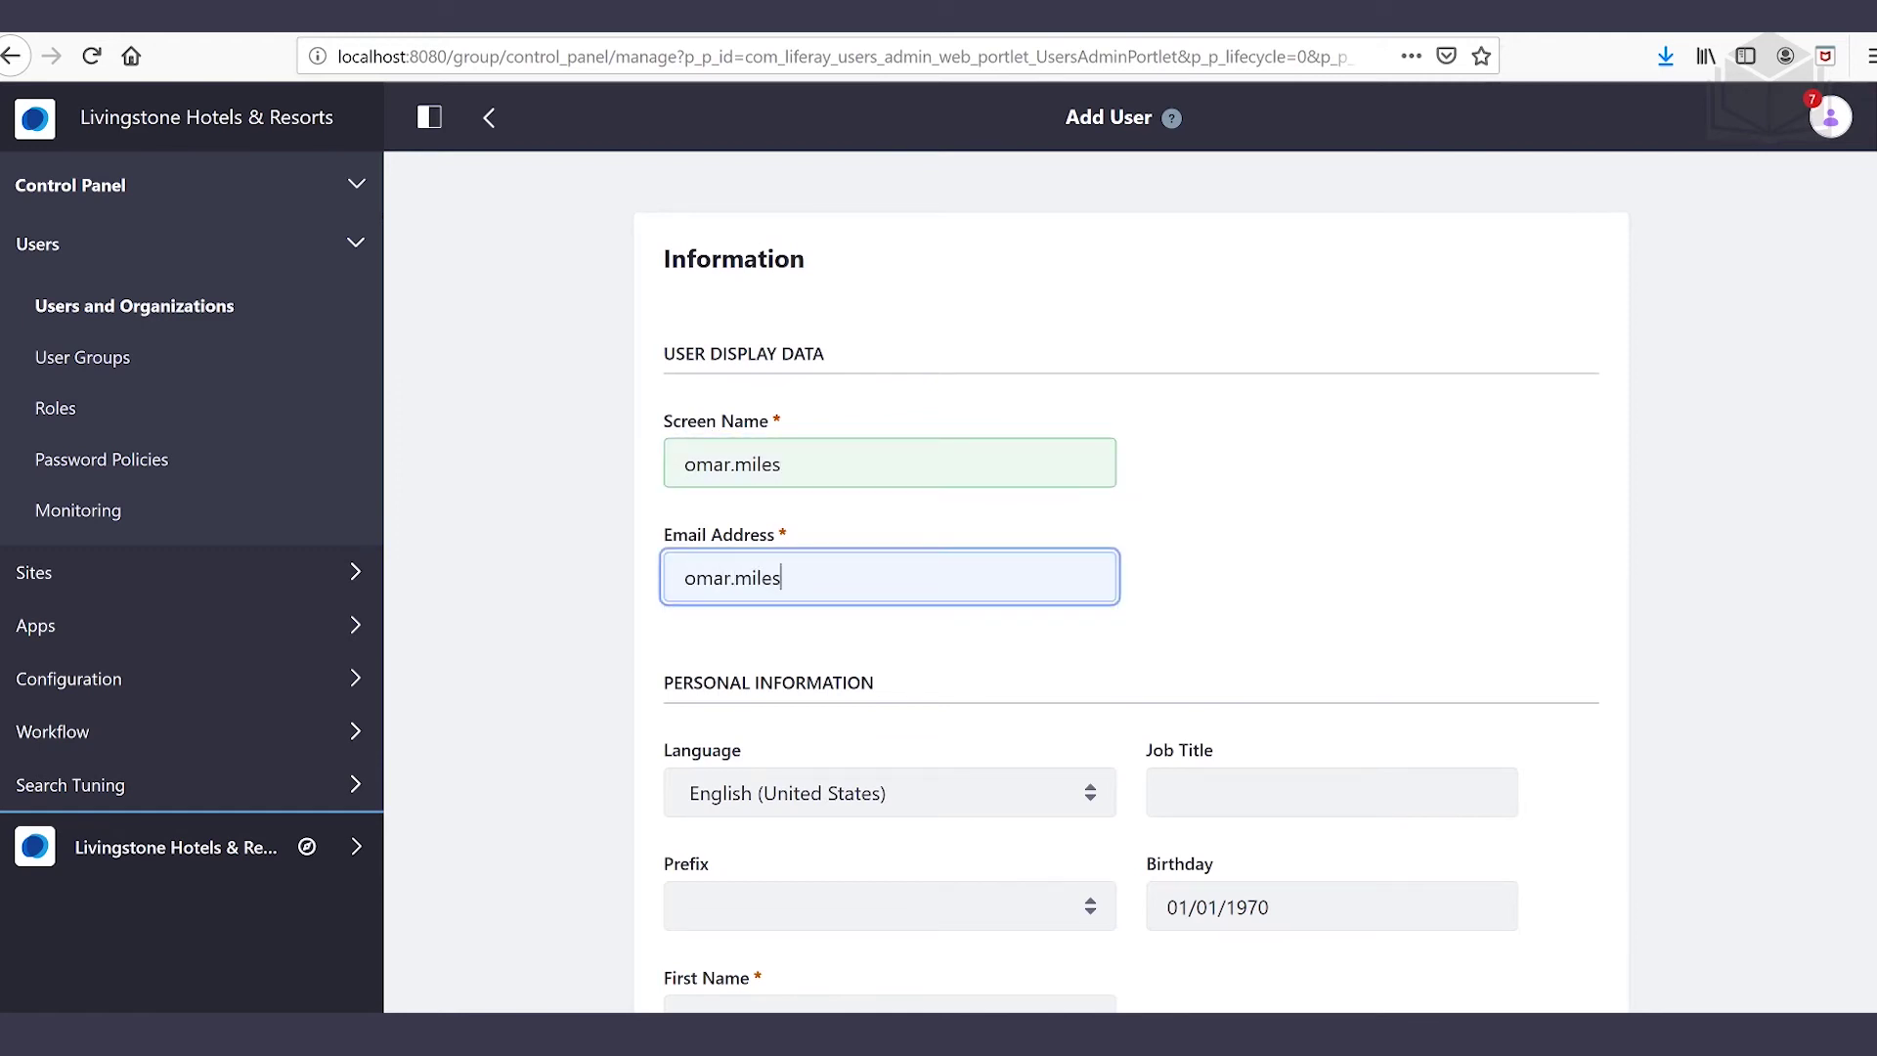
# Fill in the user's first and last name and save the account
pyautogui.scroll(-2, 1369, 515)
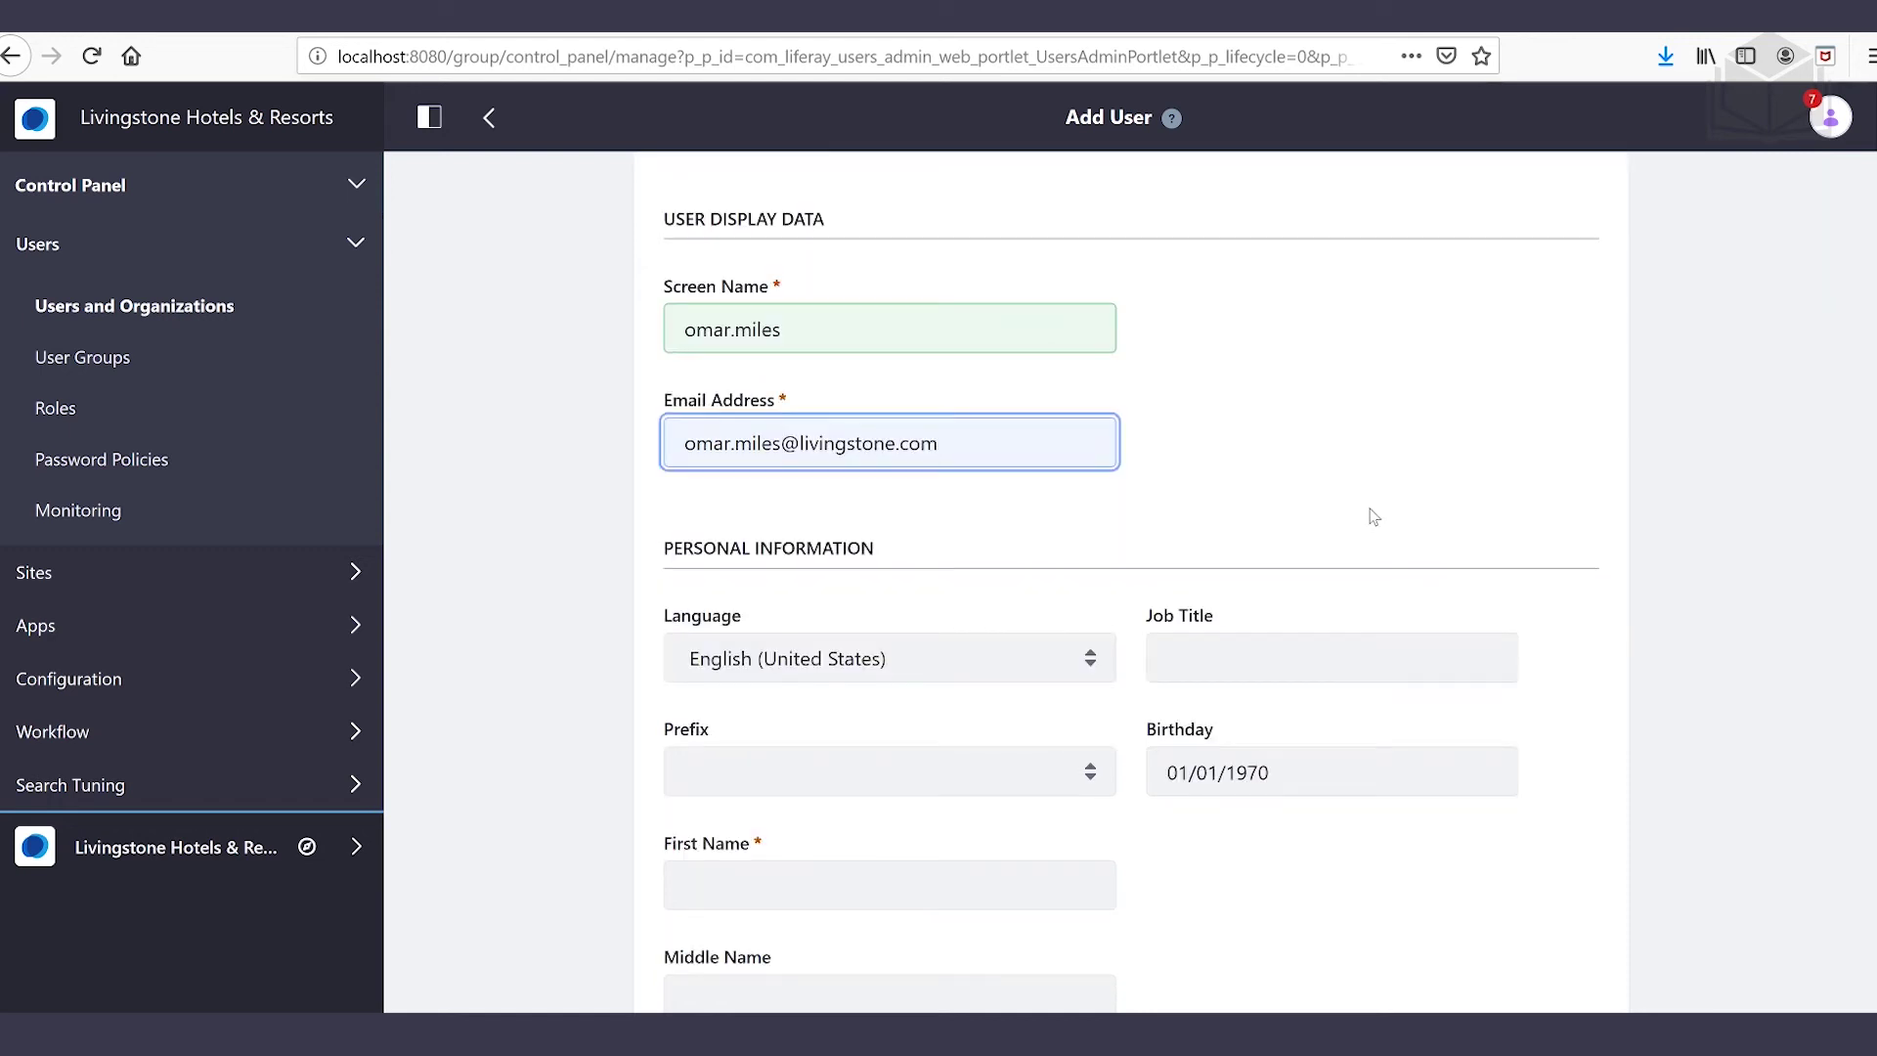
pyautogui.scroll(-3, 1272, 519)
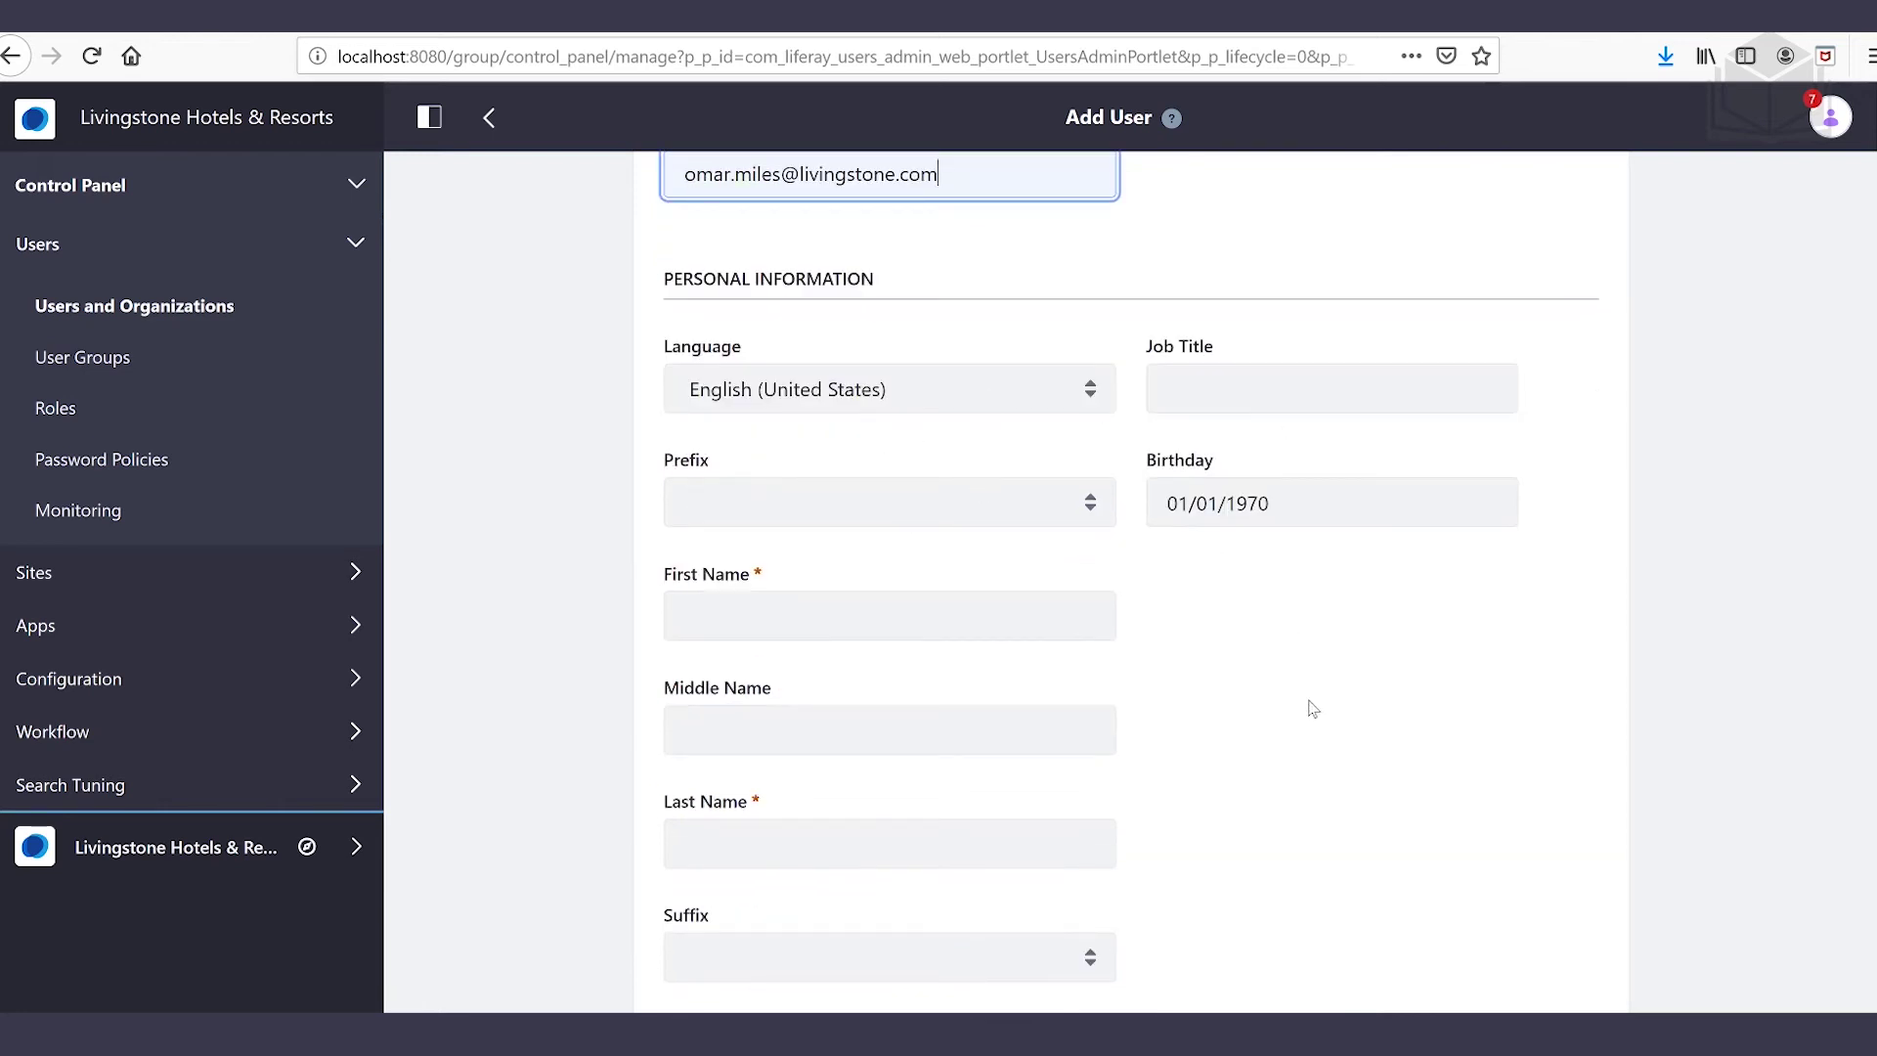
pyautogui.click(889, 616)
pyautogui.press('Tab')
pyautogui.press('Tab')
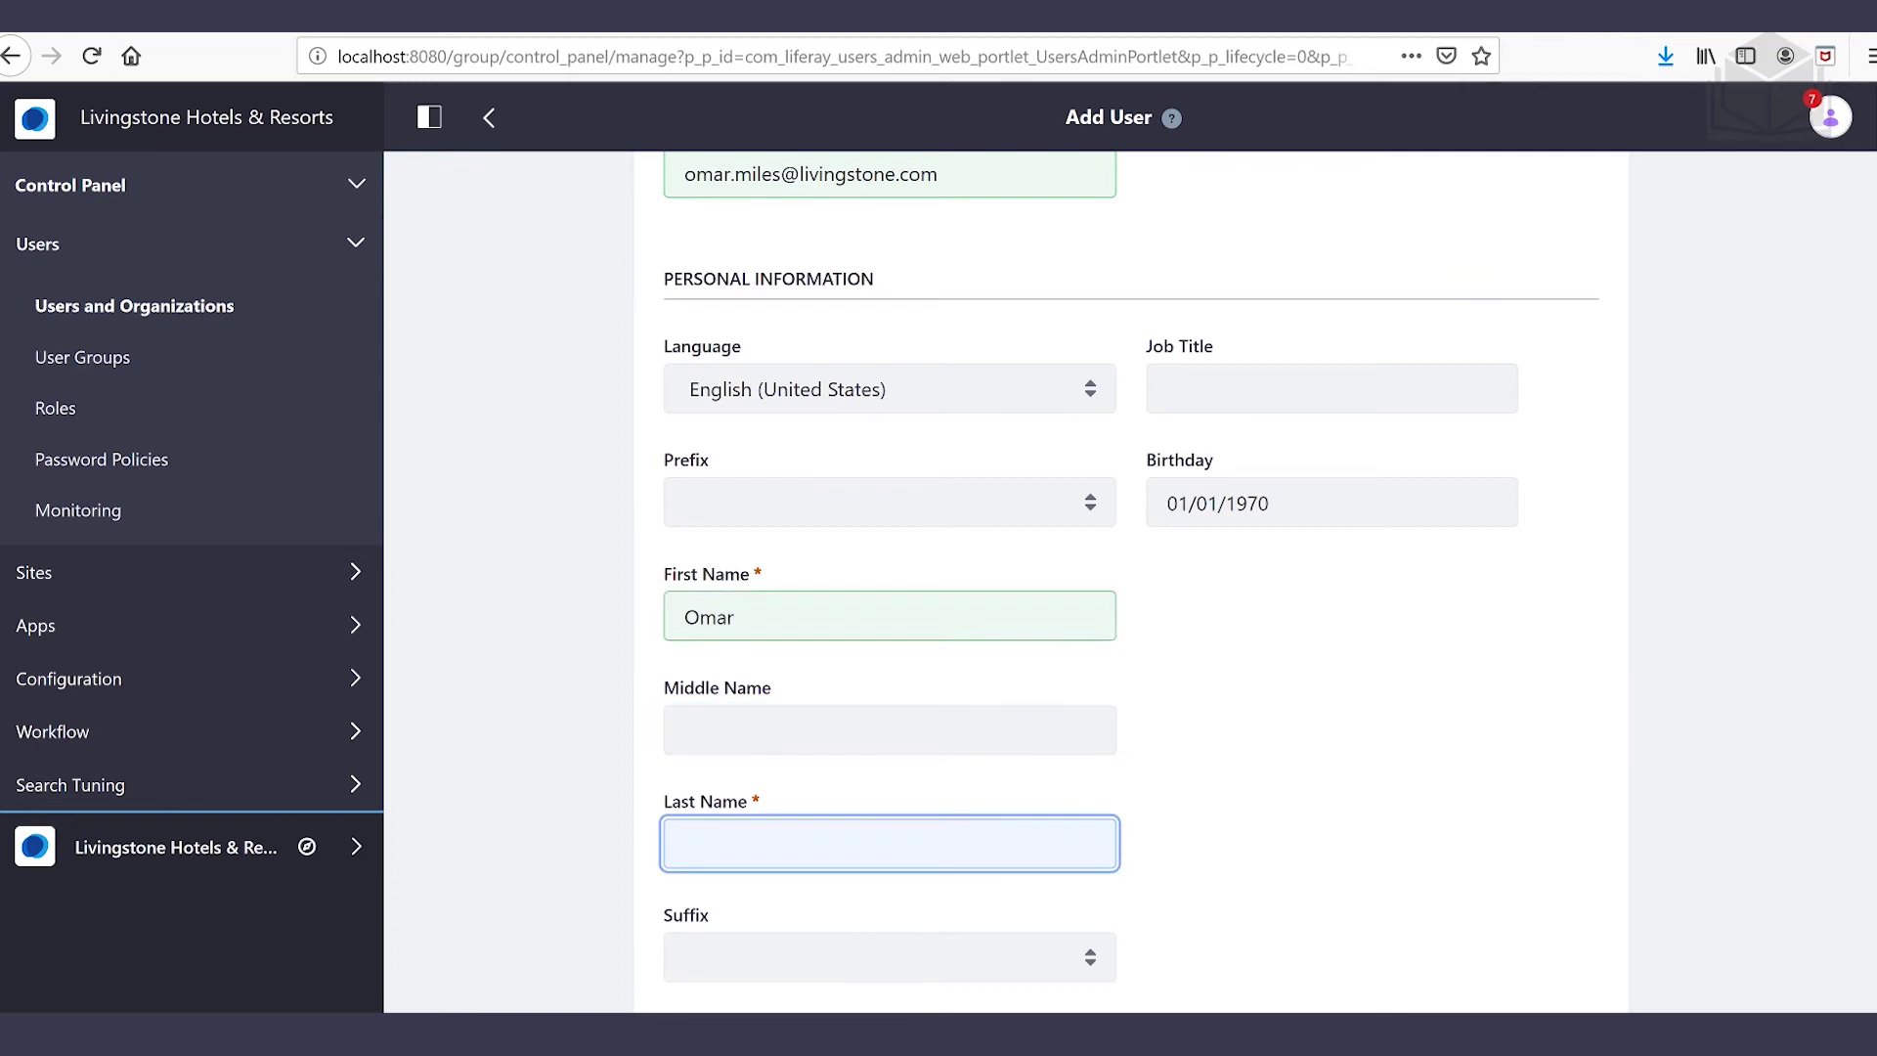
pyautogui.click(1384, 787)
pyautogui.scroll(-3, 1310, 785)
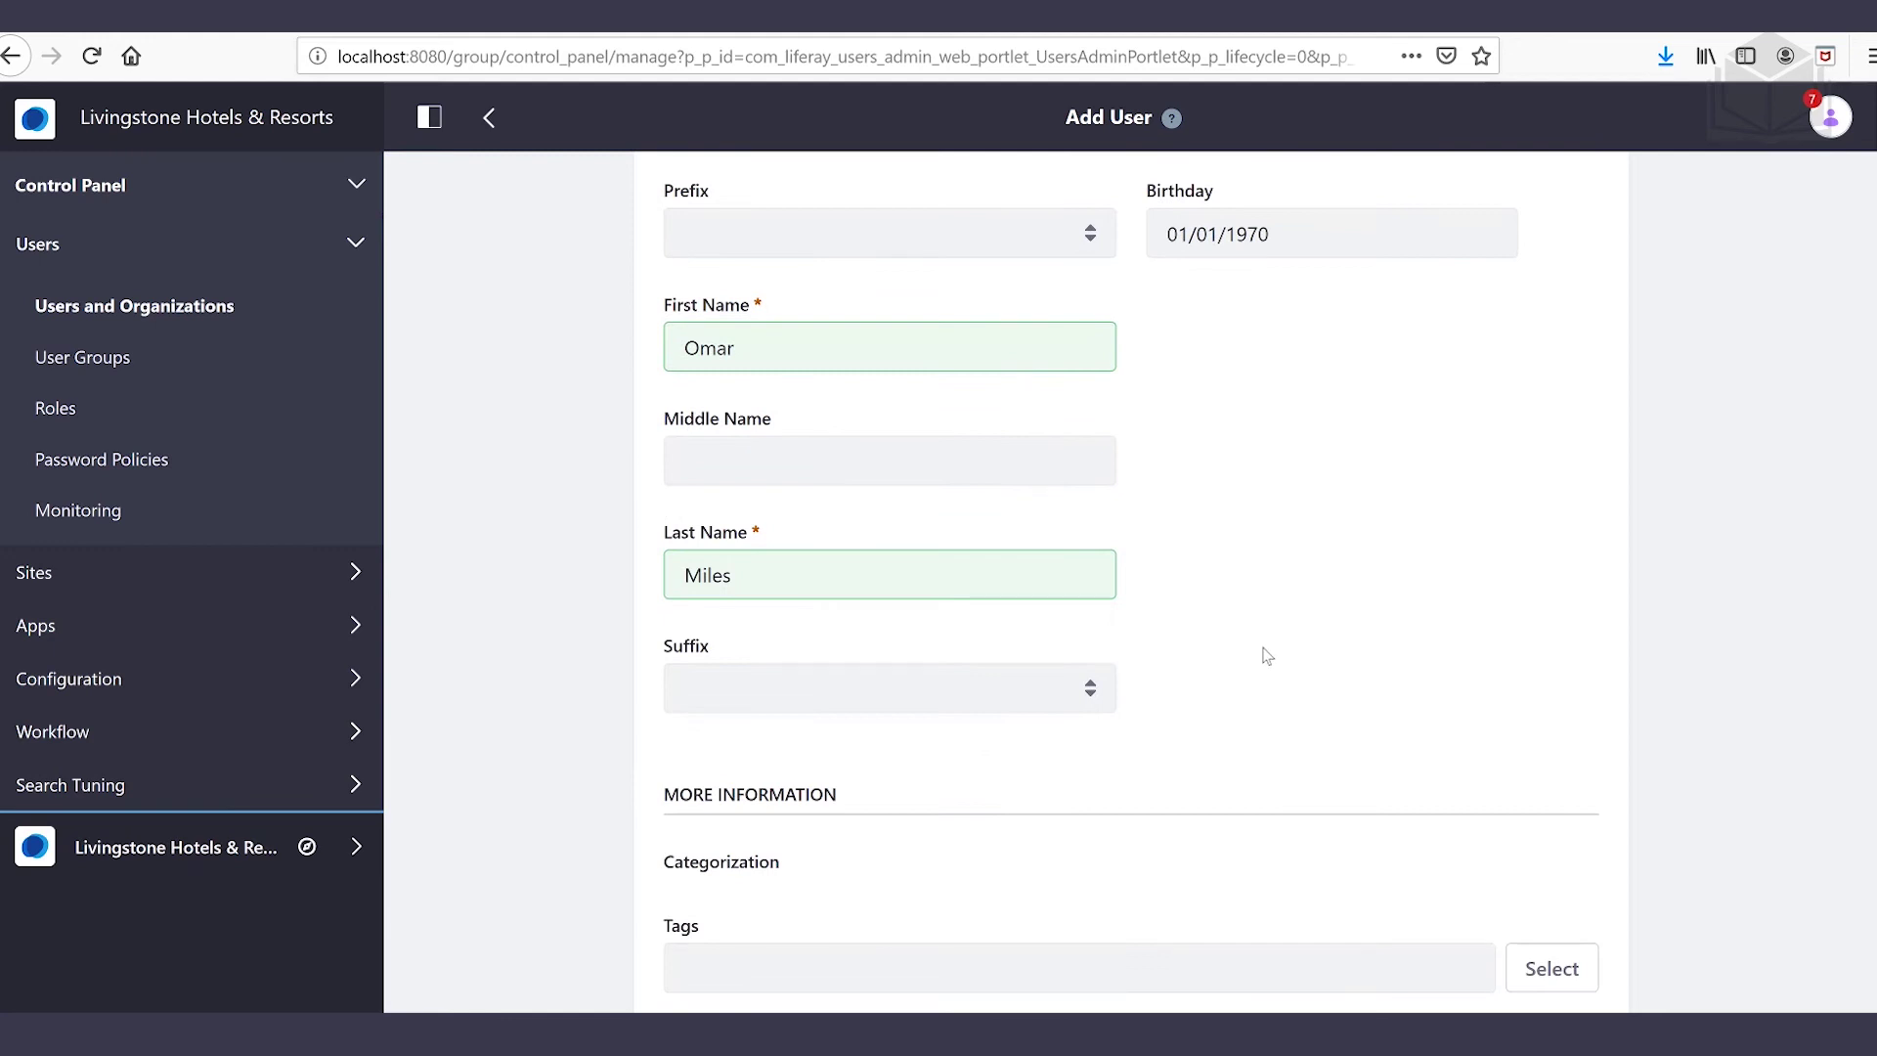
pyautogui.scroll(-5, 1267, 655)
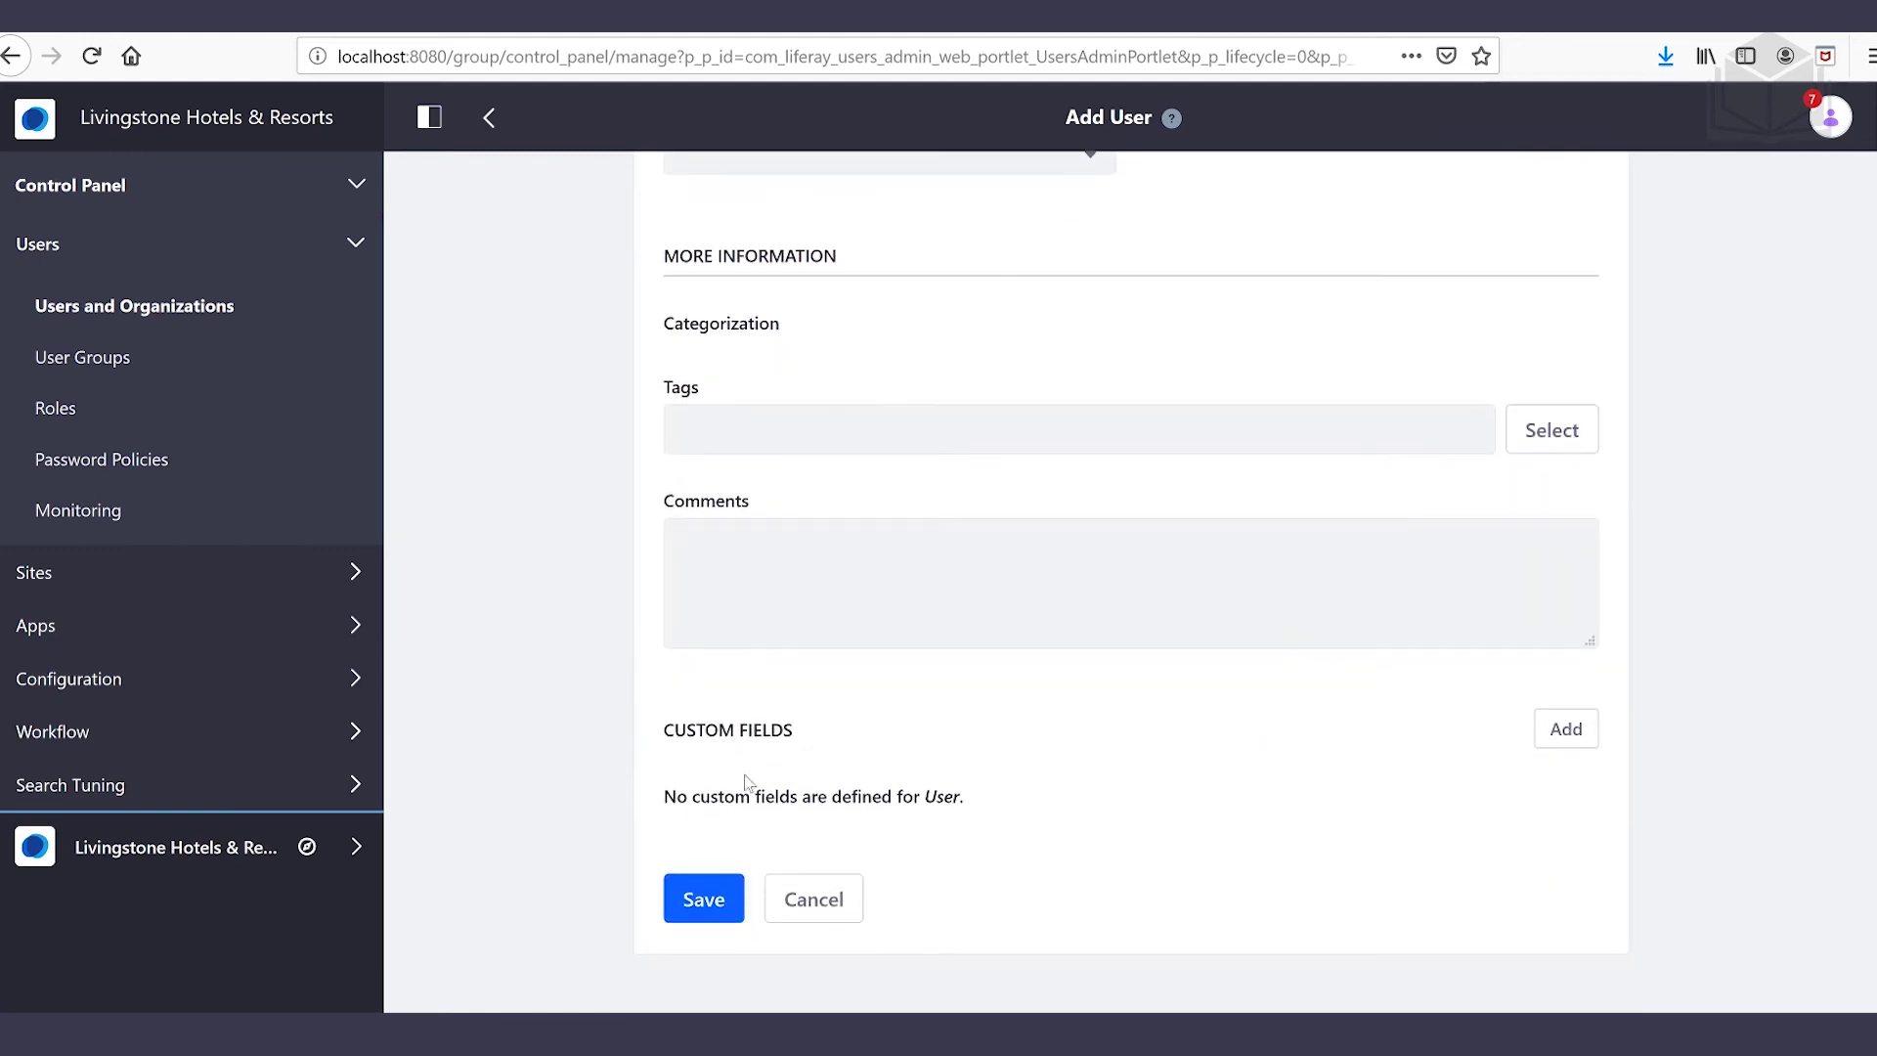
pyautogui.click(719, 906)
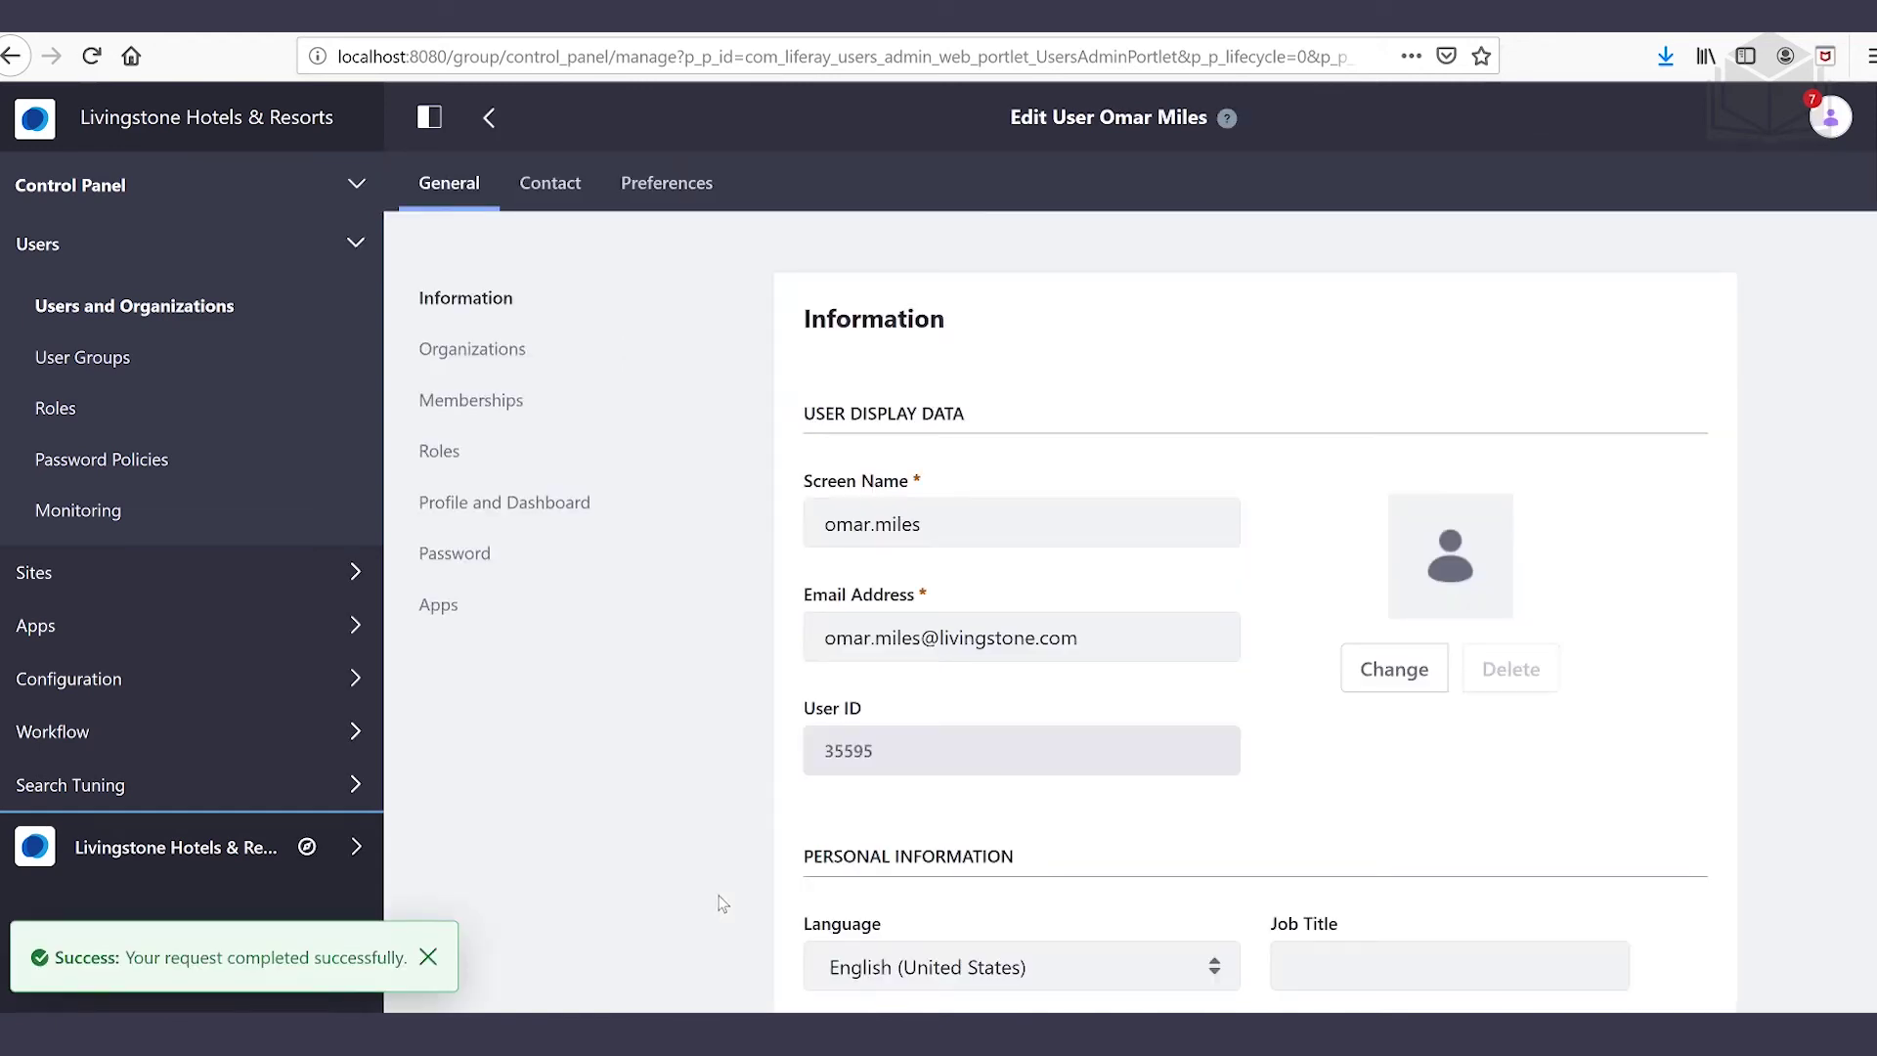
# Add Livingstone Life to the user's site memberships and save
pyautogui.click(491, 405)
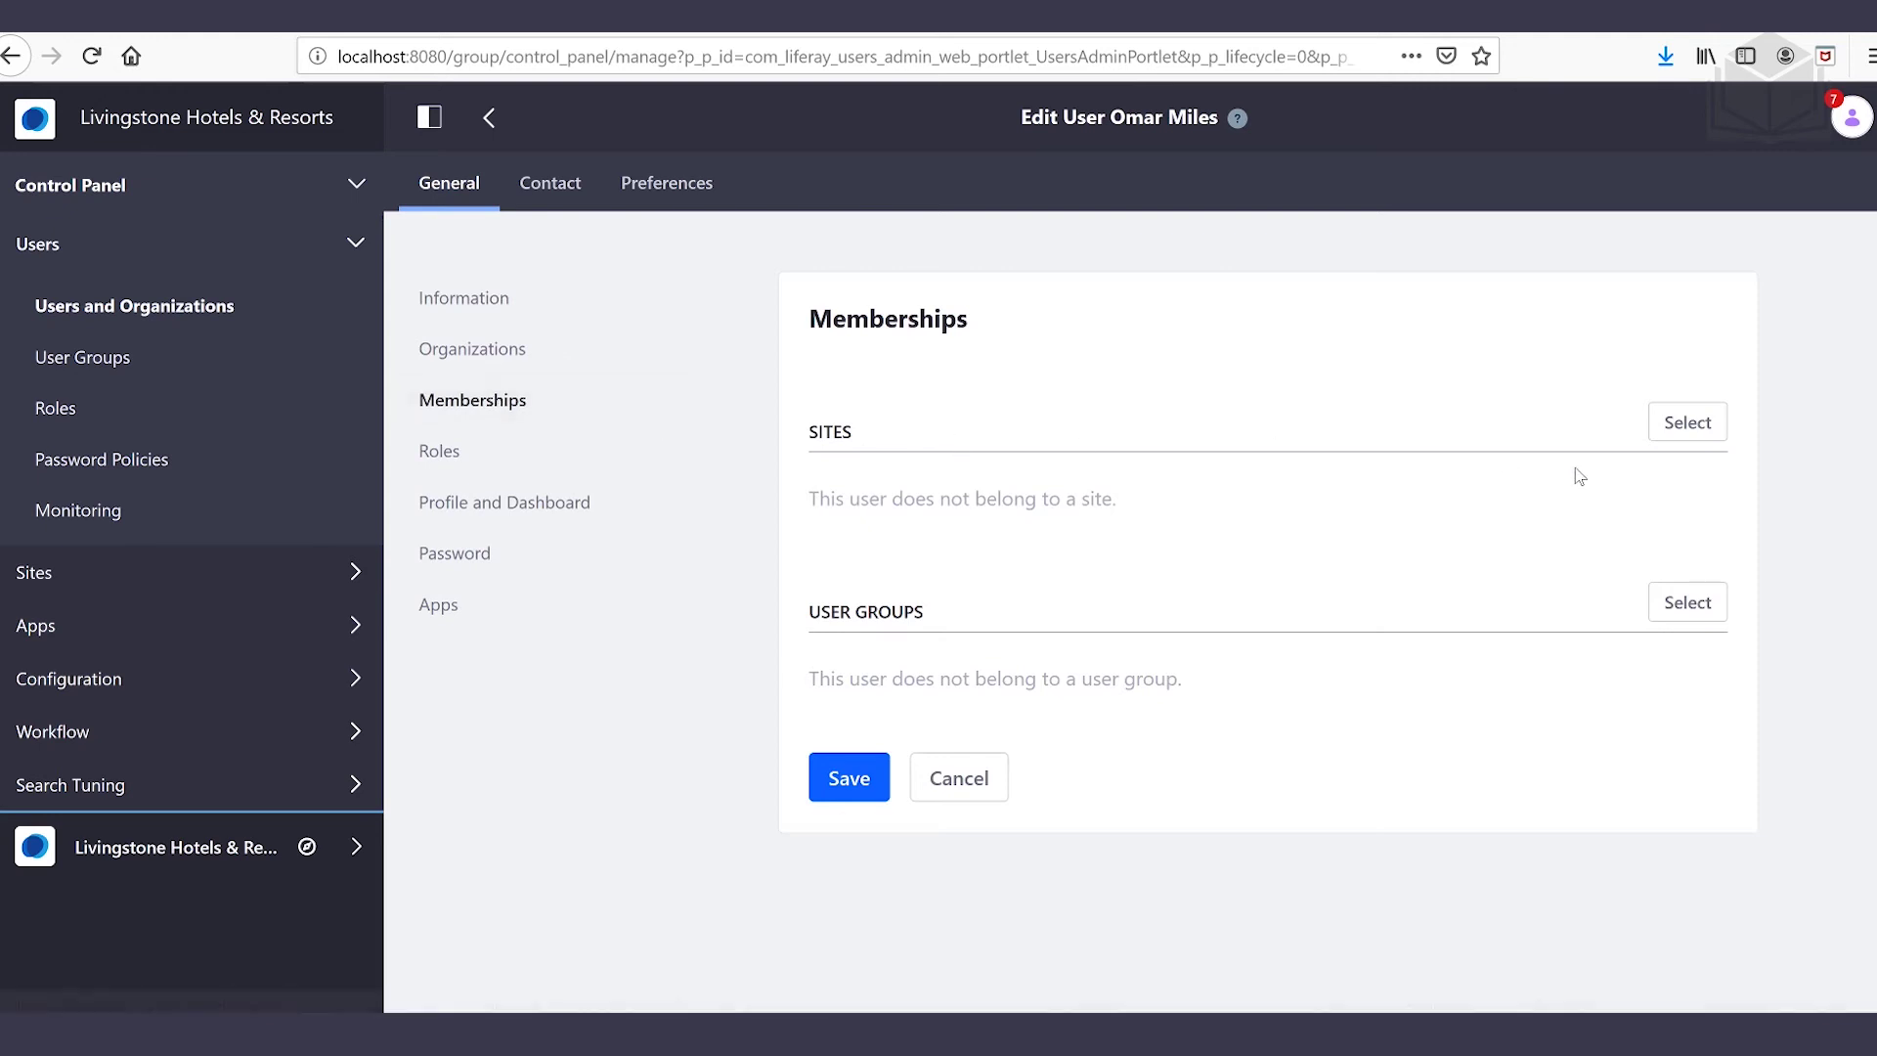
pyautogui.click(1713, 422)
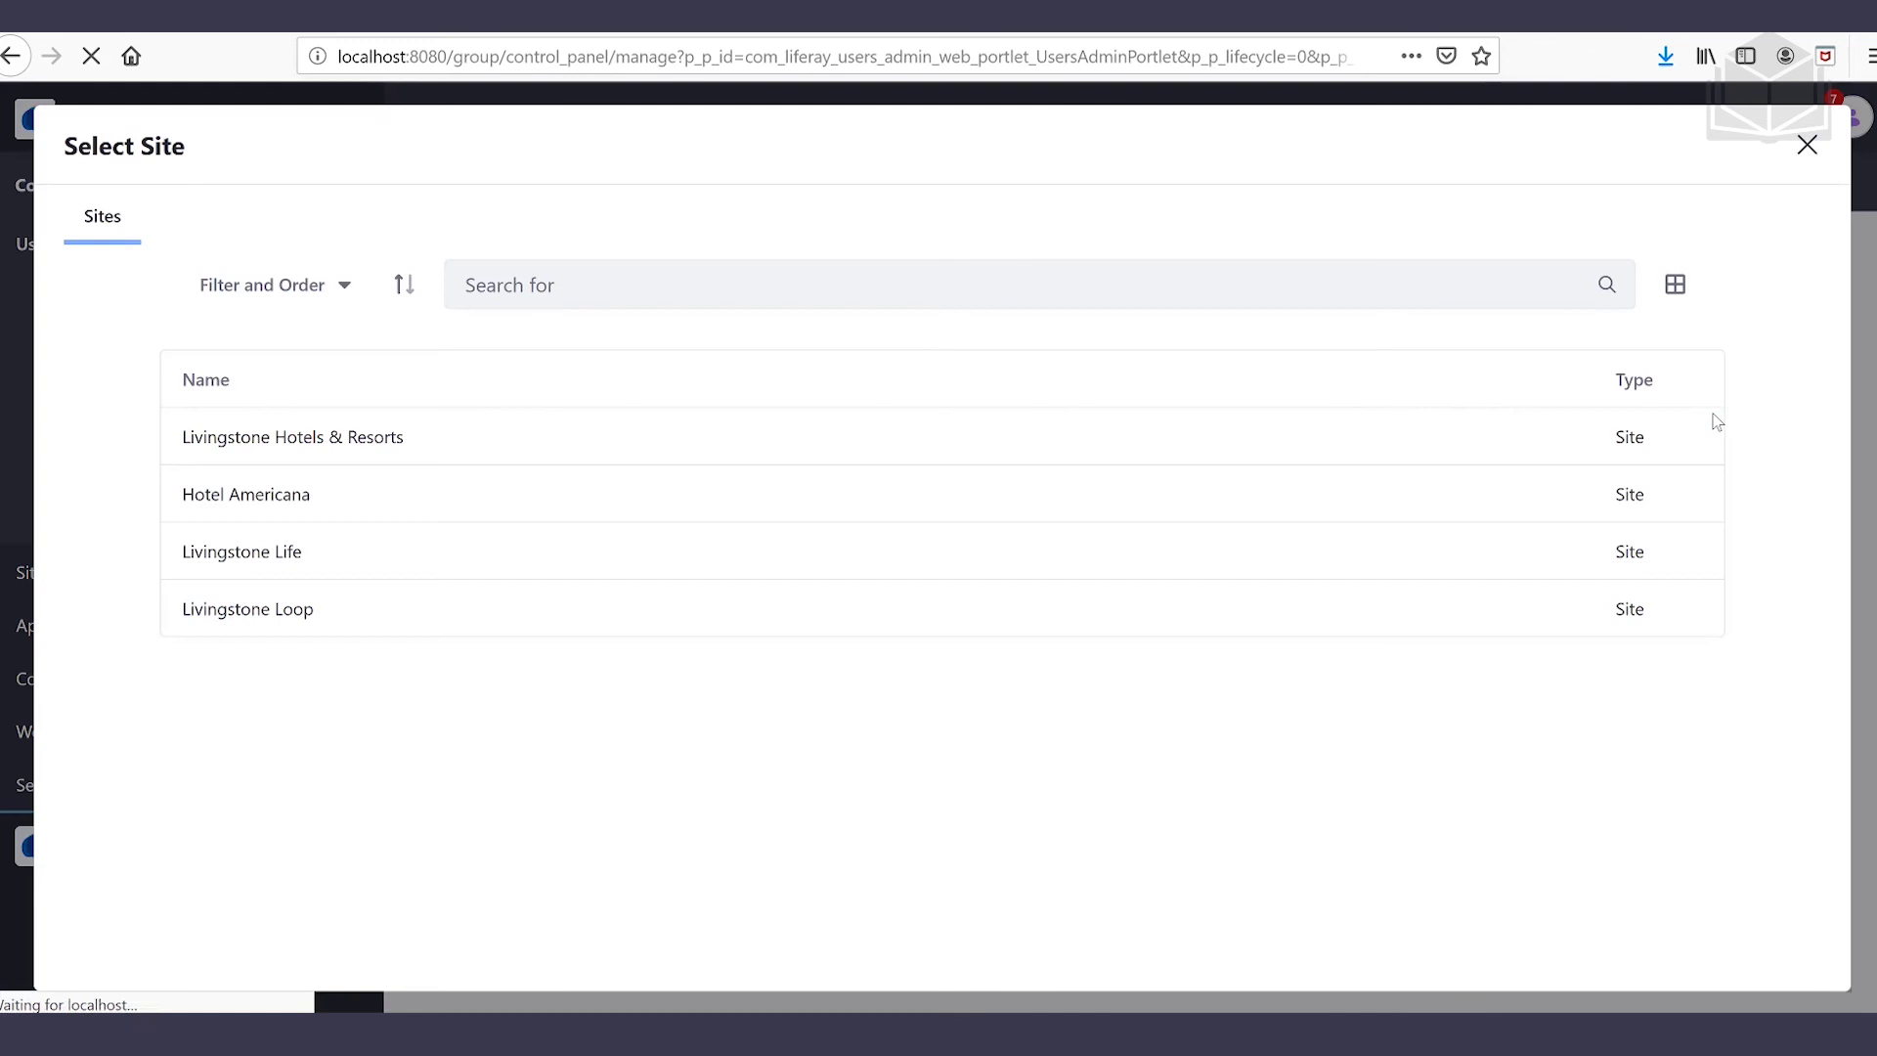
pyautogui.click(275, 553)
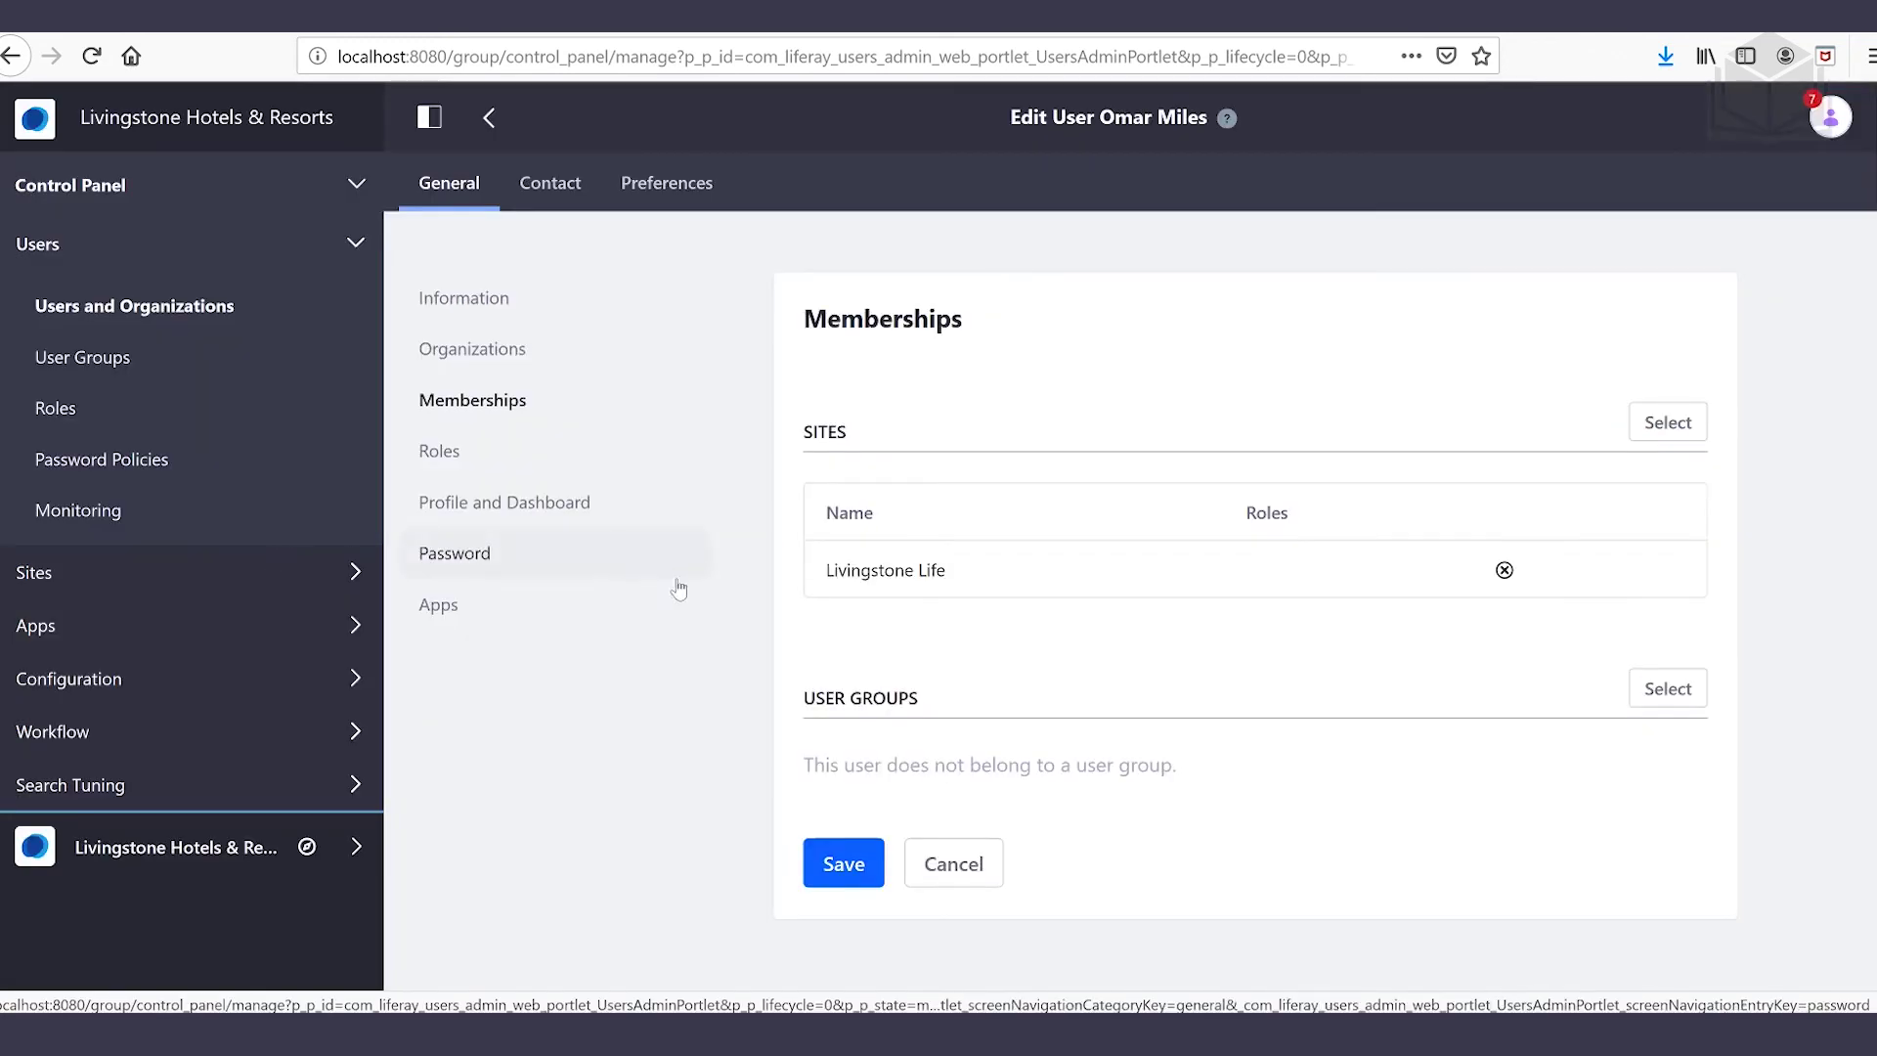
pyautogui.click(843, 870)
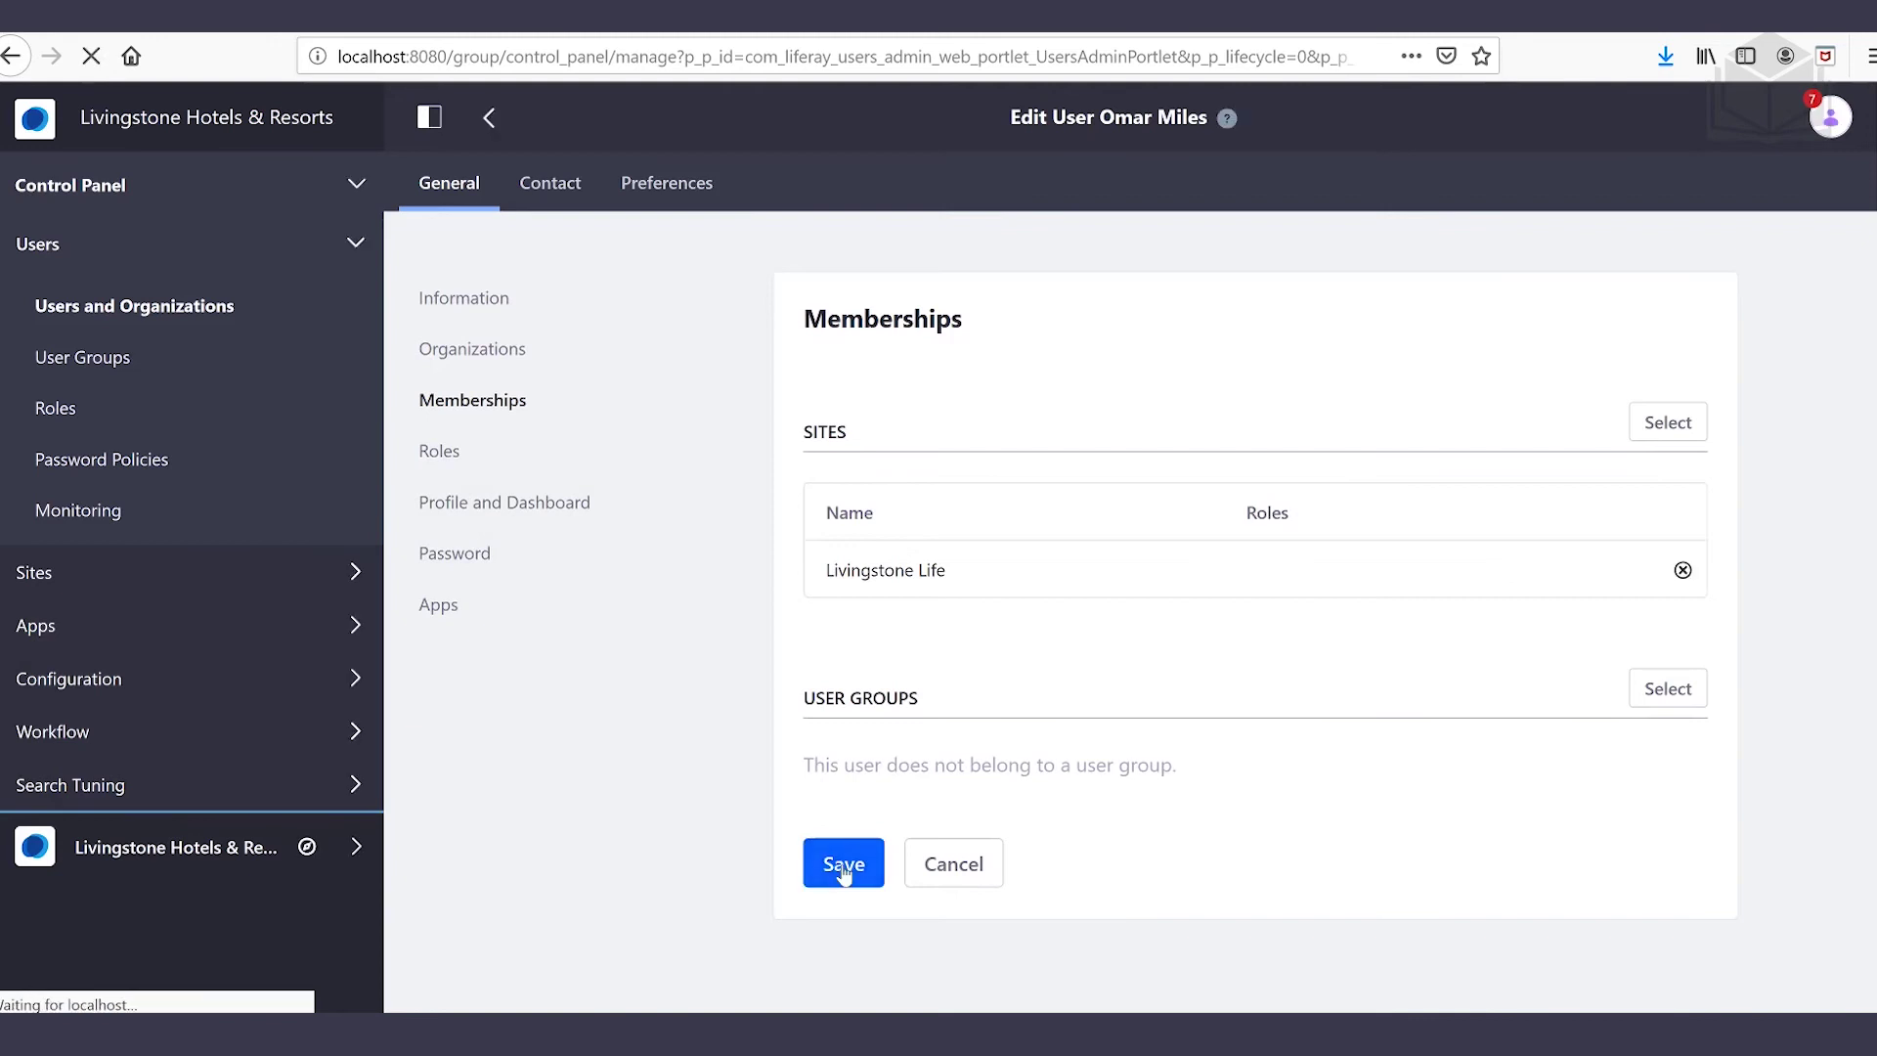
# Assign the Site Content Creator site role to the user and save
pyautogui.click(469, 453)
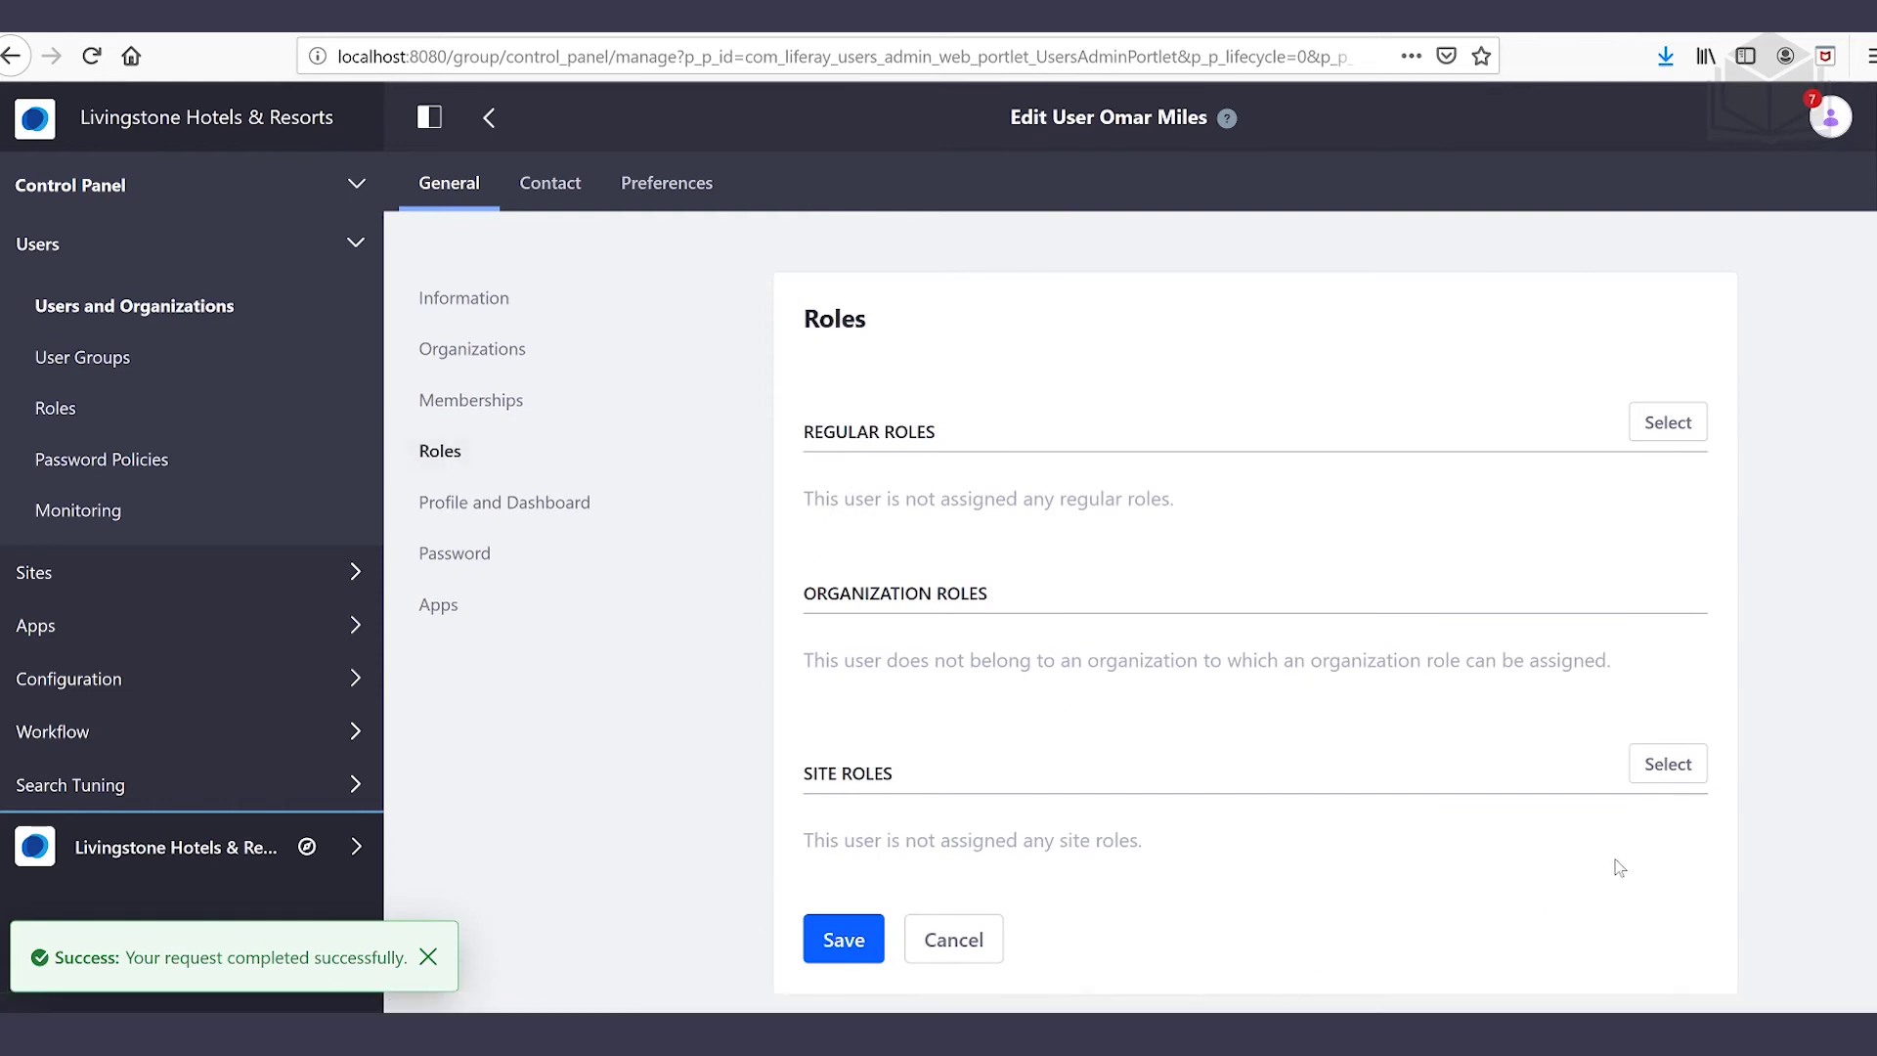
pyautogui.click(1694, 771)
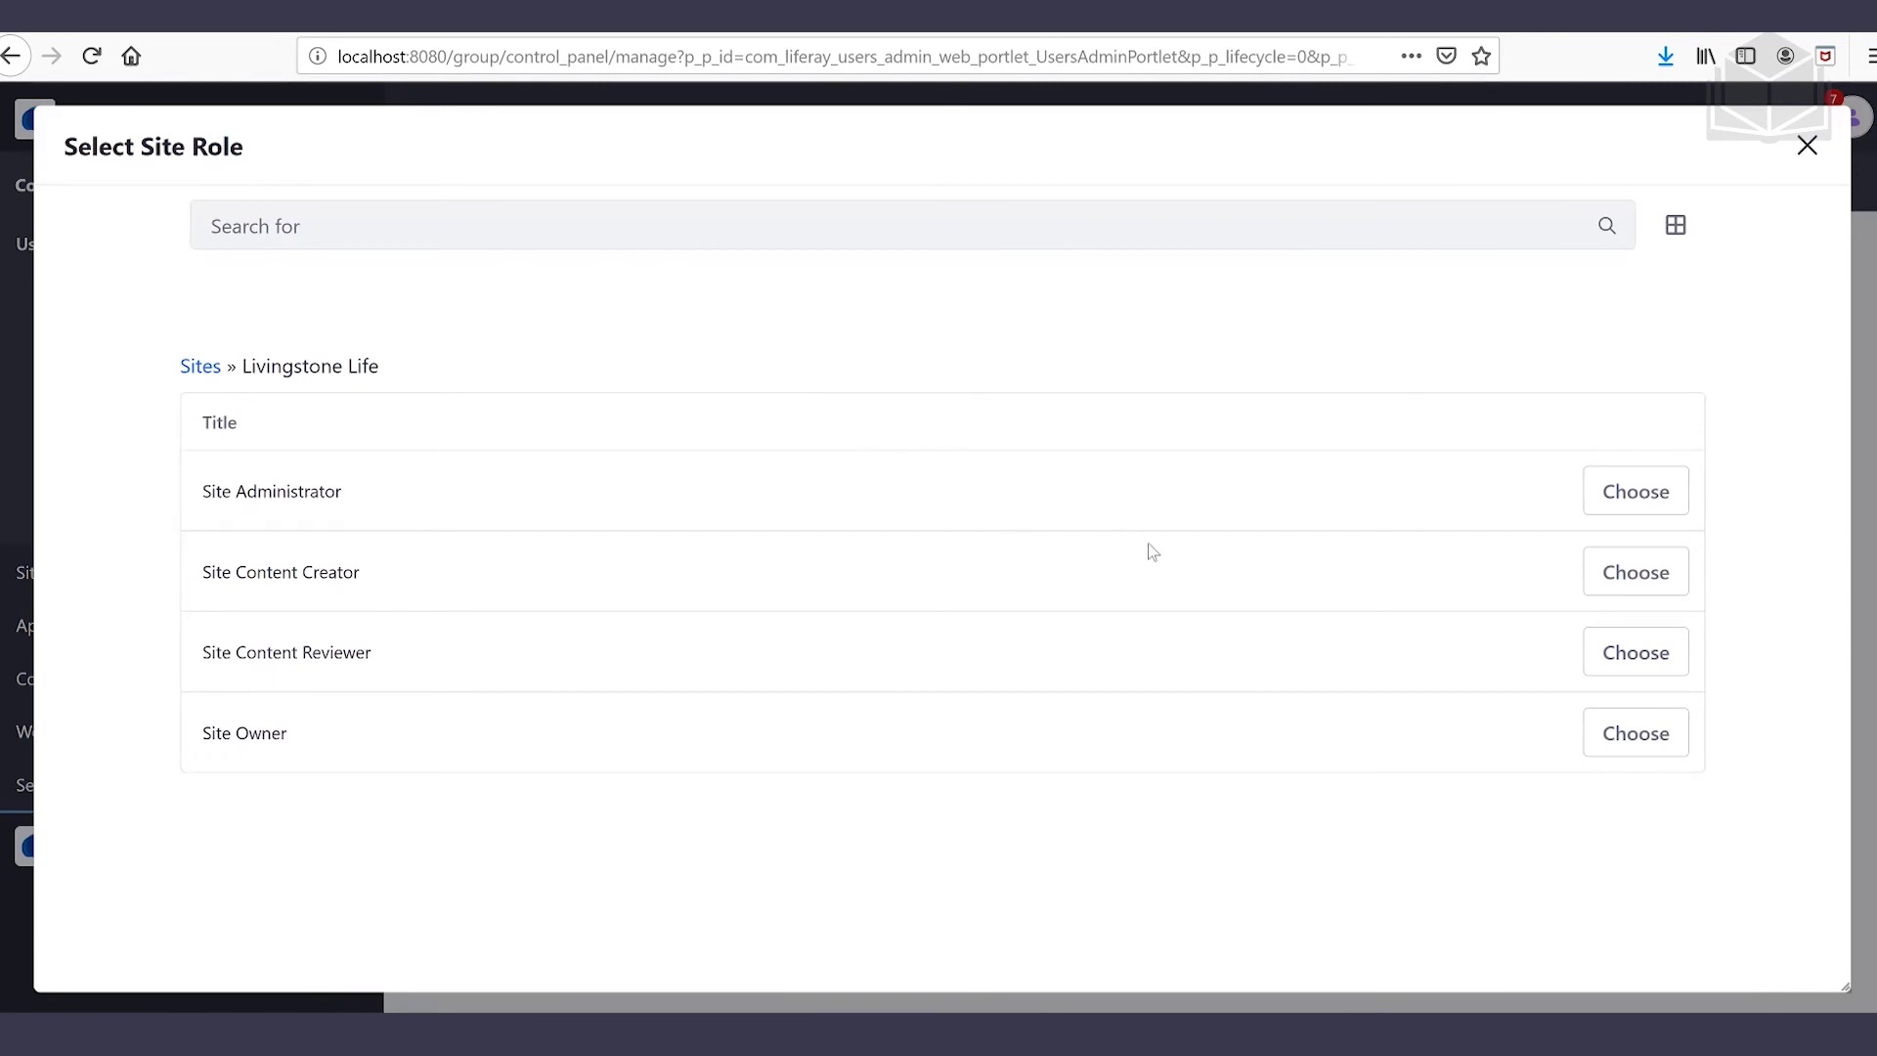
pyautogui.click(1636, 584)
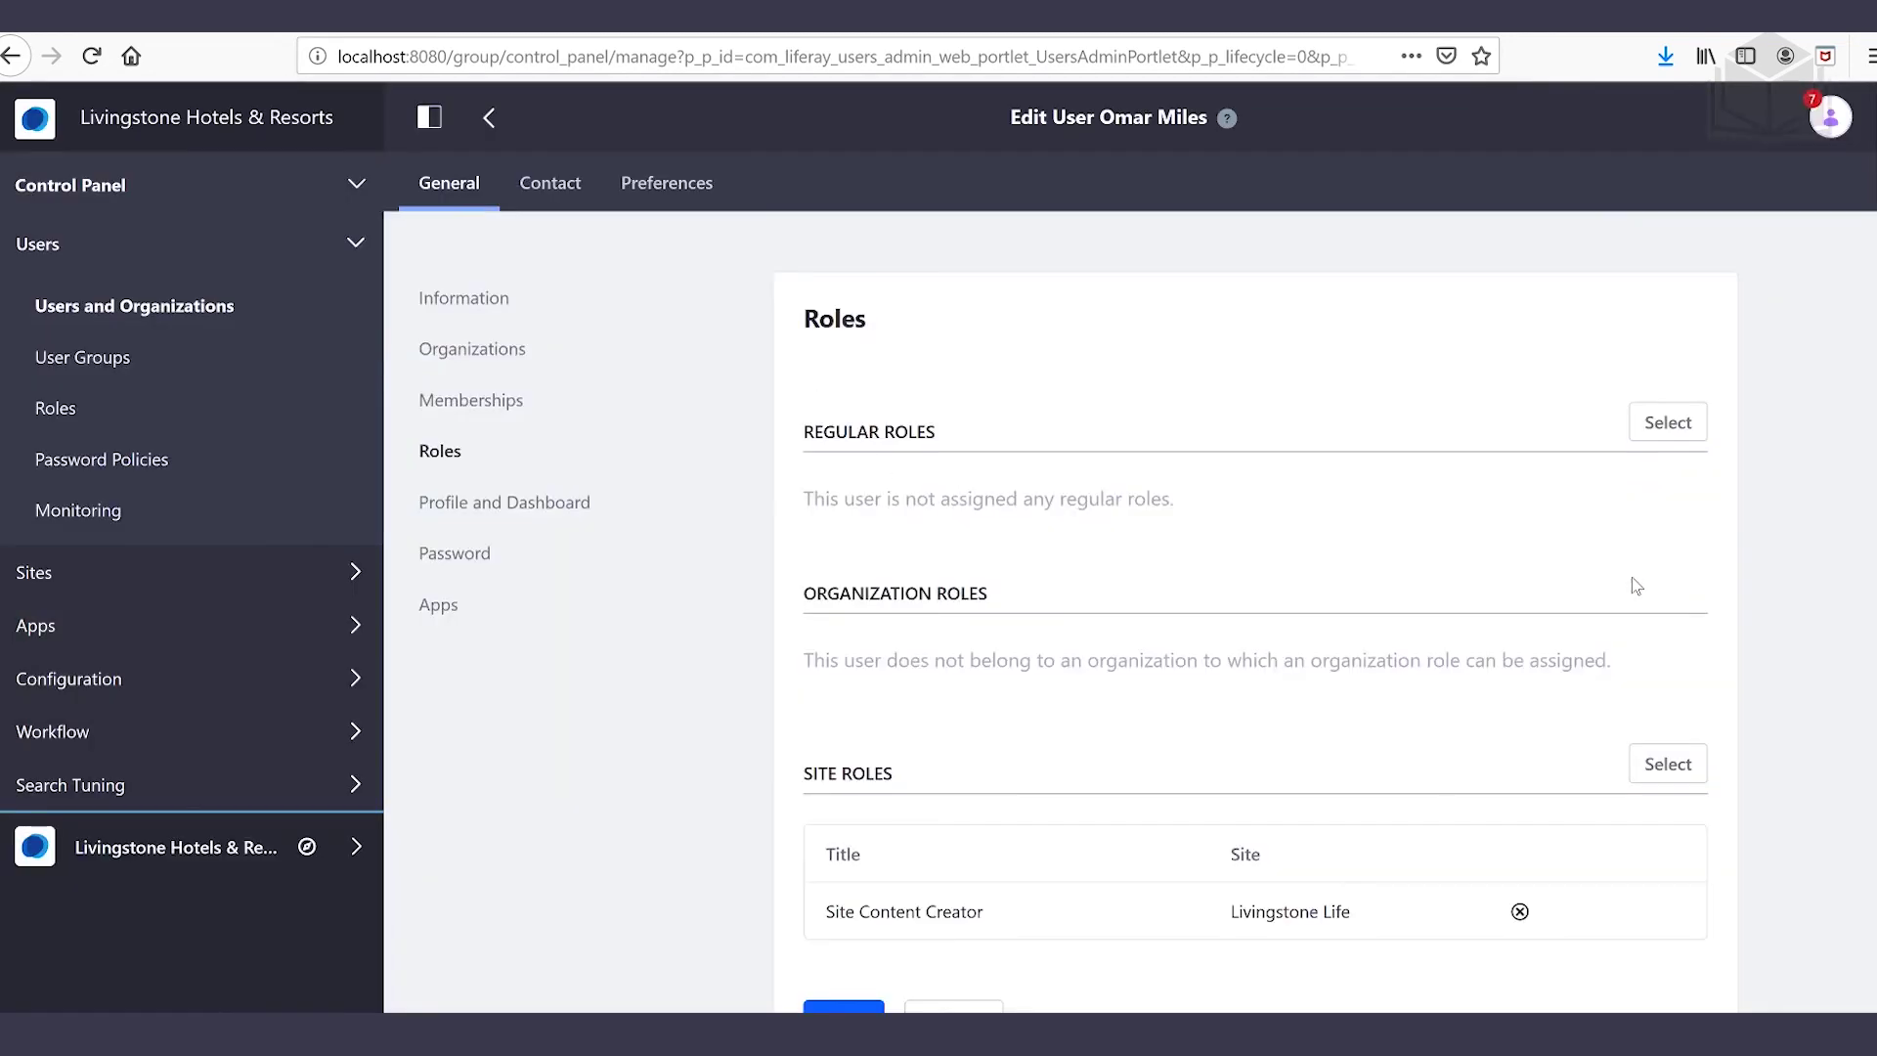
pyautogui.scroll(-3, 591, 799)
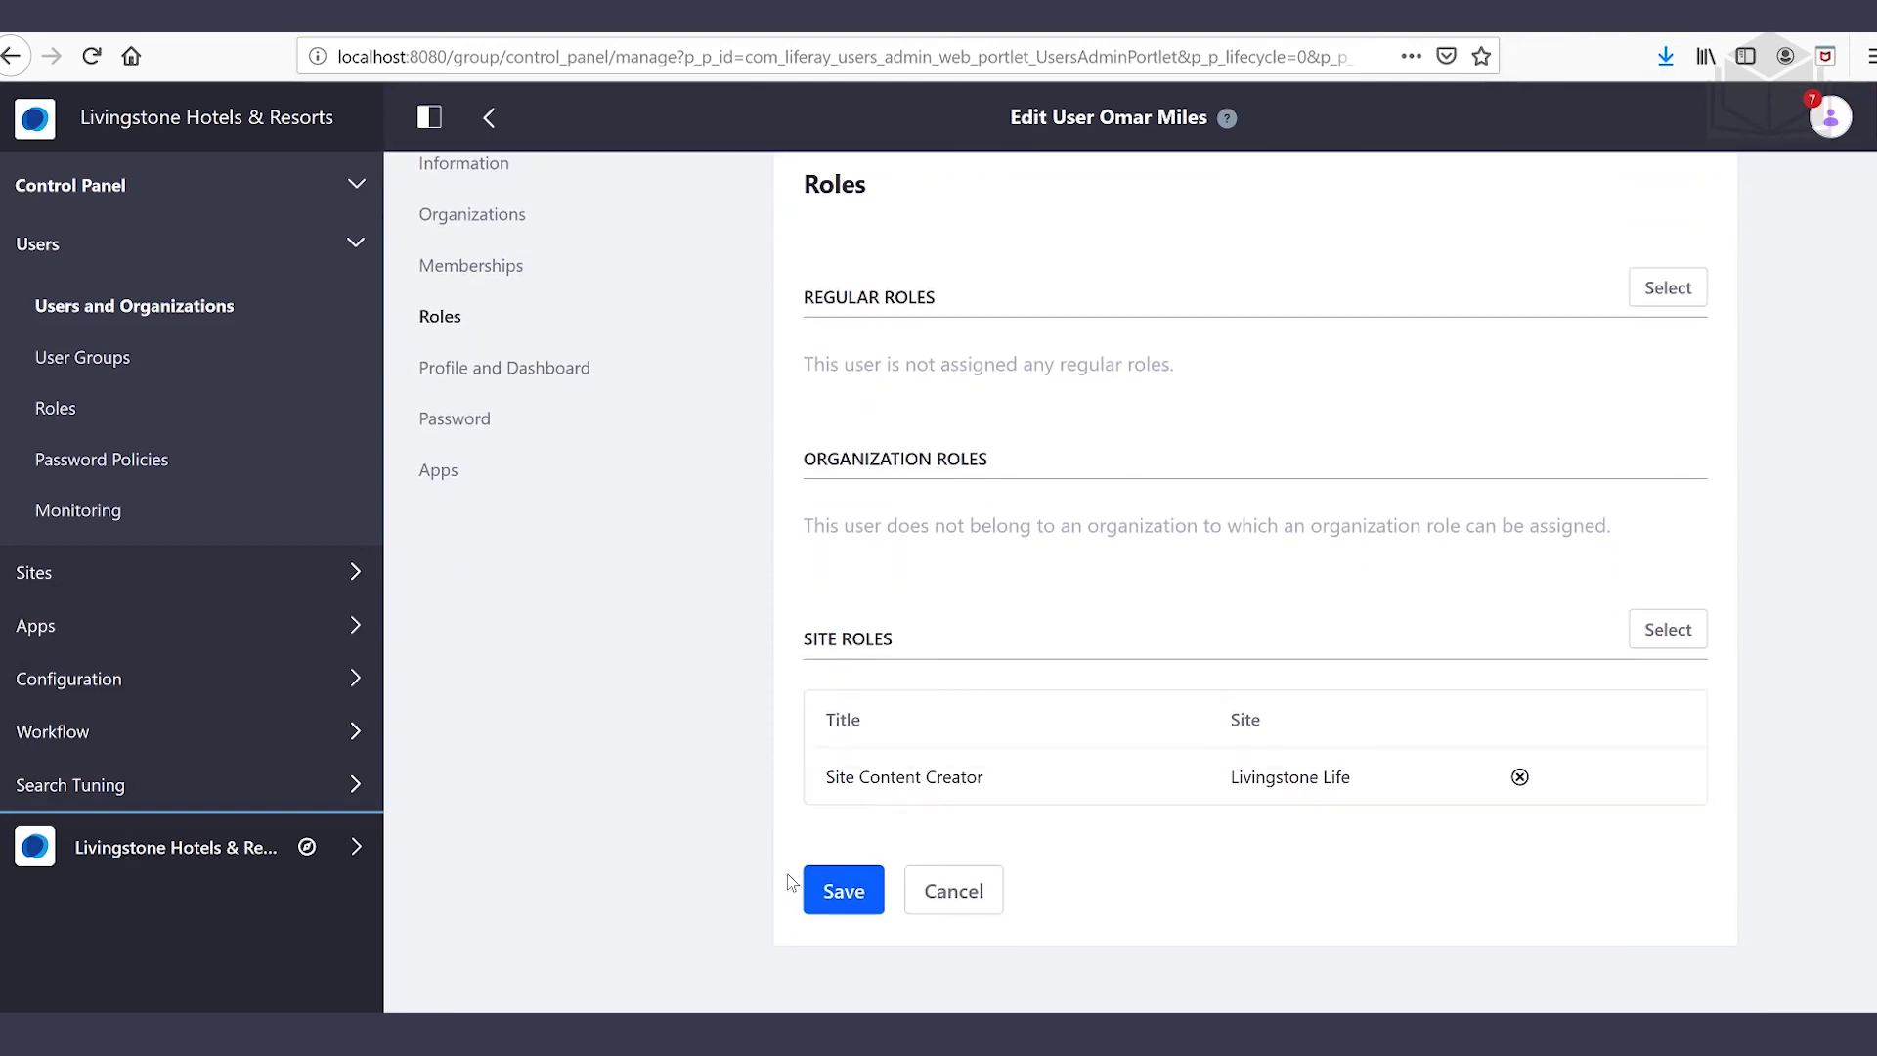
pyautogui.click(845, 894)
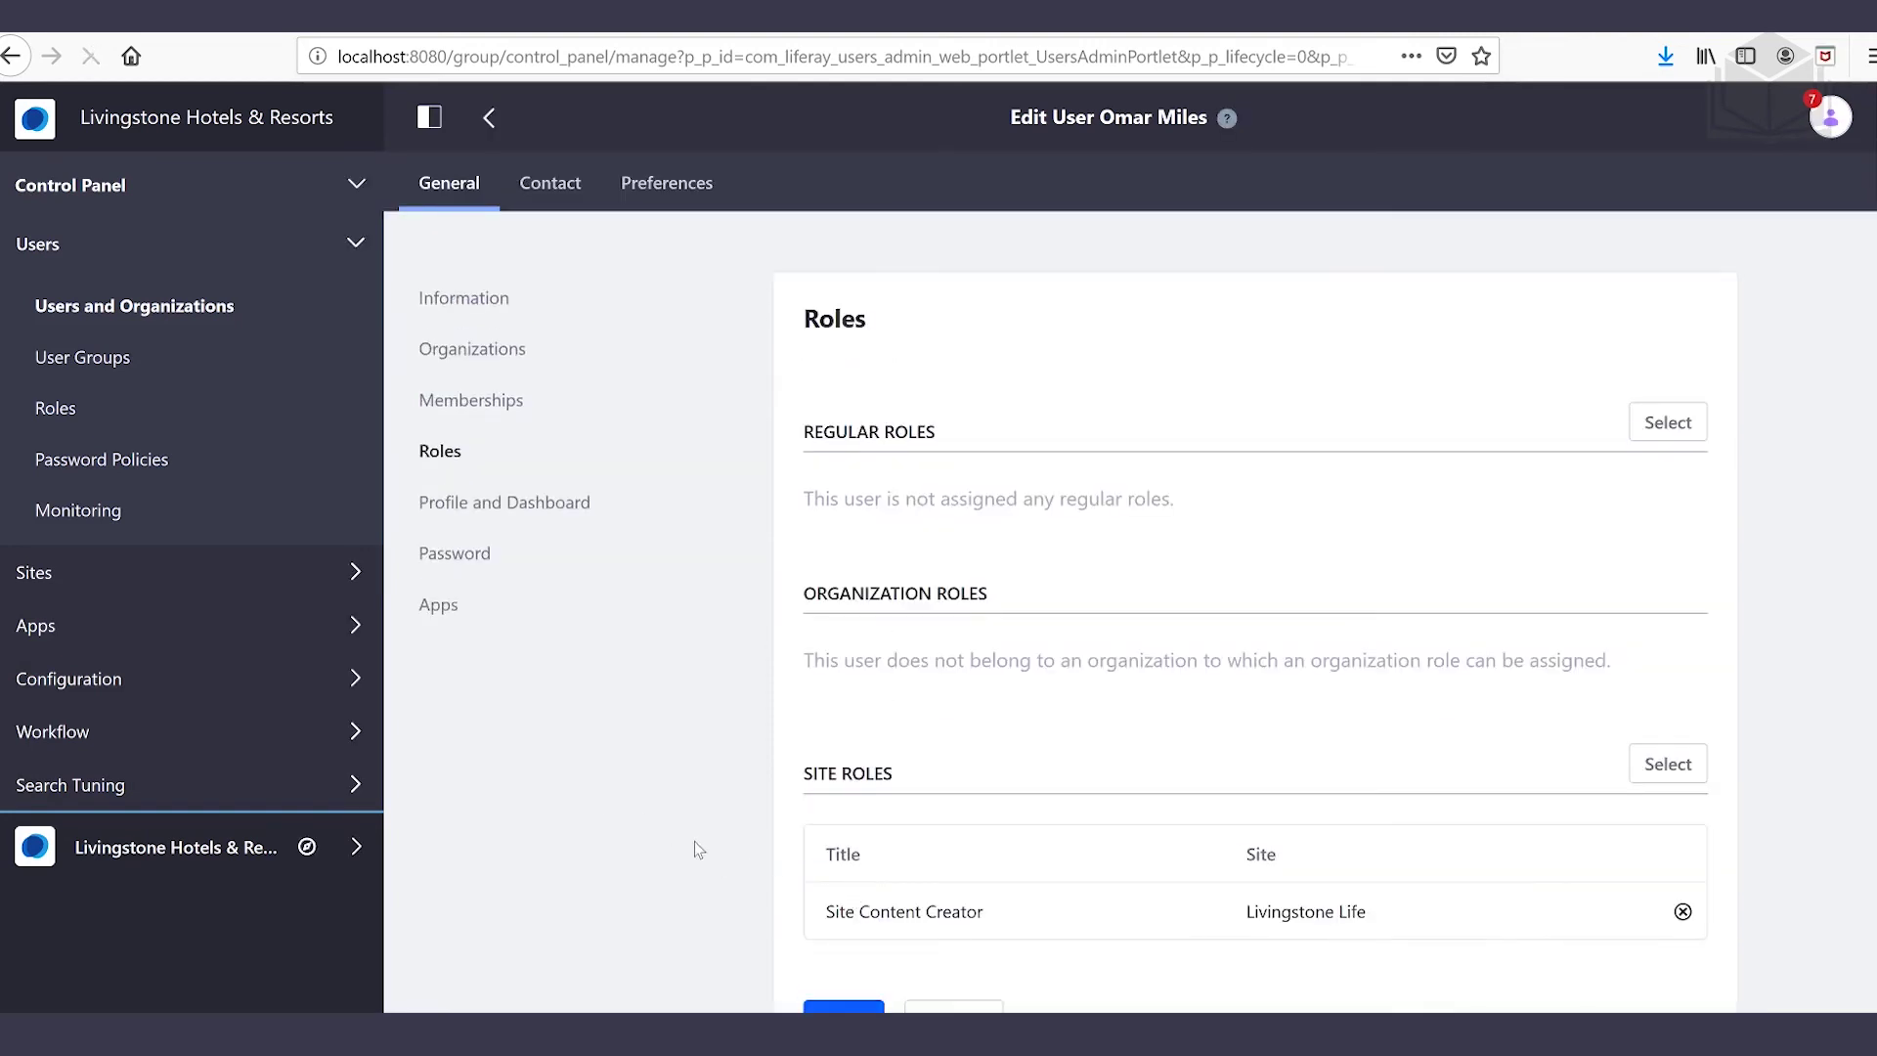
# Save a new password for the user, then open a private browser window
pyautogui.click(480, 555)
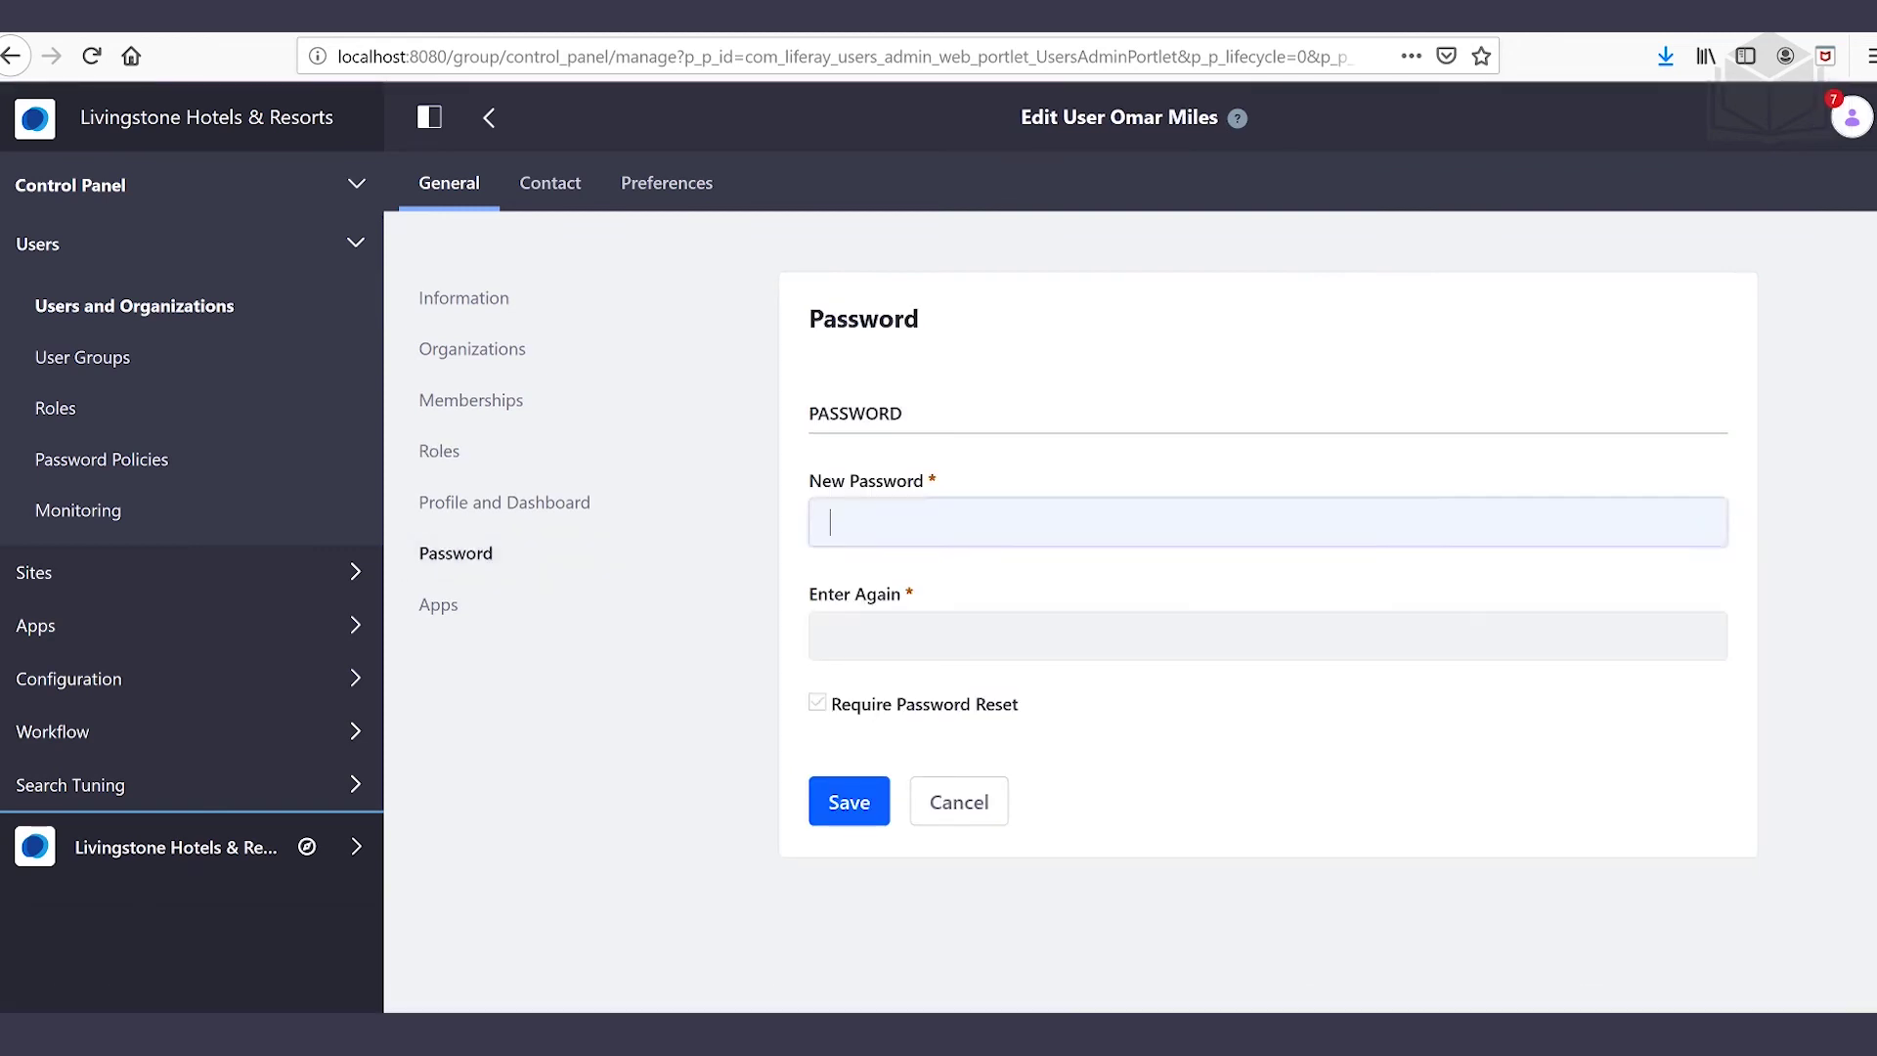
pyautogui.write('***')
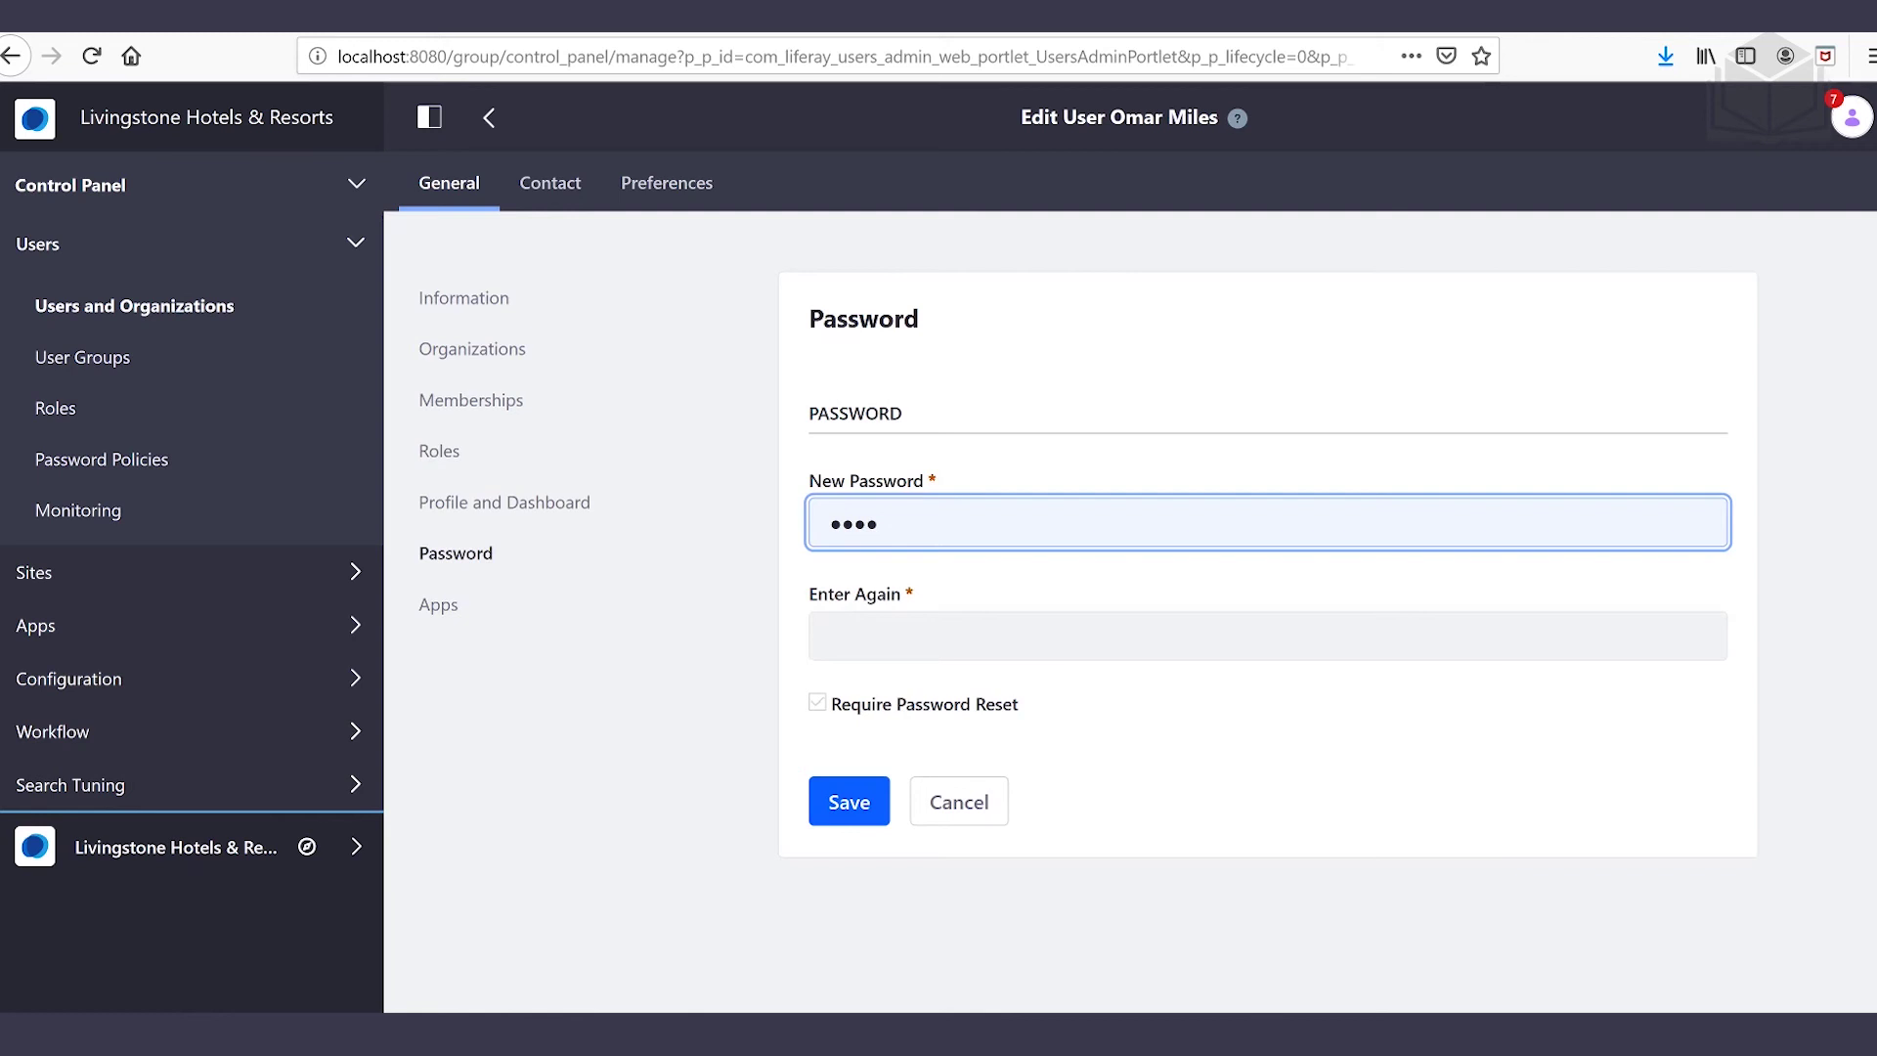
pyautogui.click(1267, 635)
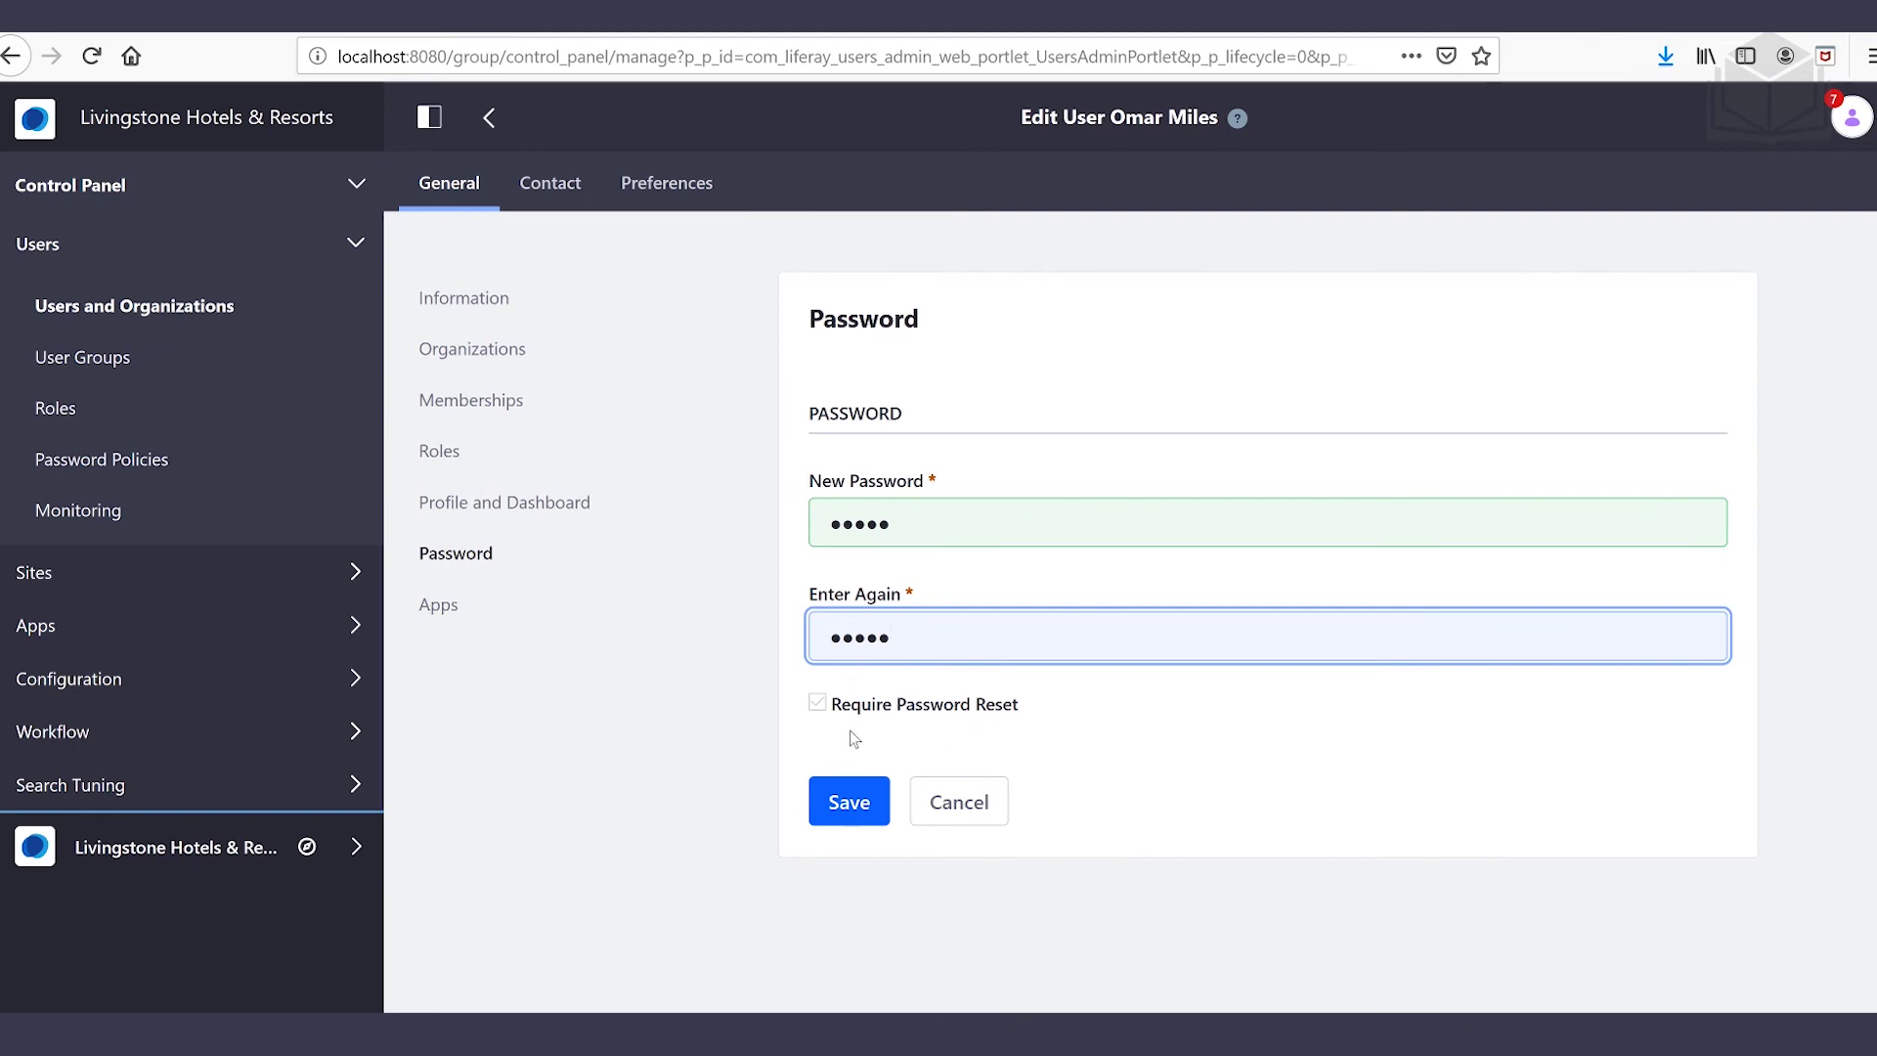
pyautogui.click(866, 801)
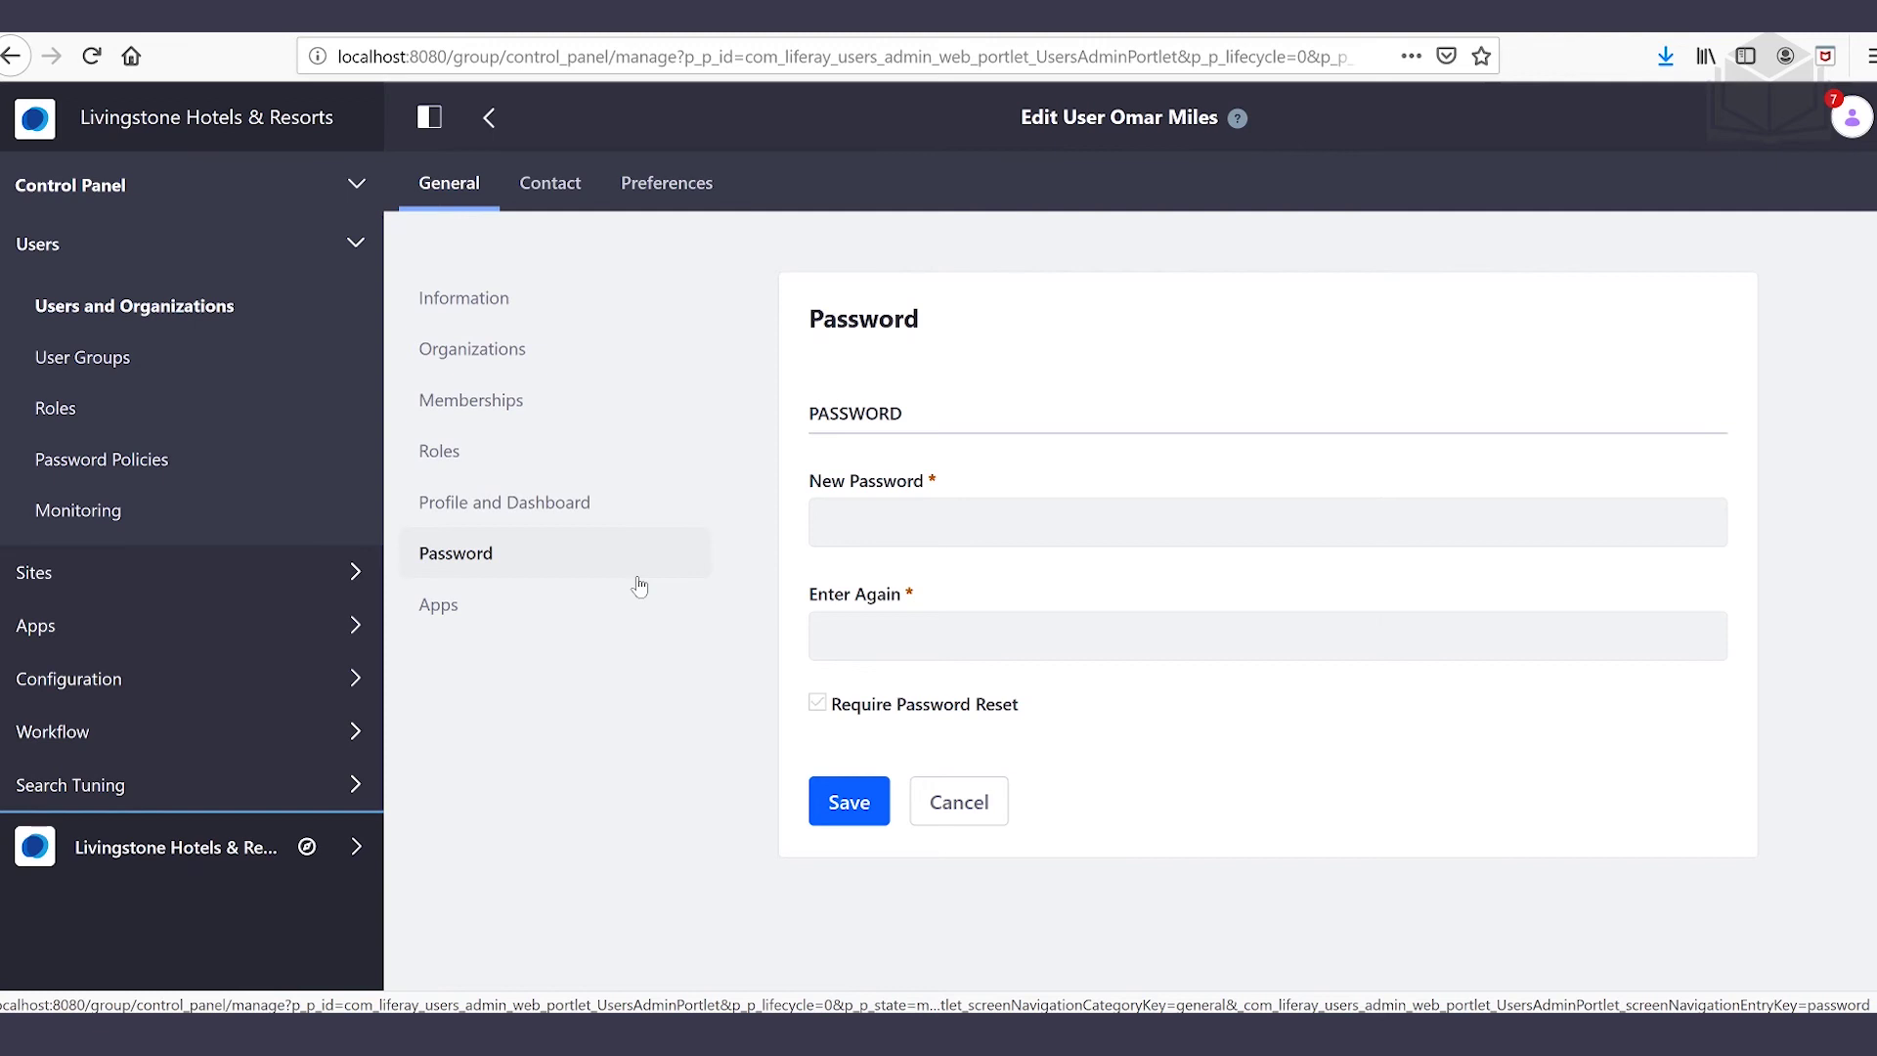
pyautogui.hotkey('ctrl', 'shift', 'p')
# Load localhost:8080 and sign in with the new user's e-mail address and password
pyautogui.write('local')
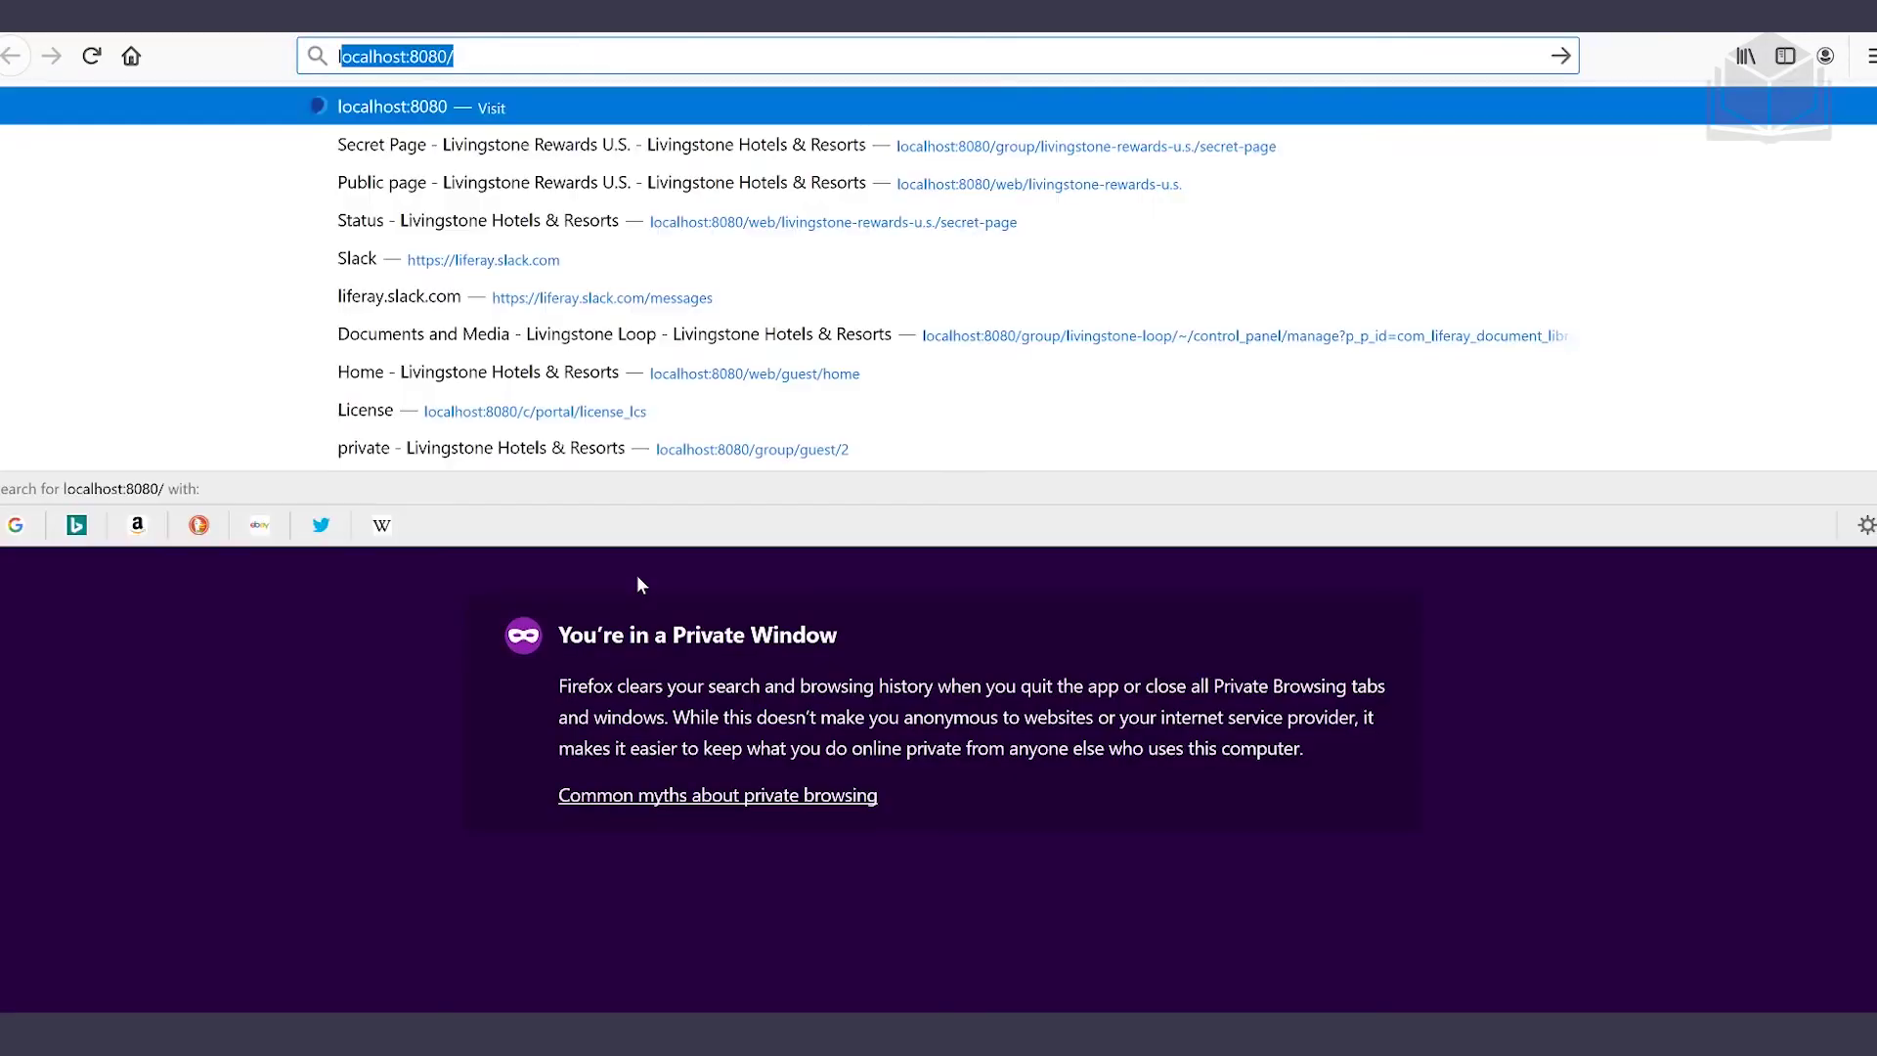
pyautogui.write('host:8080')
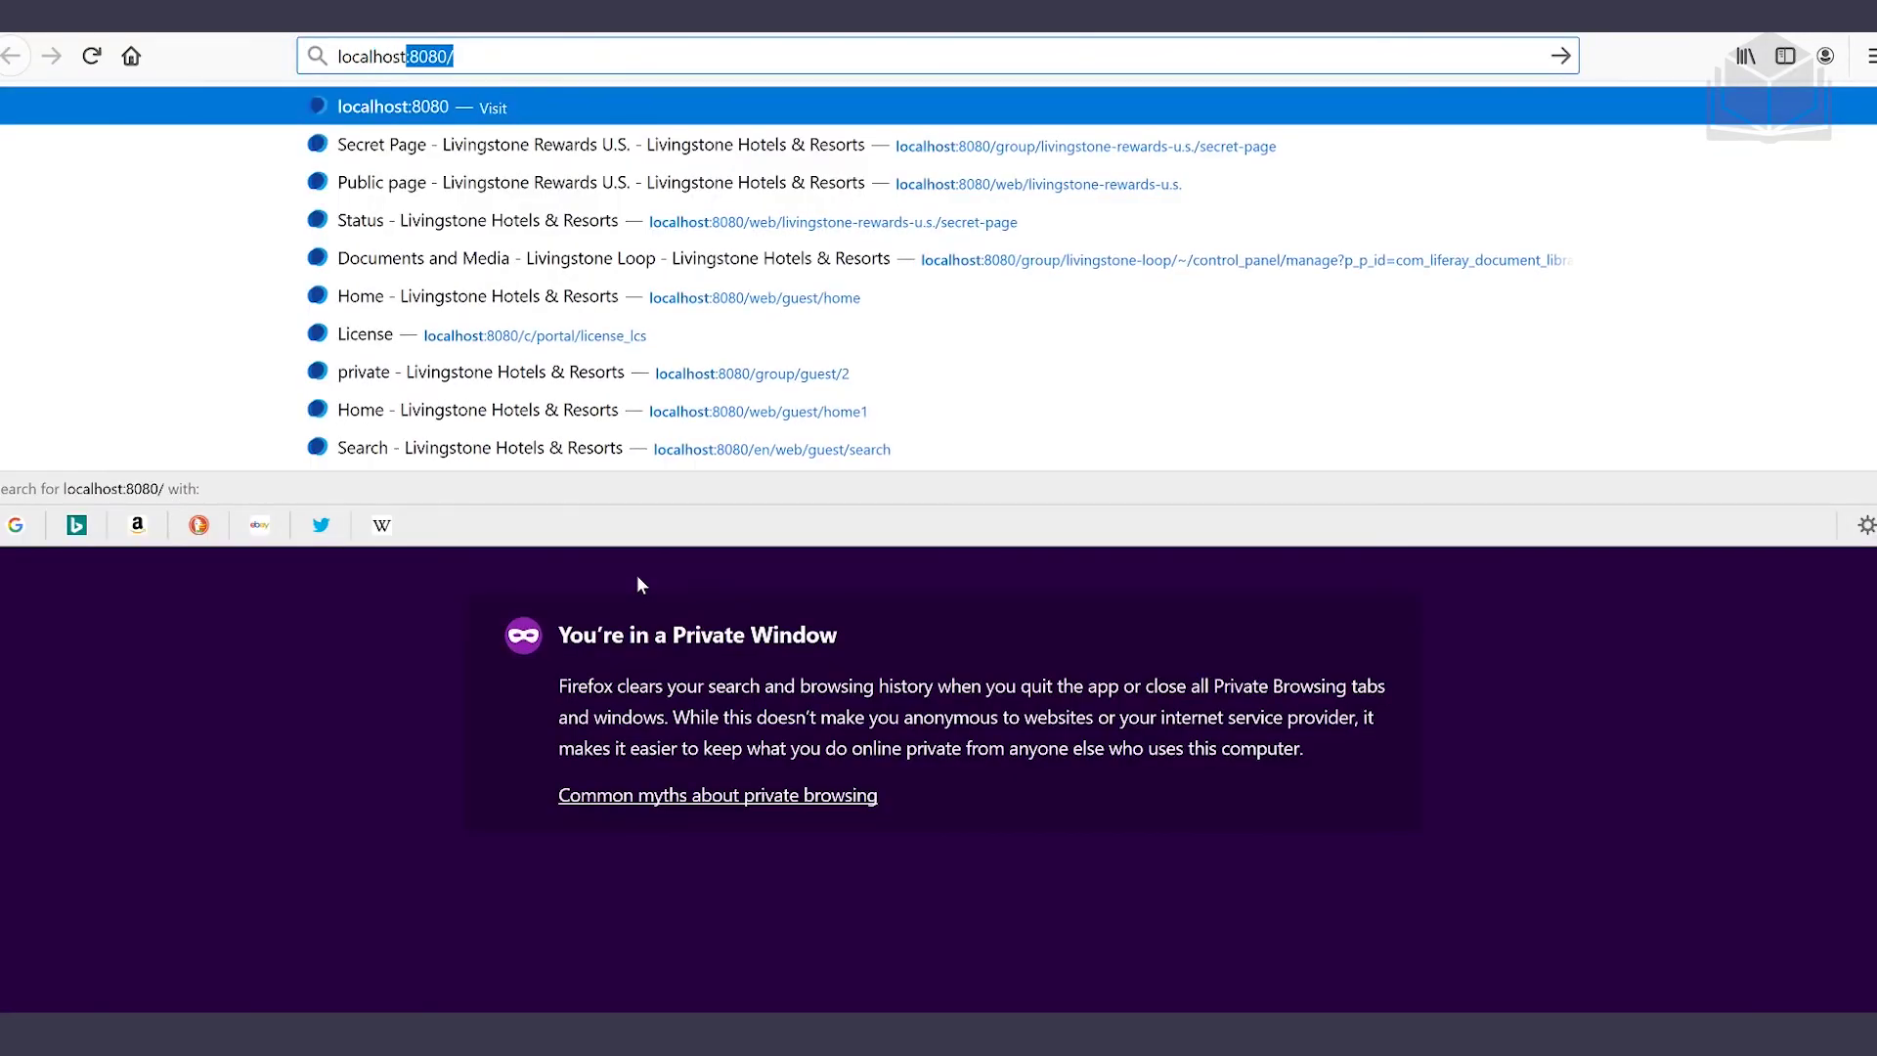
pyautogui.press('Return')
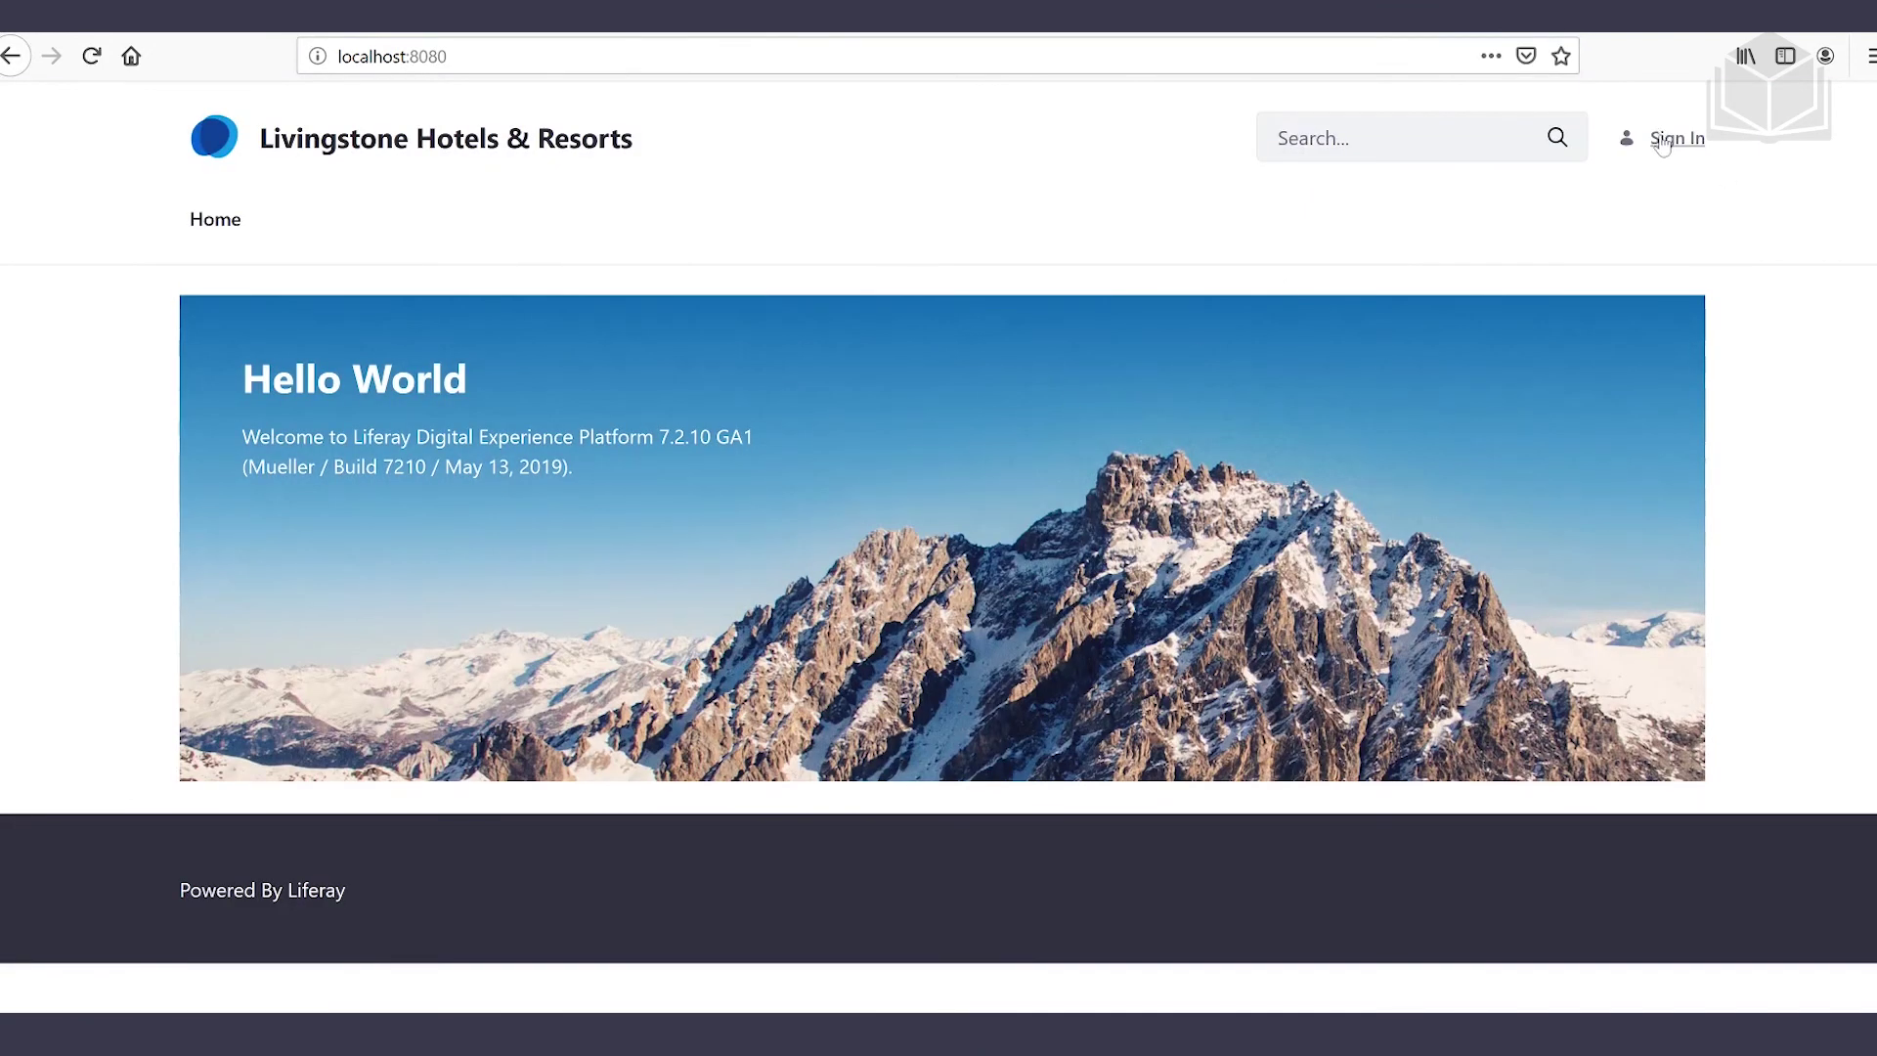
pyautogui.click(1667, 136)
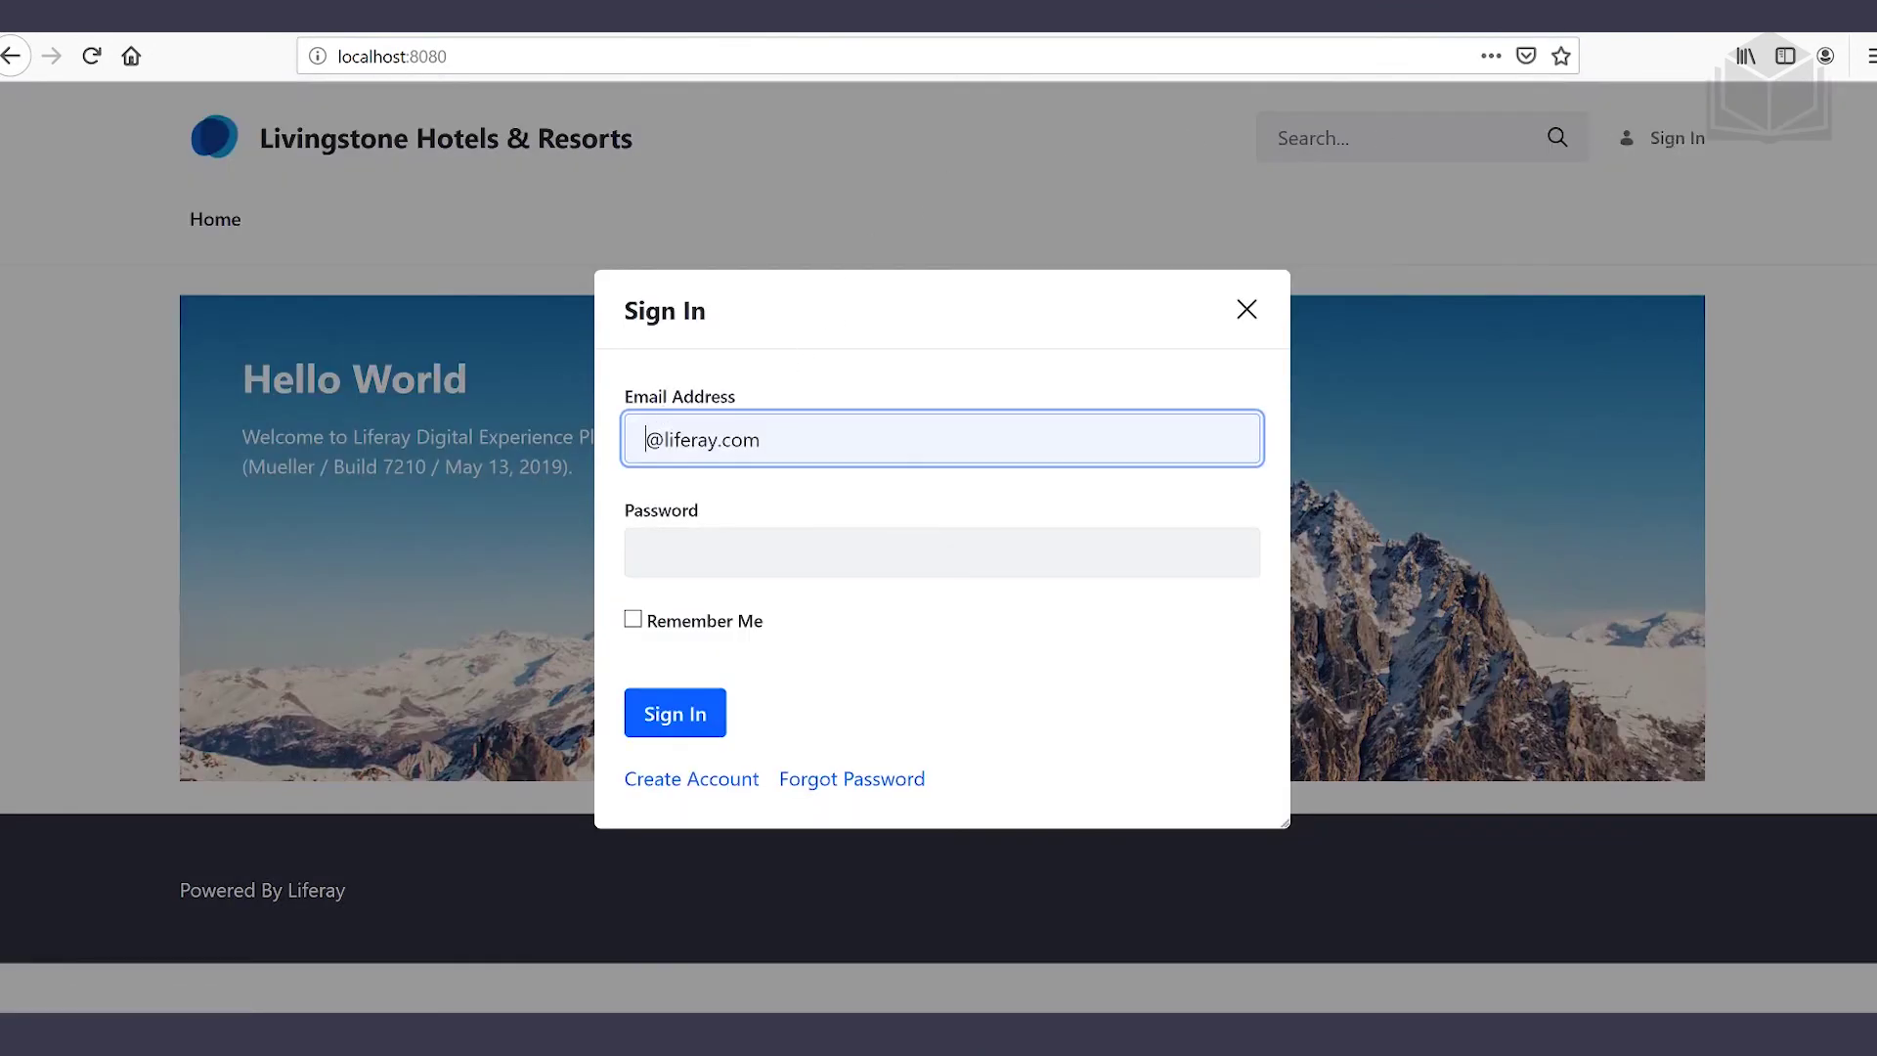
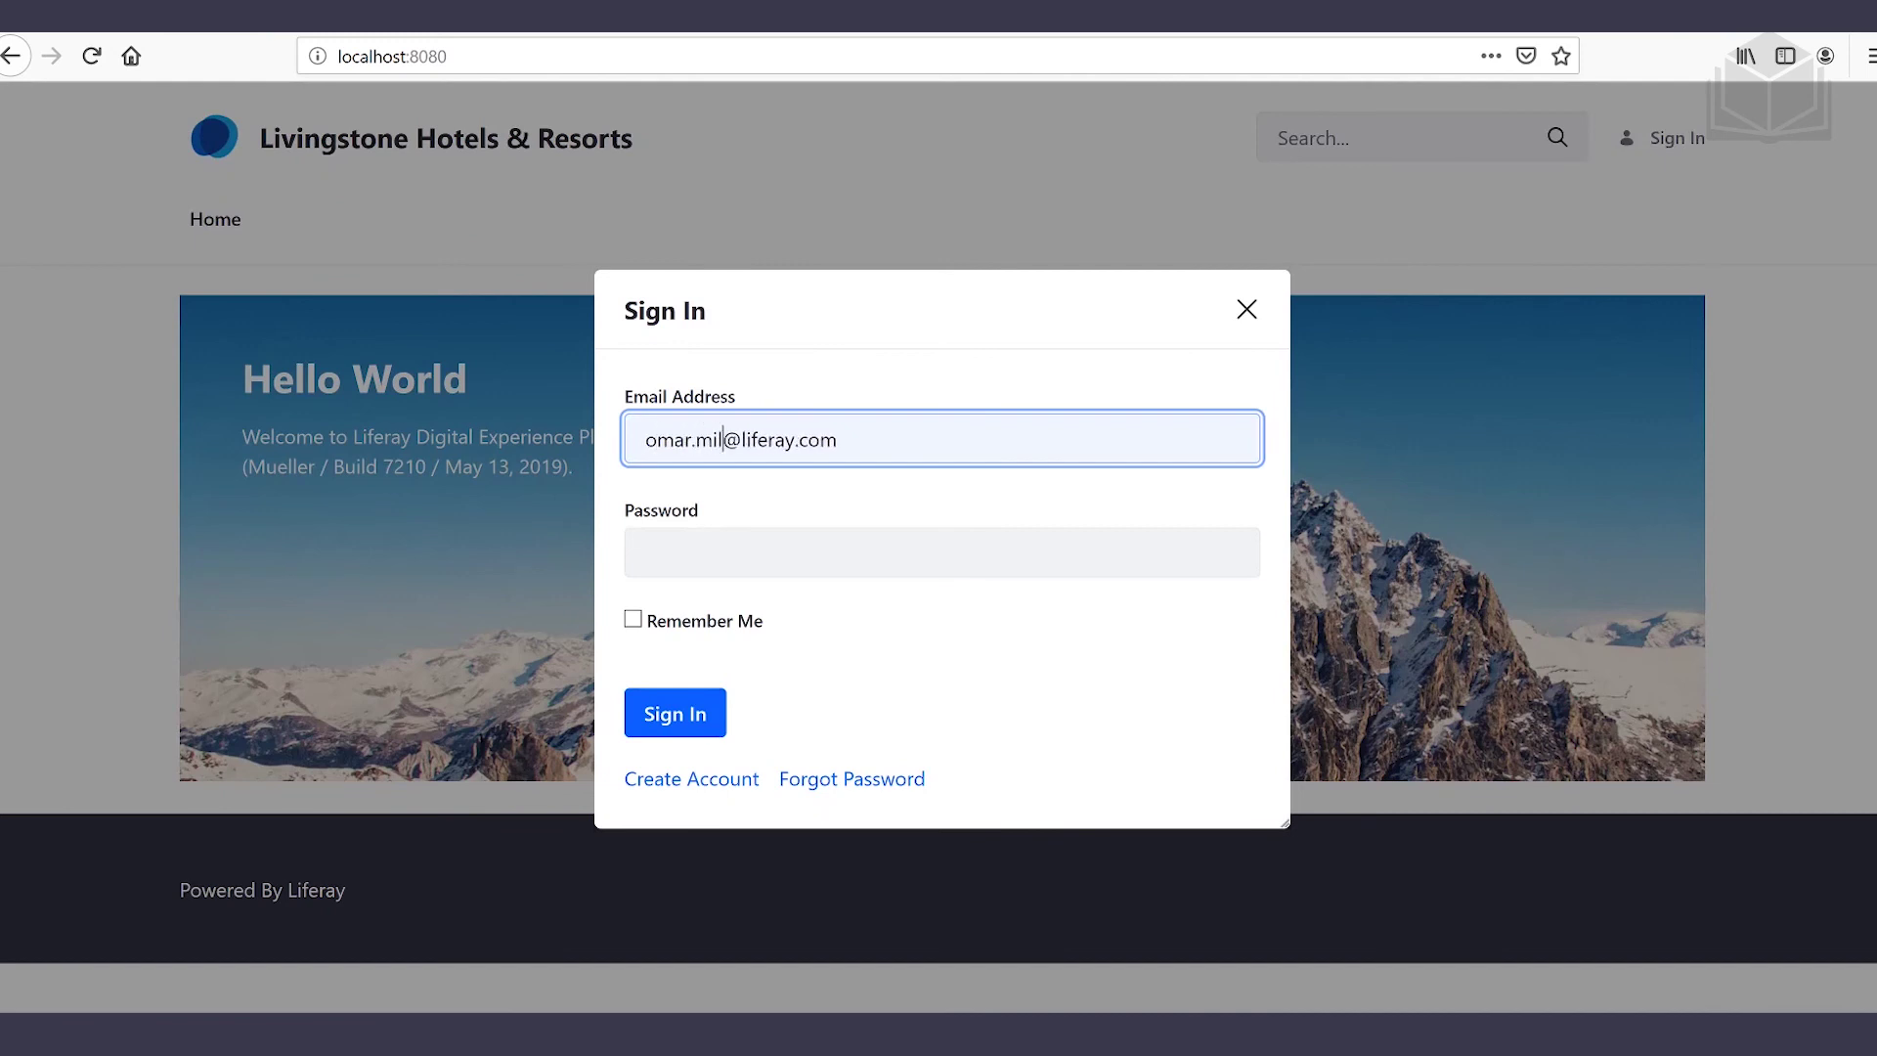
pyautogui.write('vinstone')
pyautogui.press('BackSpace')
pyautogui.press('BackSpace')
pyautogui.press('BackSpace')
pyautogui.press('BackSpace')
pyautogui.press('BackSpace')
pyautogui.write('gstone')
pyautogui.press('Tab')
pyautogui.write('test1')
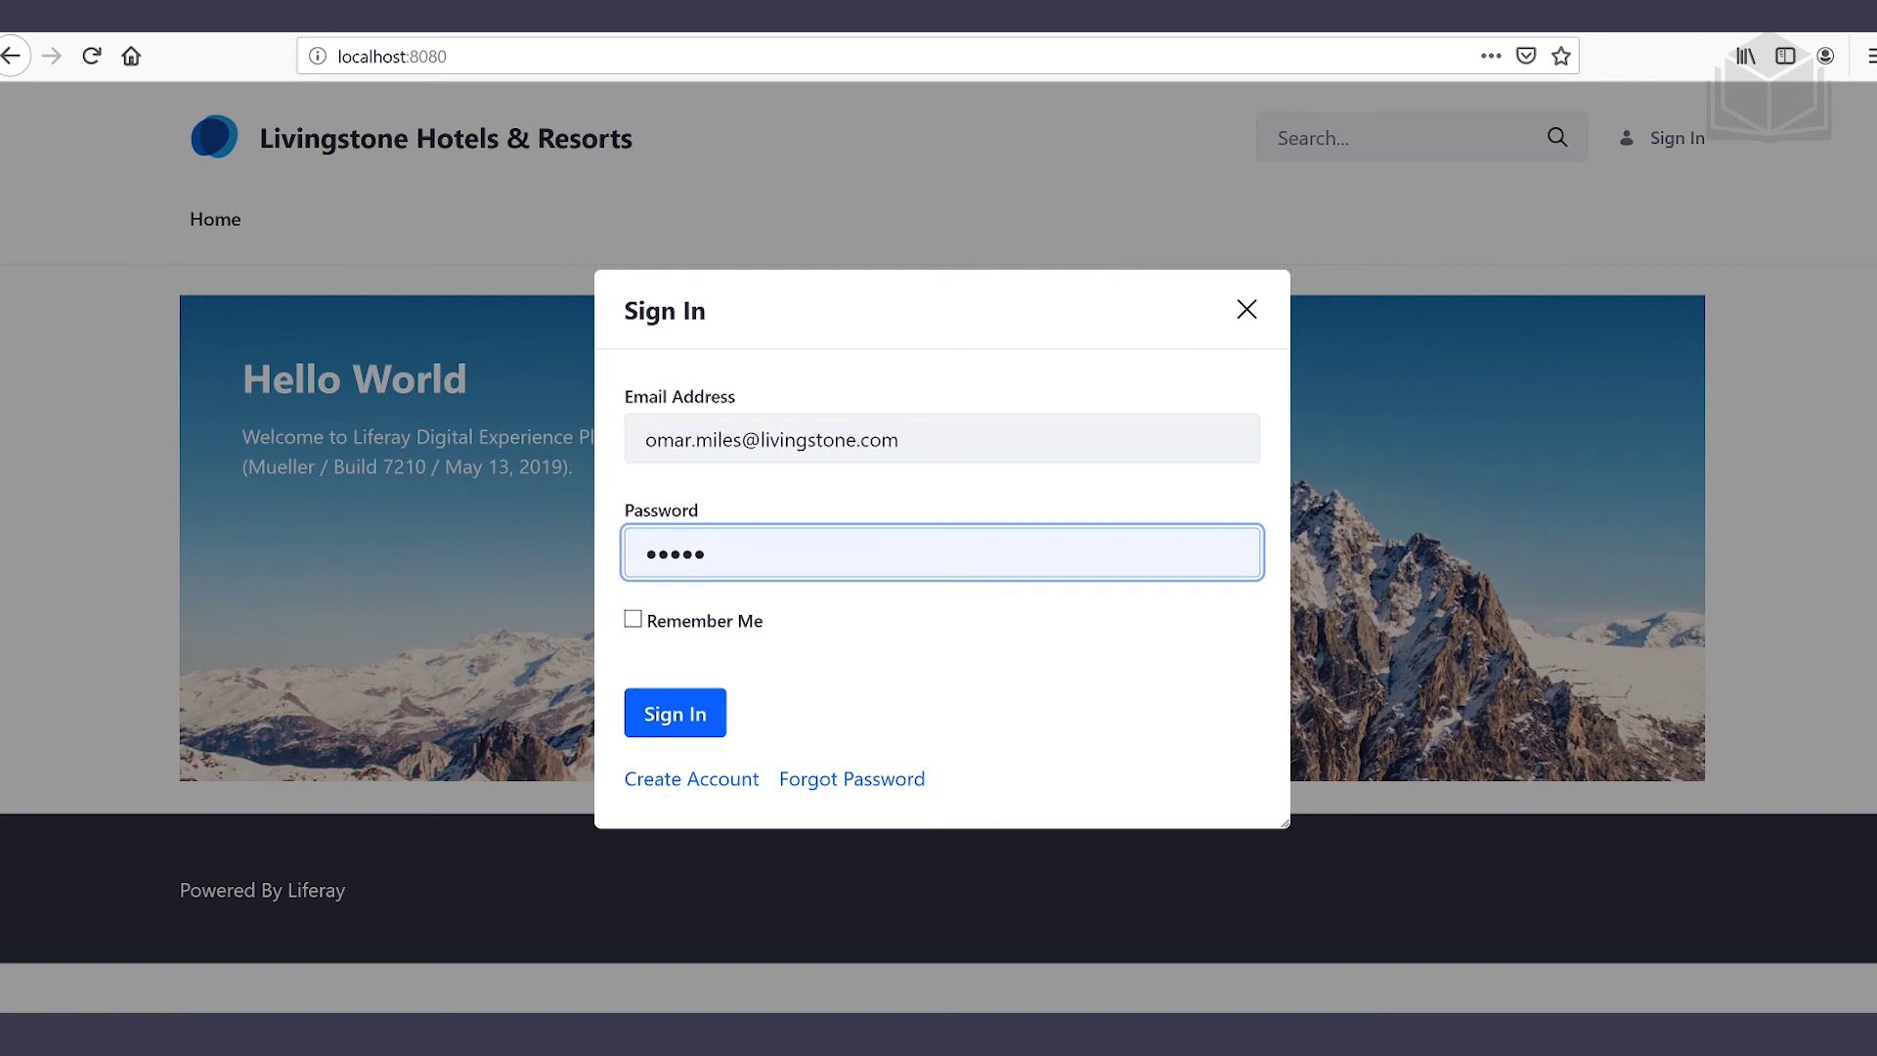
pyautogui.press('Return')
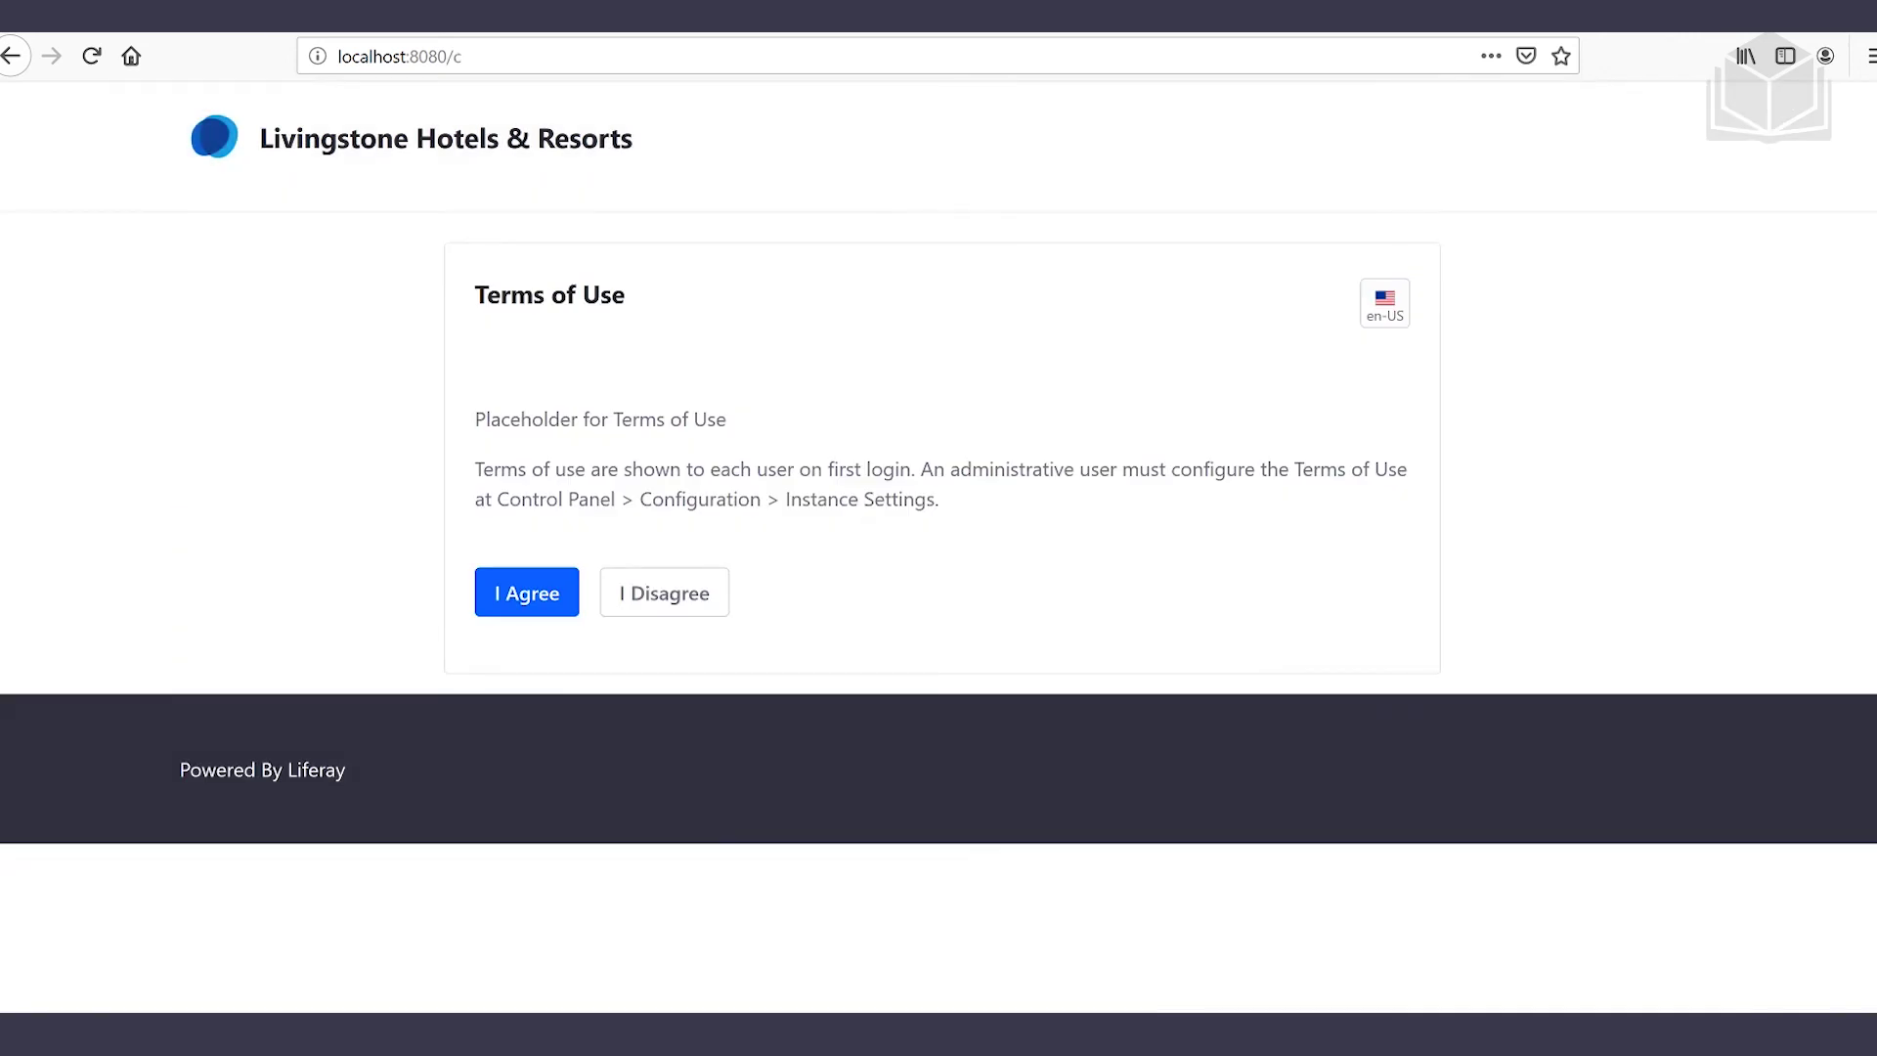
# Agree to the terms of use, save a new password, and save a reminder-question answer
pyautogui.click(523, 589)
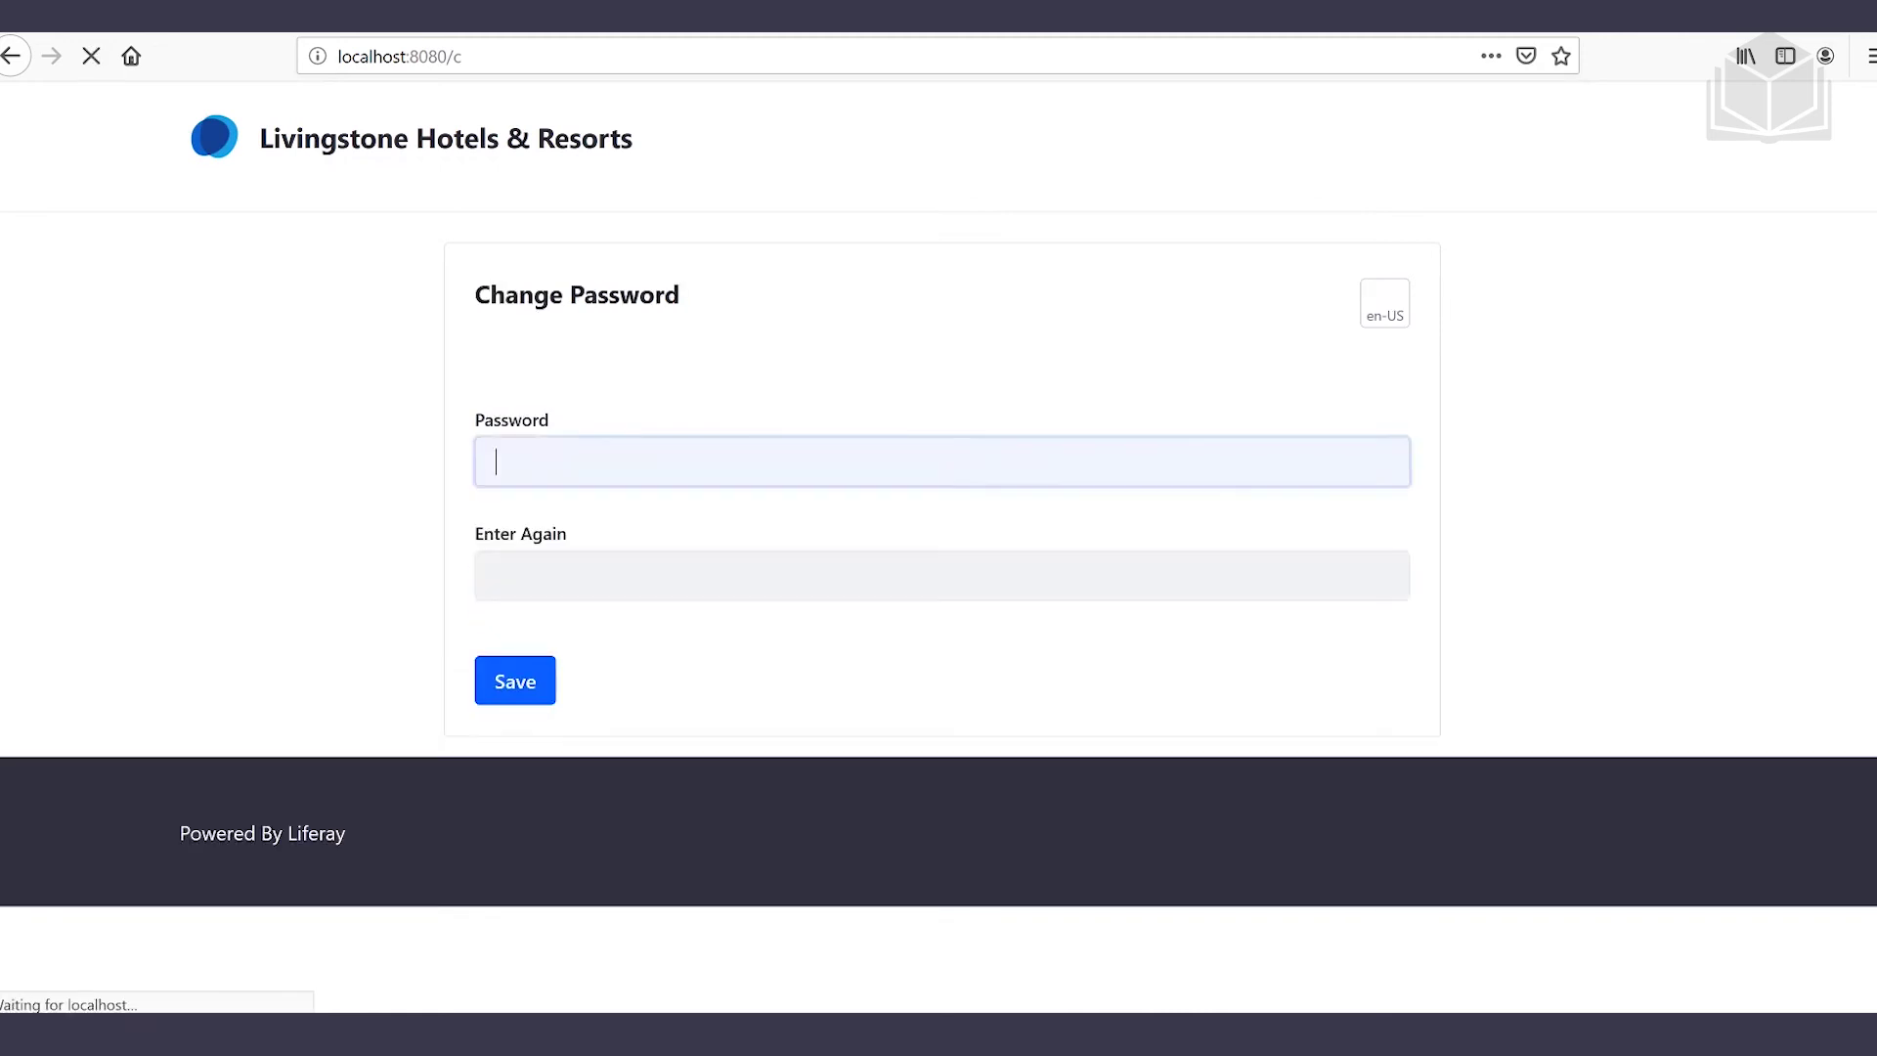
pyautogui.write('•••')
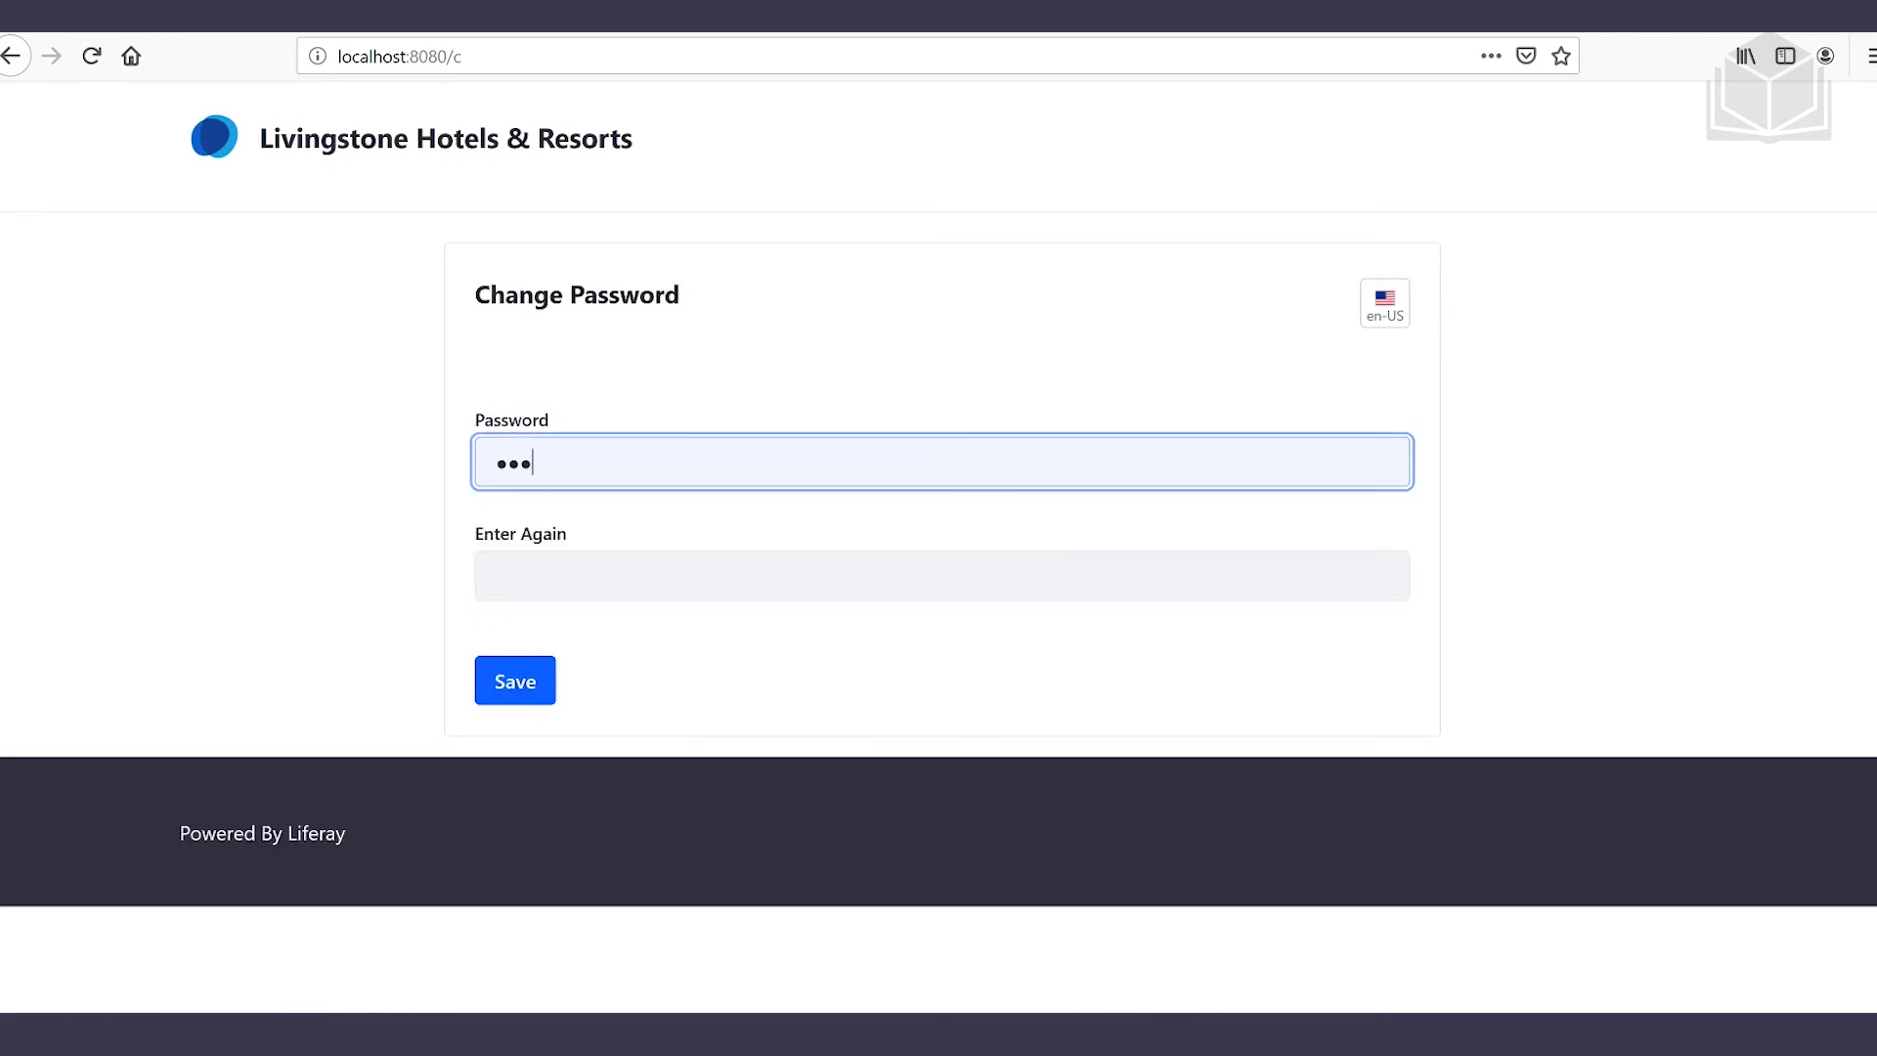
pyautogui.write('••••')
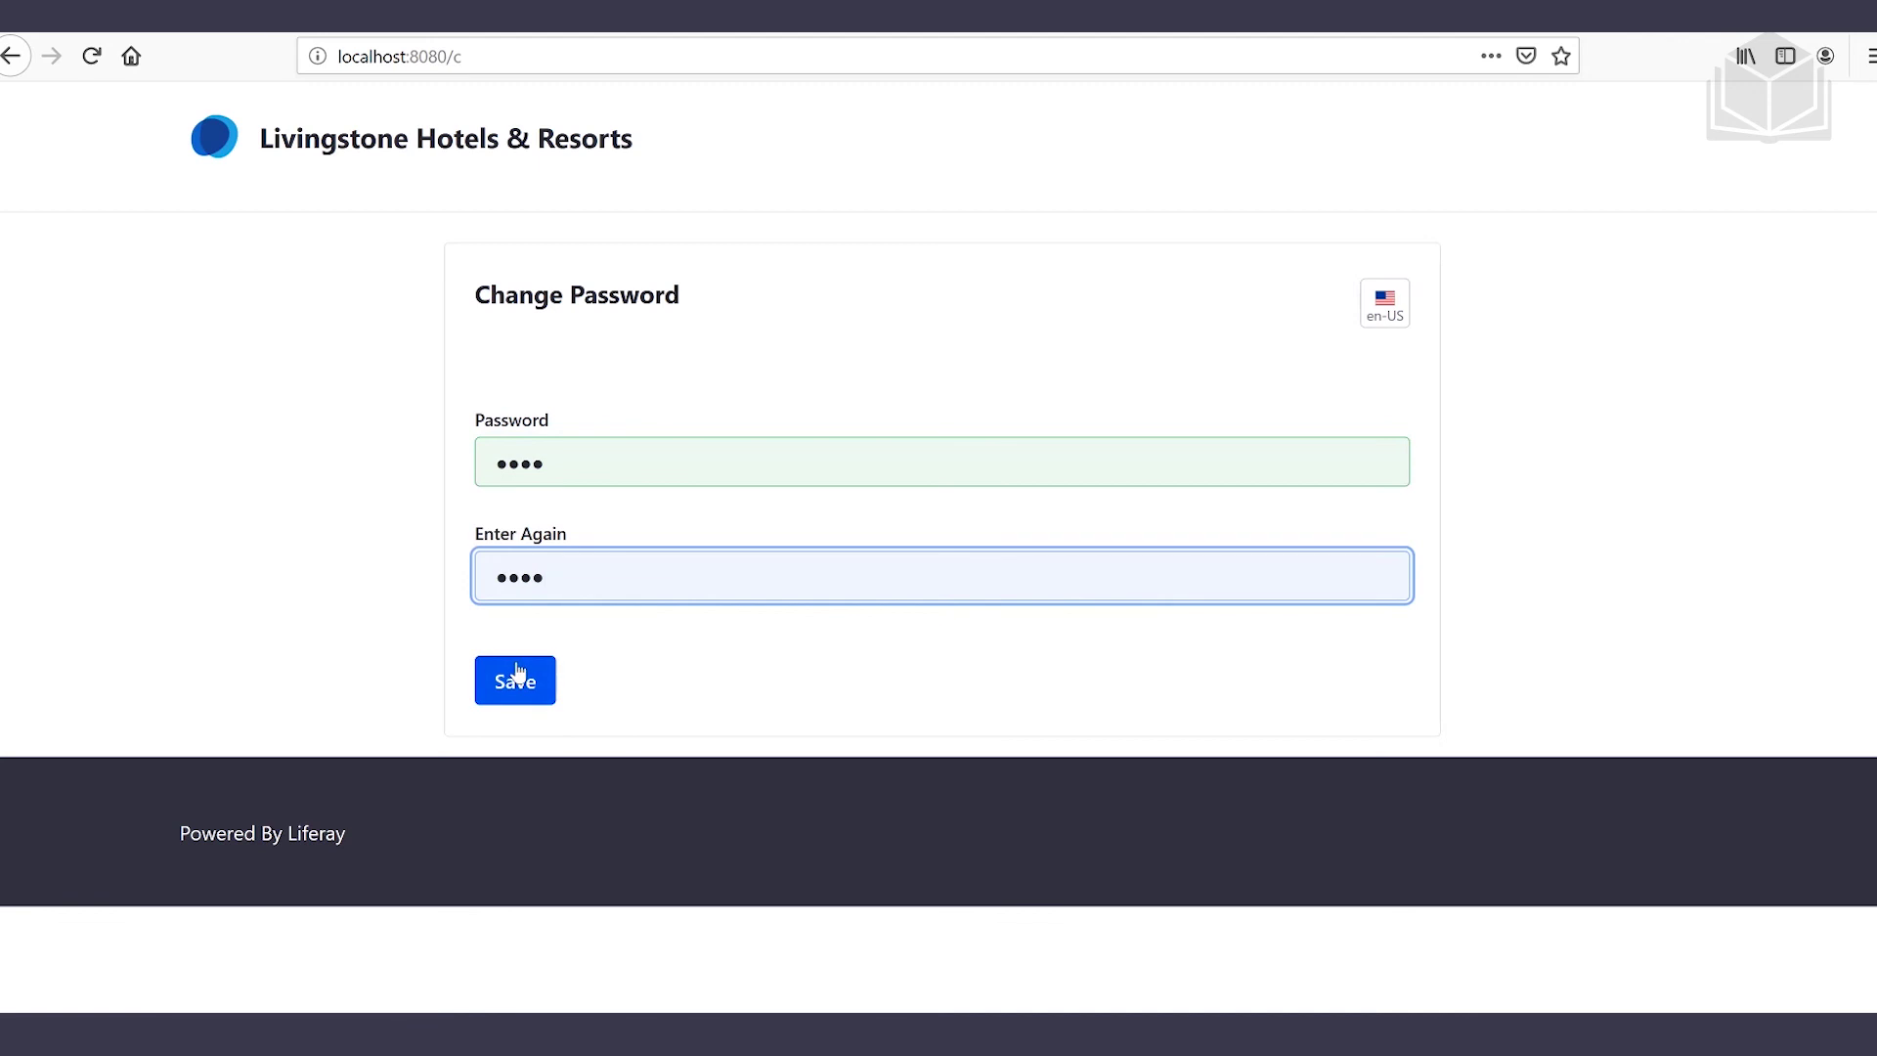
pyautogui.click(518, 674)
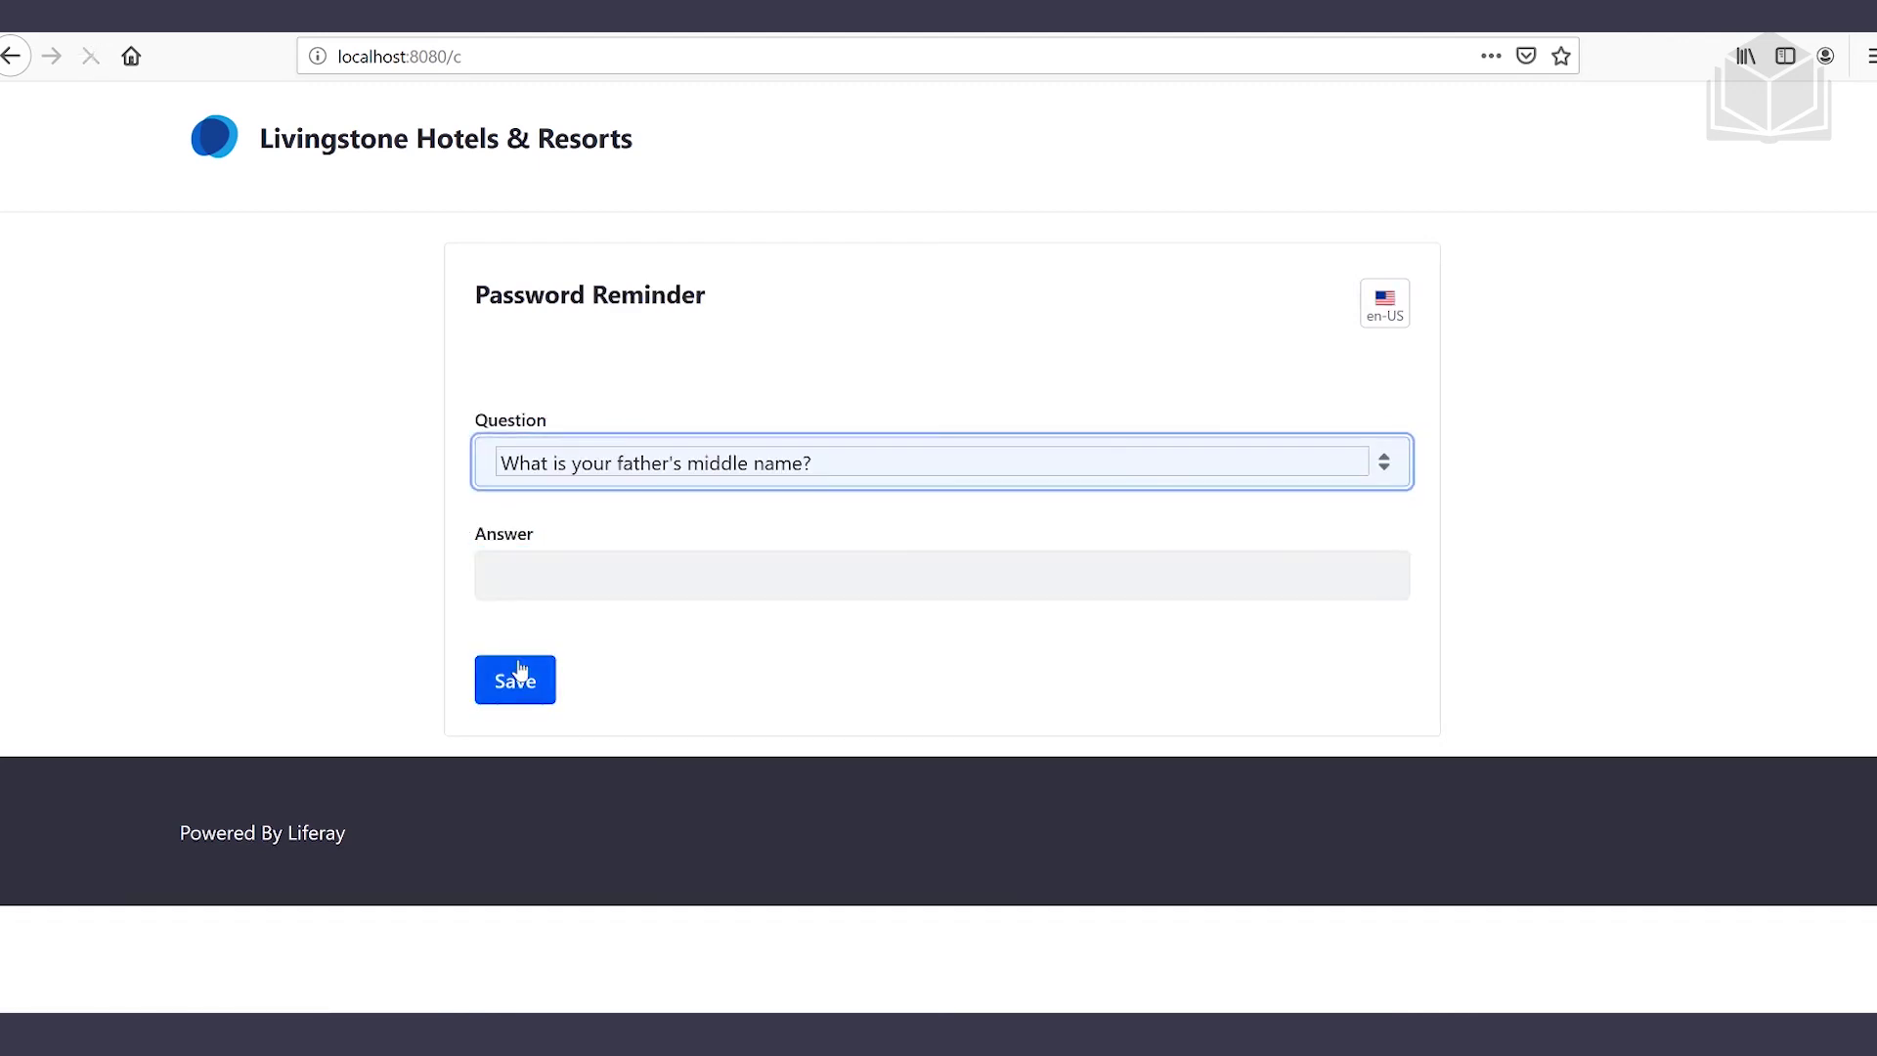
pyautogui.click(496, 576)
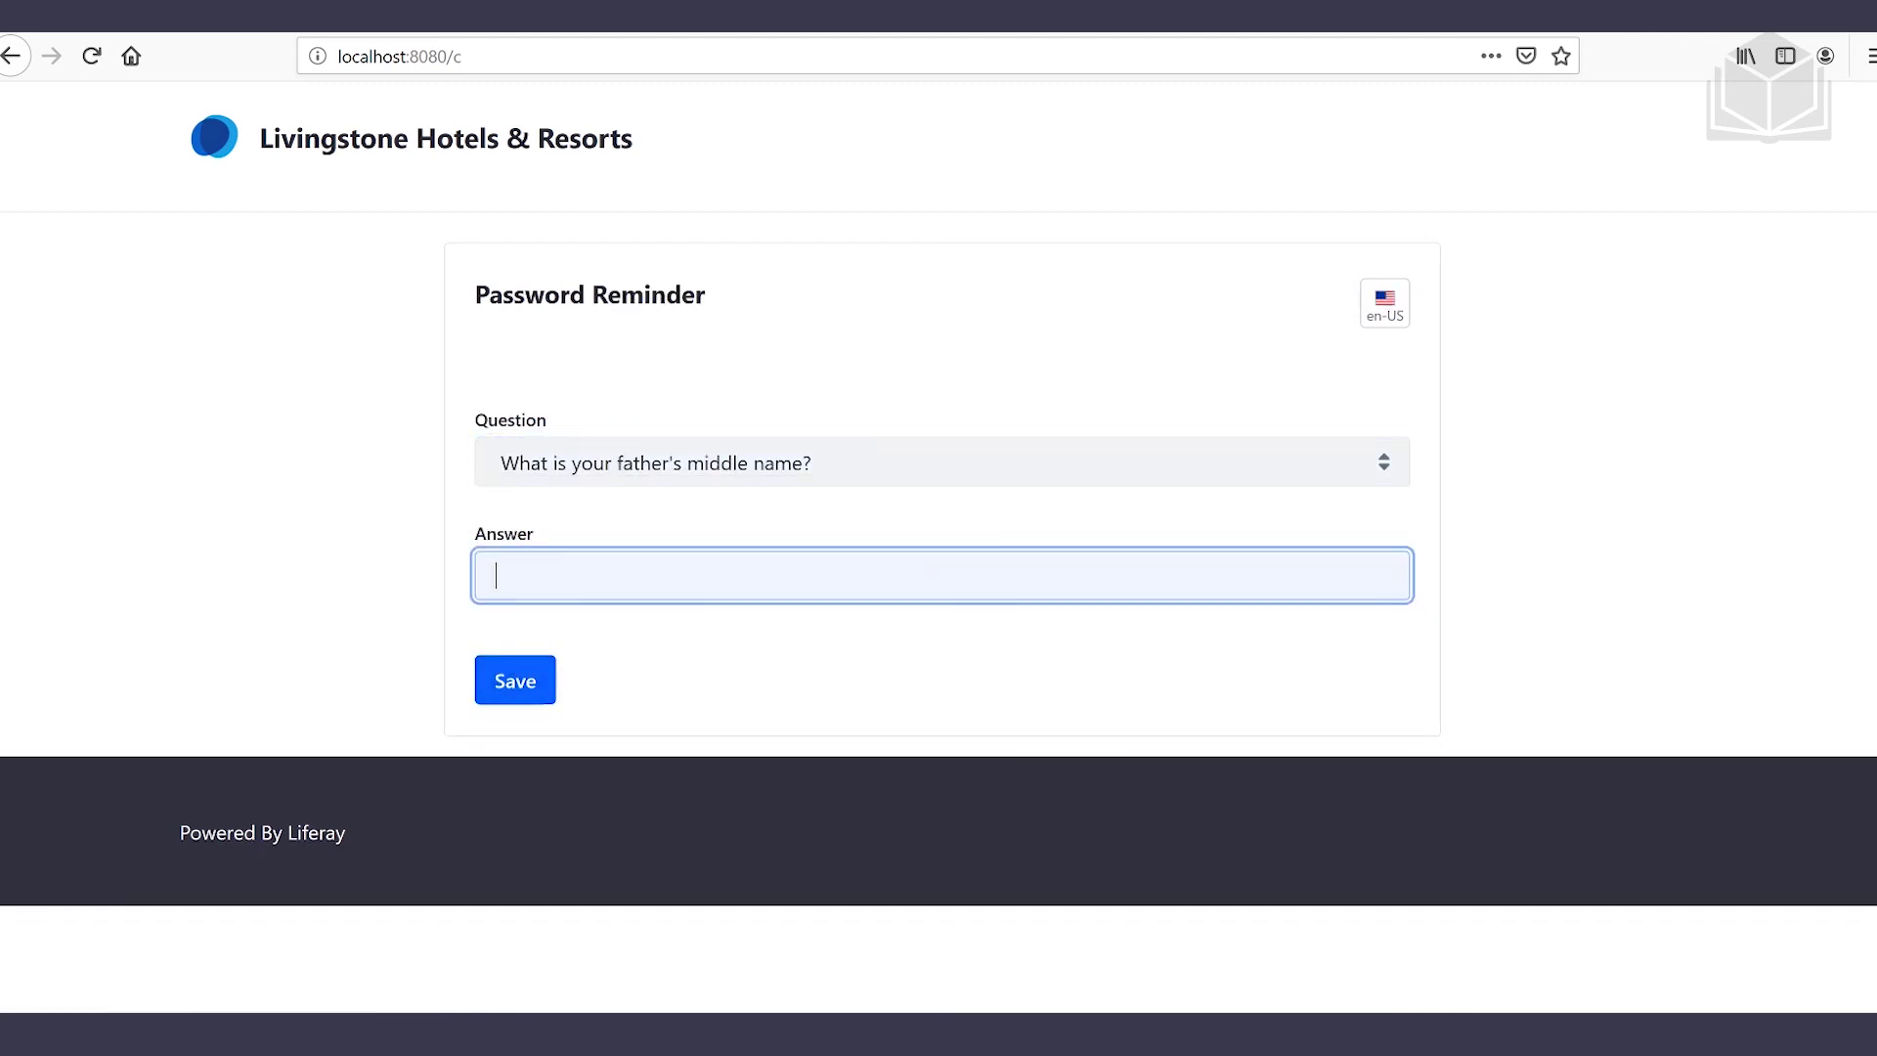
pyautogui.write('test')
pyautogui.click(528, 681)
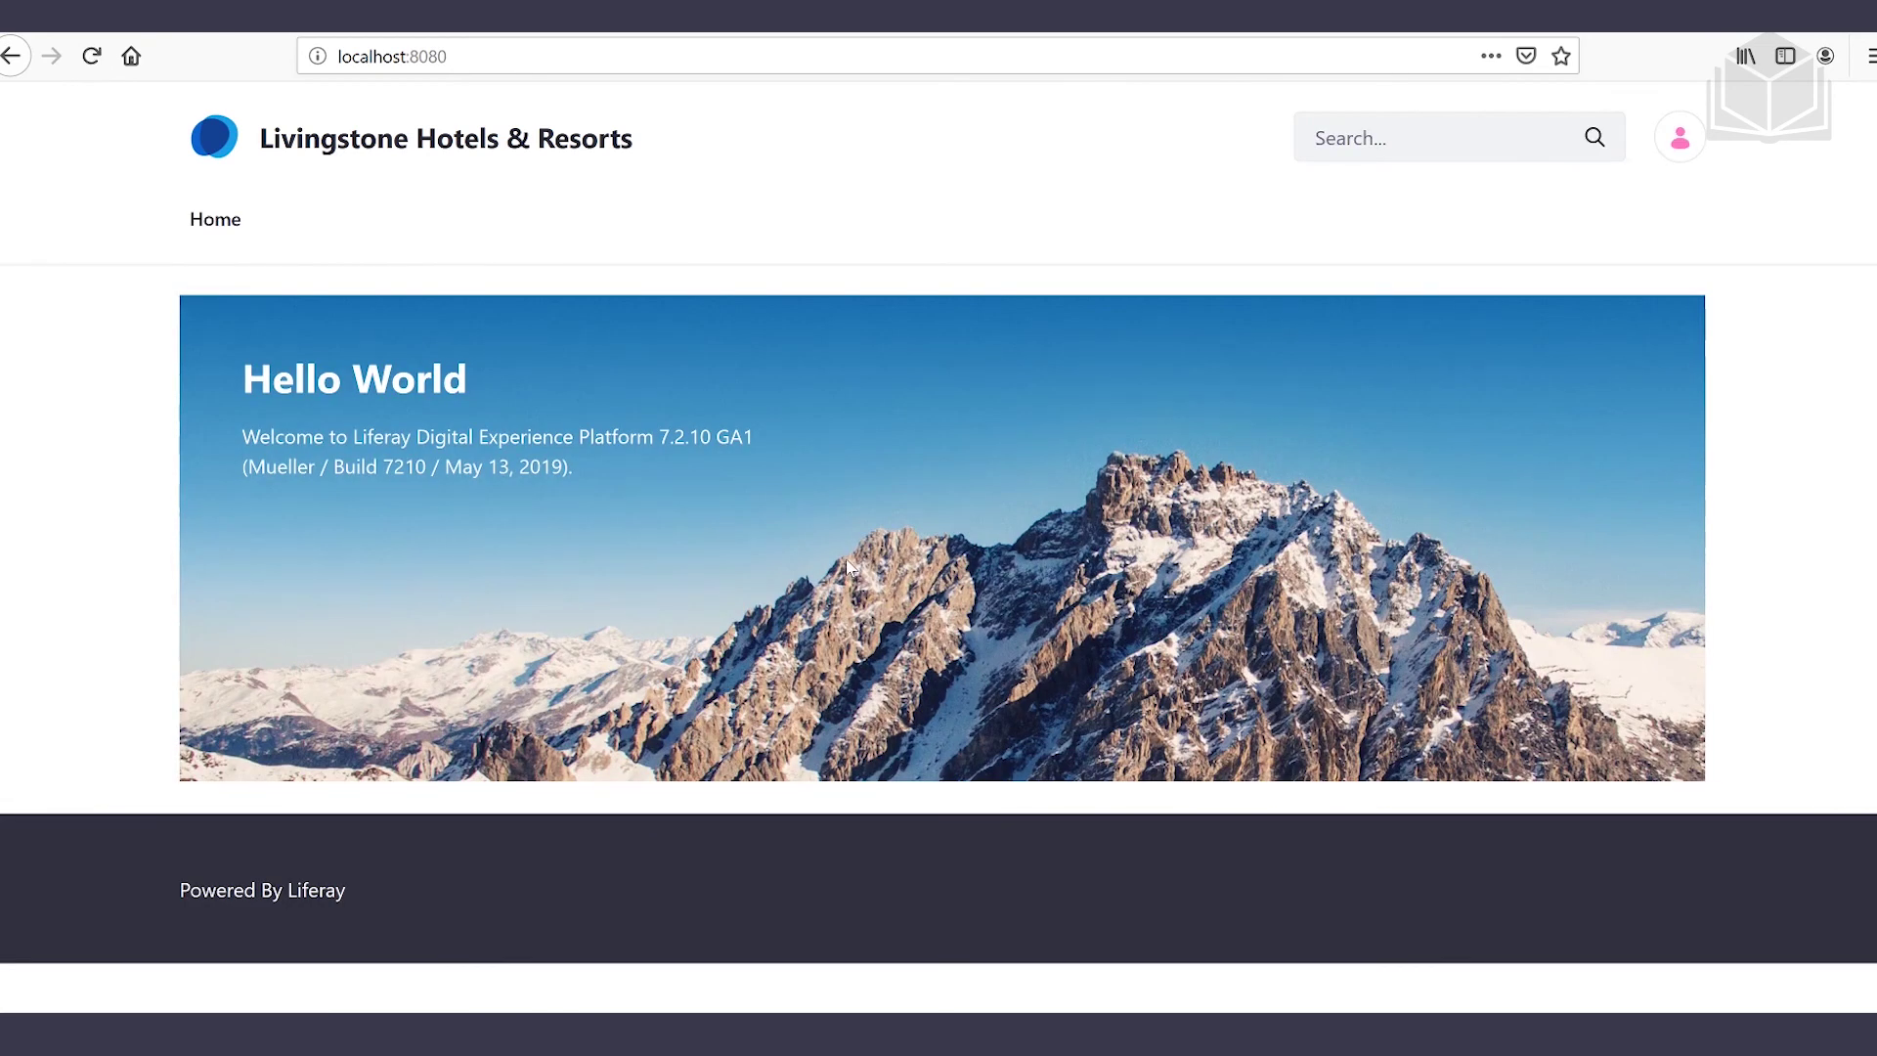
# Switch to the Livingstone Life site from My Sites and open Blogs under Content & Data
pyautogui.click(1691, 150)
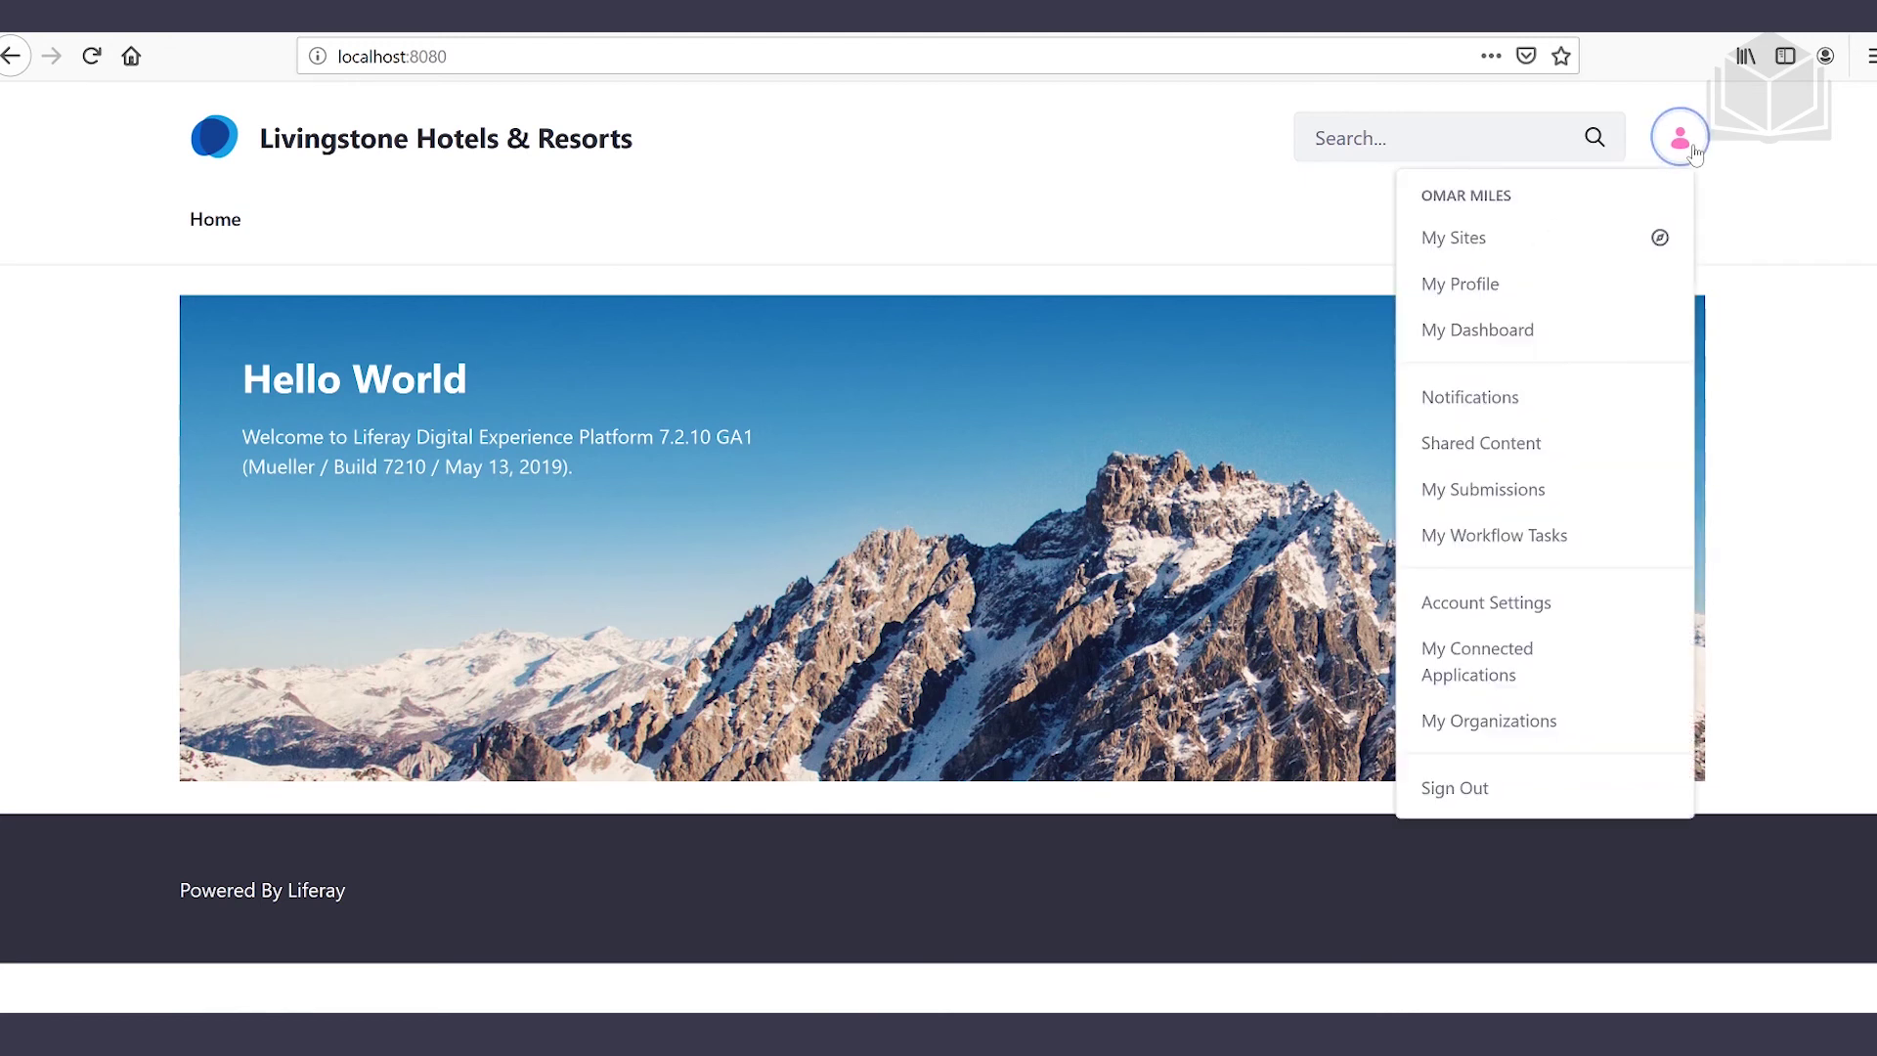
pyautogui.click(1478, 244)
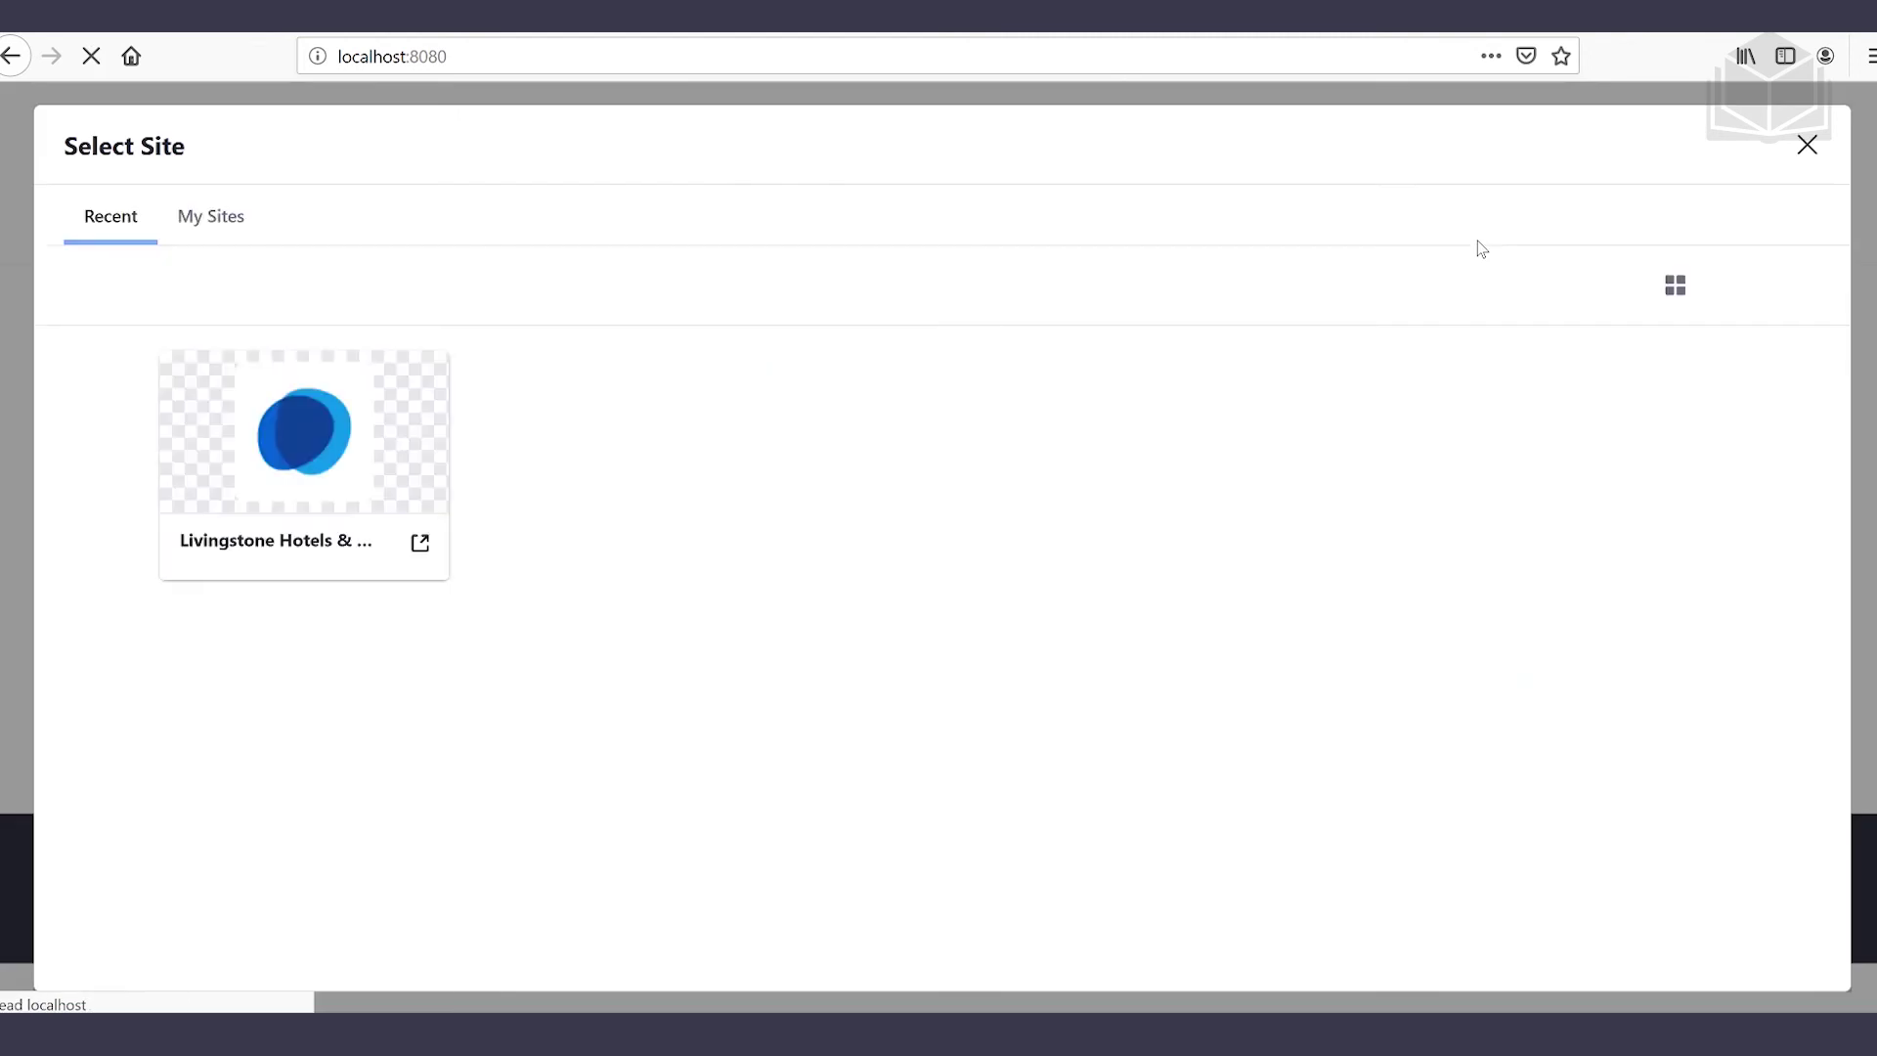
pyautogui.click(236, 235)
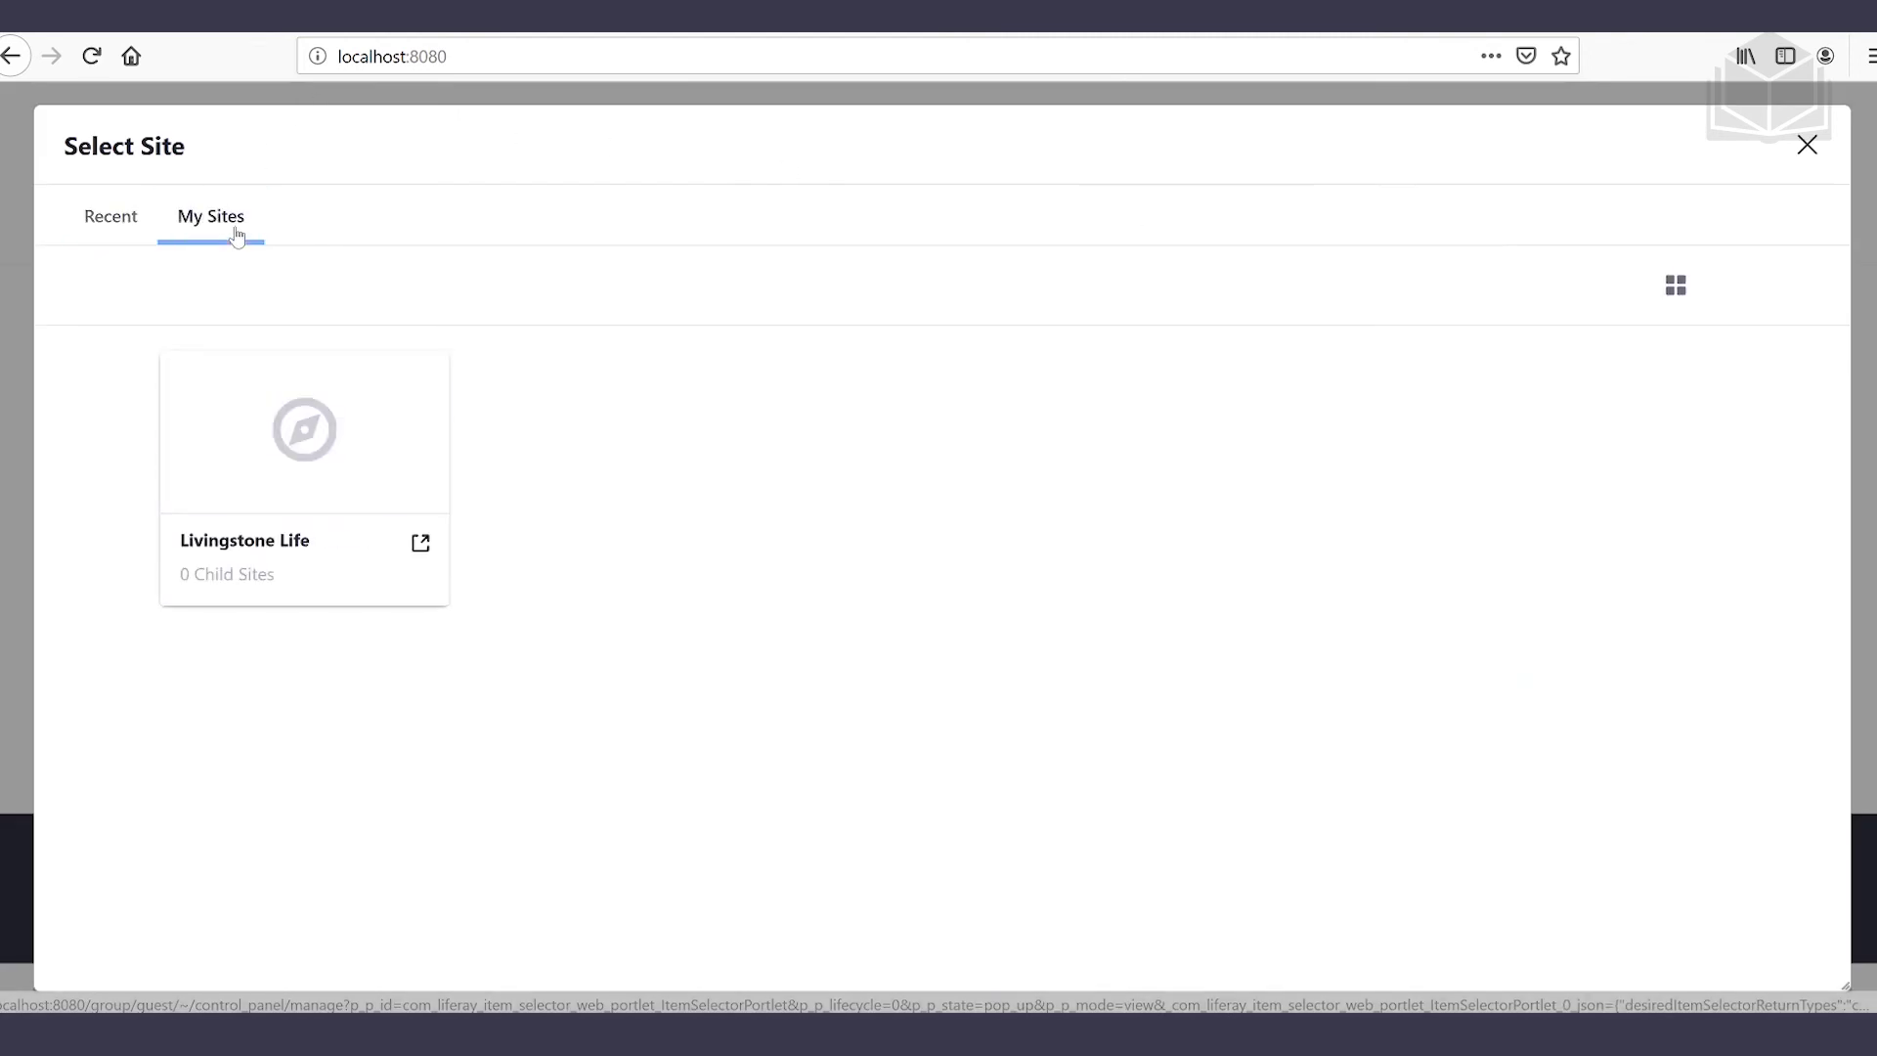
pyautogui.click(260, 543)
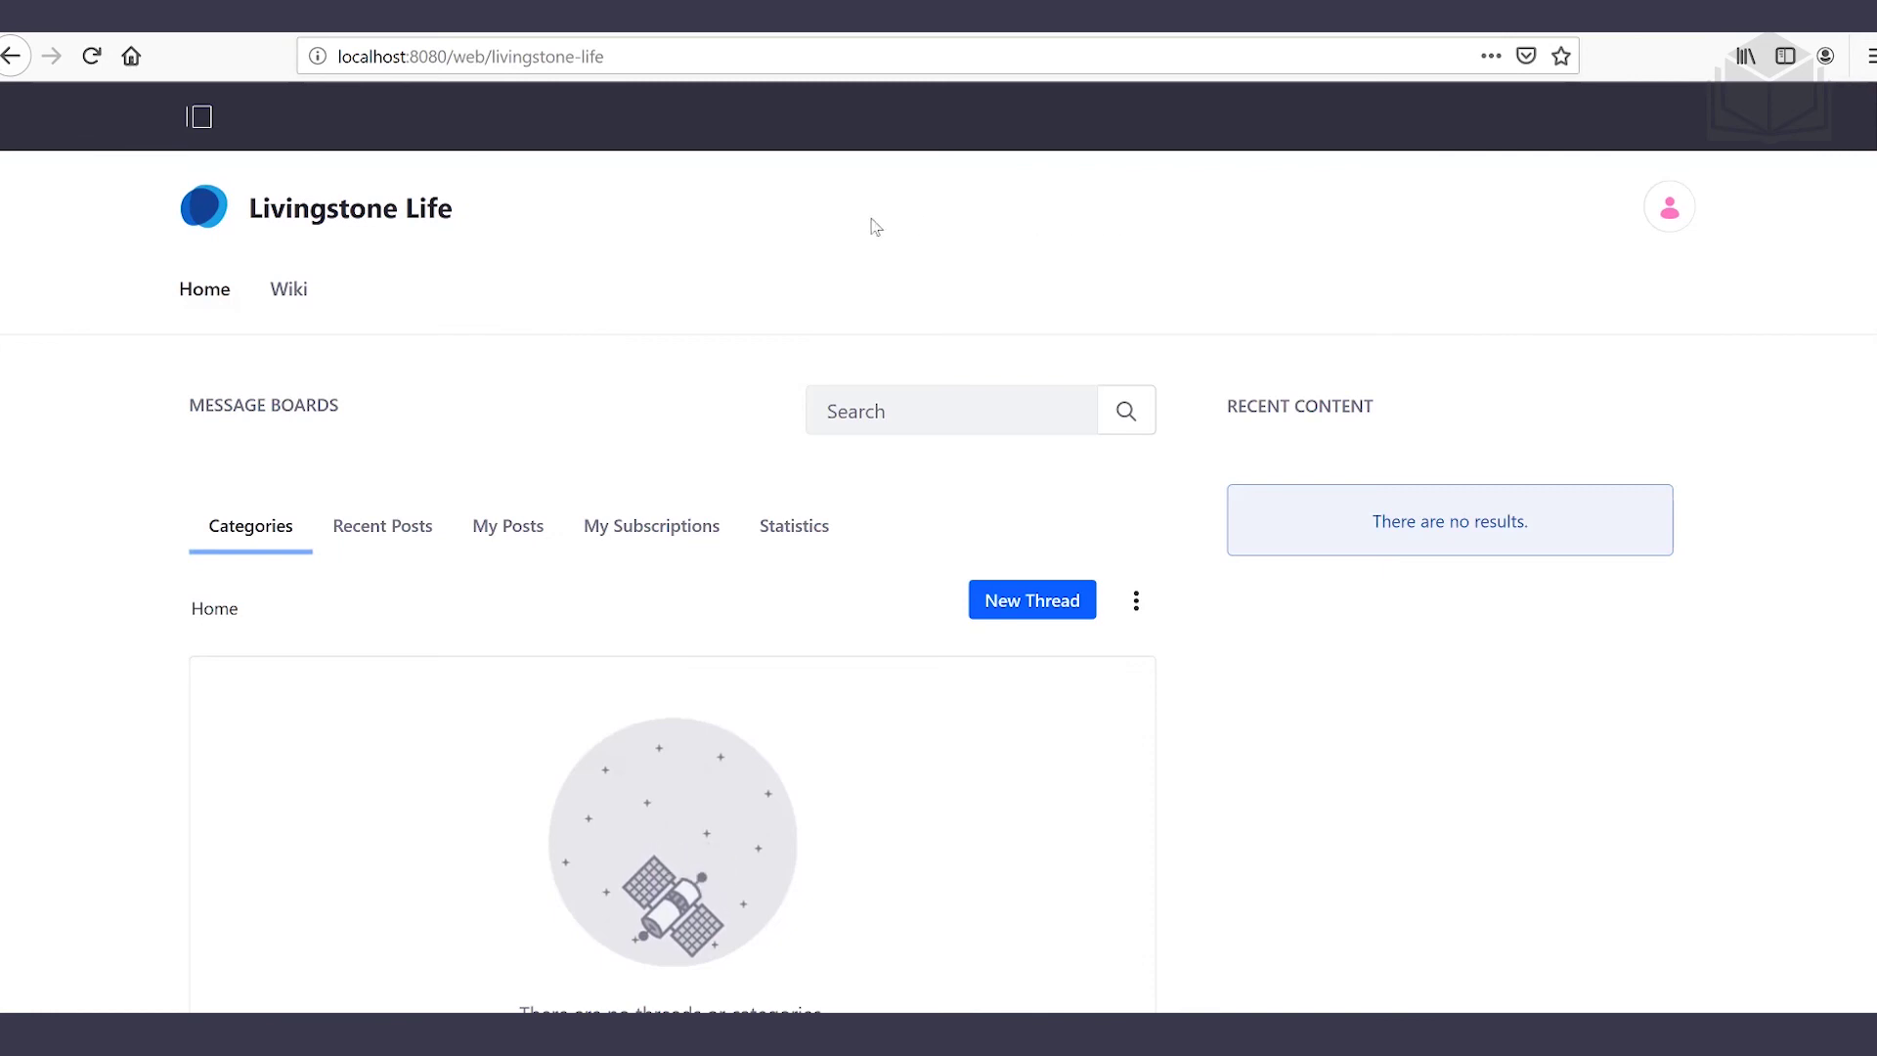
pyautogui.click(201, 122)
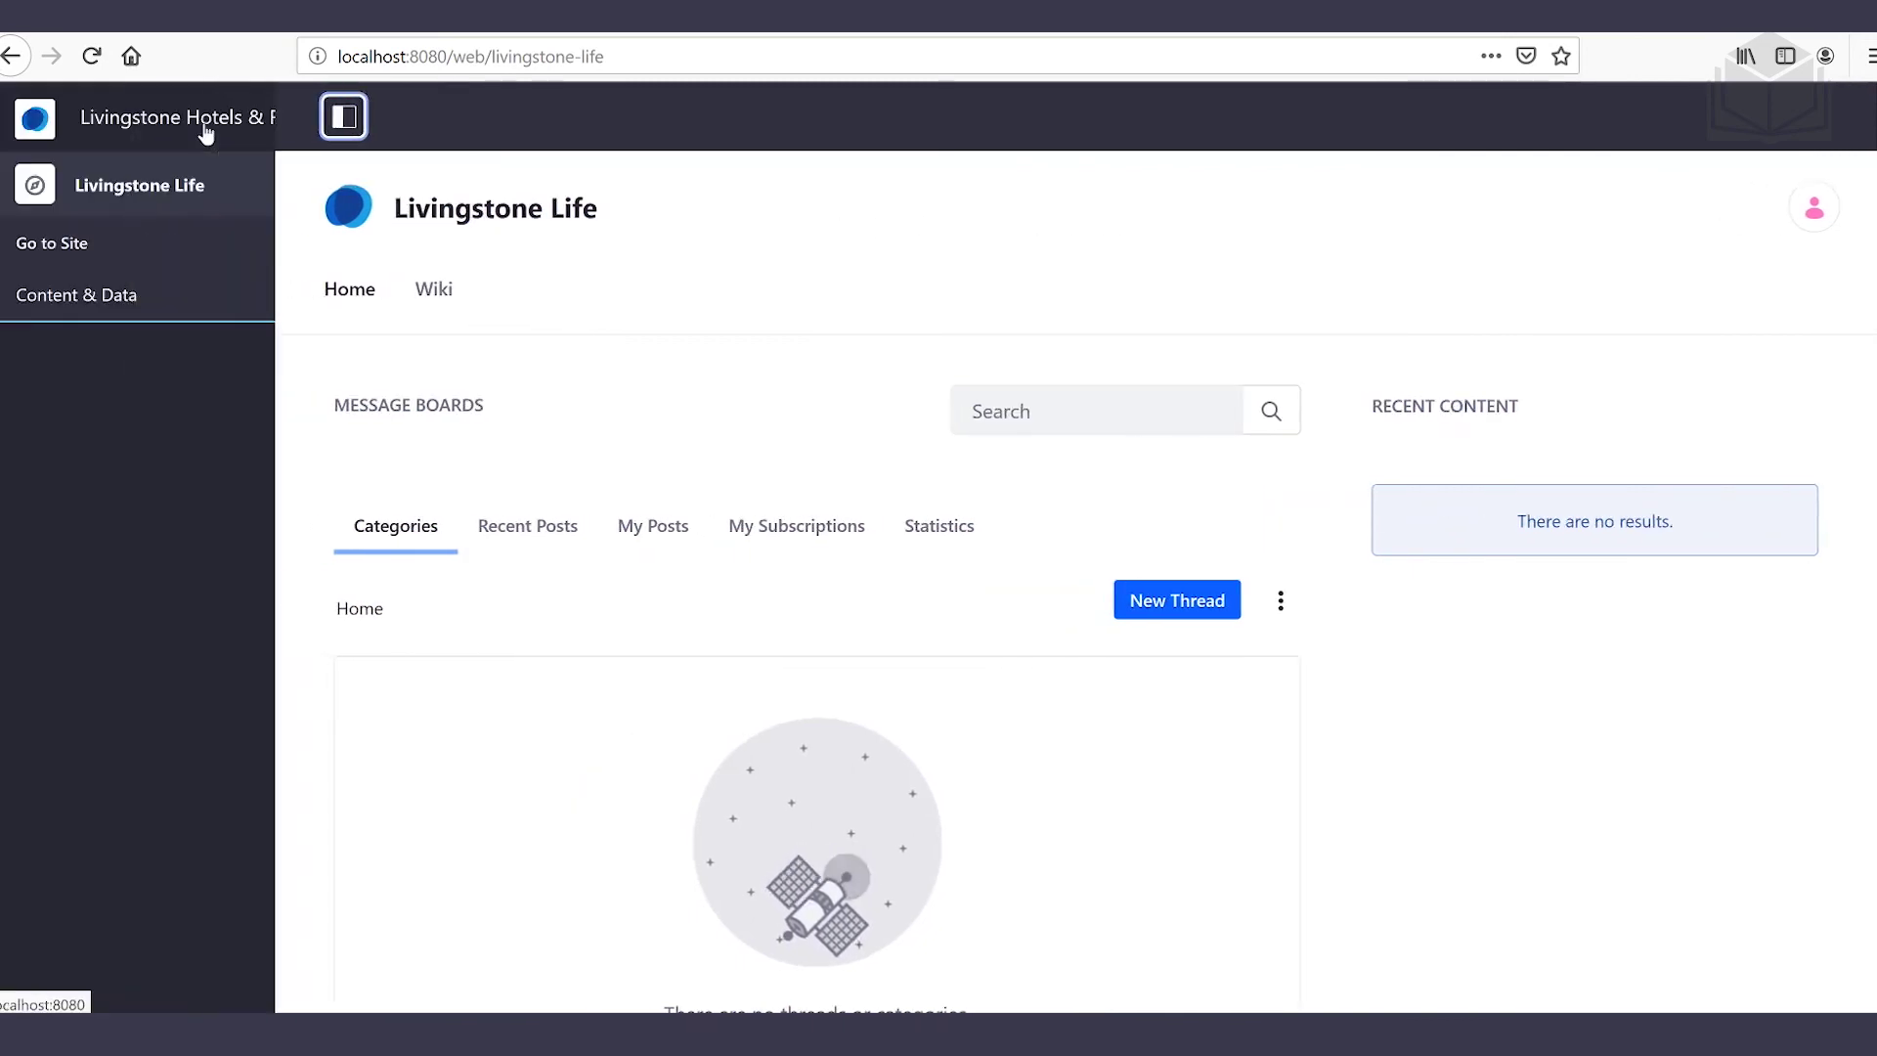
pyautogui.click(152, 299)
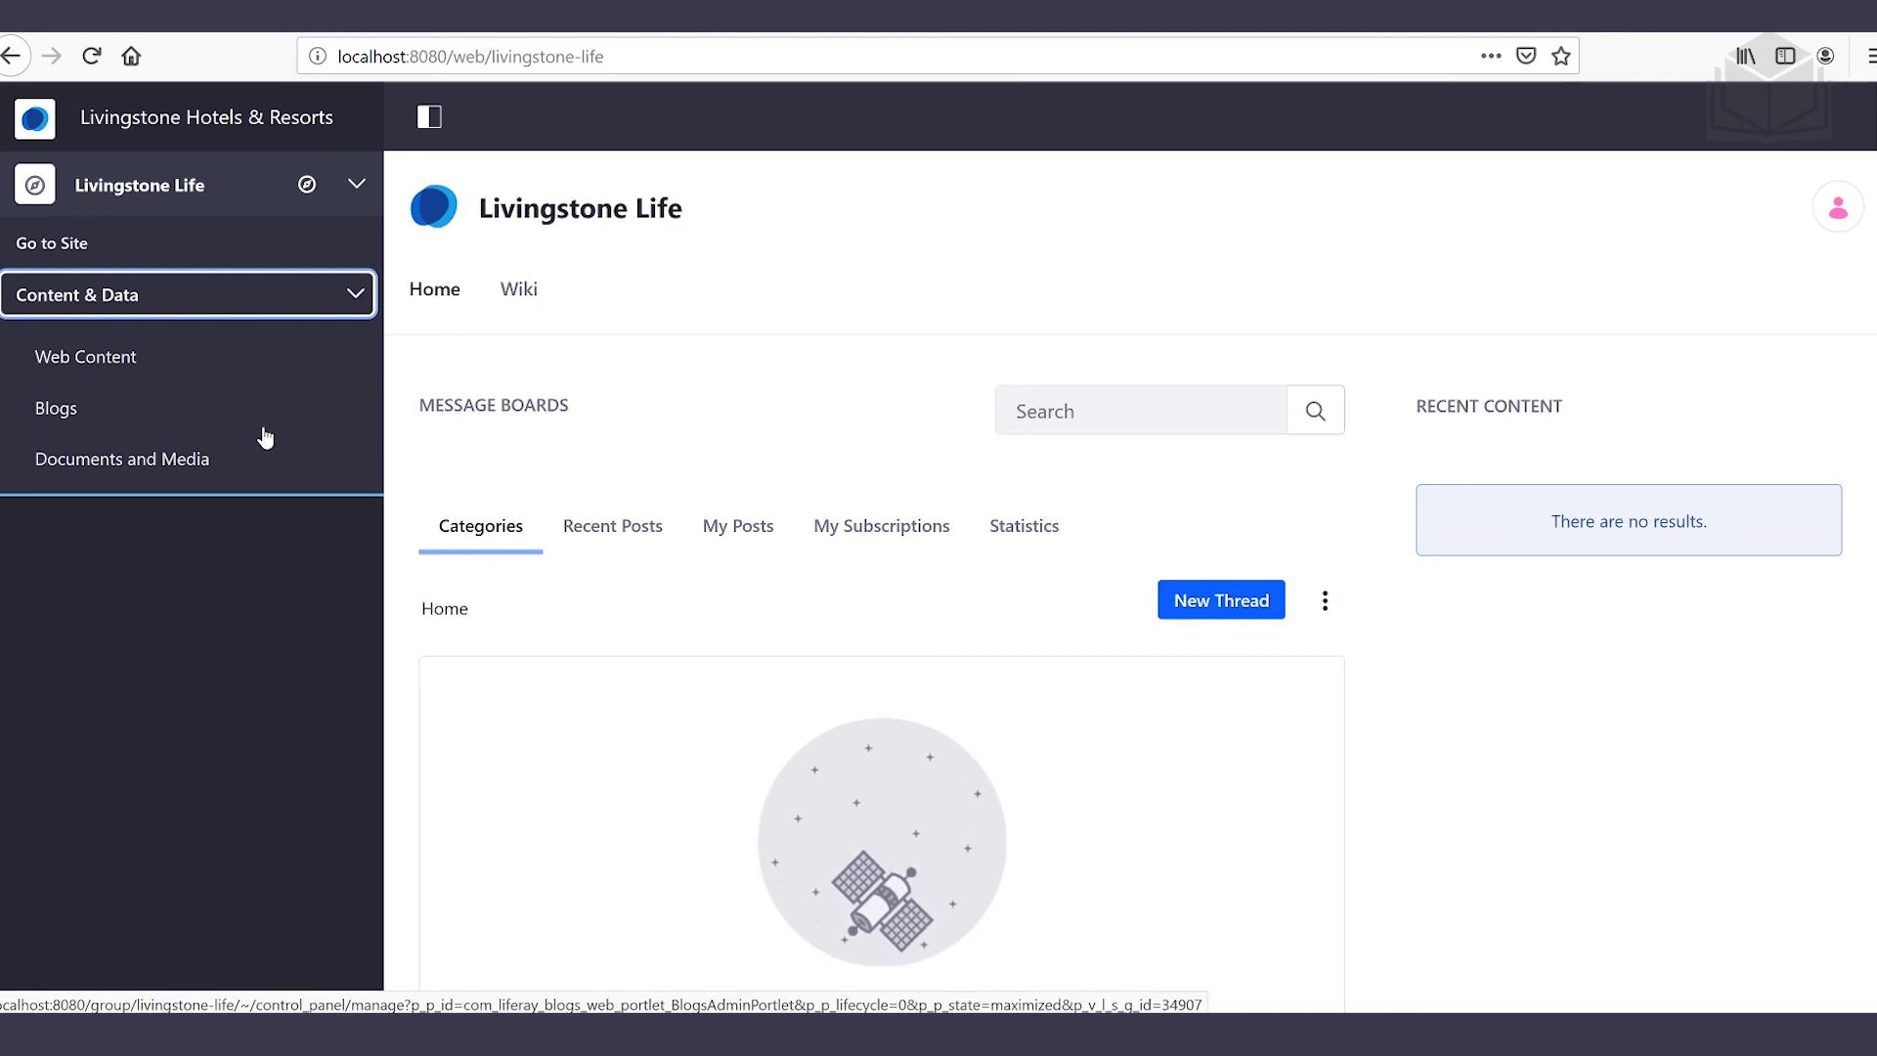
pyautogui.click(114, 420)
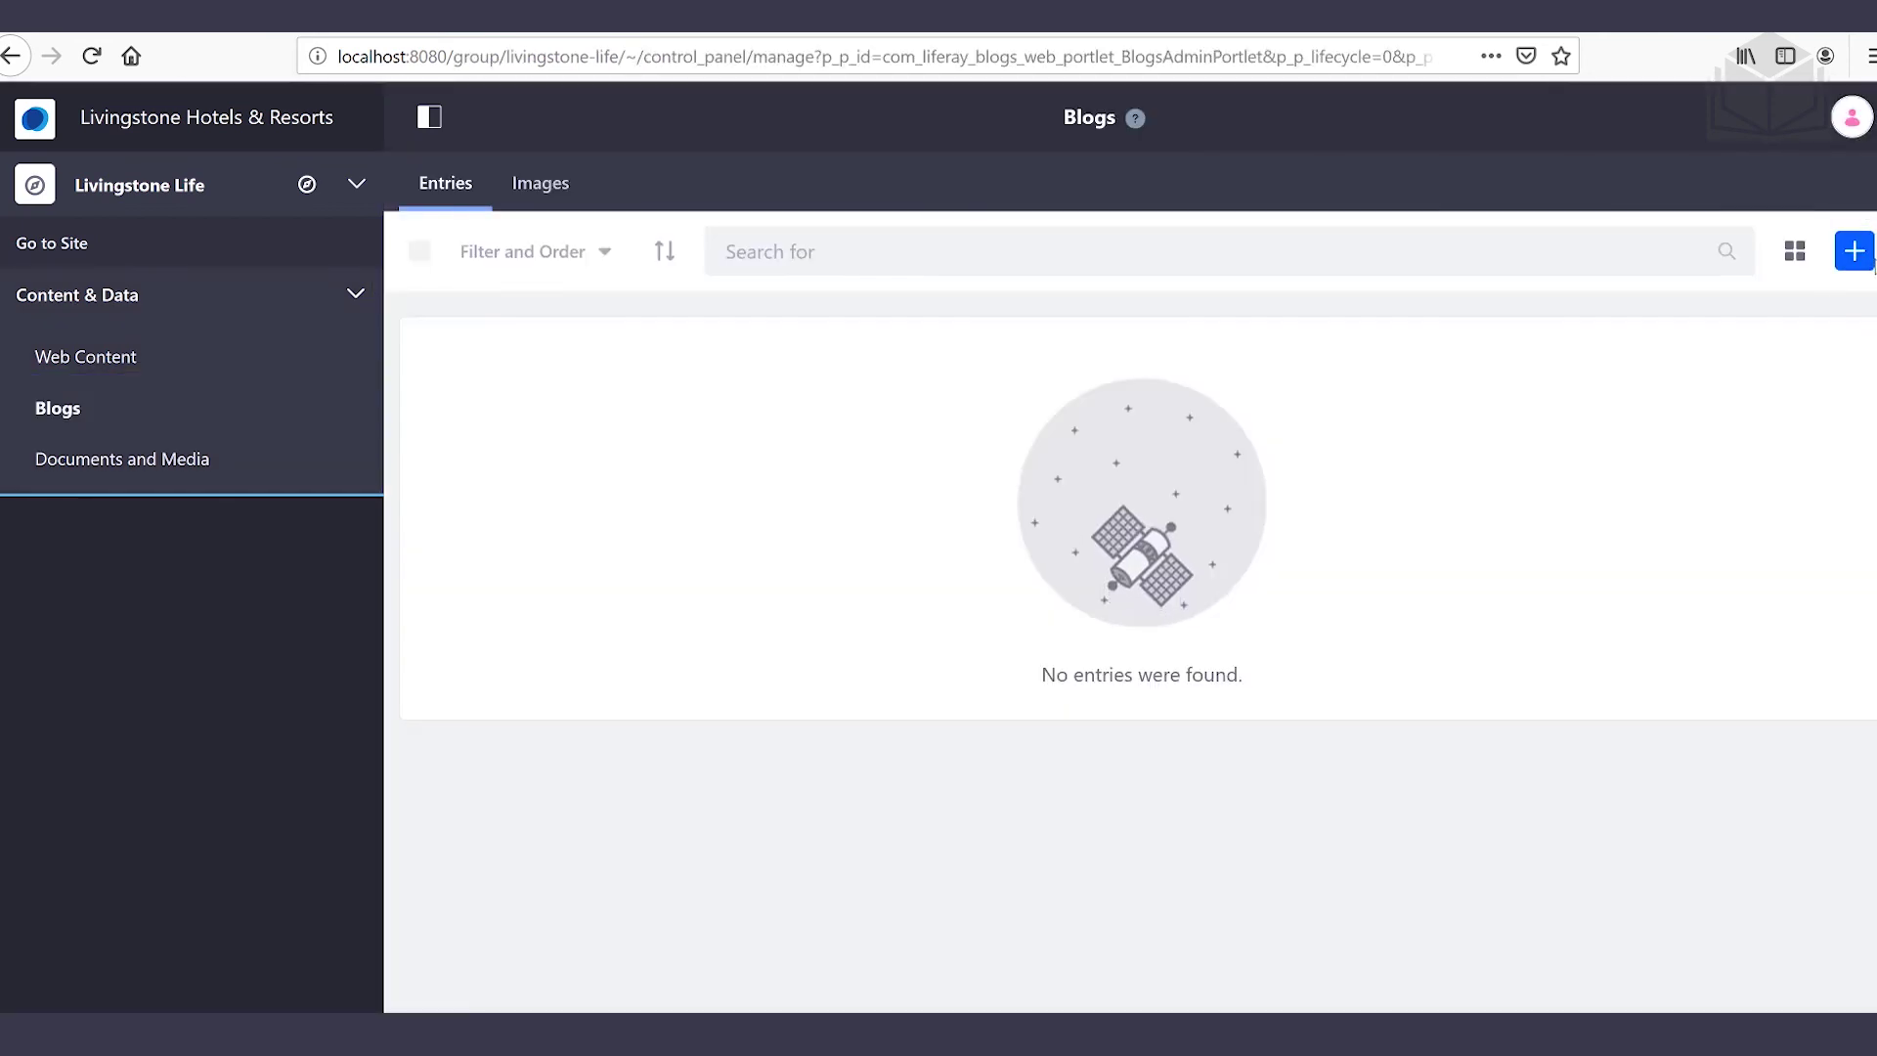
# Add a blog entry titled 'I Dream of Fiji' with subtitle 'Reflections on my time in the islands of the South Pacific'
pyautogui.click(1857, 262)
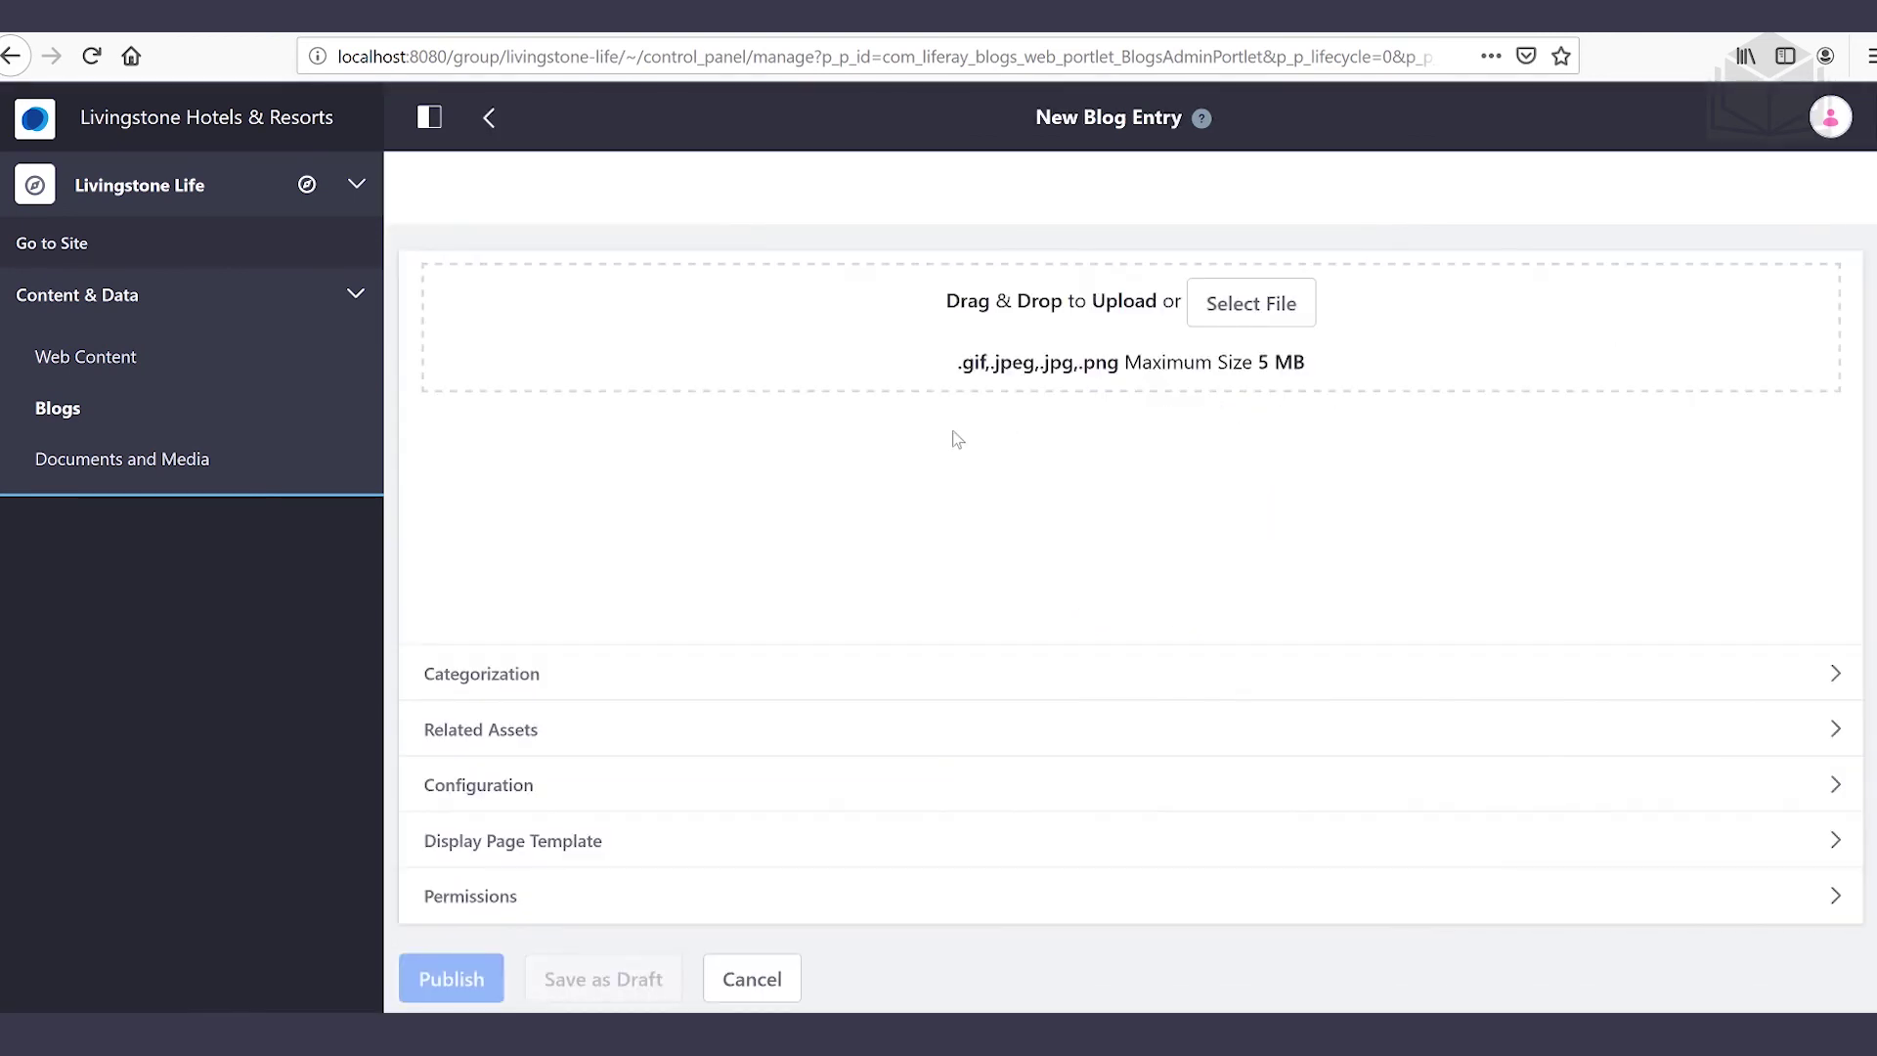
pyautogui.click(753, 543)
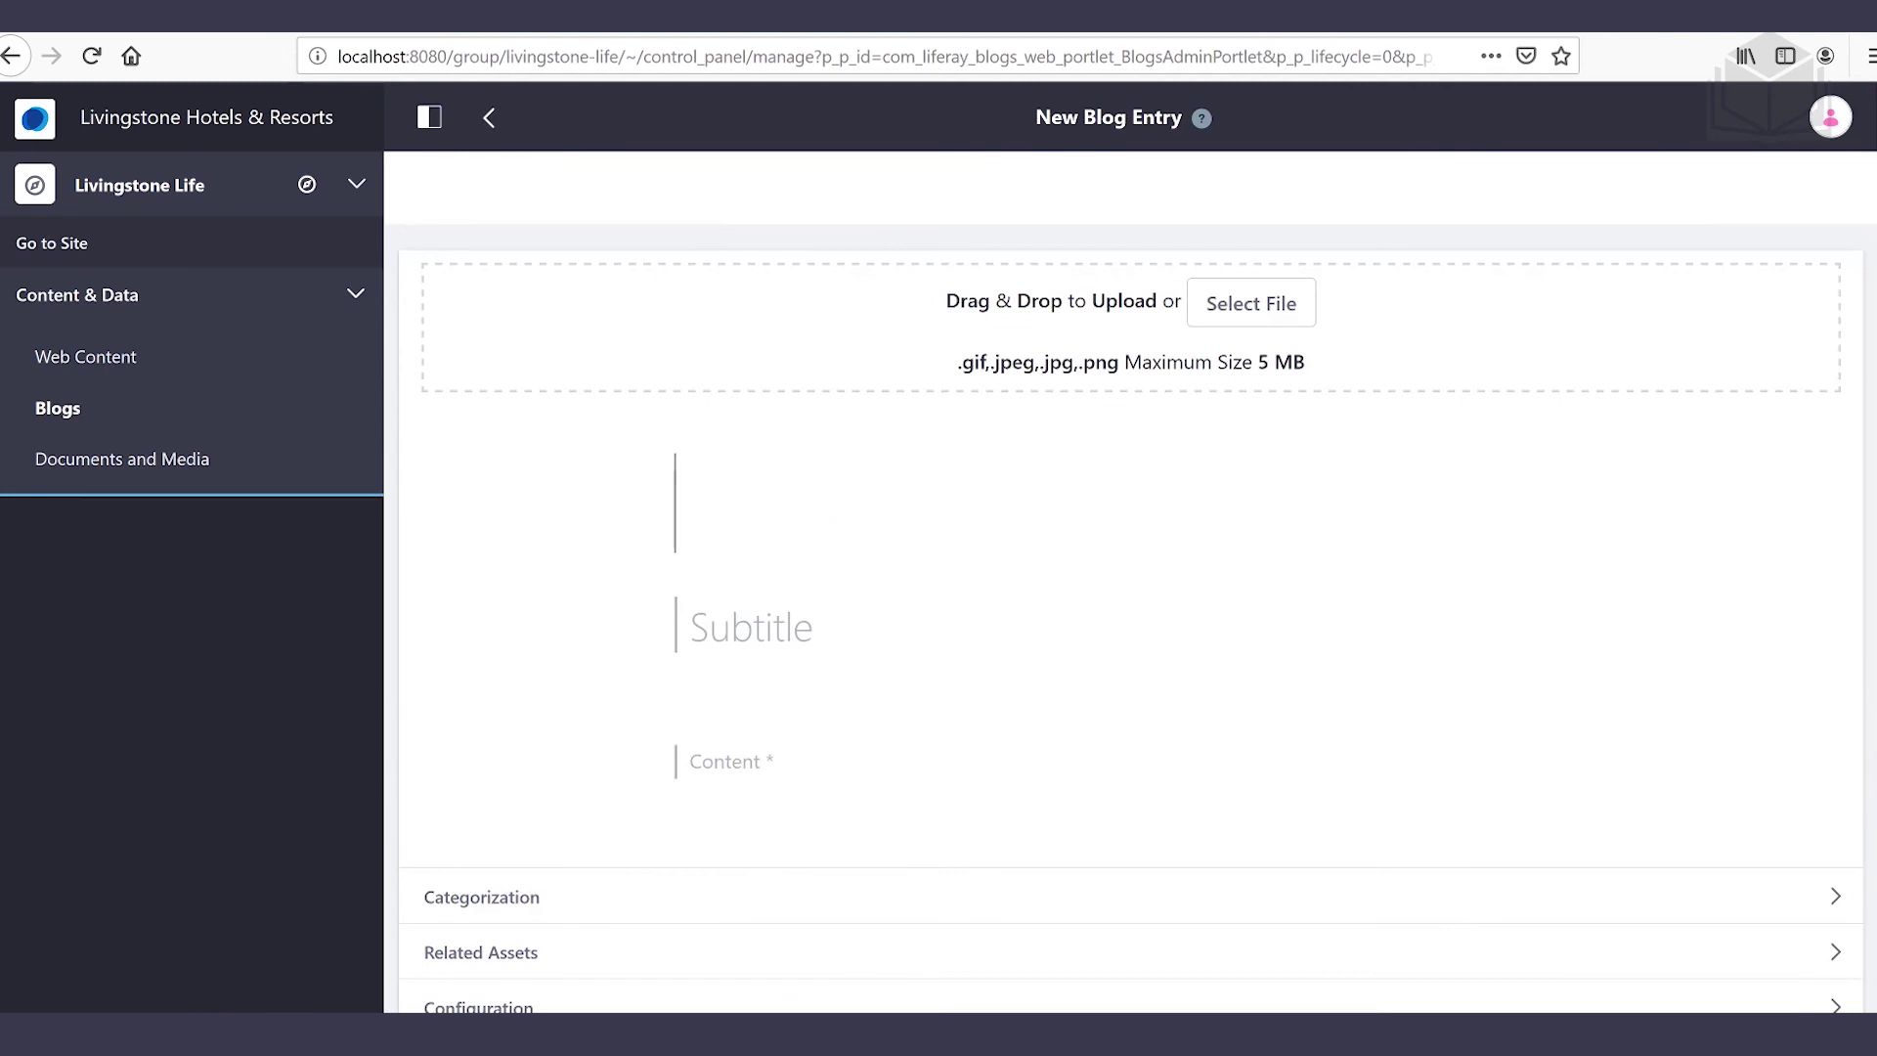
pyautogui.write('I Dream of')
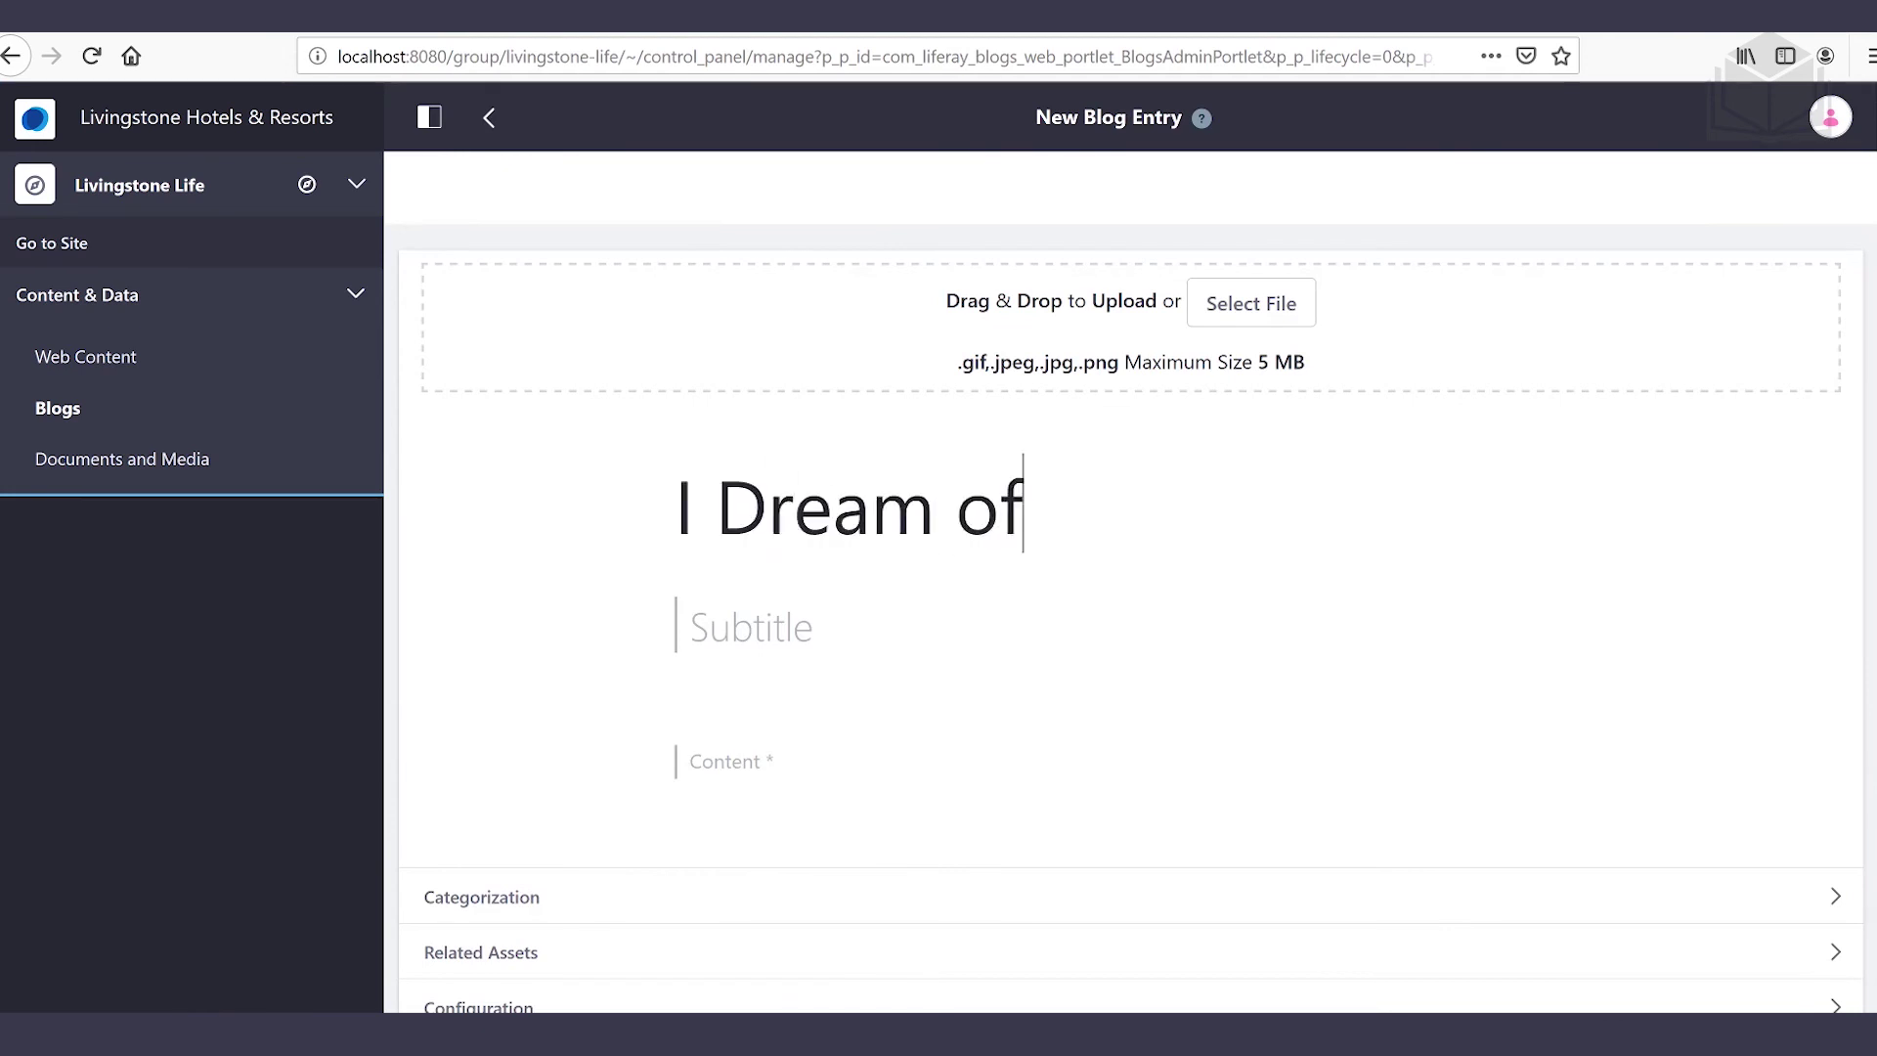
pyautogui.write(' Fiji')
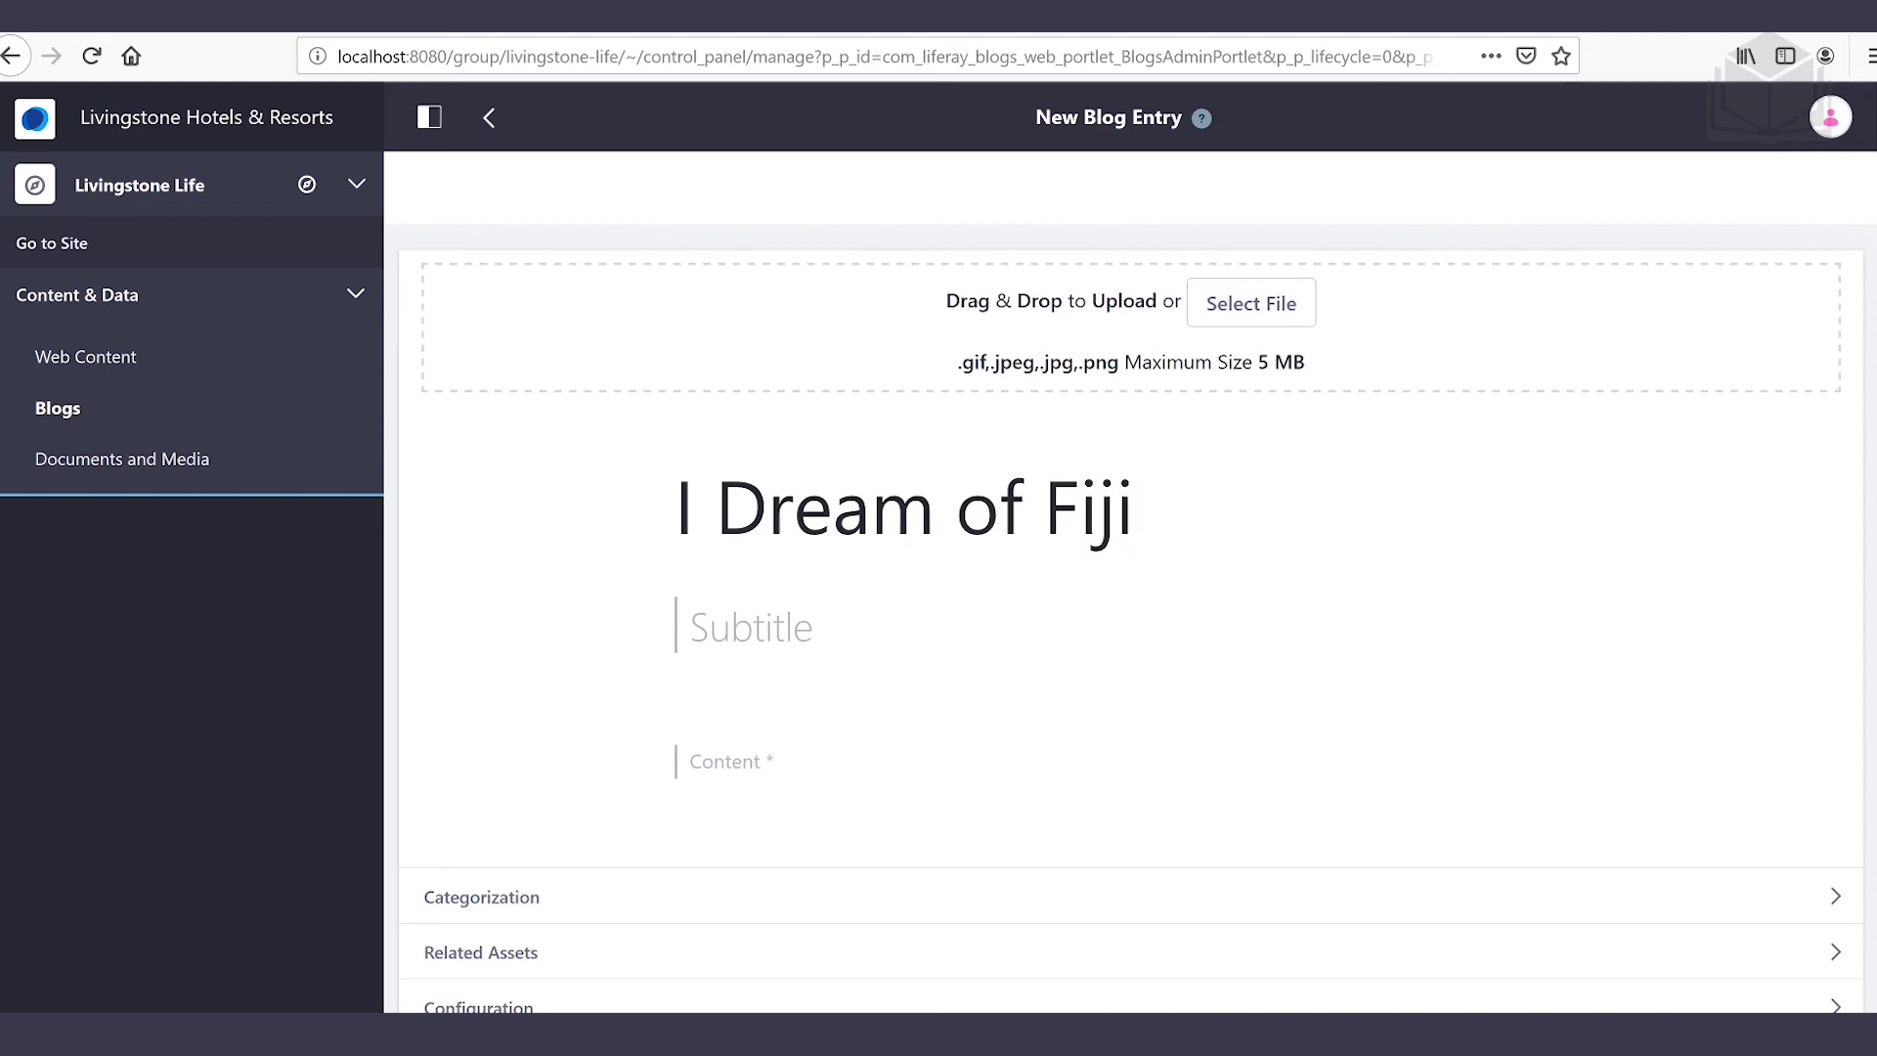
pyautogui.click(684, 625)
pyautogui.write('Refl')
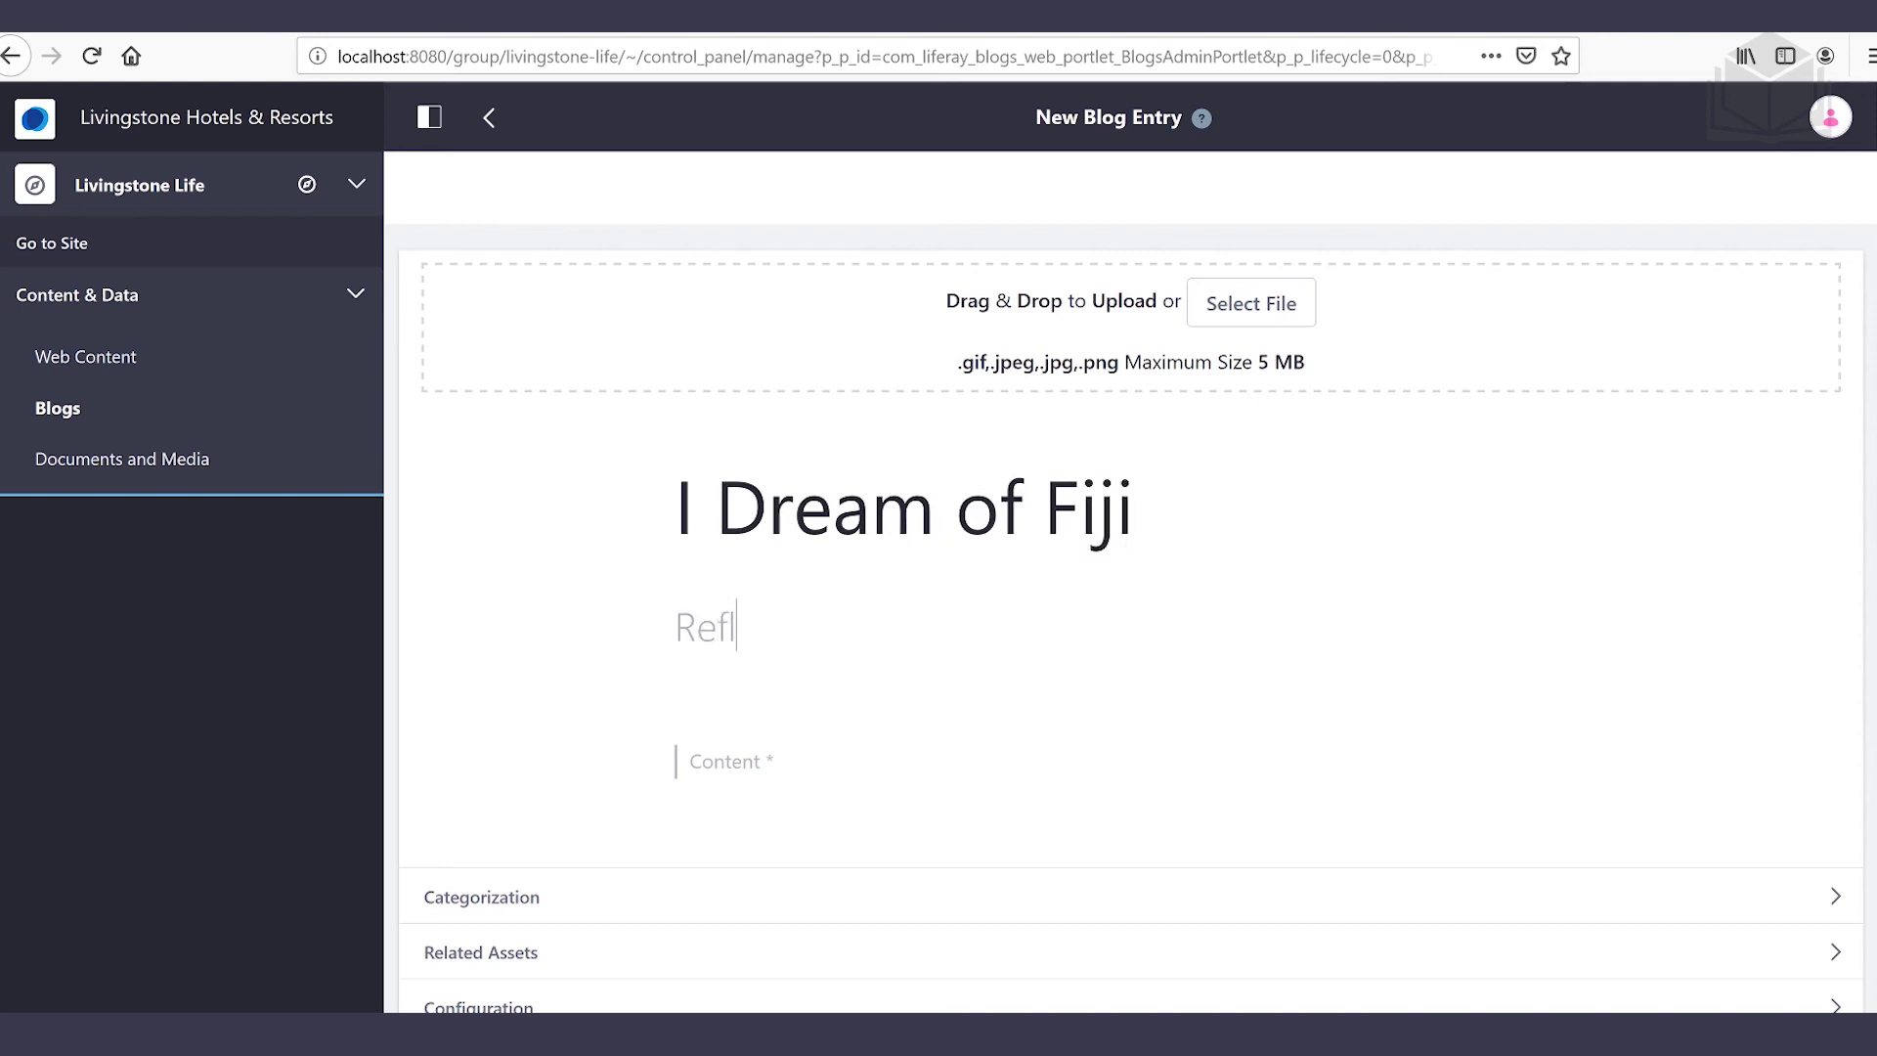
pyautogui.write('ections on my ')
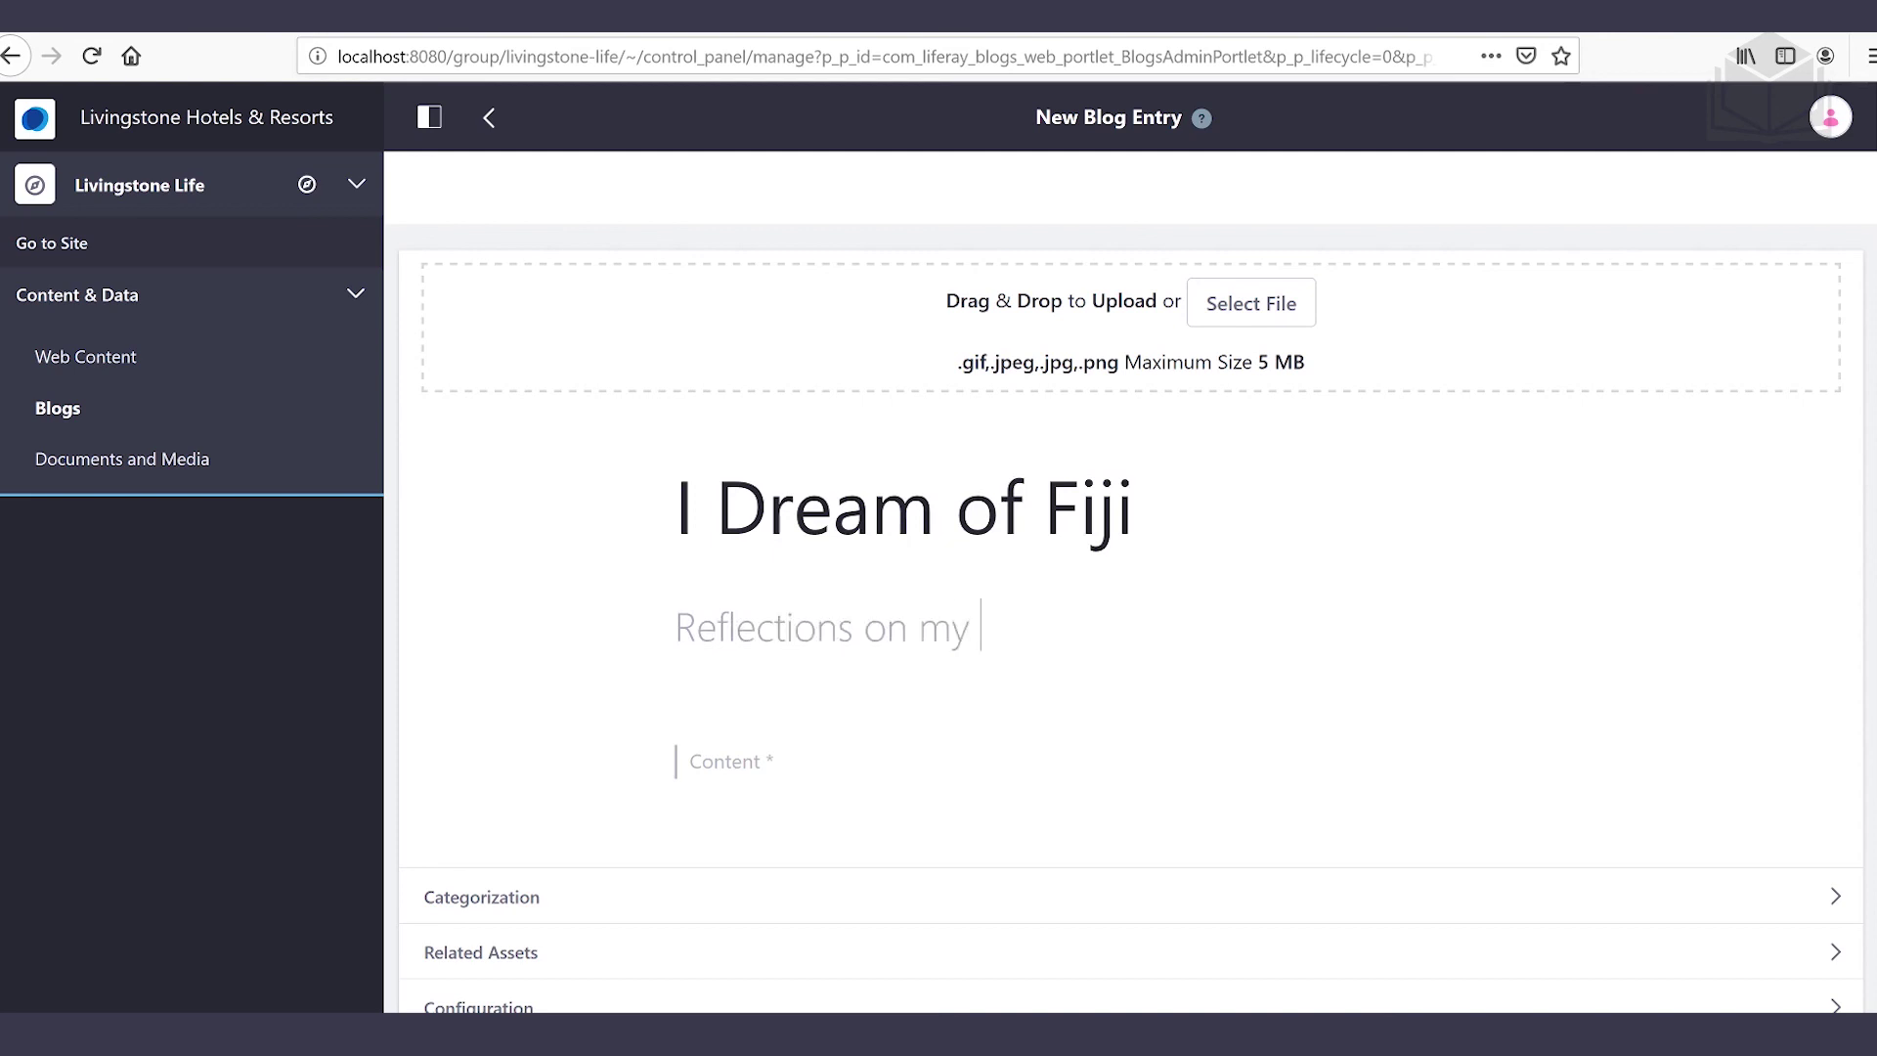
pyautogui.write('time in the isla')
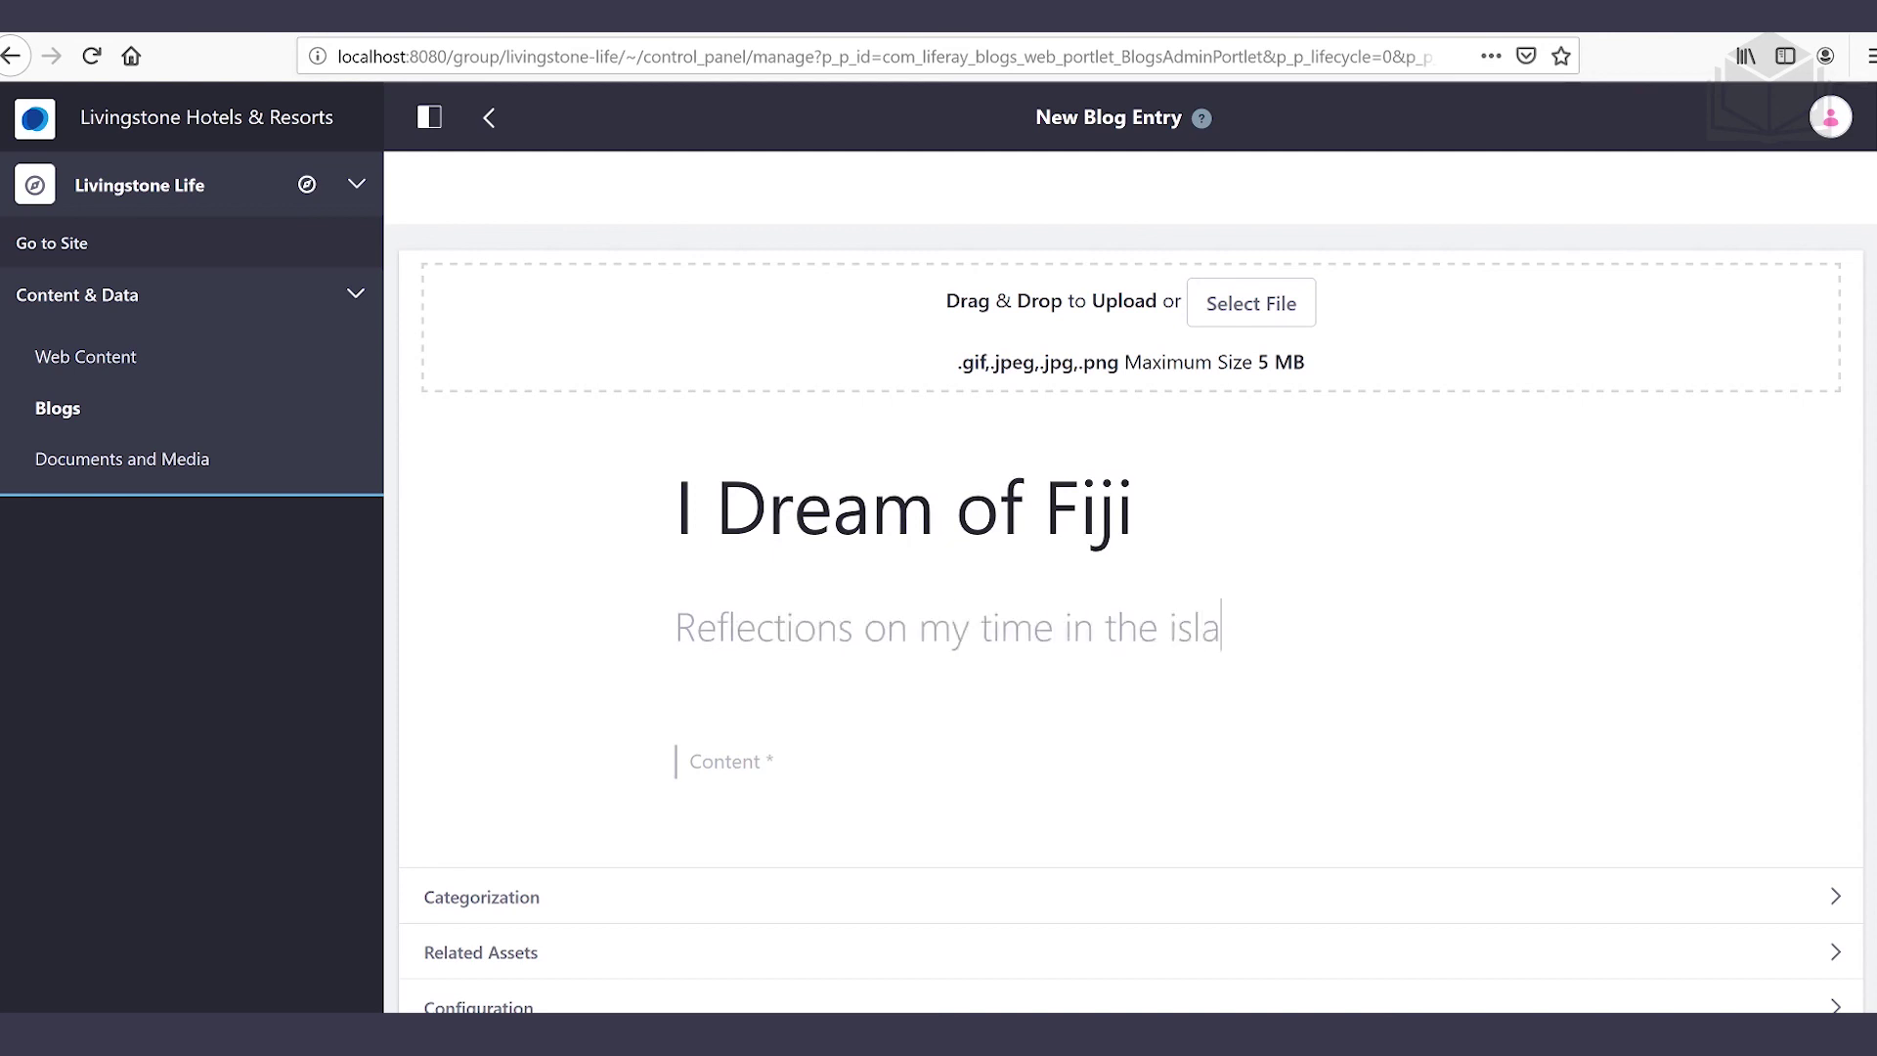
pyautogui.write('nds of the South Paci')
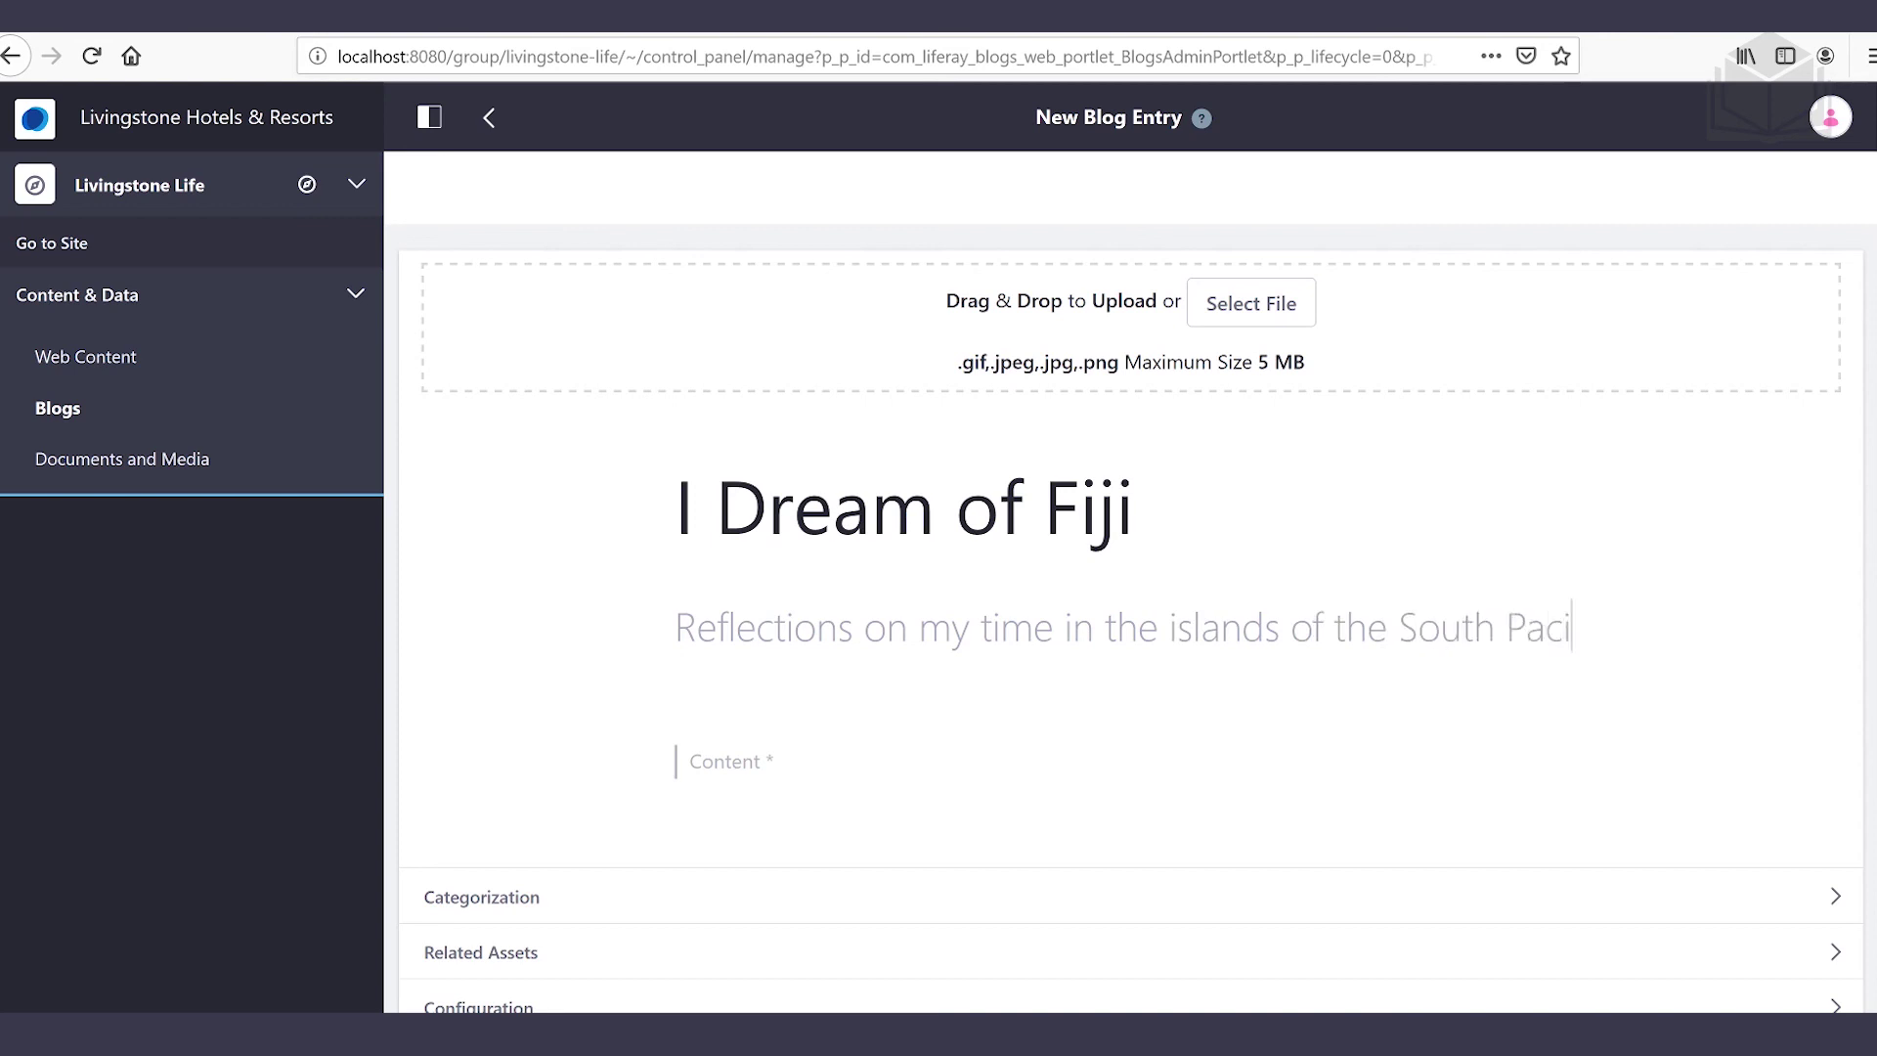
pyautogui.write('fic')
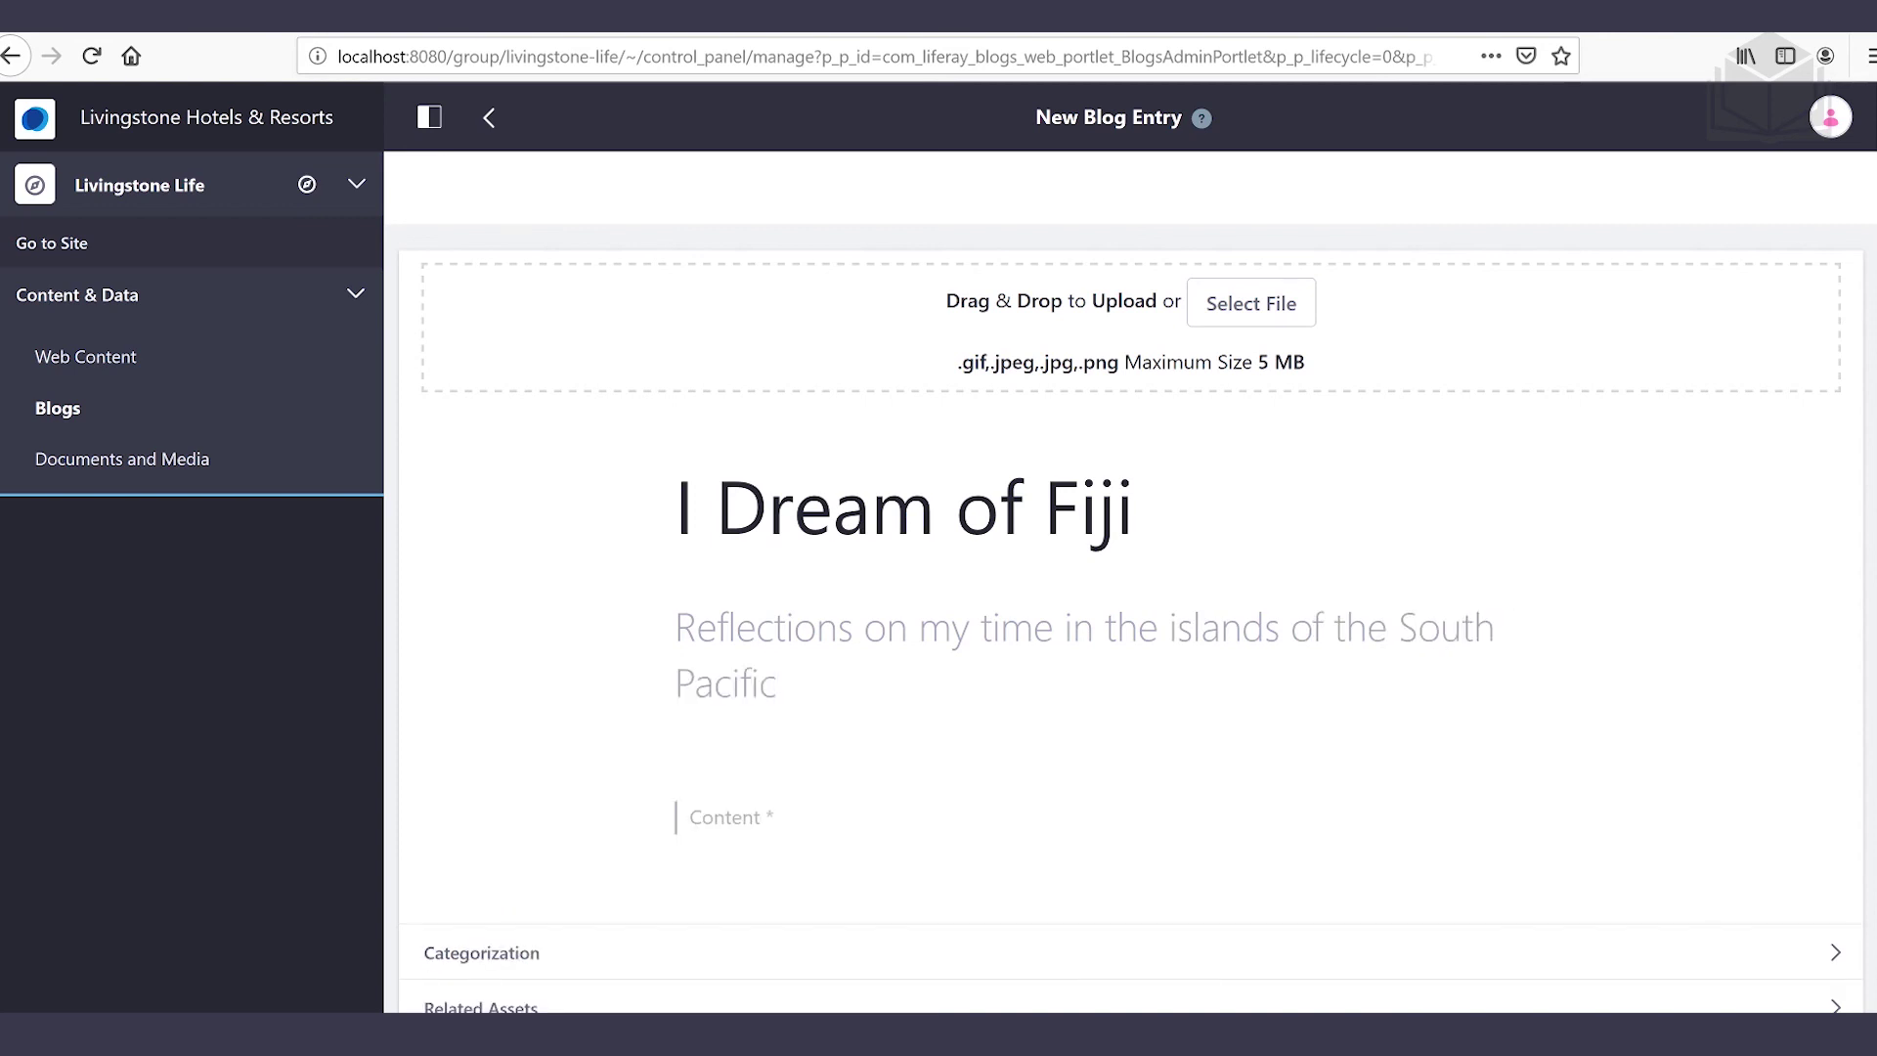
# Browse File Explorer to the C:\liferay\exercises digital asset management exercises folder
pyautogui.moveTo(327, 1035)
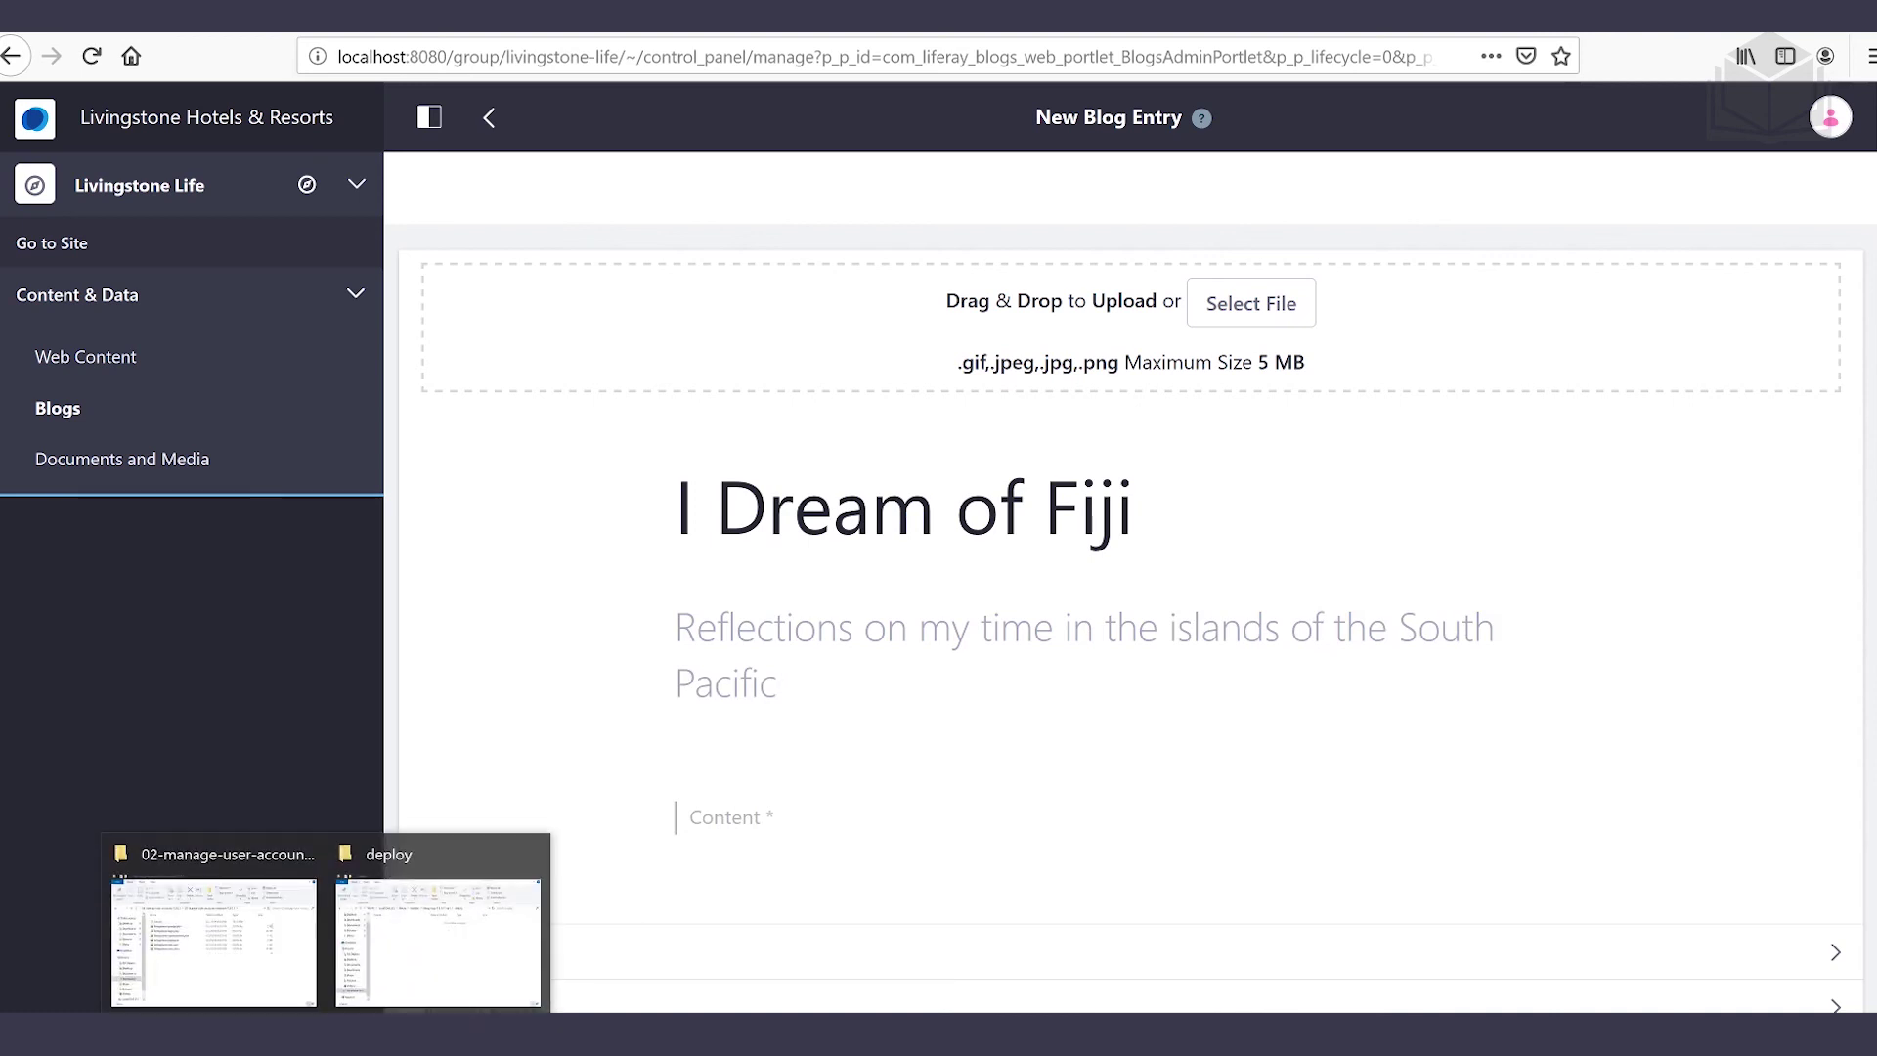
pyautogui.click(213, 939)
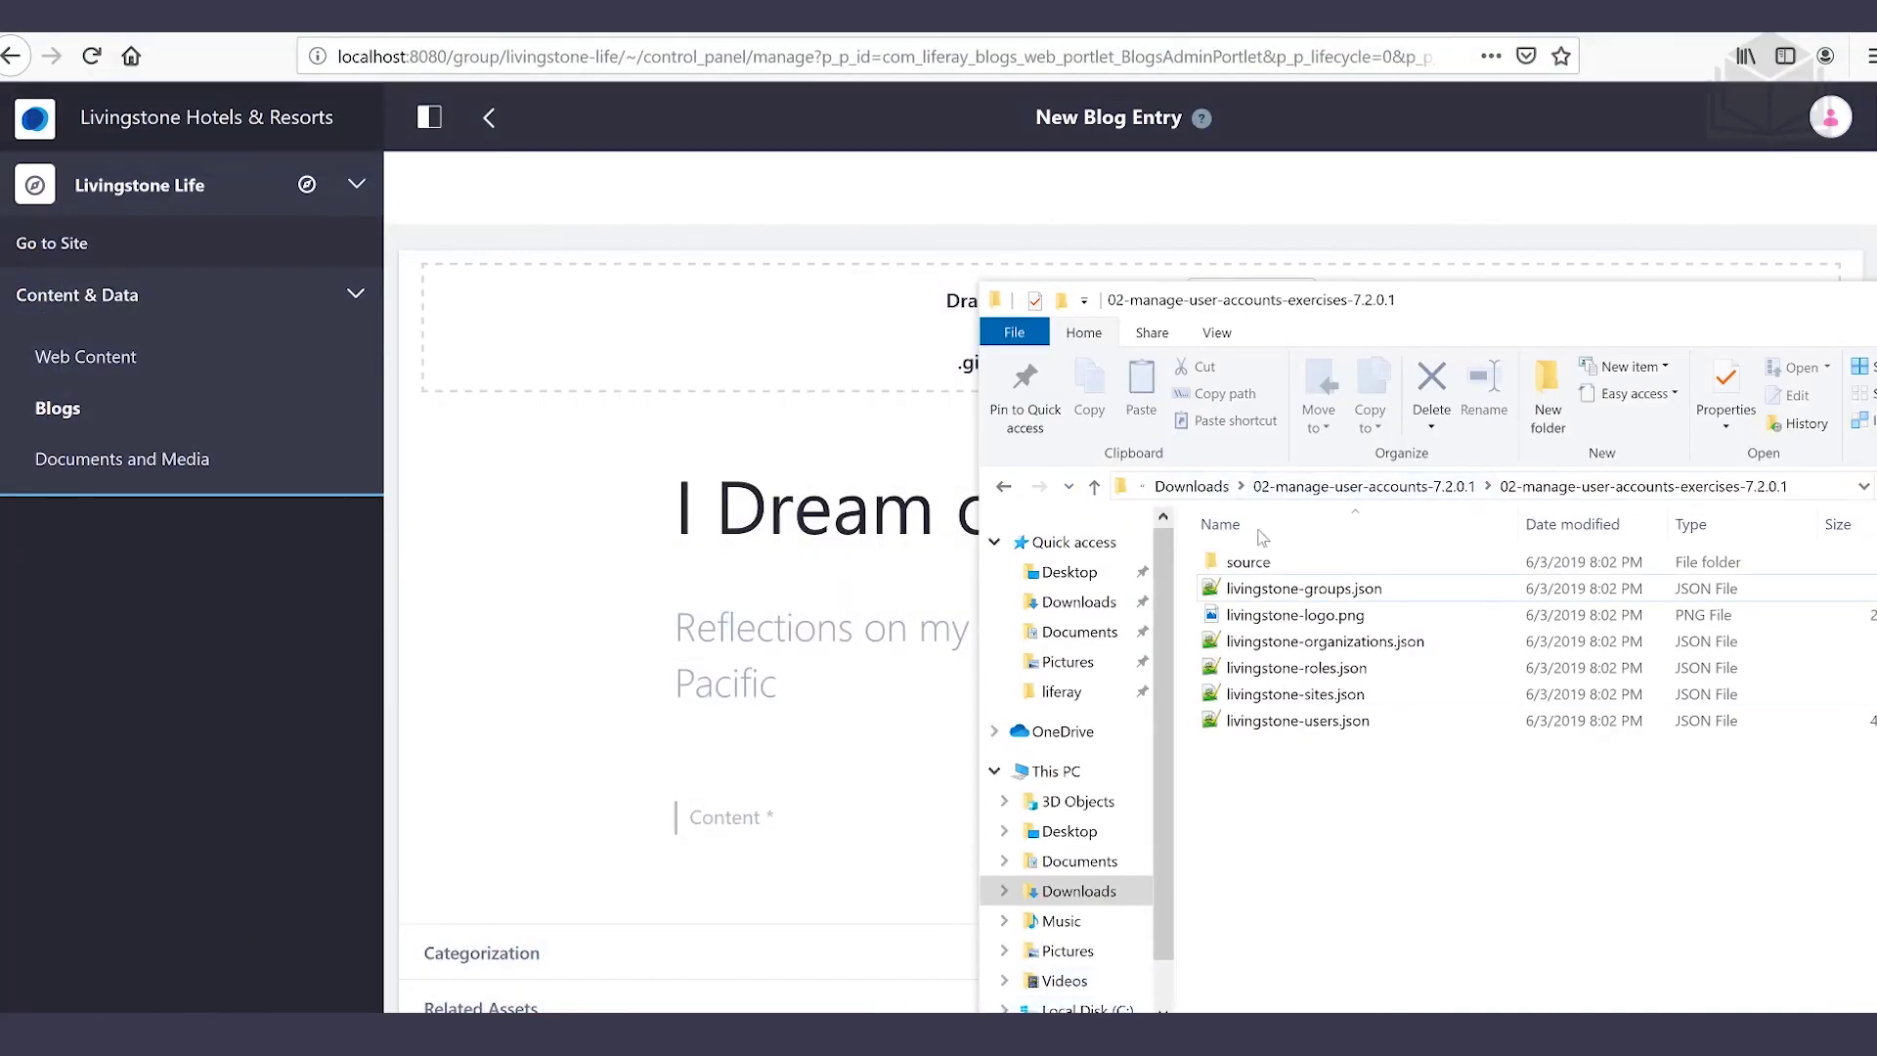
pyautogui.moveTo(1312, 301); pyautogui.dragTo(840, 137)
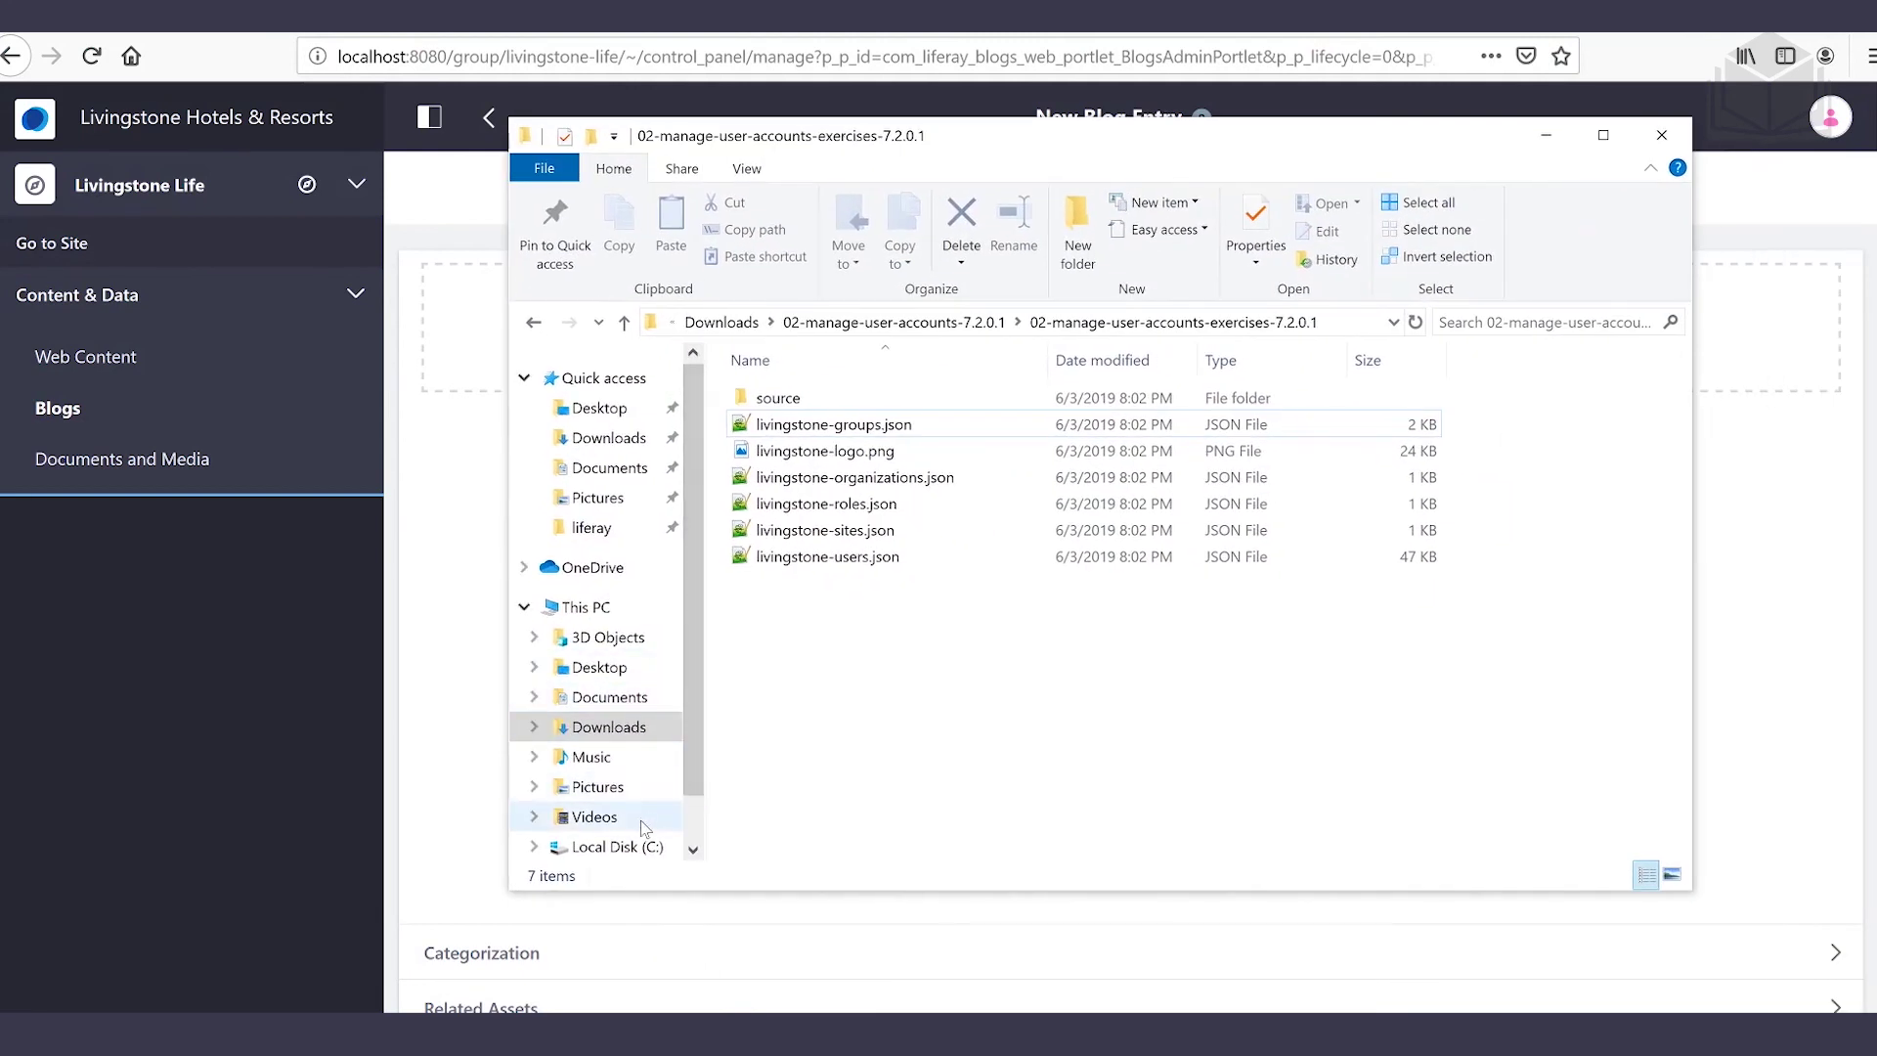
pyautogui.click(637, 847)
pyautogui.click(842, 453)
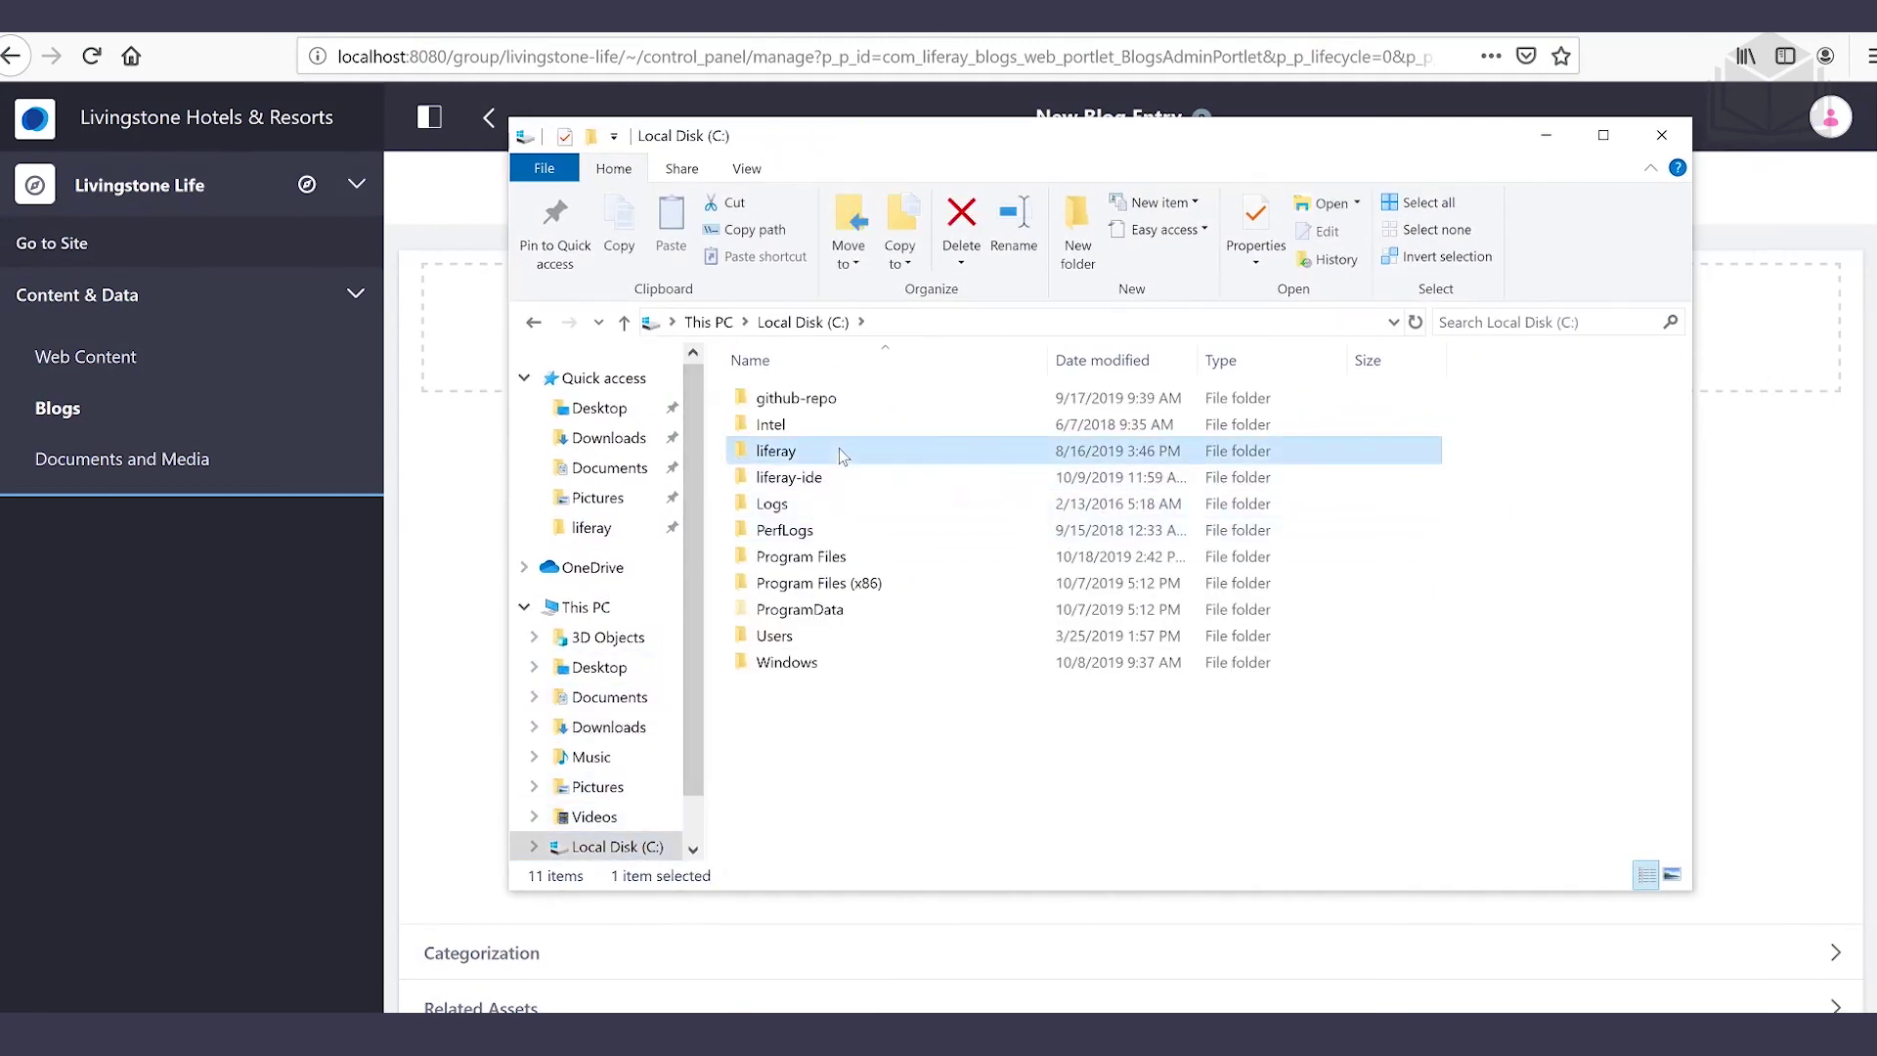
pyautogui.doubleClick(843, 453)
pyautogui.click(821, 424)
pyautogui.doubleClick(821, 424)
pyautogui.click(821, 426)
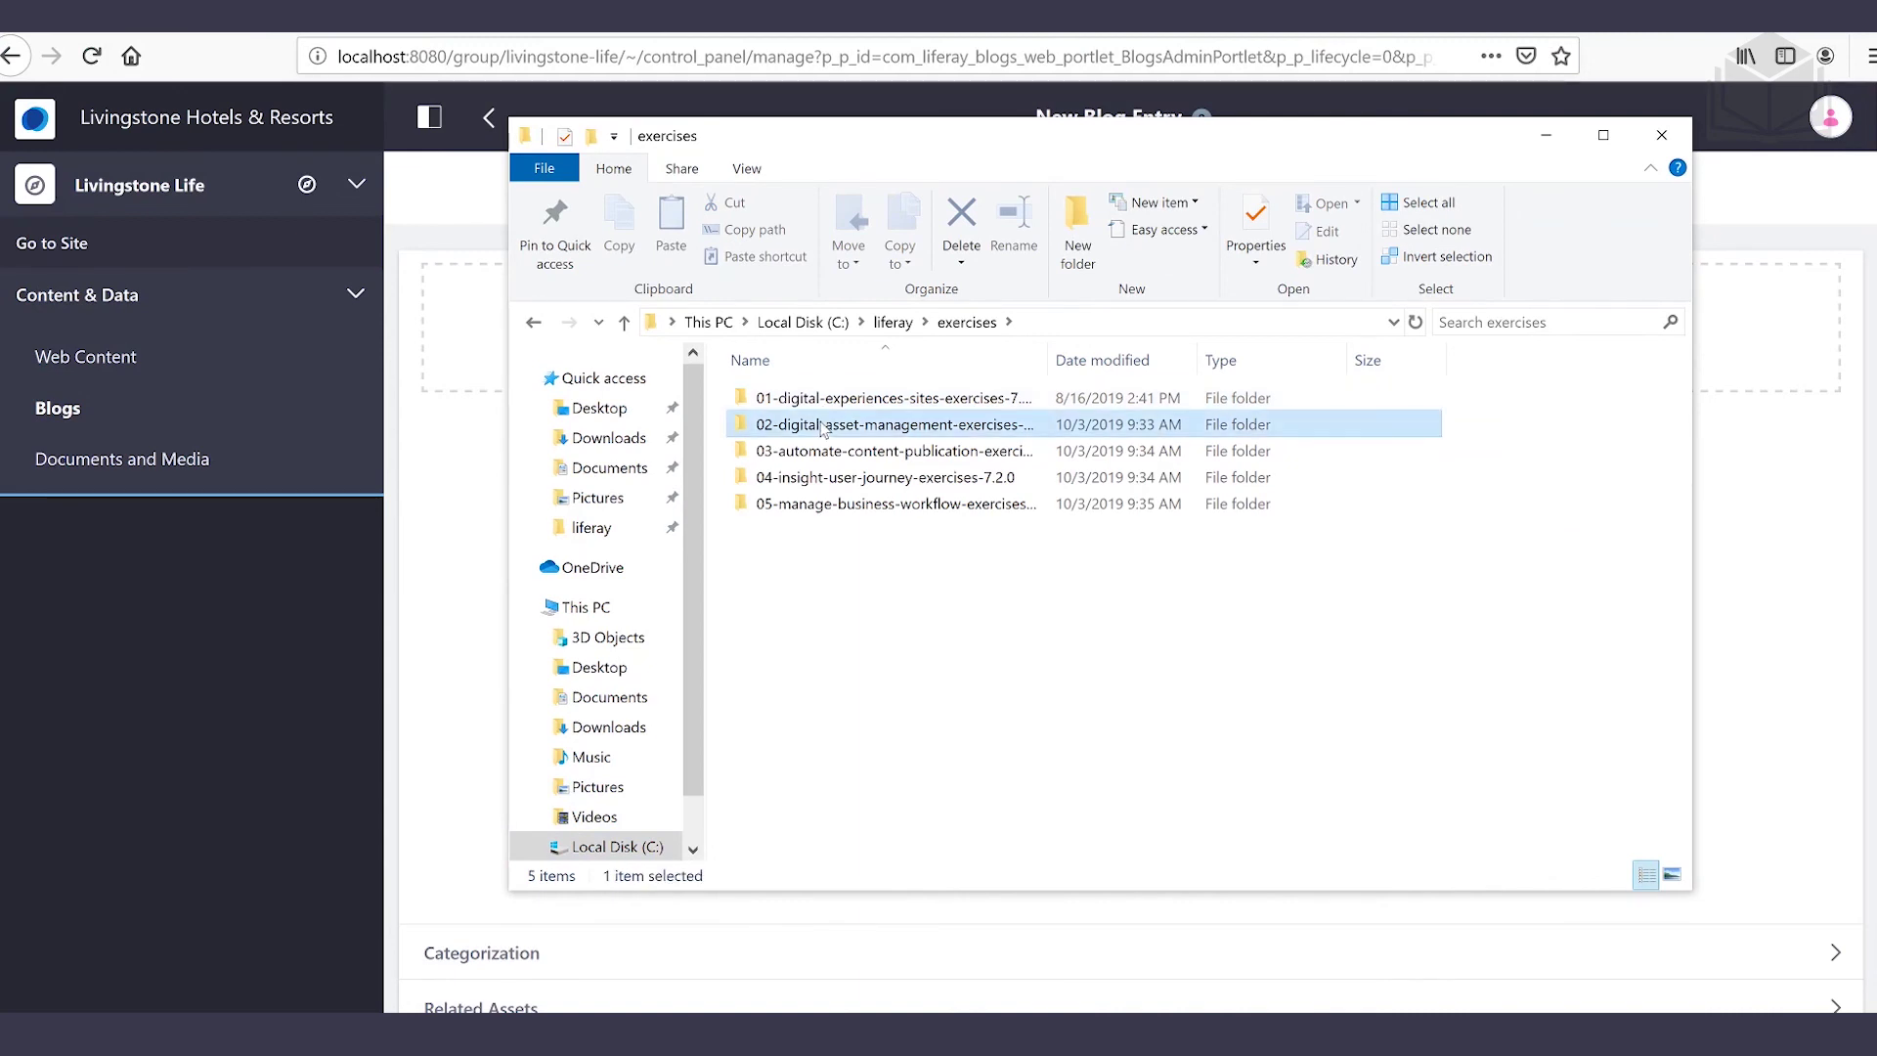
pyautogui.doubleClick(821, 426)
# Open fiji.txt in Notepad, select its text, and return to the blog entry's content body
pyautogui.click(841, 522)
pyautogui.doubleClick(840, 522)
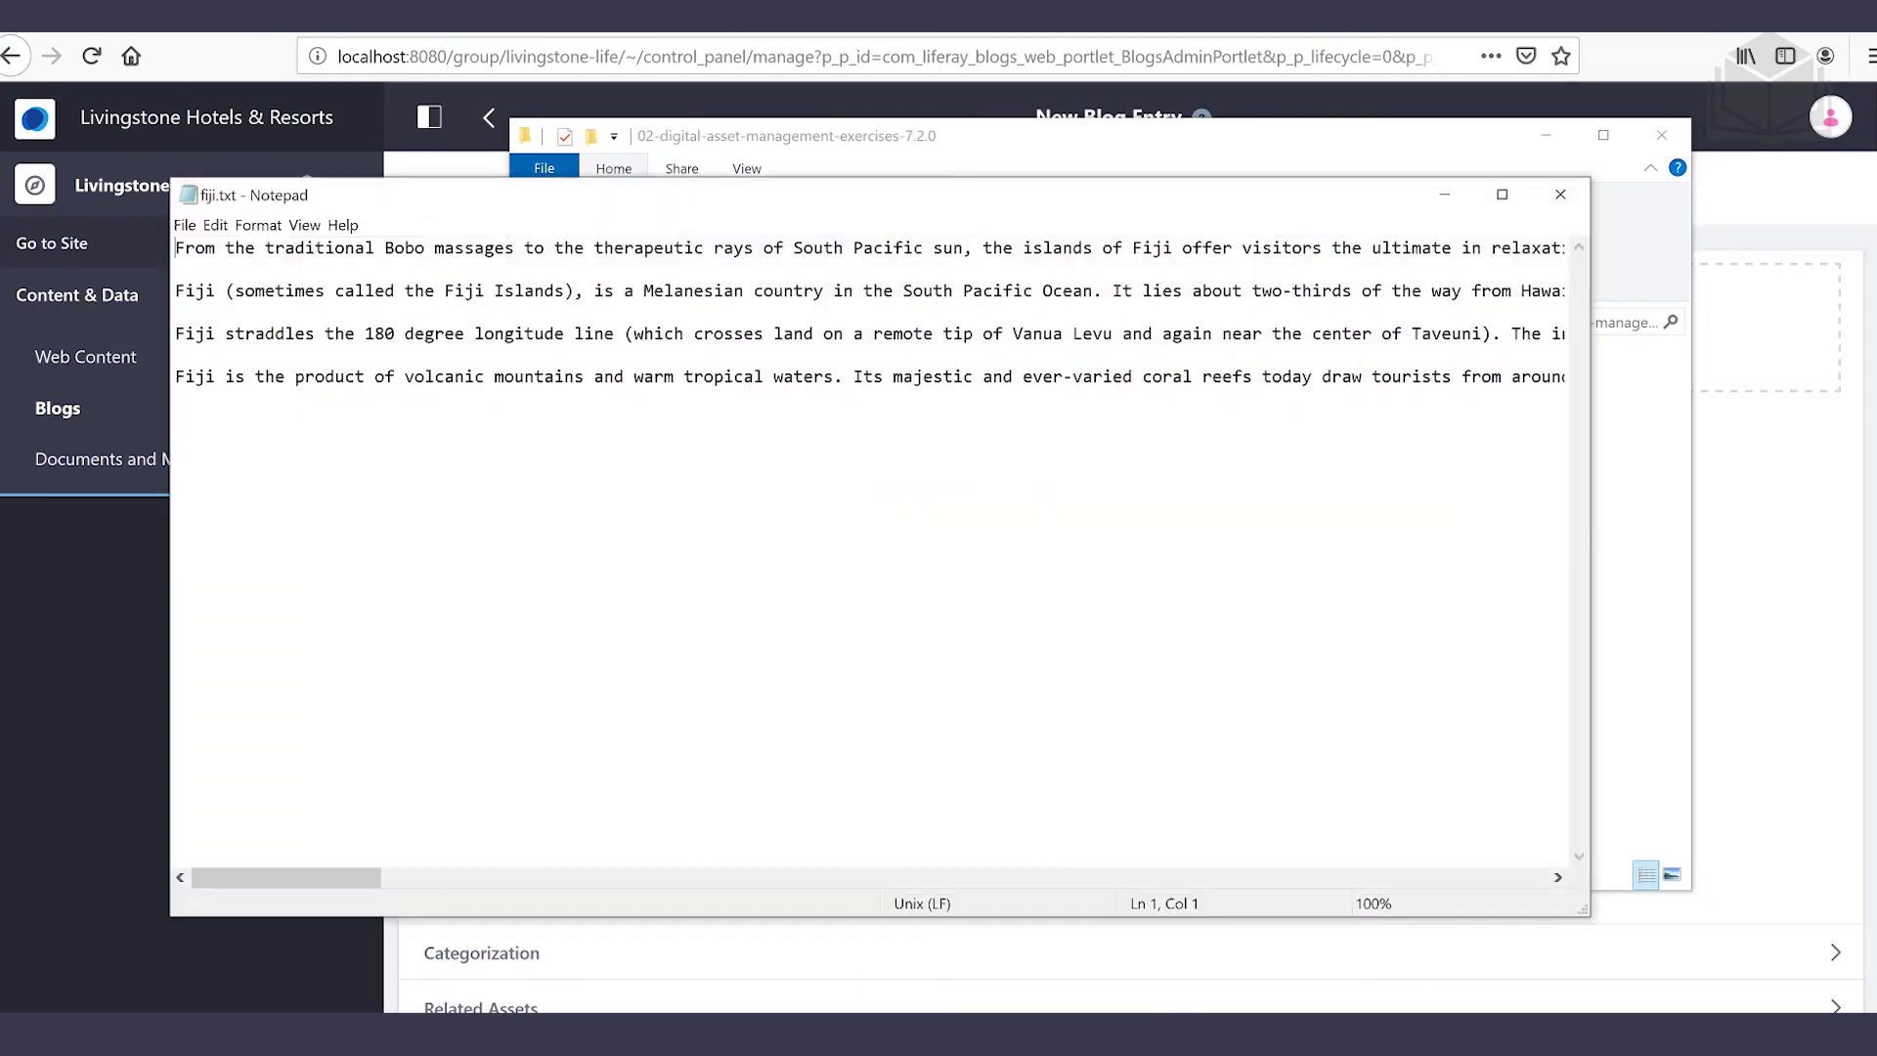
pyautogui.hotkey('shift', 'End')
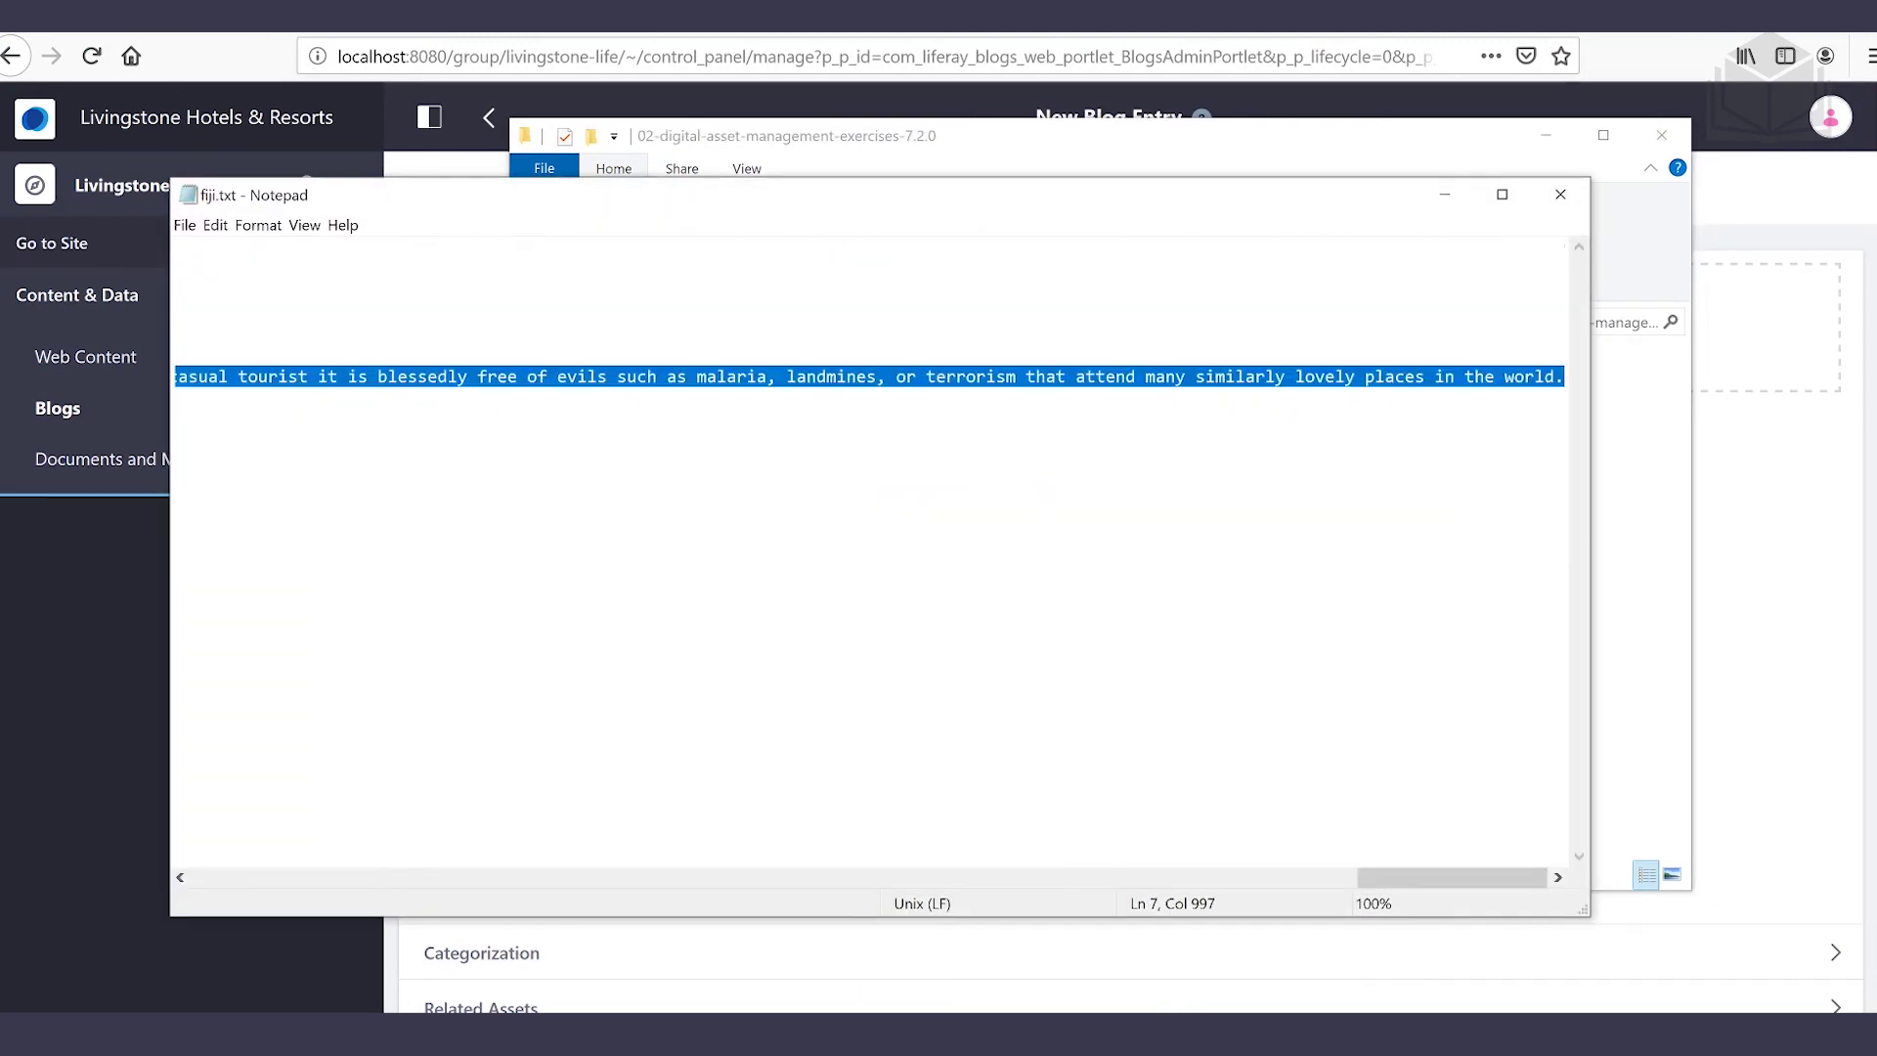
pyautogui.click(1808, 633)
pyautogui.click(976, 810)
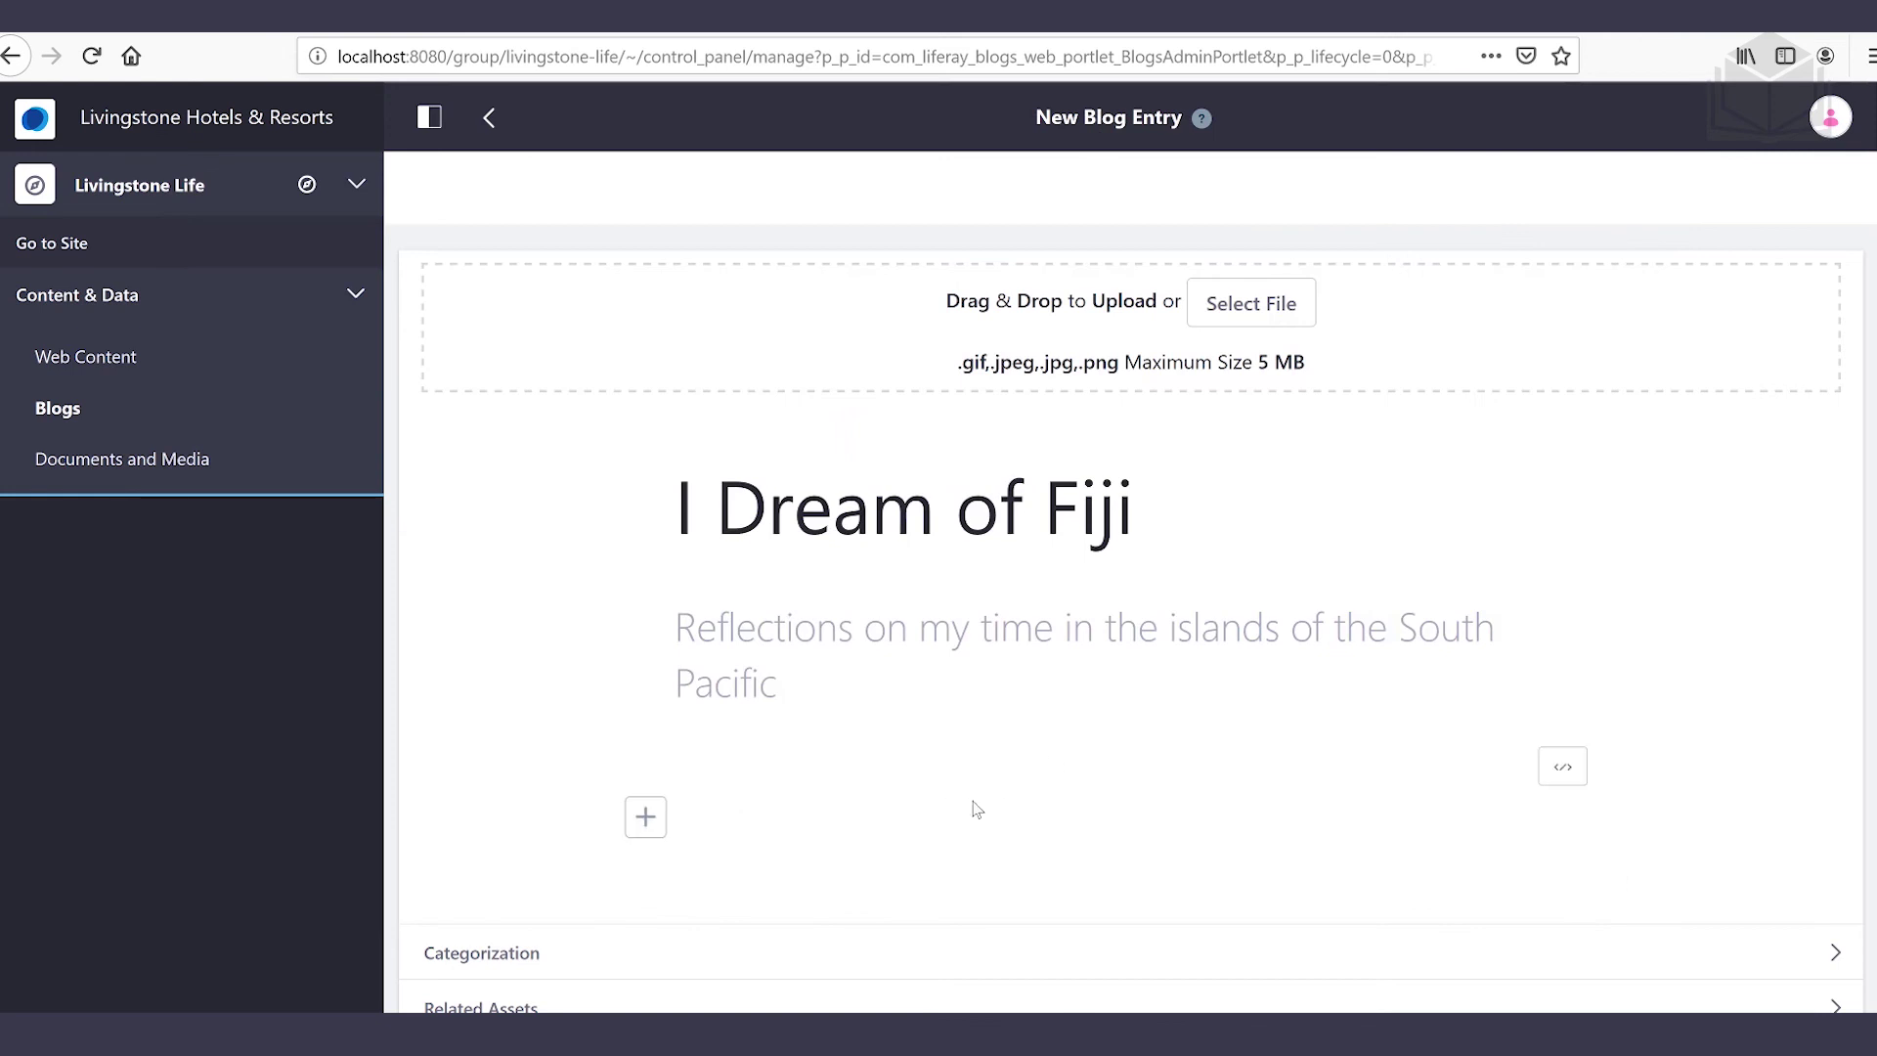
# Paste the fiji.txt paragraphs into the entry's content and review them
pyautogui.hotkey('ctrl', 'v')
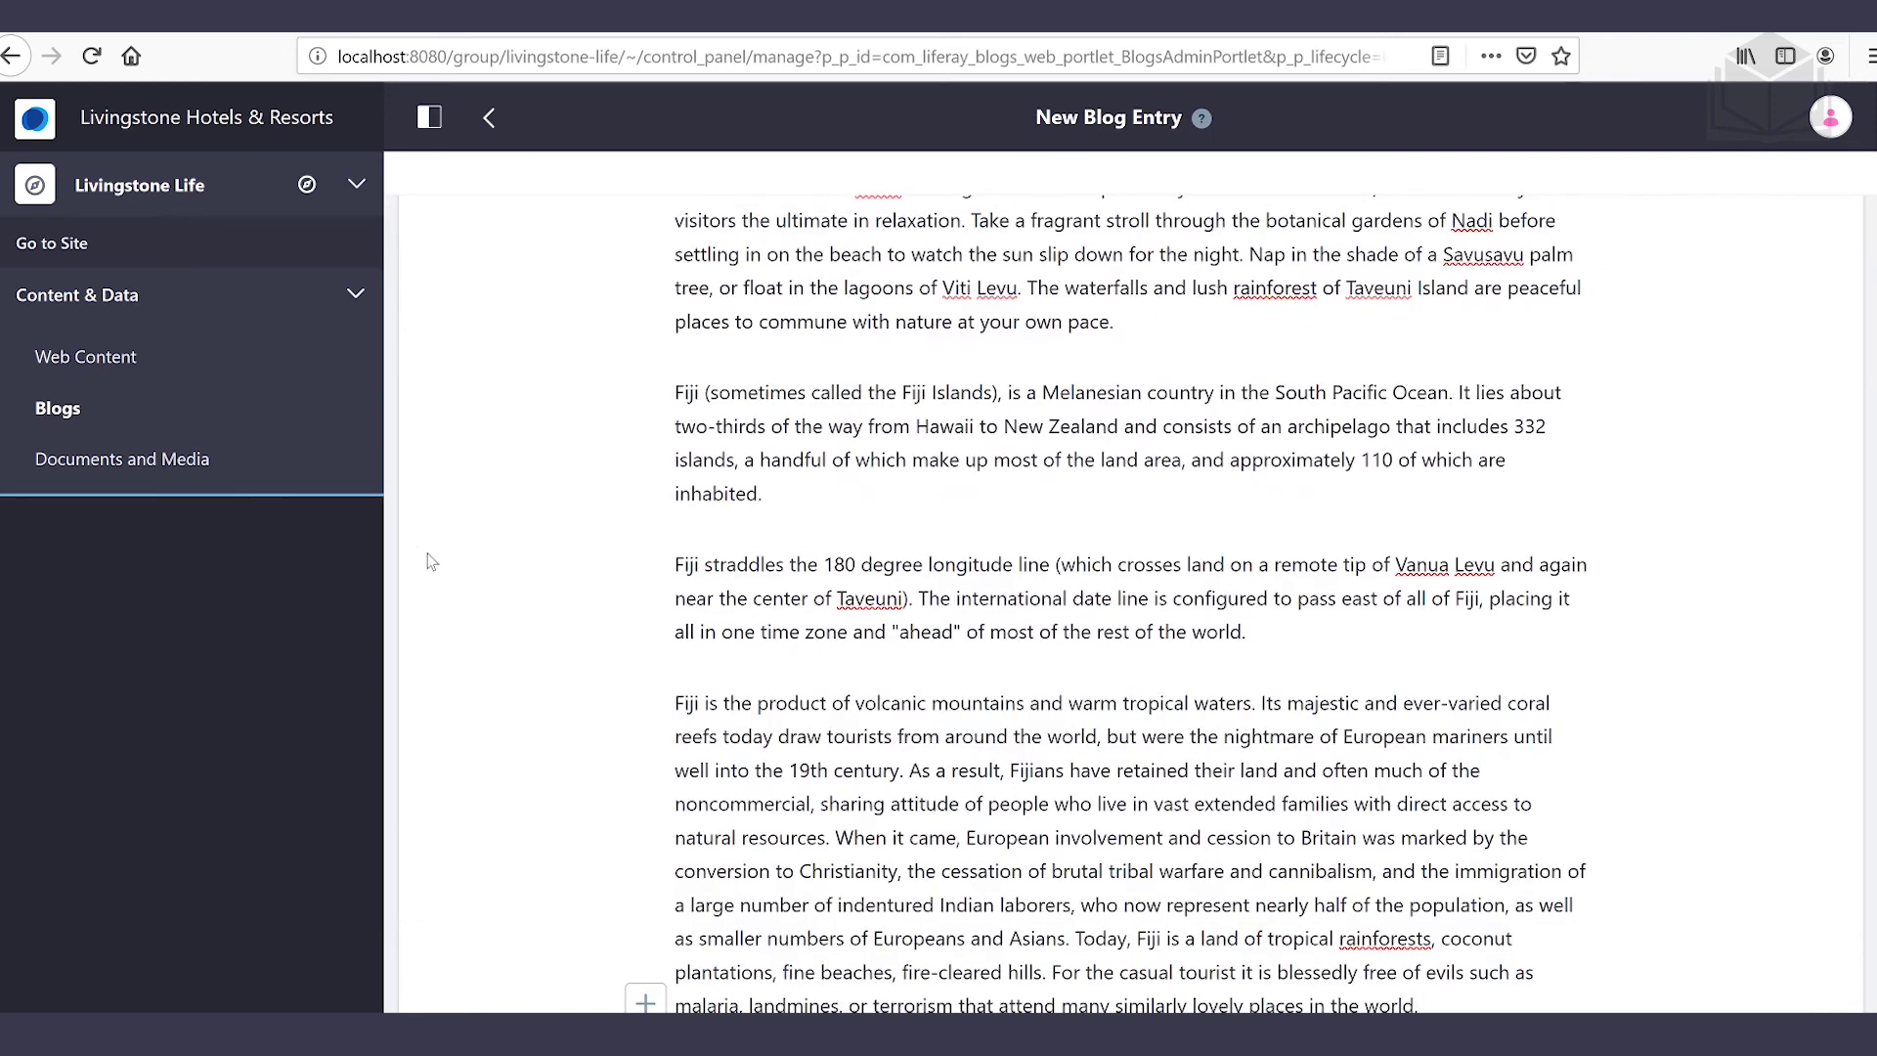
pyautogui.scroll(-5, 431, 565)
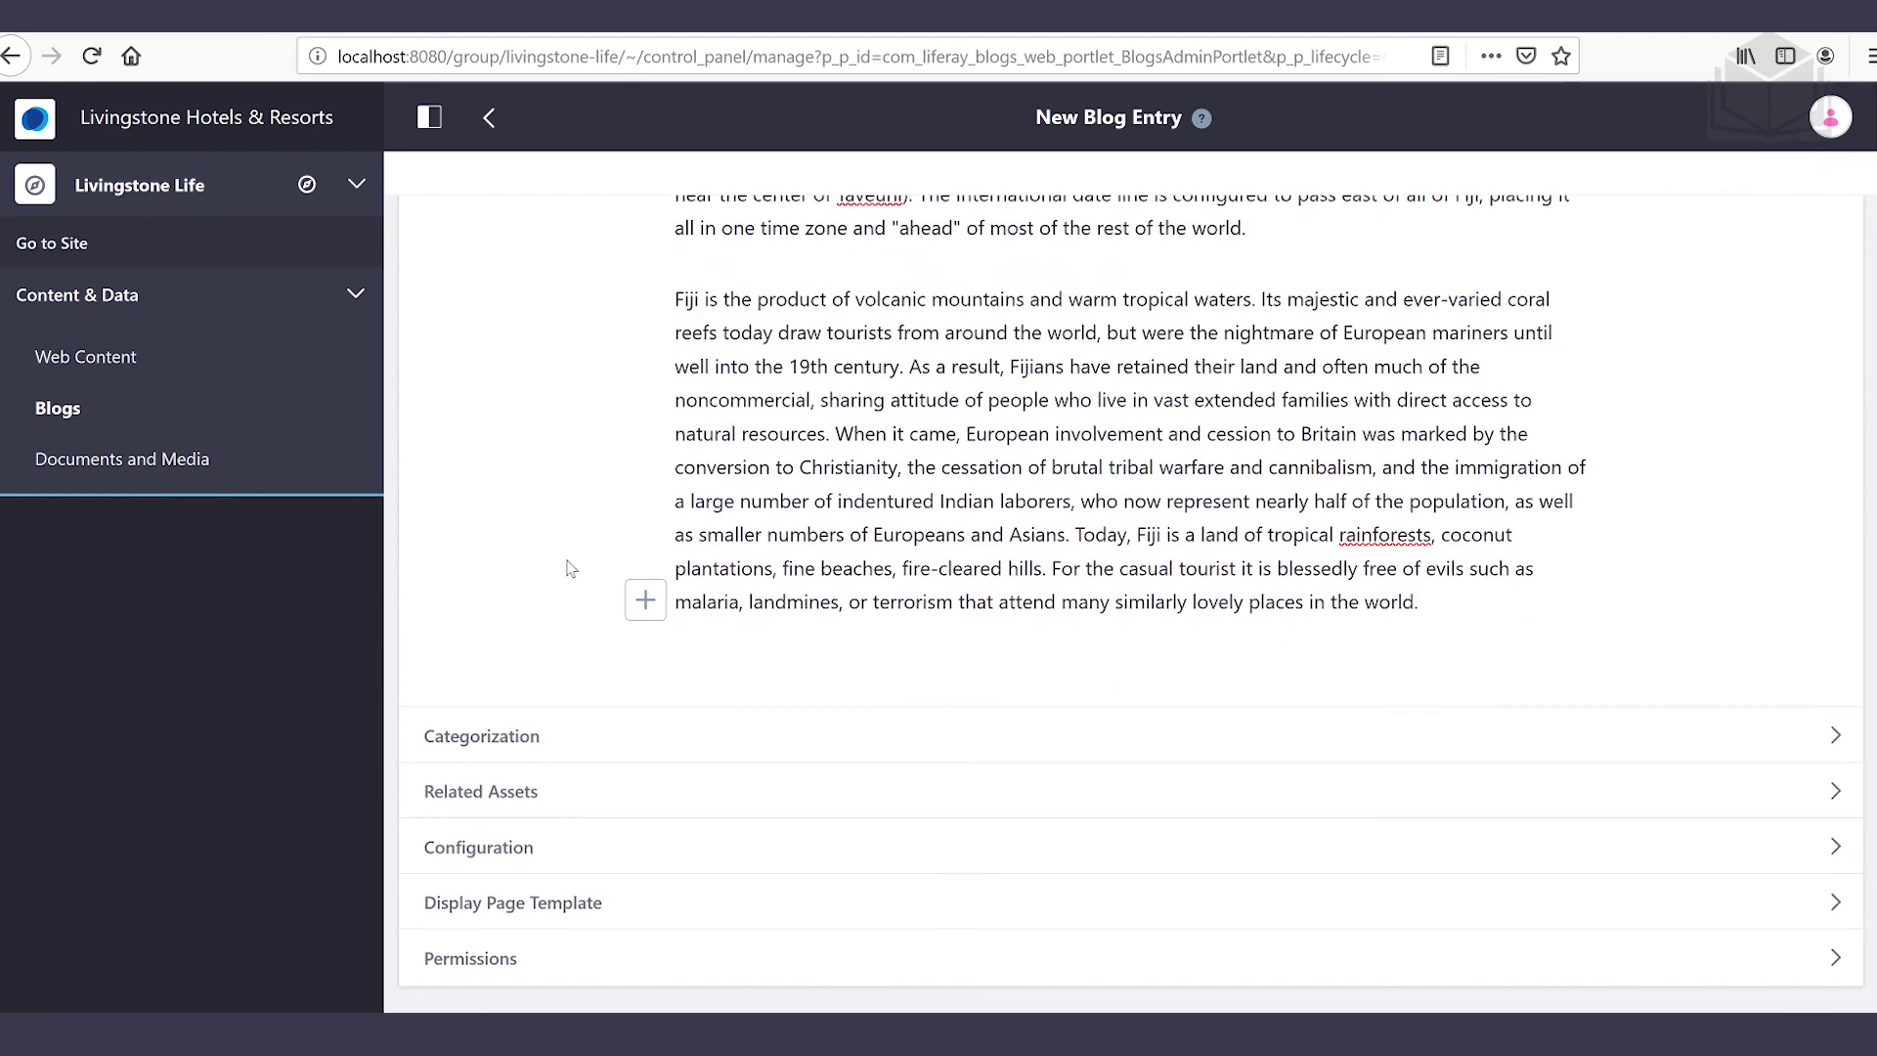
pyautogui.scroll(10, 572, 569)
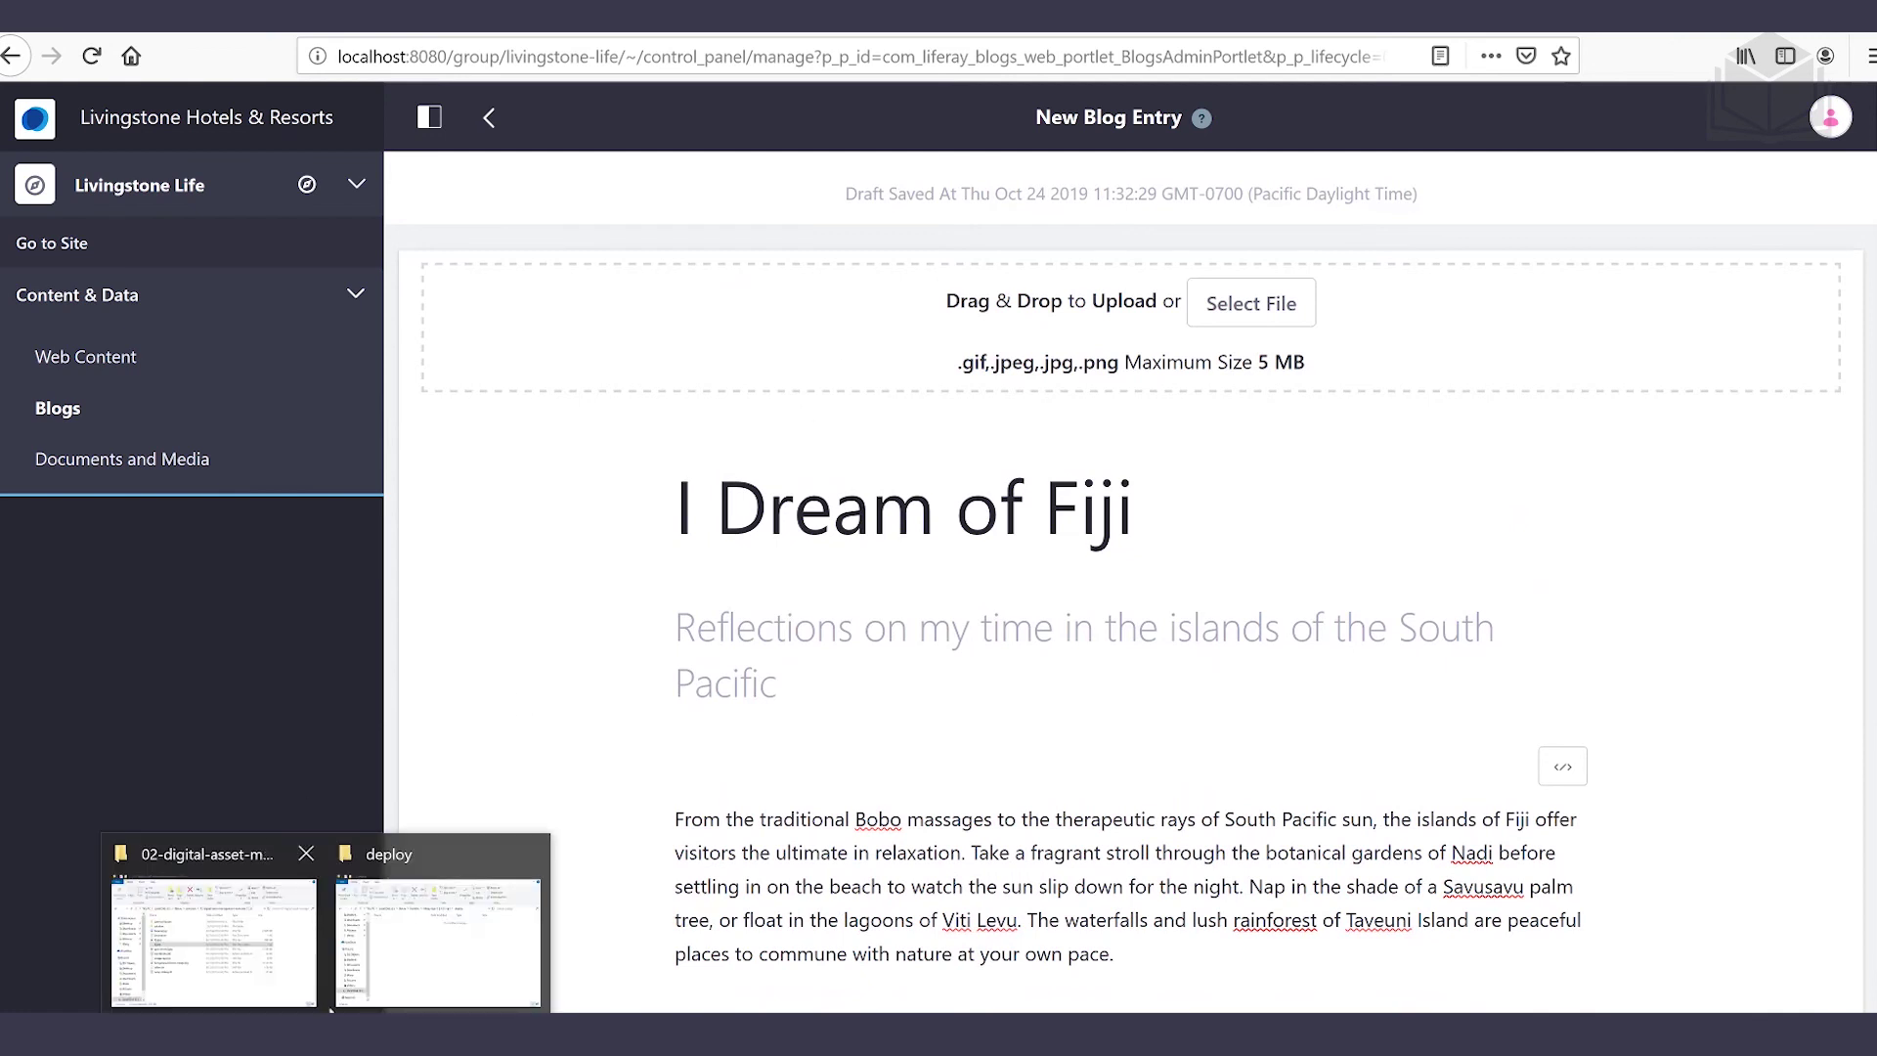
# Drag fiji.jpg from the exercise folder into the editor's upload area as the cover image
pyautogui.click(222, 924)
pyautogui.moveTo(1045, 133); pyautogui.dragTo(1510, 210)
pyautogui.click(1366, 584)
pyautogui.moveTo(1366, 585); pyautogui.dragTo(695, 377)
# Return to the 'I Dream of Fiji' editor with the palm-tree cover and scroll down to the Publish button
pyautogui.click(508, 824)
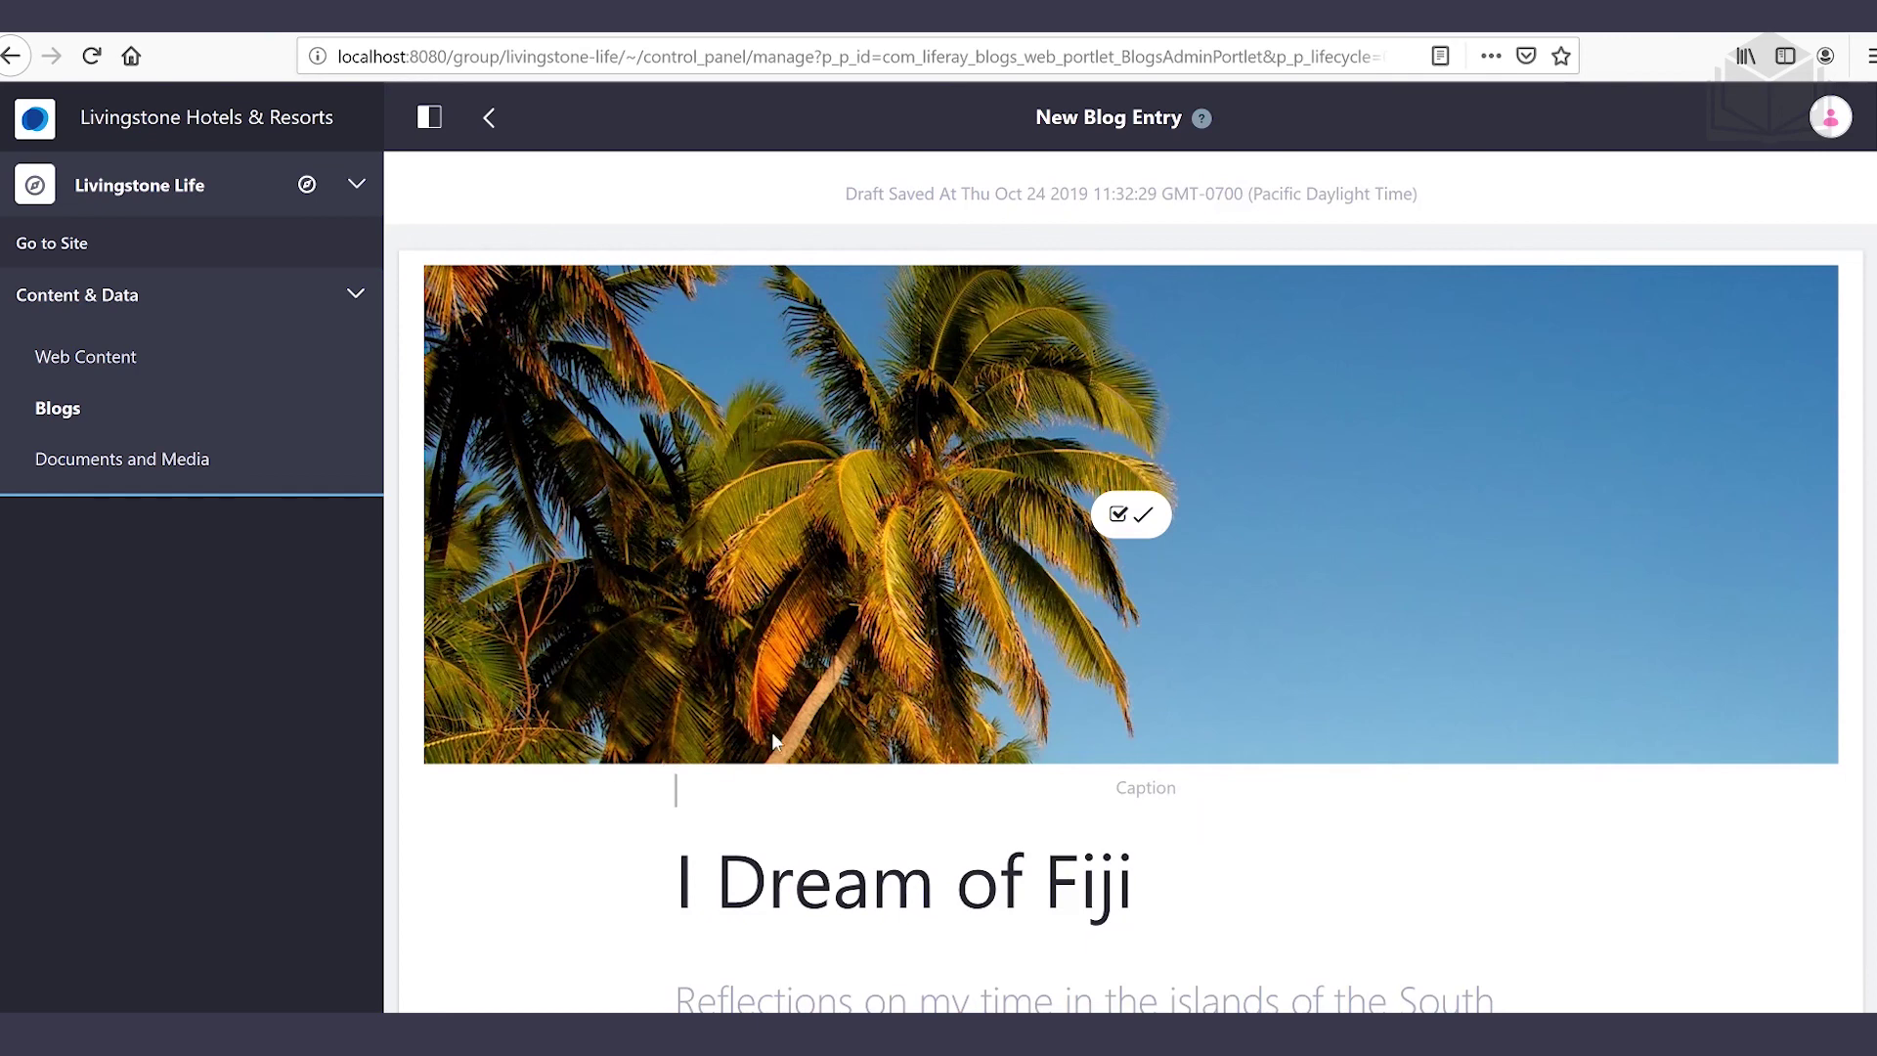
pyautogui.scroll(-12, 673, 756)
pyautogui.scroll(-3, 673, 756)
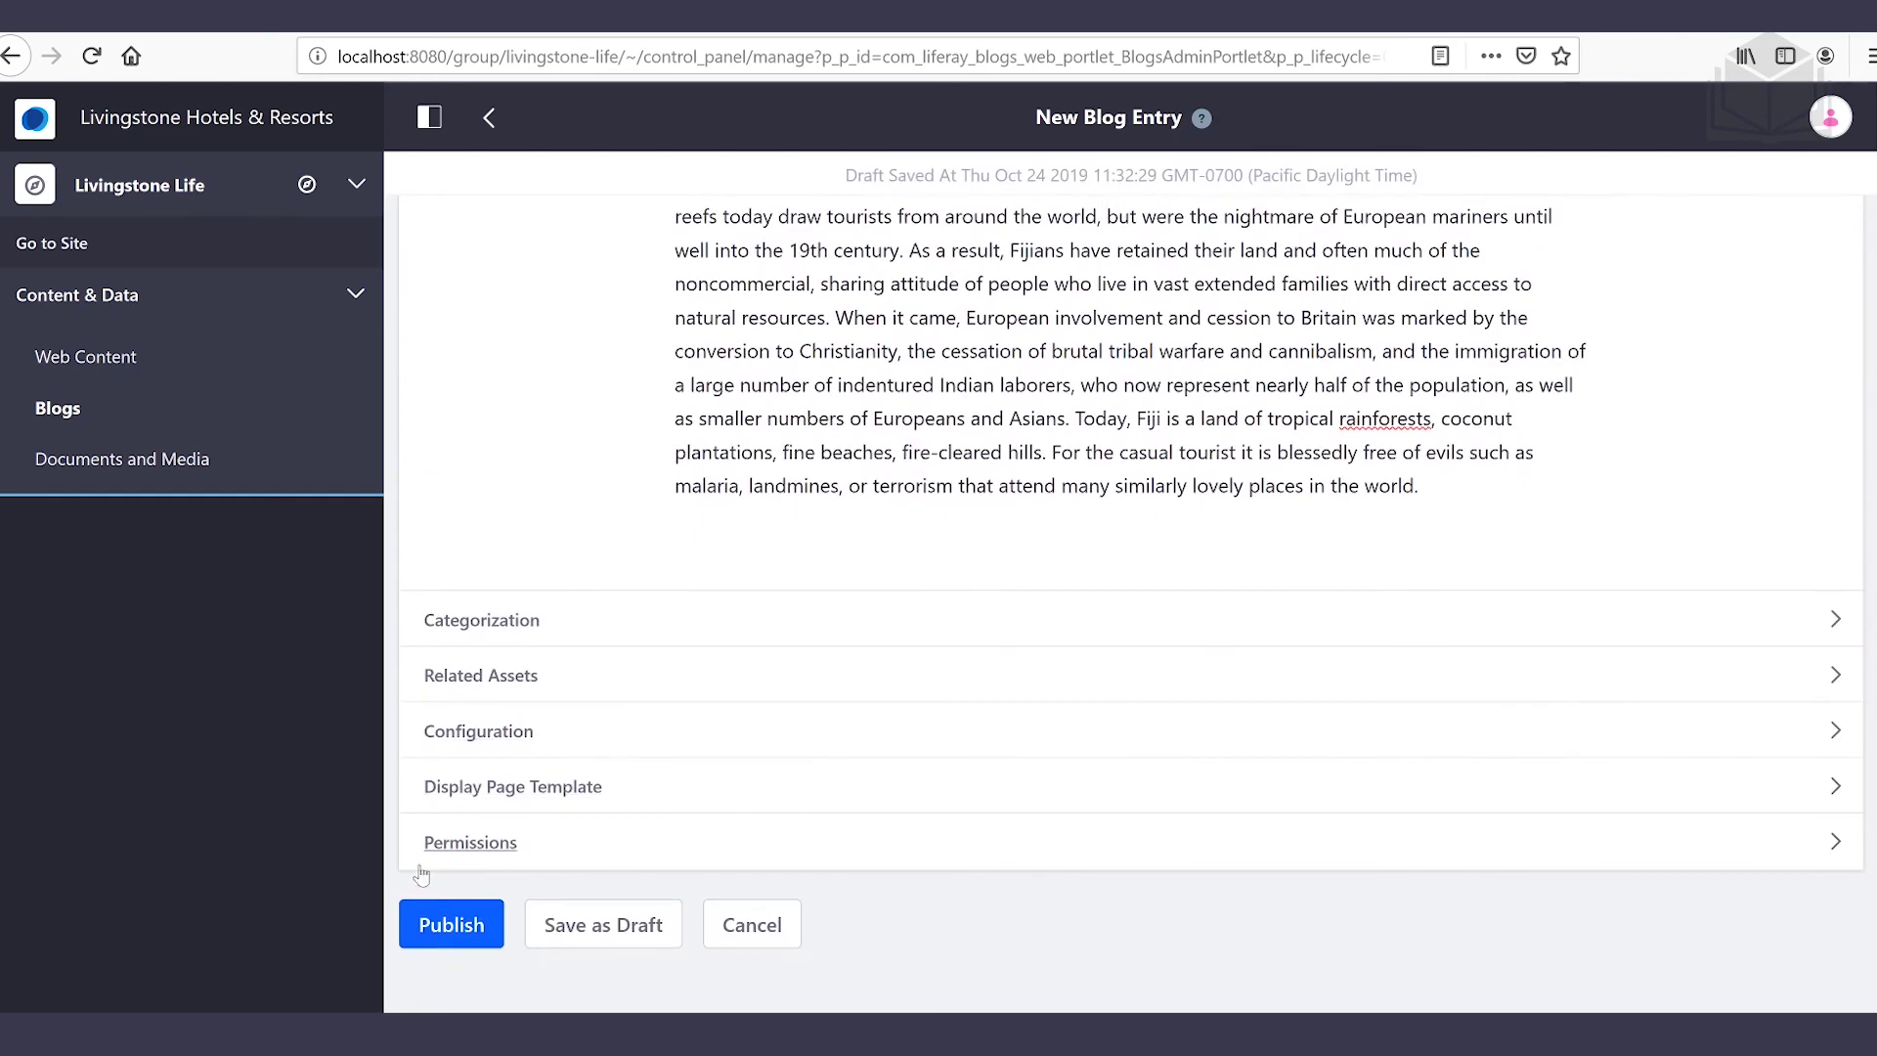
pyautogui.scroll(2, 450, 933)
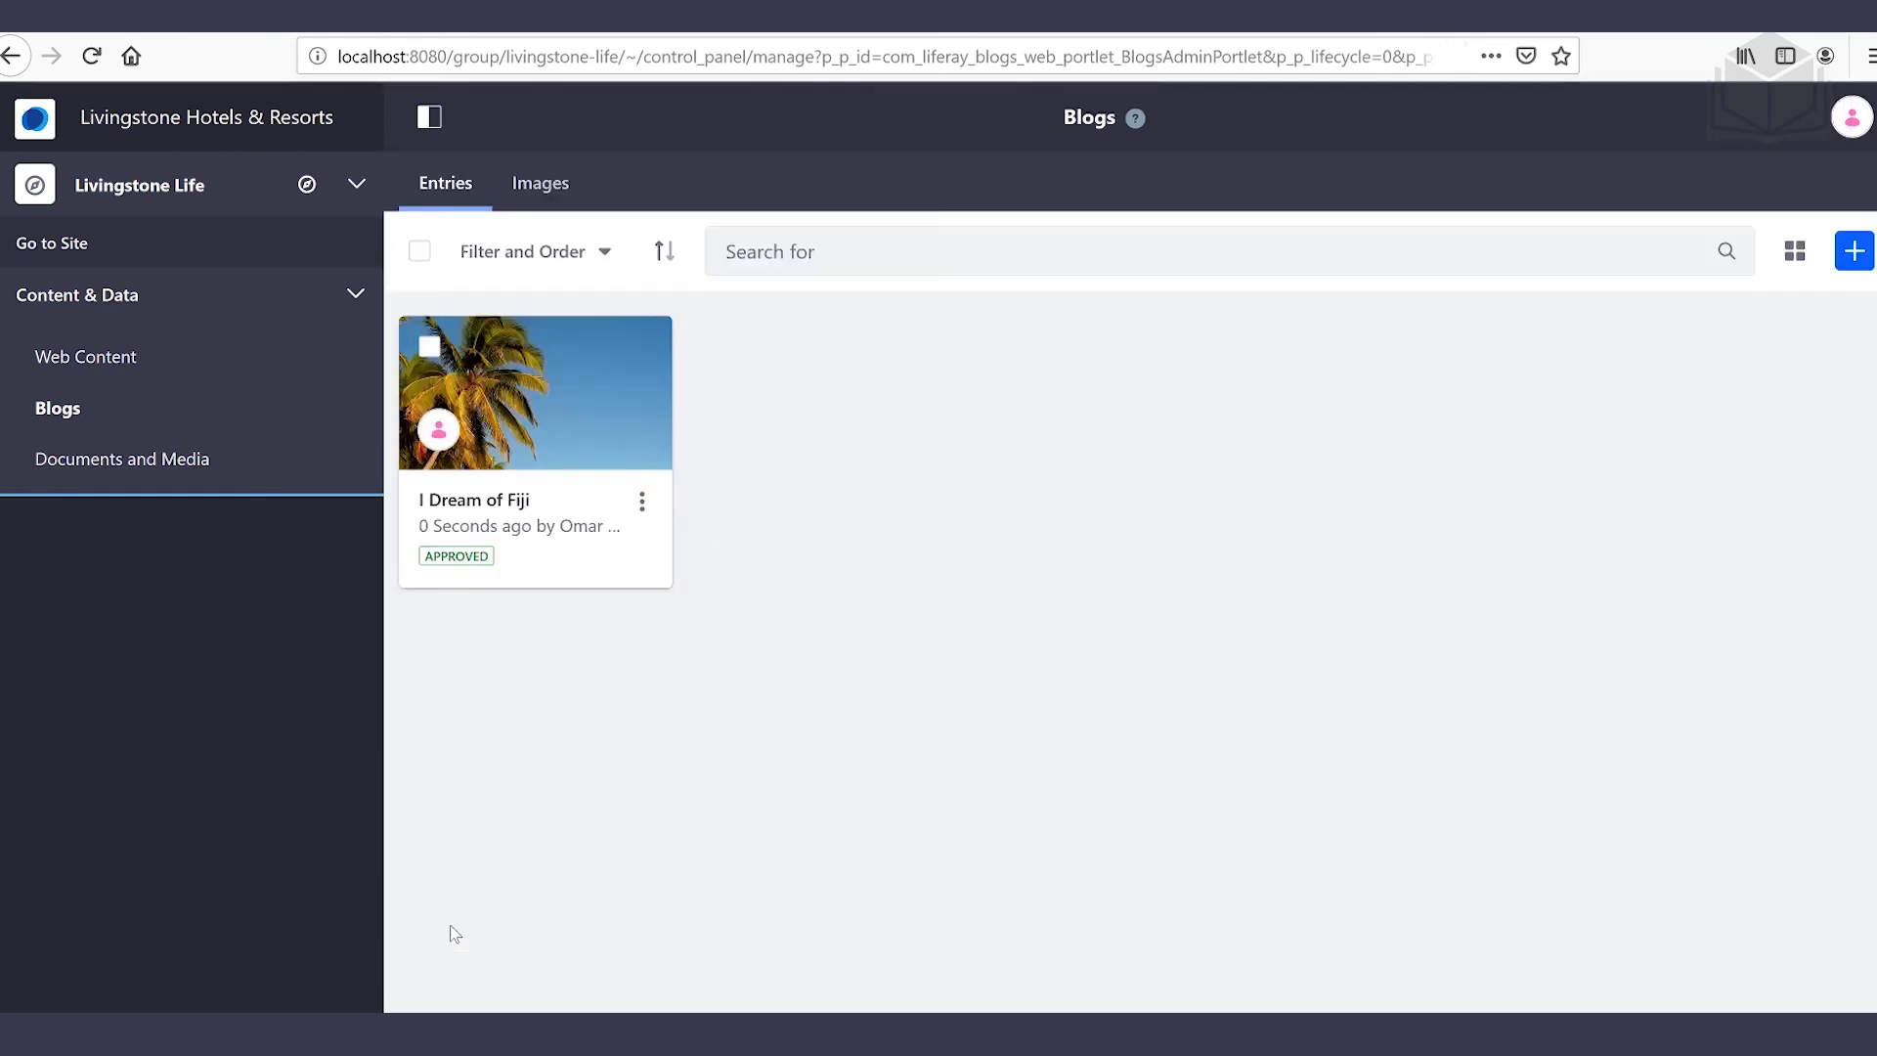